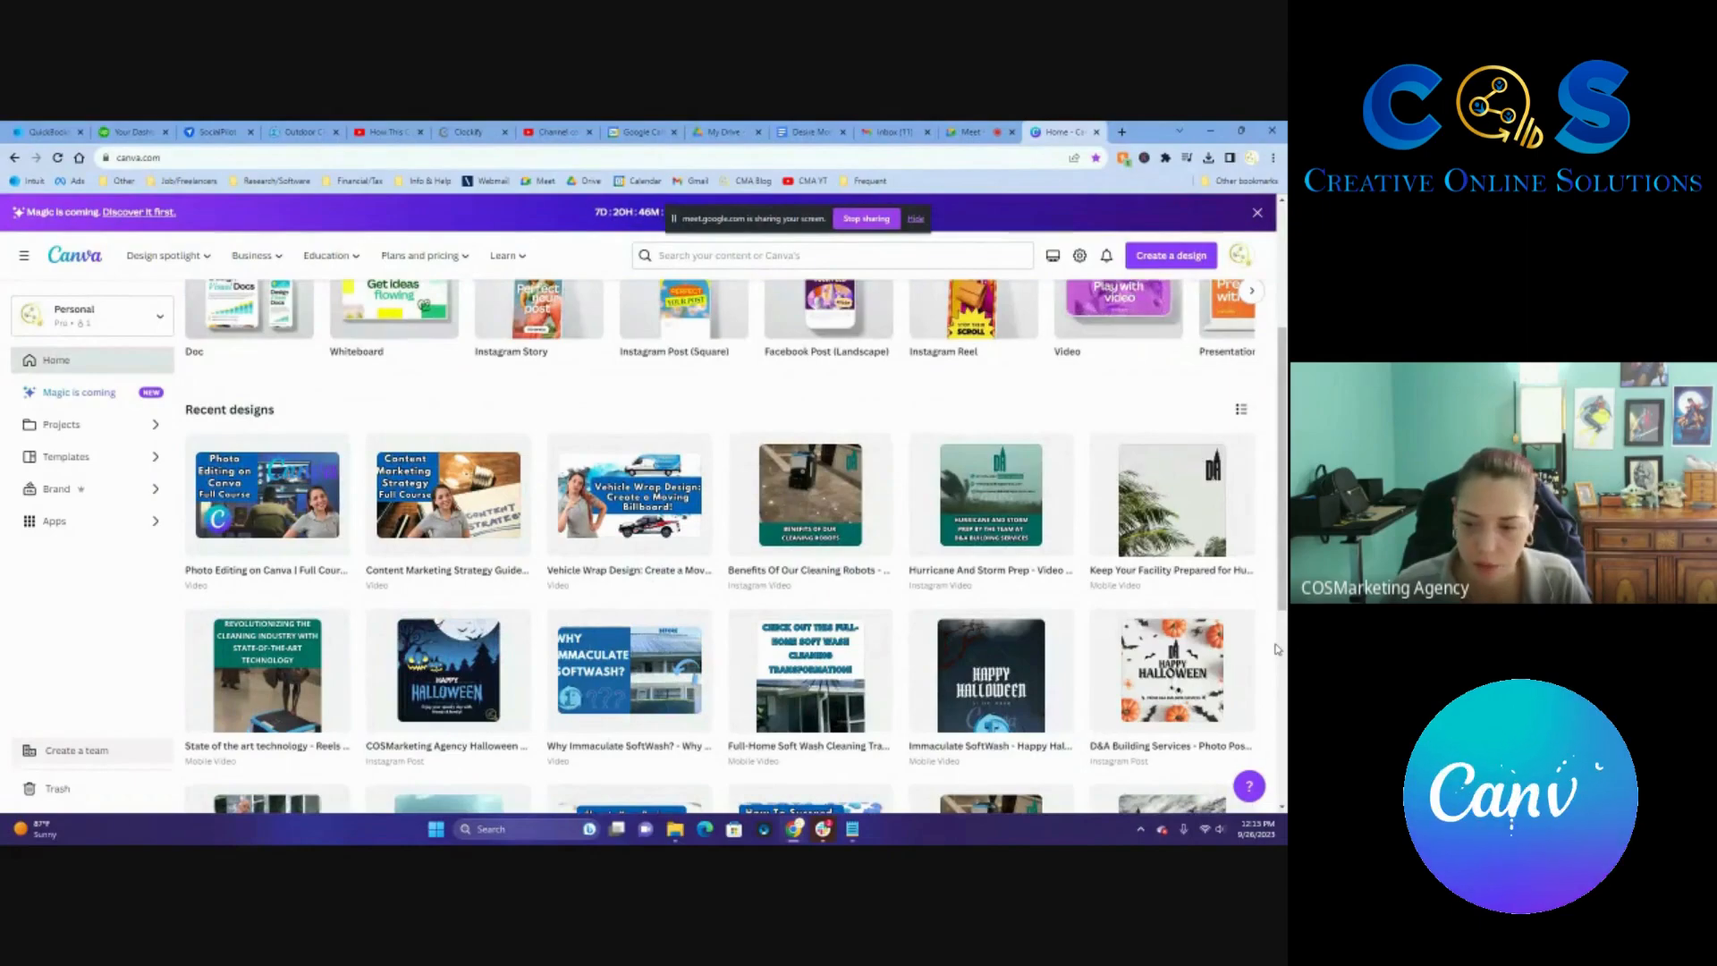
# Find the "Best Types of Content for B2B" mobile video among the recent designs and make a copy of it.
pyautogui.scroll(-2, 1277, 649)
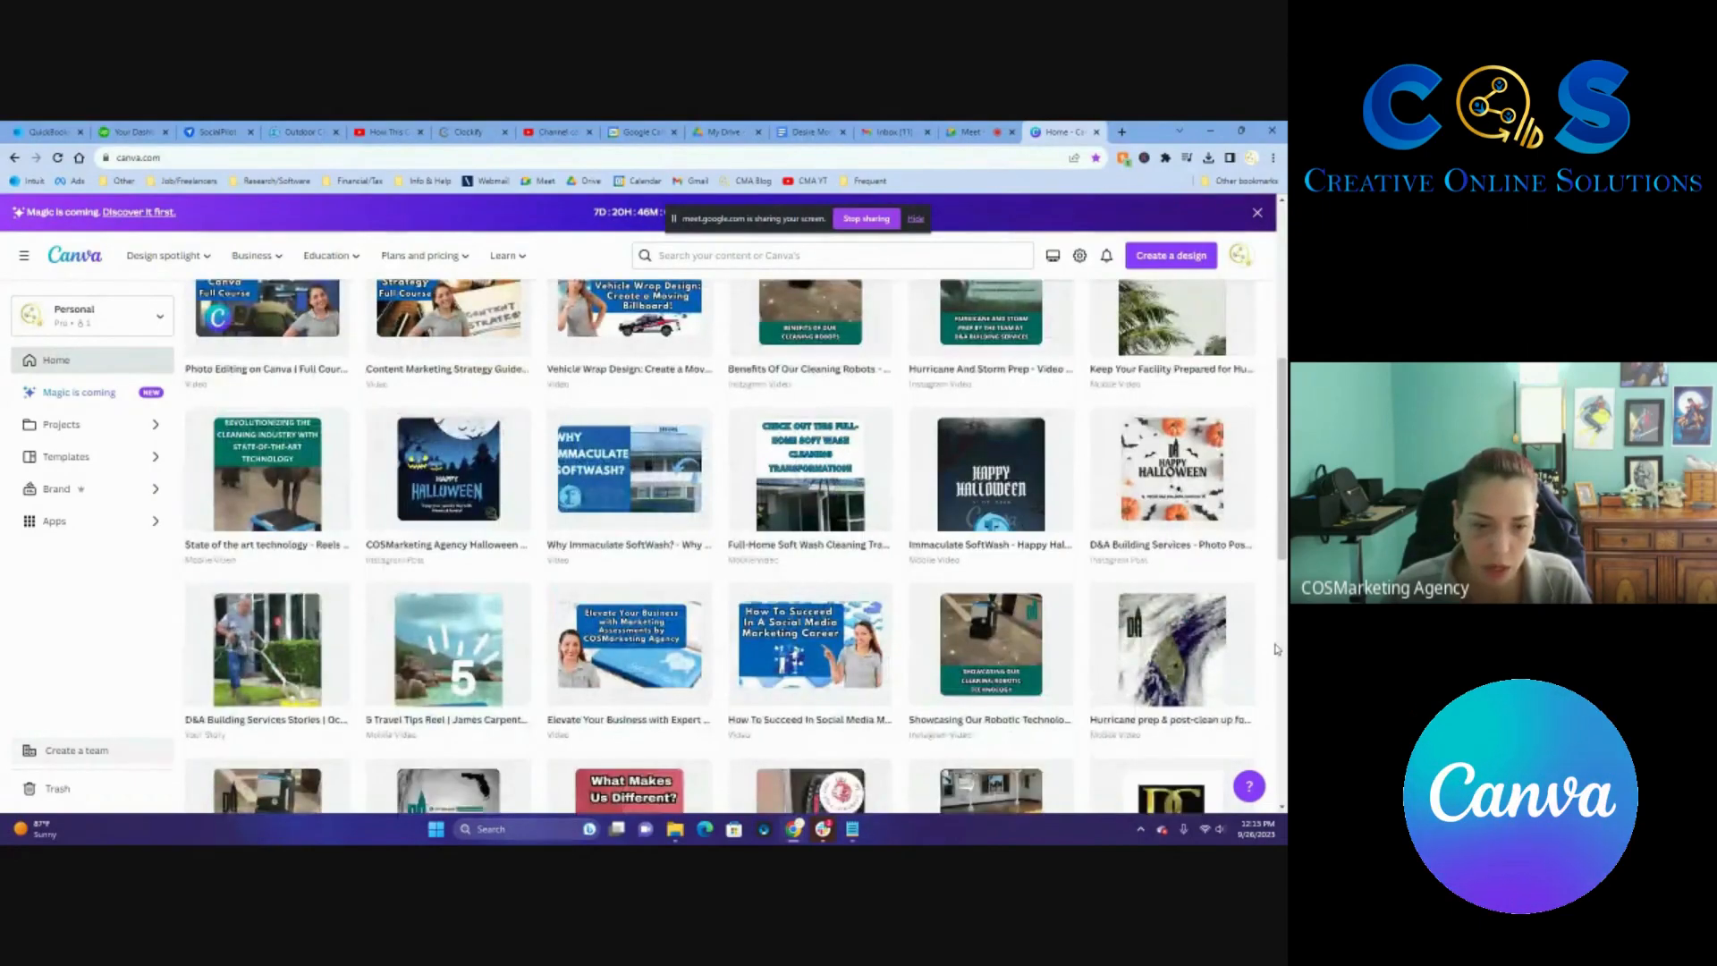
pyautogui.scroll(-4, 1277, 650)
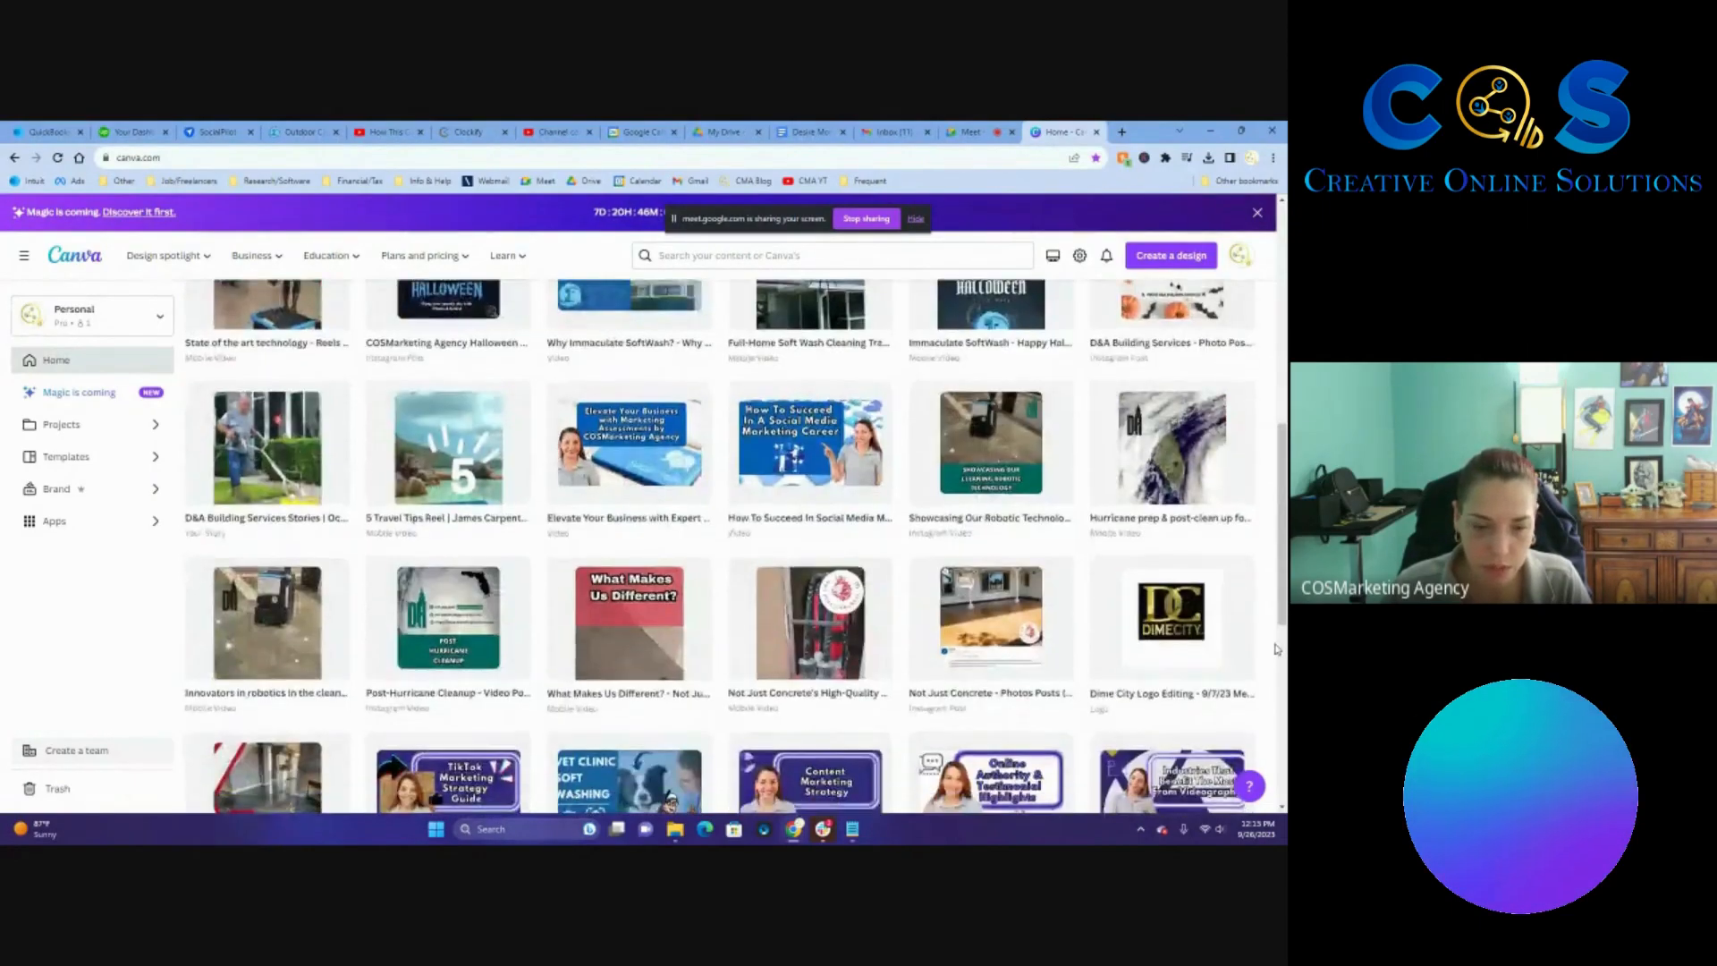
pyautogui.scroll(-2, 1277, 649)
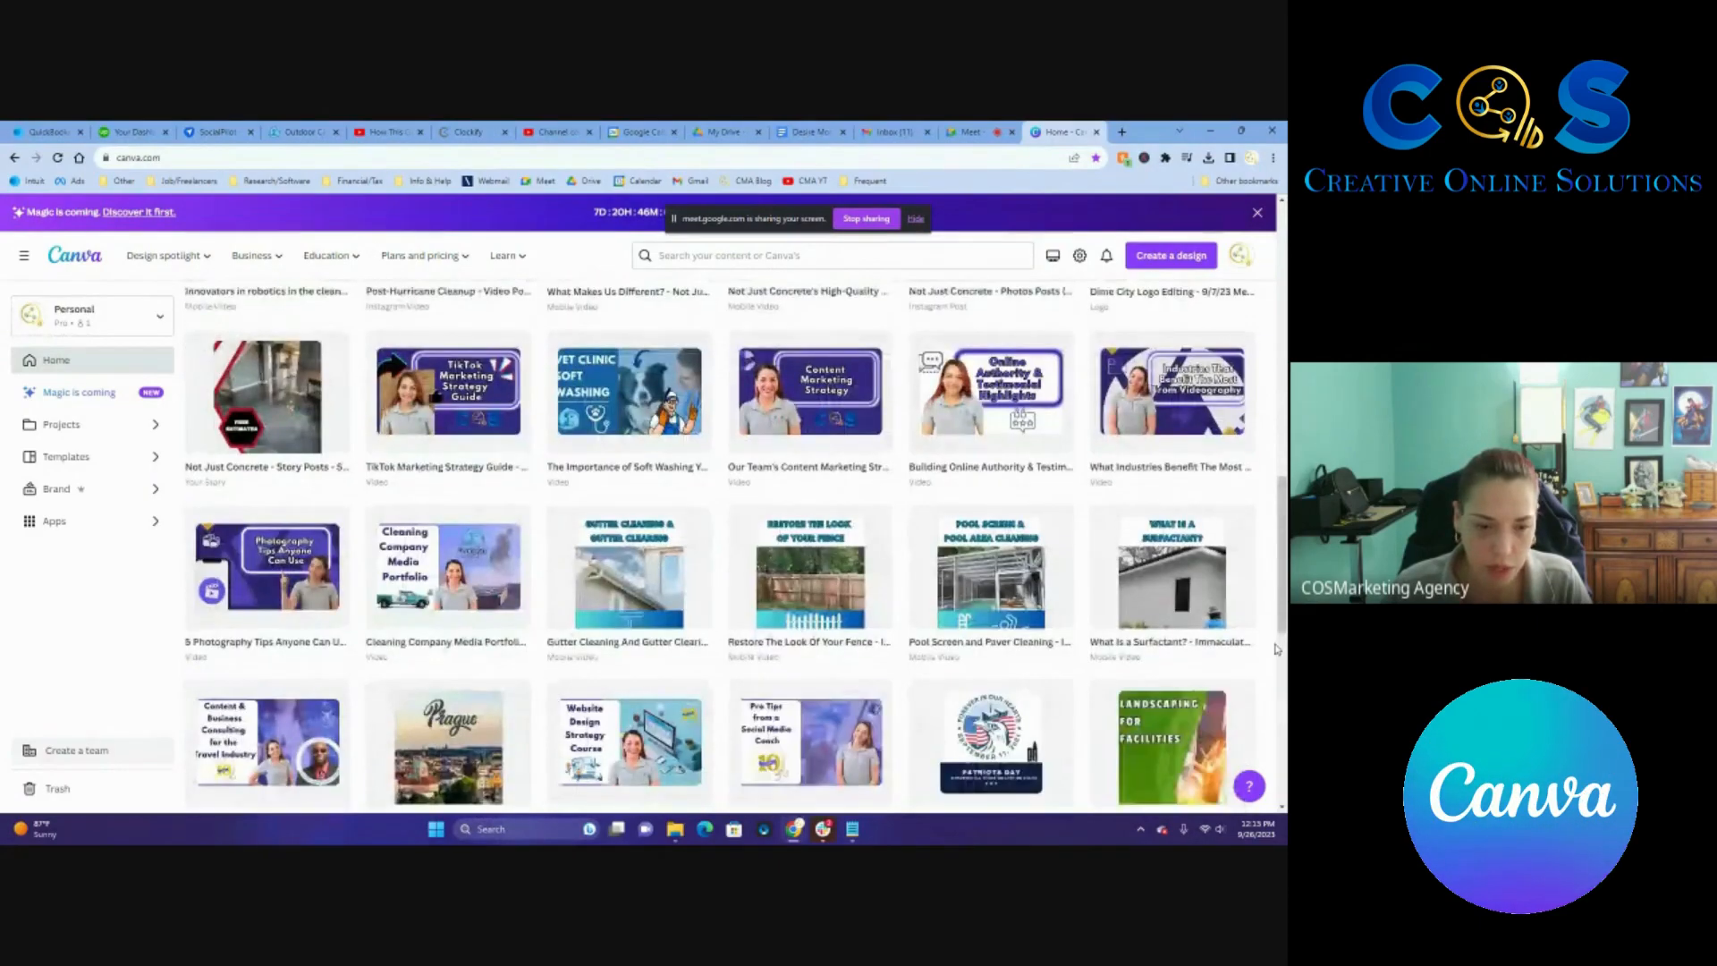
pyautogui.scroll(-4, 1277, 649)
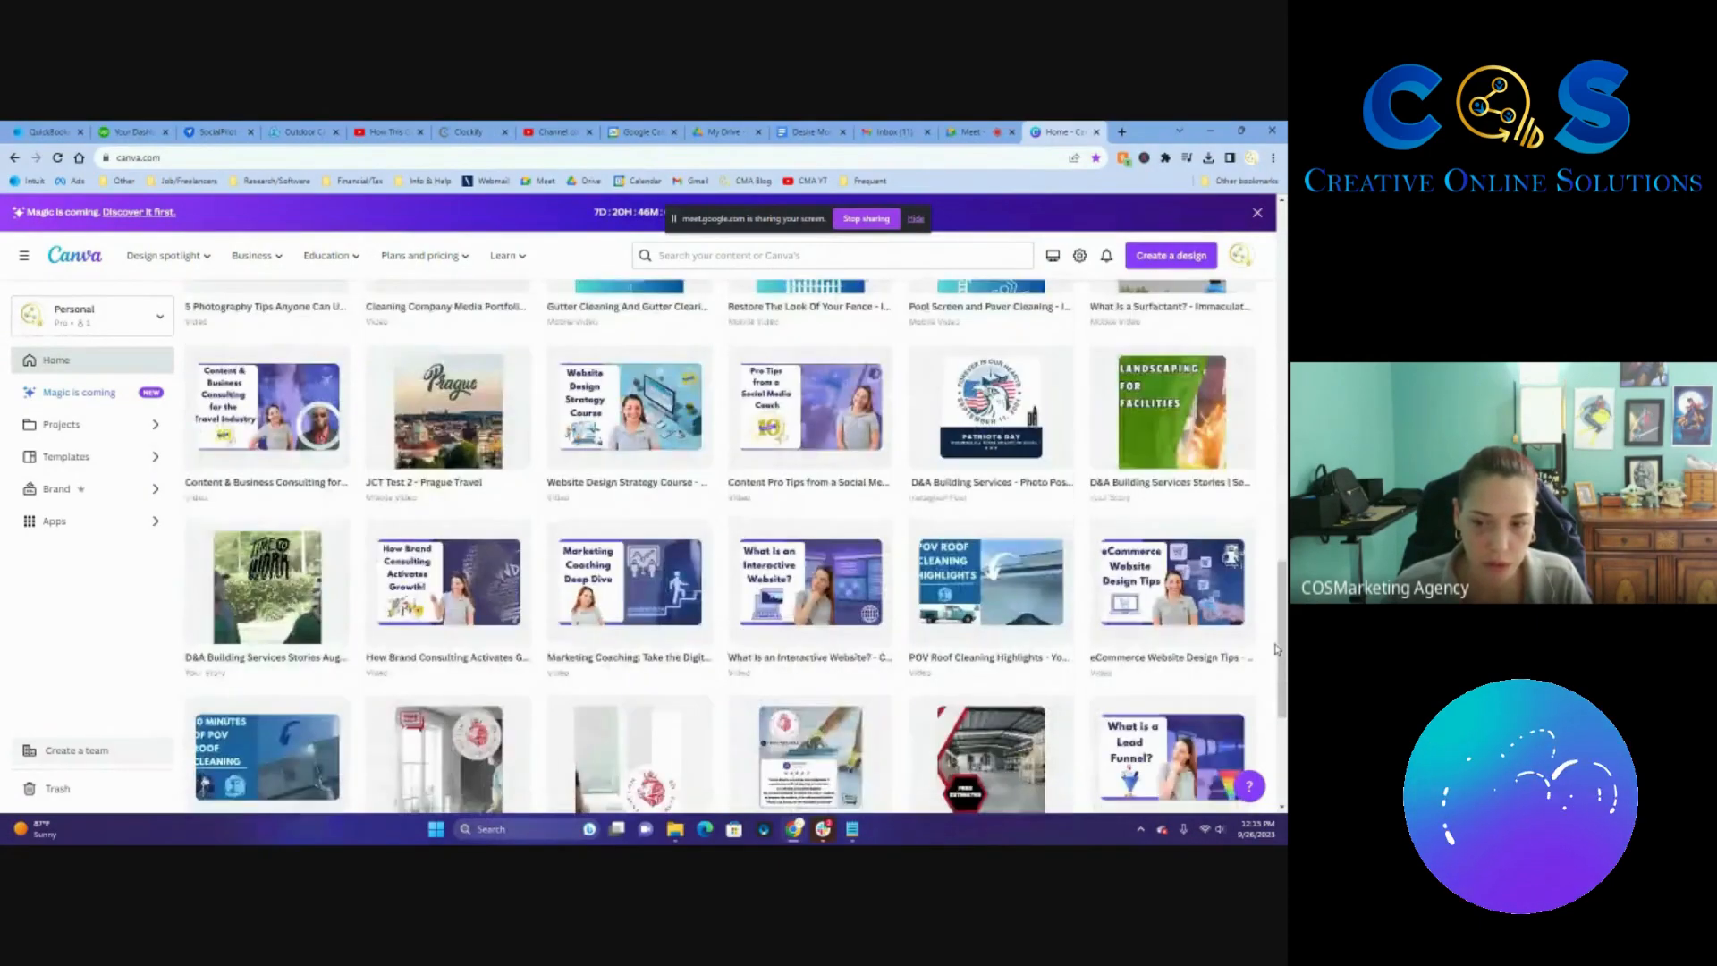
pyautogui.scroll(-2, 1277, 650)
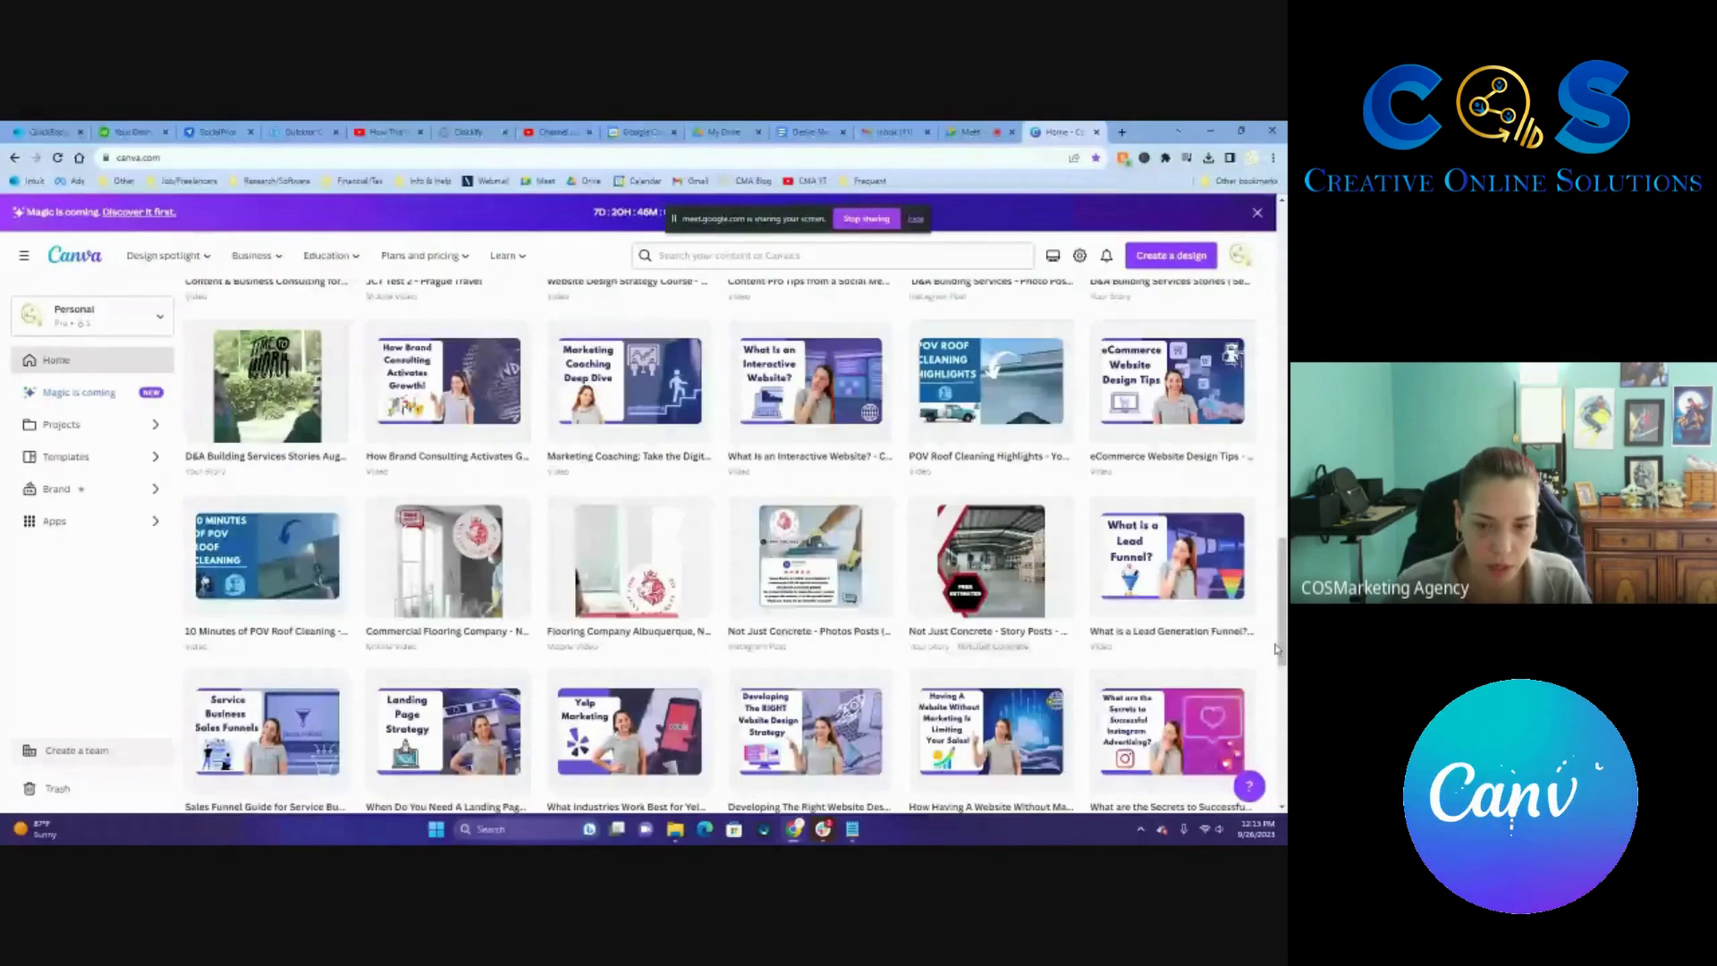
pyautogui.scroll(-1, 1278, 649)
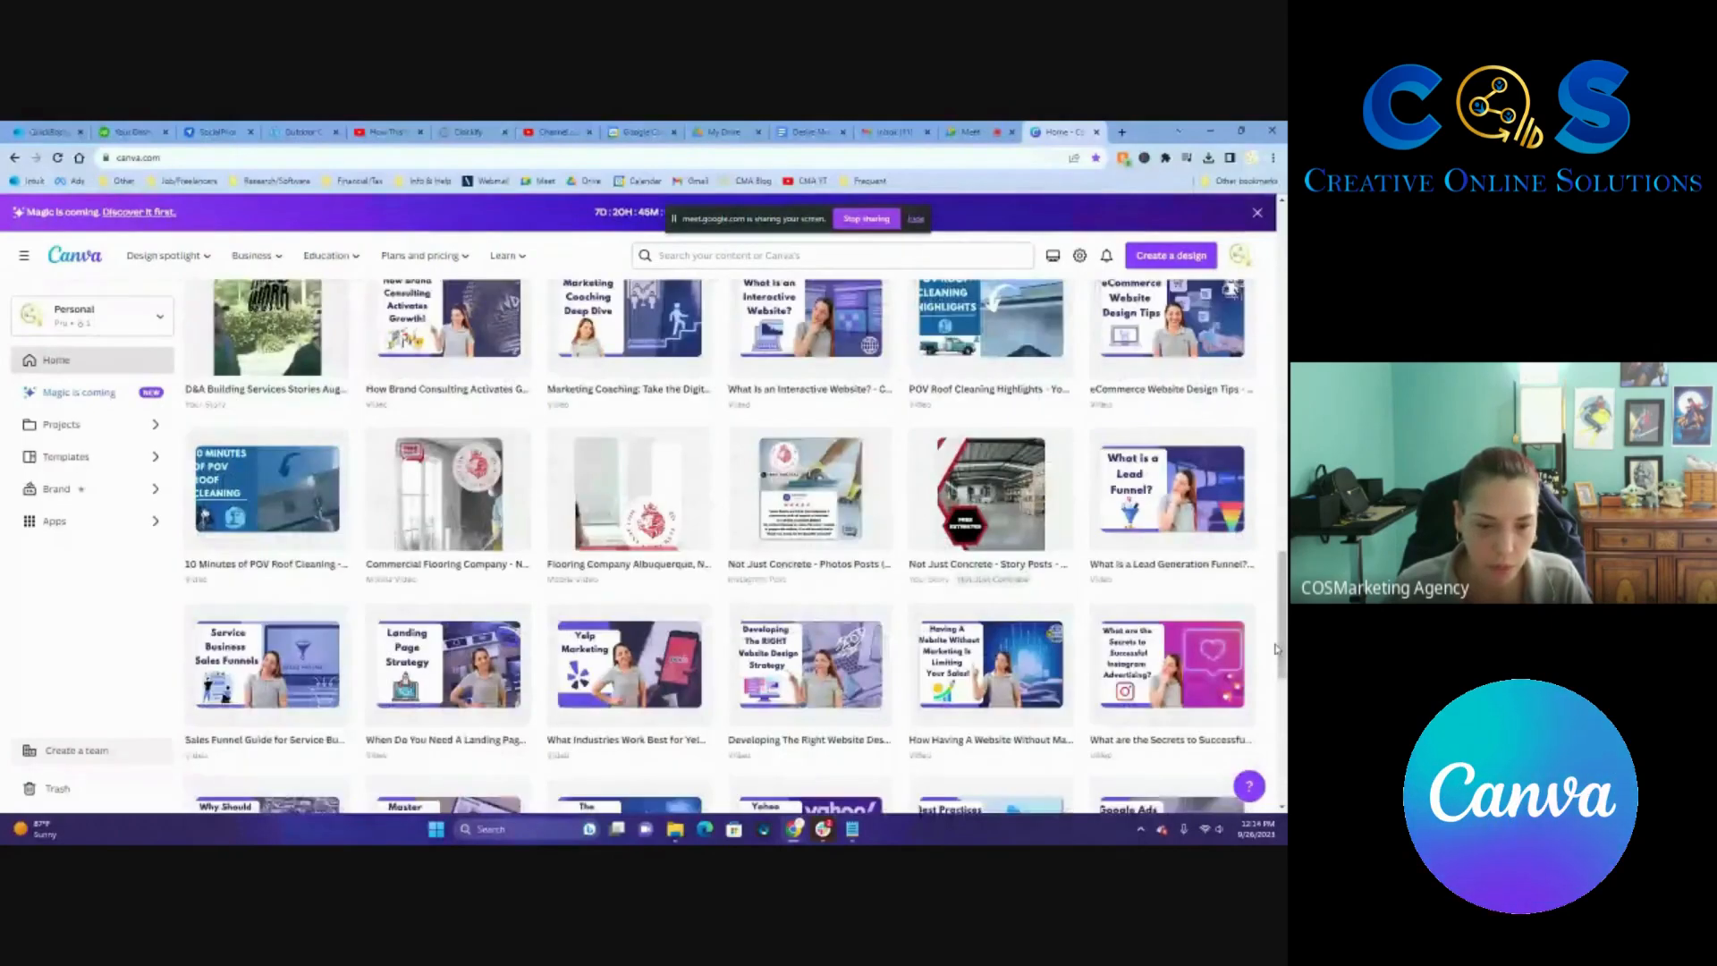
pyautogui.scroll(-4, 1277, 649)
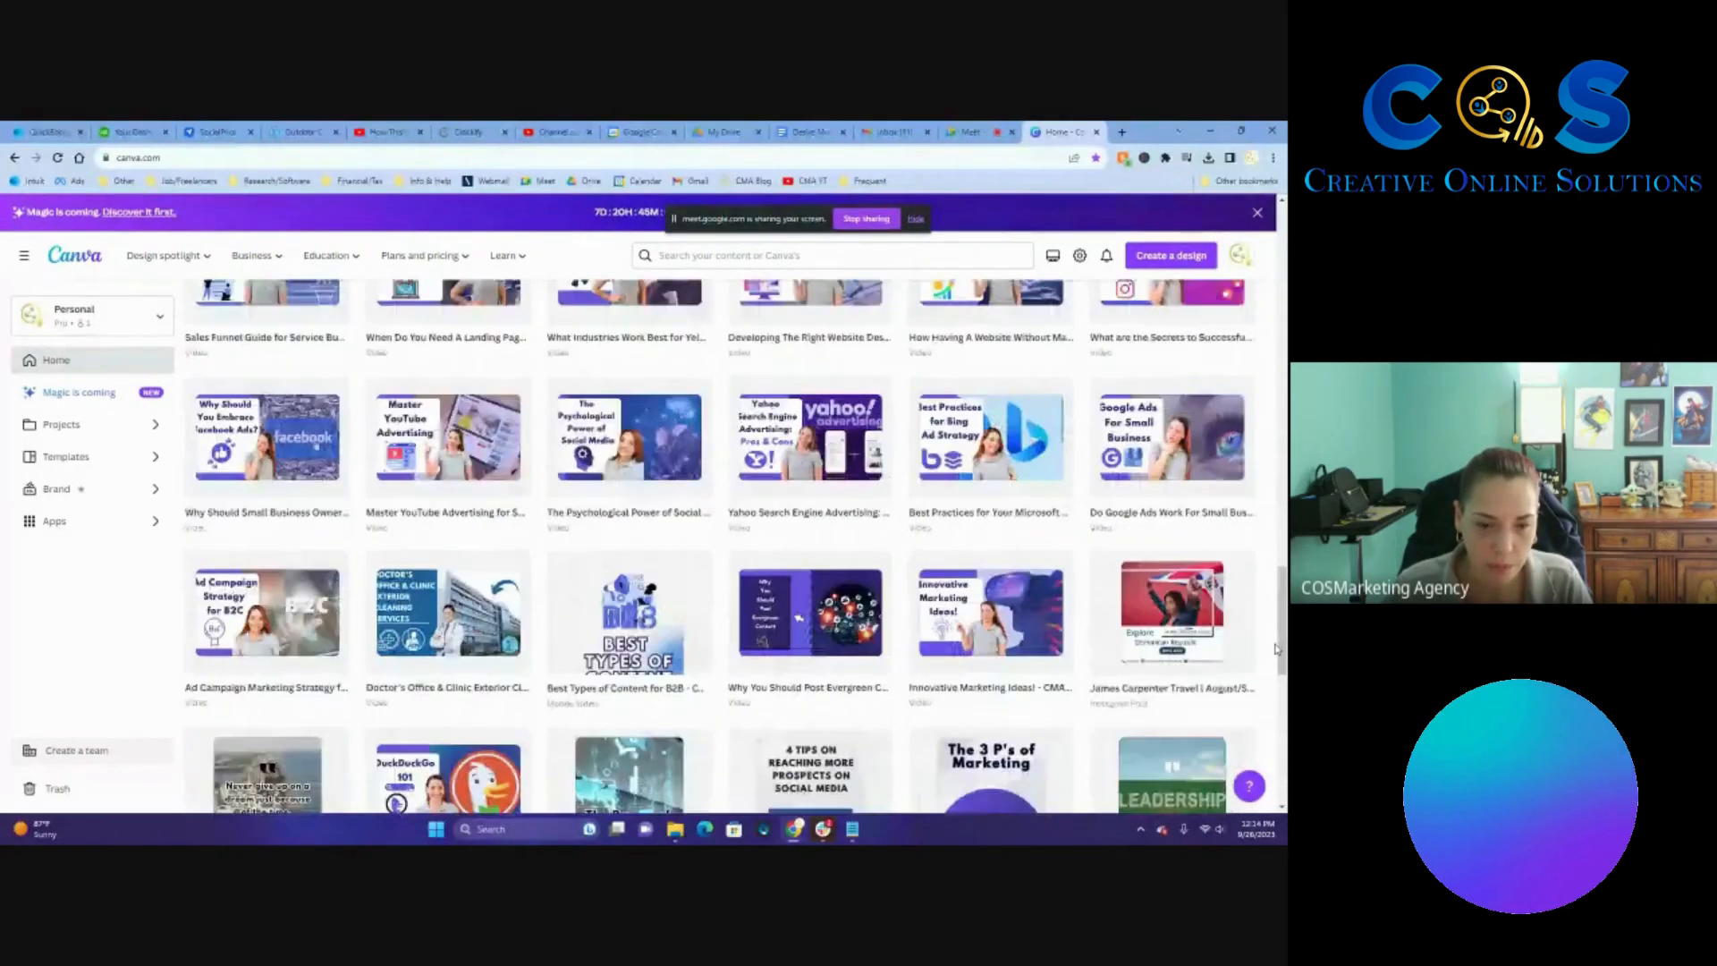
pyautogui.scroll(-3, 1277, 650)
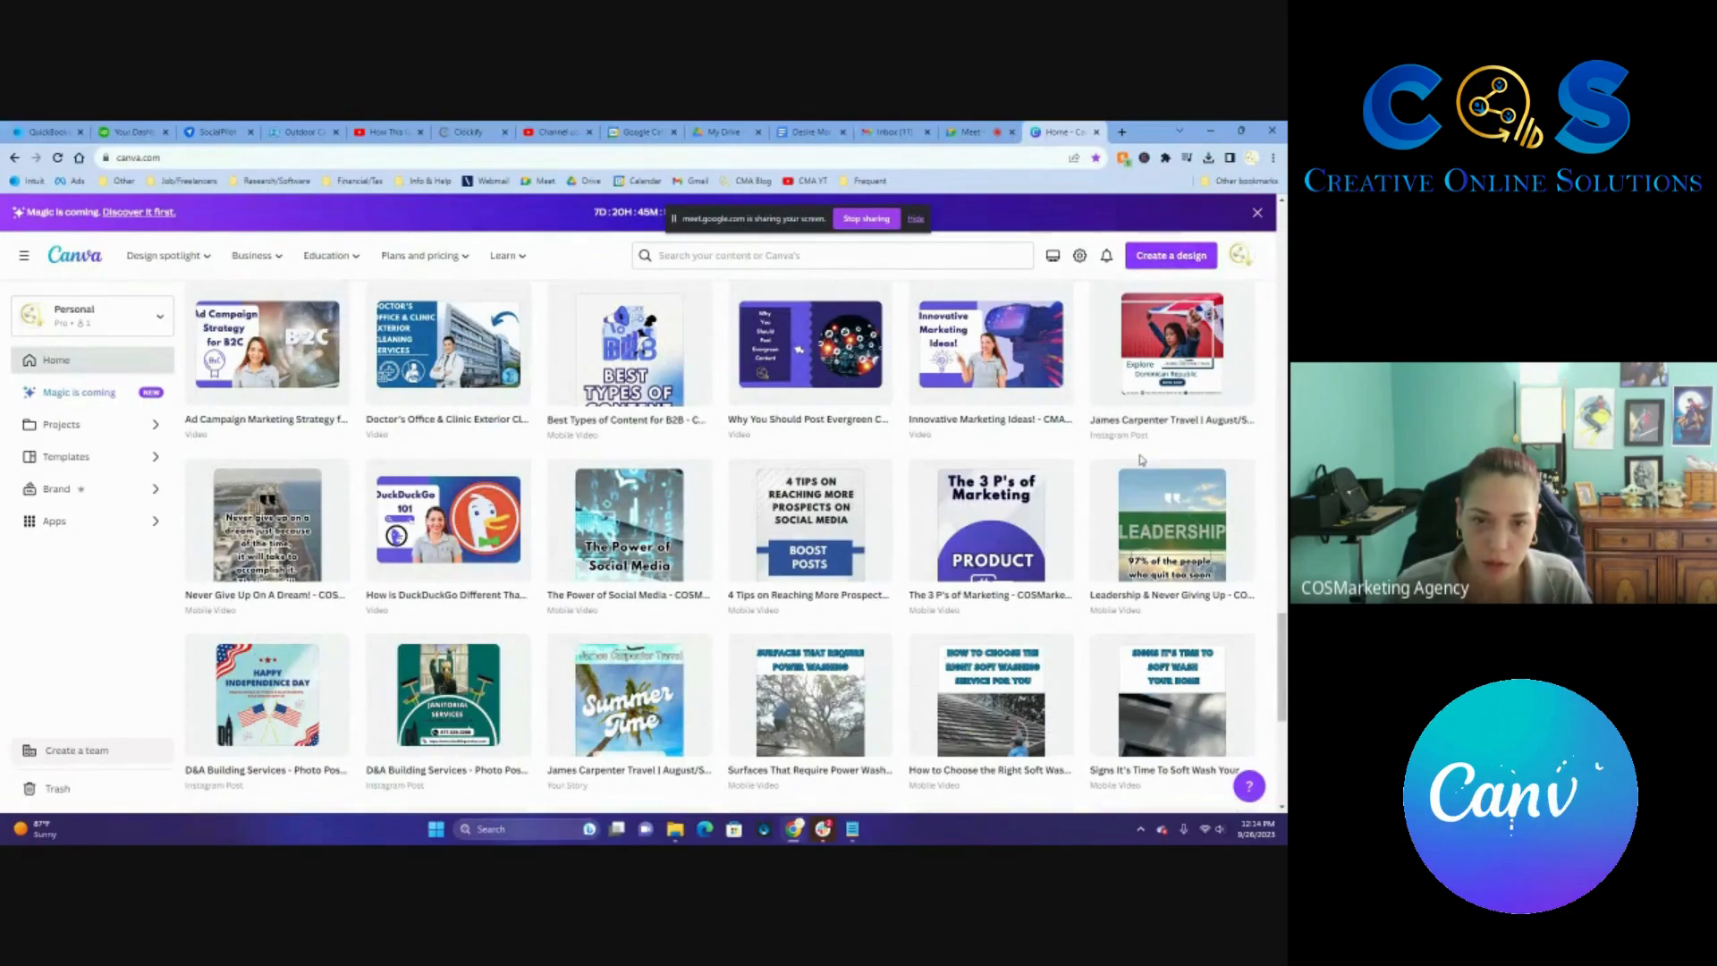
pyautogui.scroll(3, 629, 546)
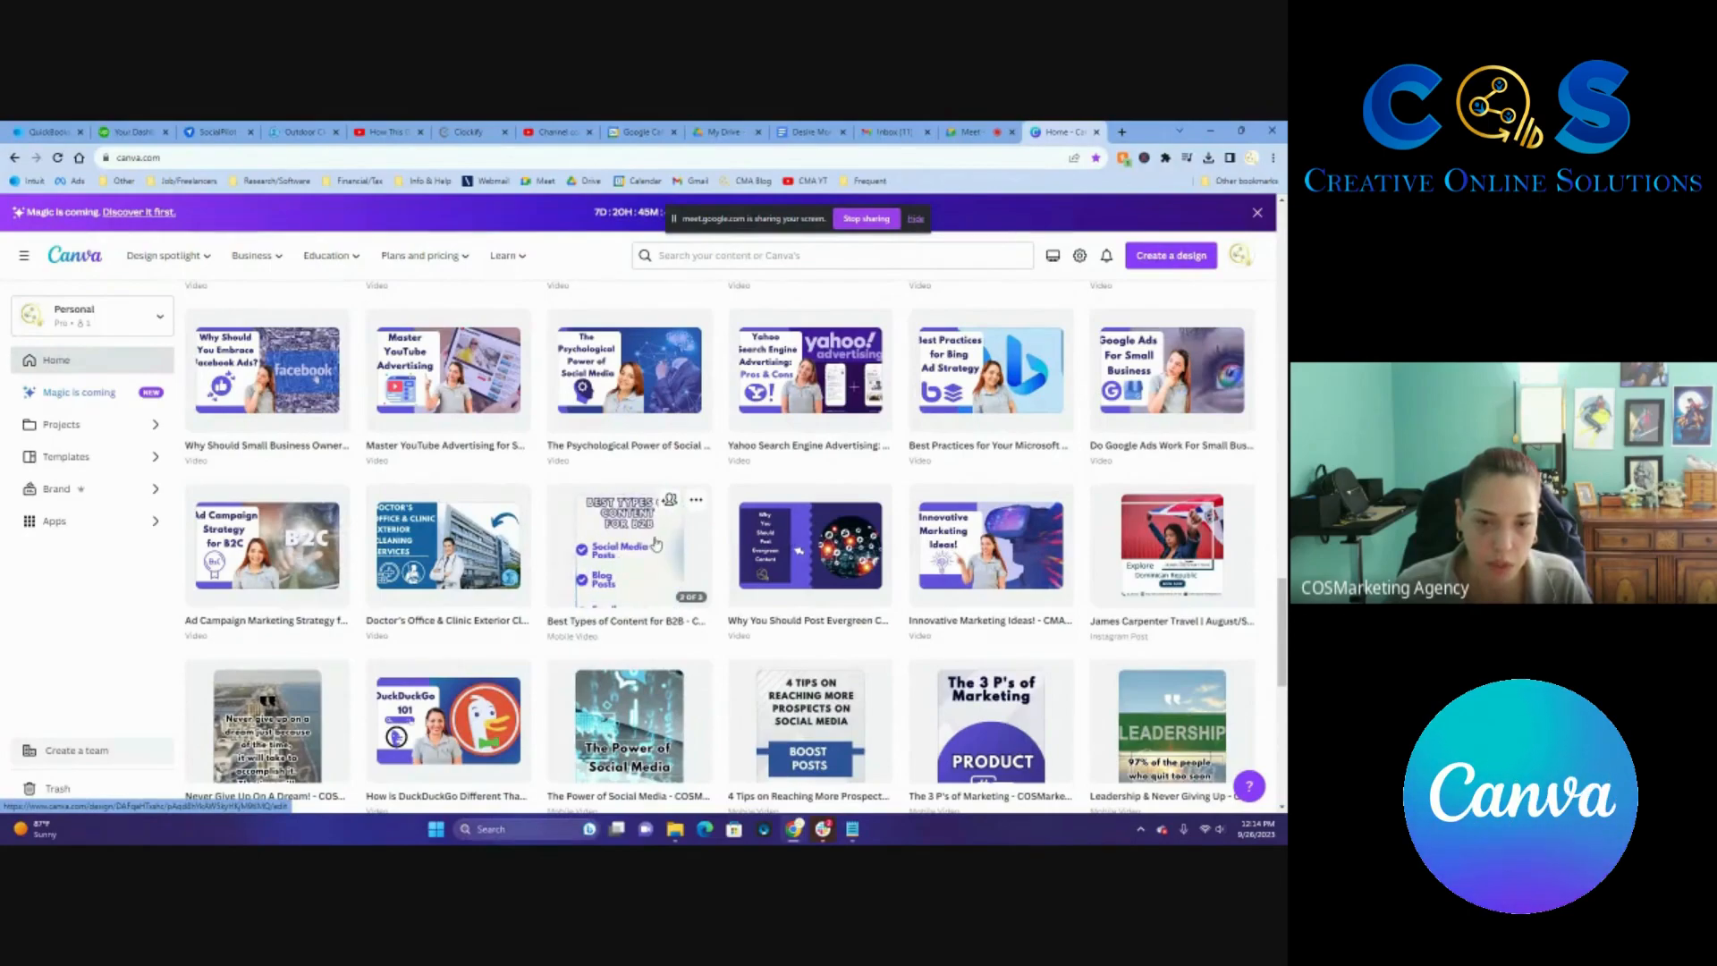
pyautogui.click(697, 502)
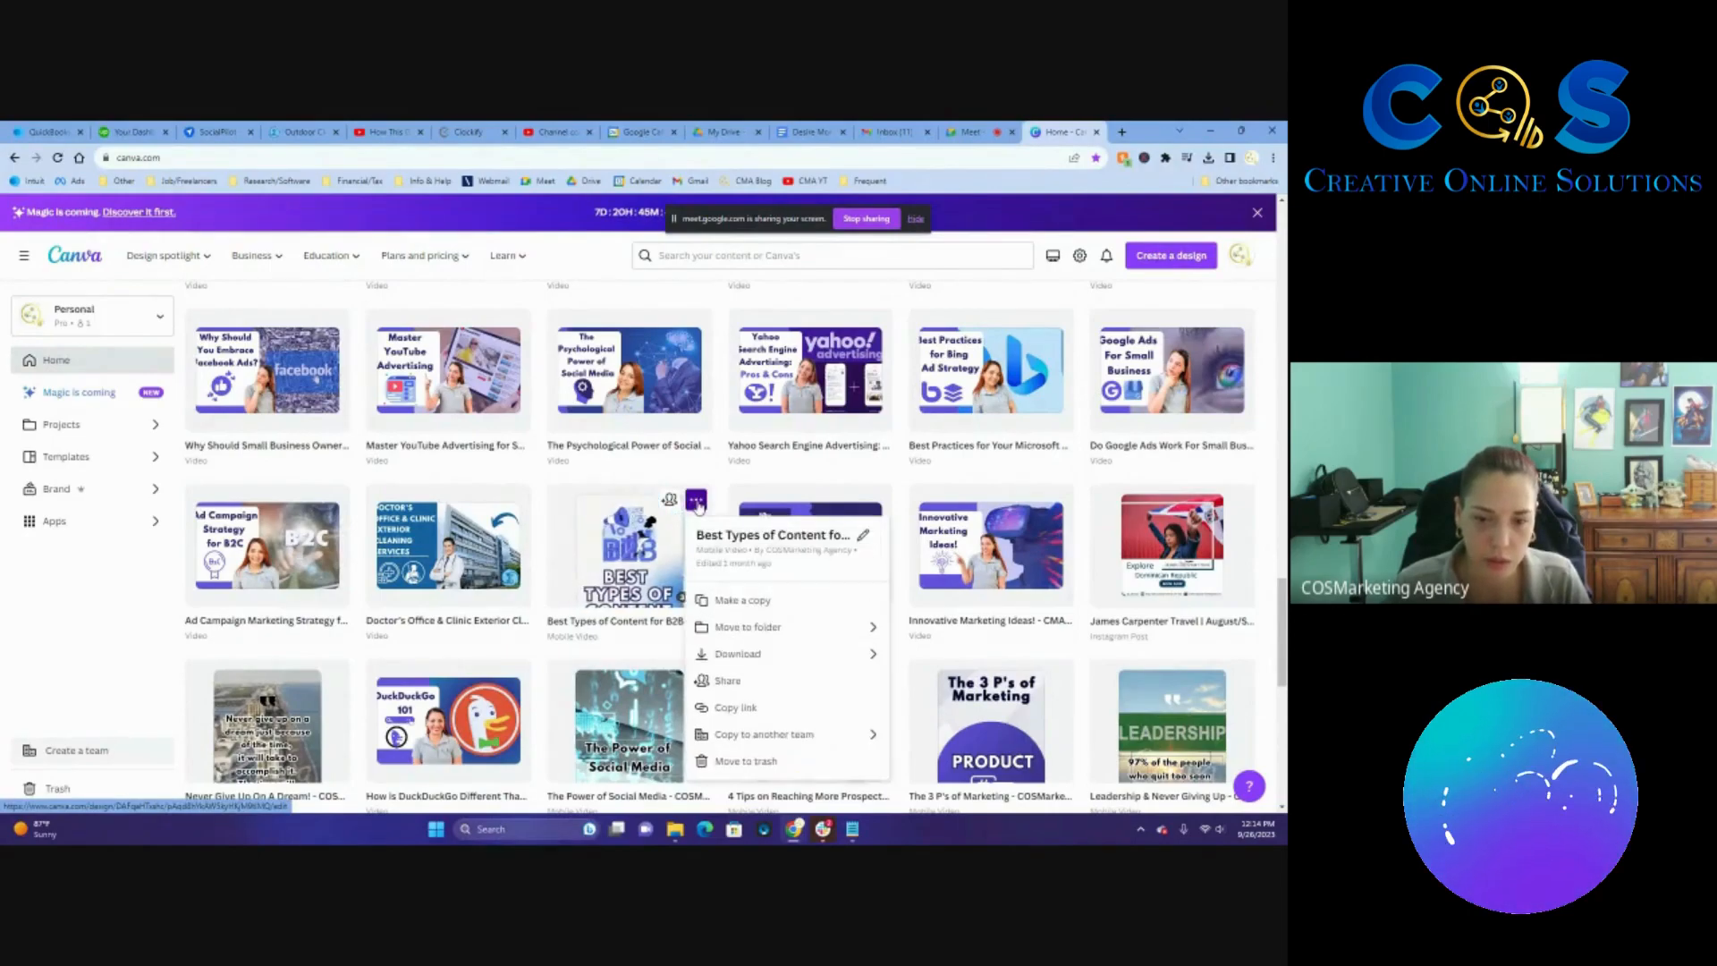
pyautogui.click(735, 601)
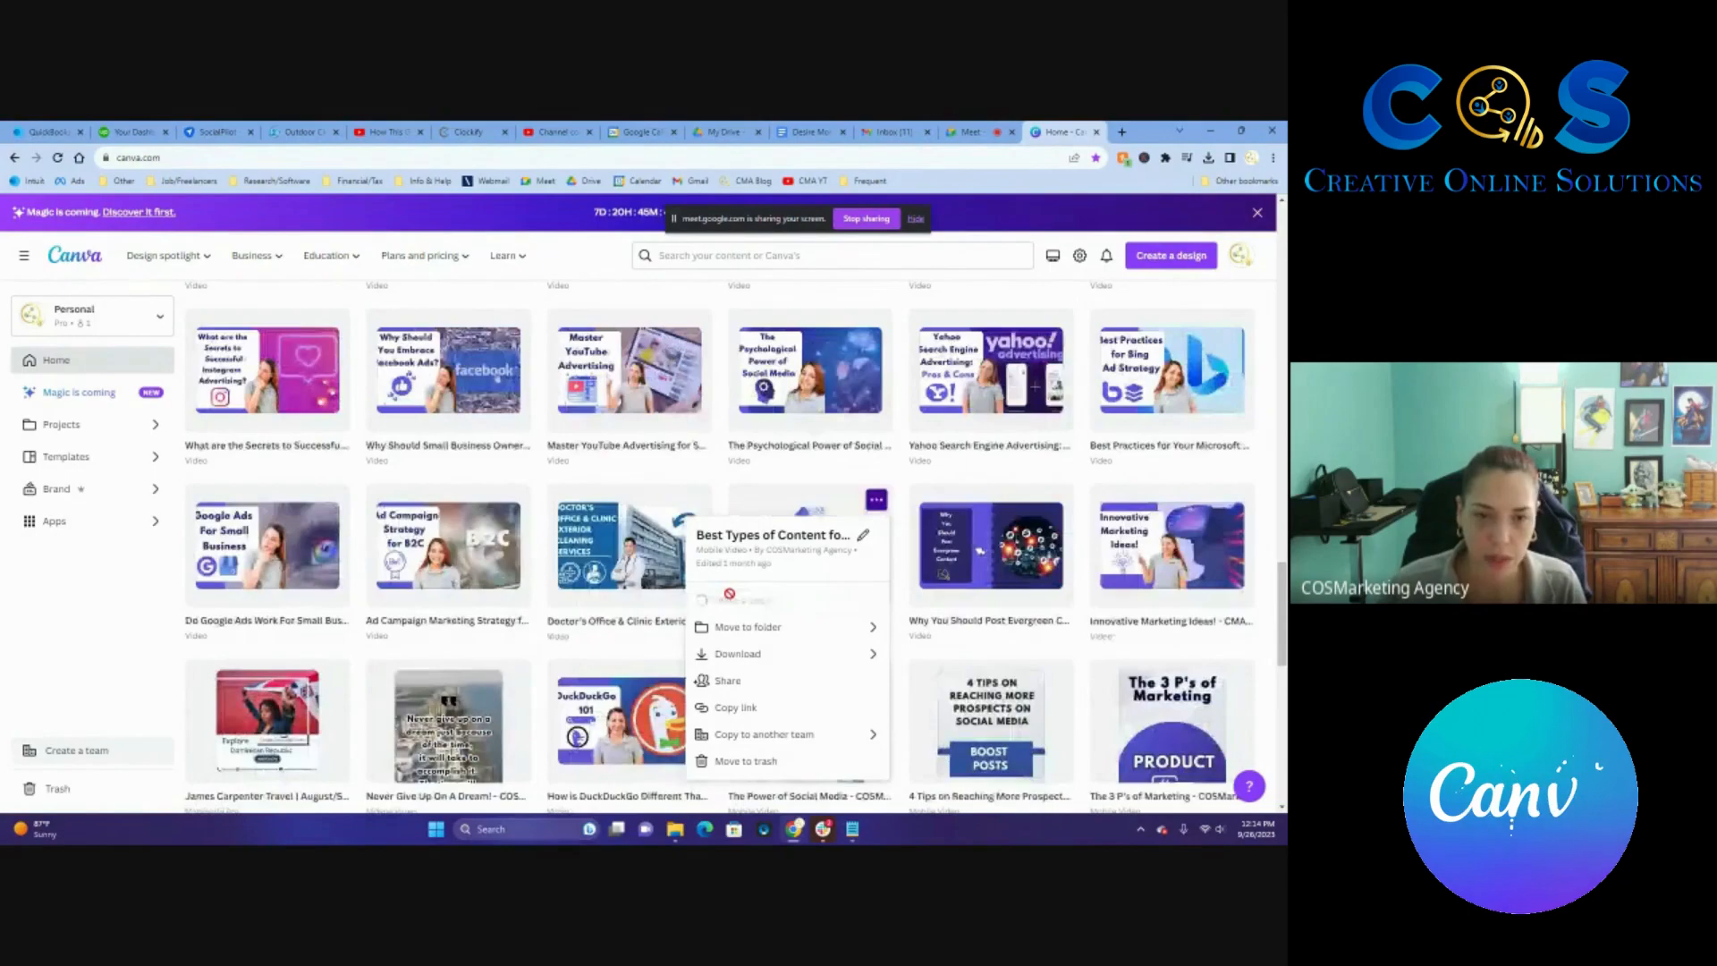
# Open the new copy of the B2B content design for editing and close the home page tab.
pyautogui.scroll(3, 394, 548)
pyautogui.scroll(10, 395, 548)
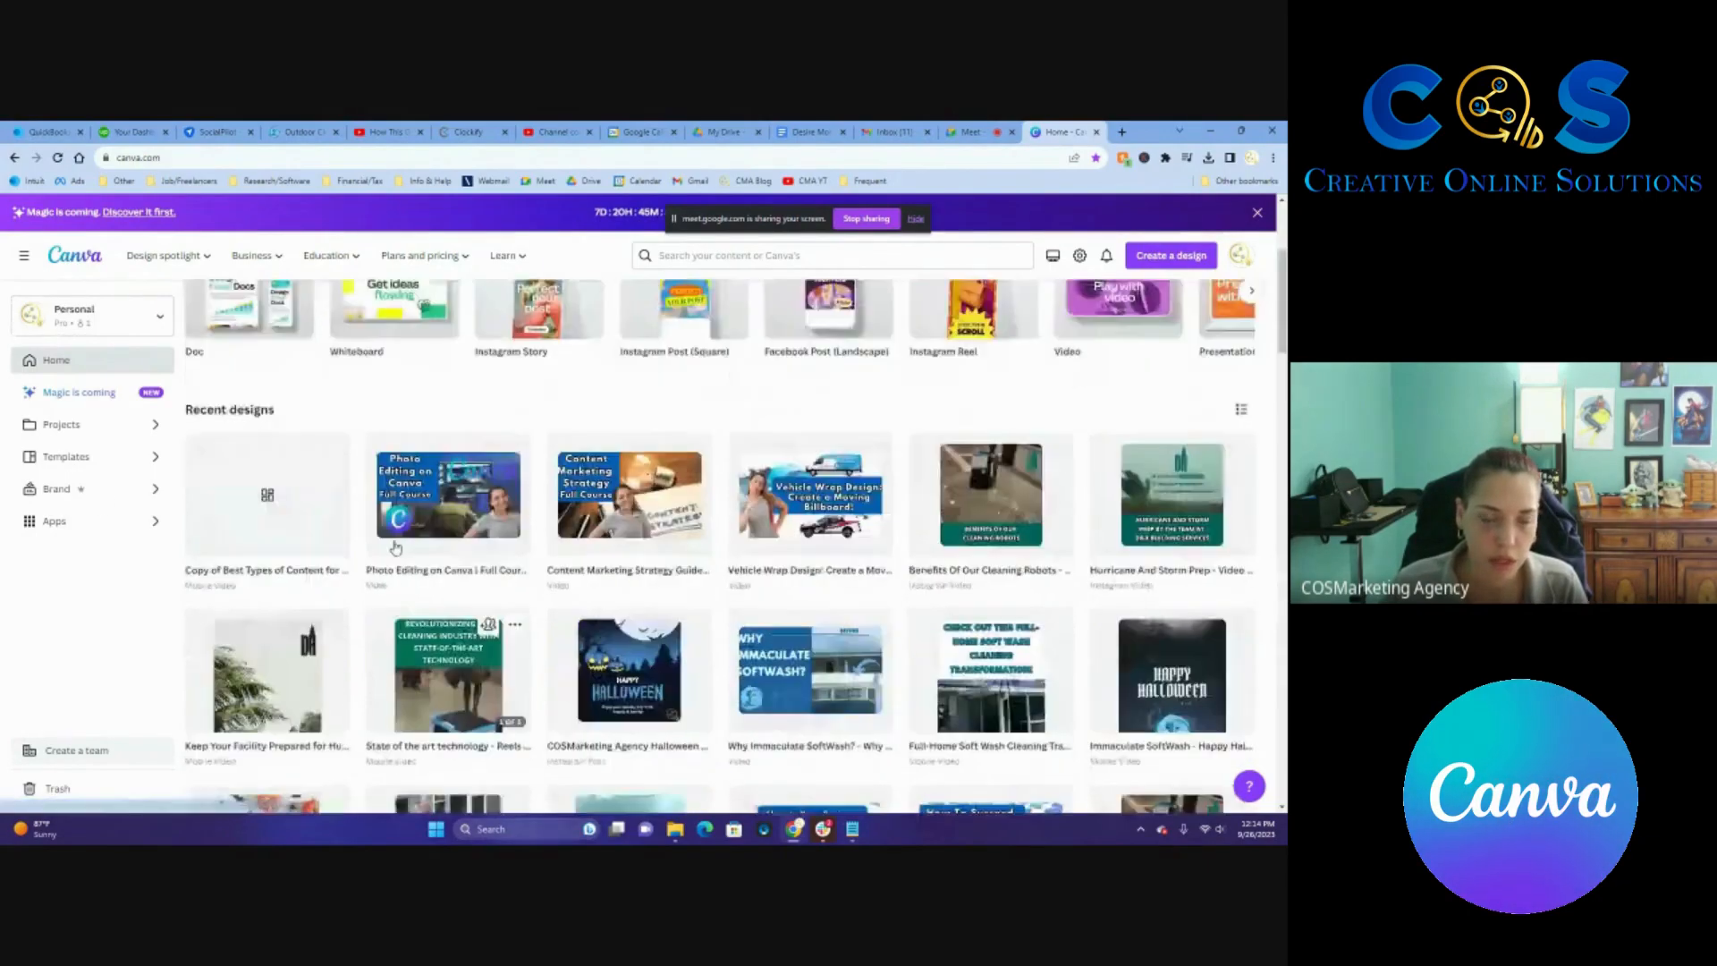
pyautogui.click(276, 736)
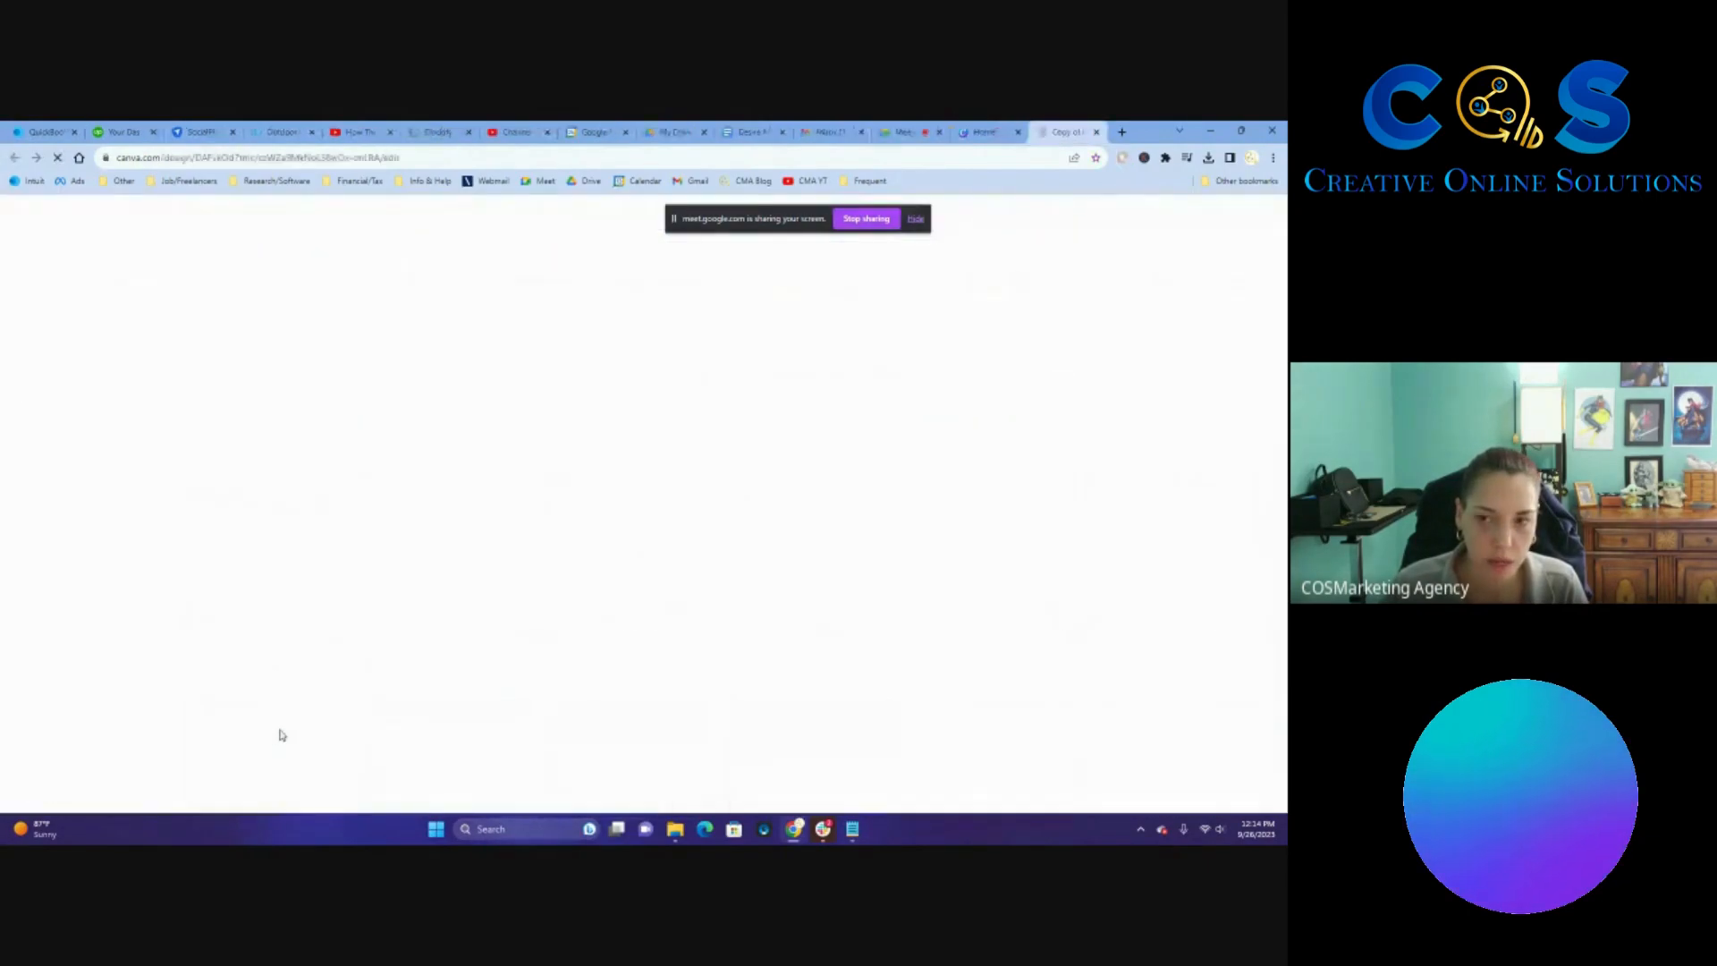
pyautogui.click(1019, 133)
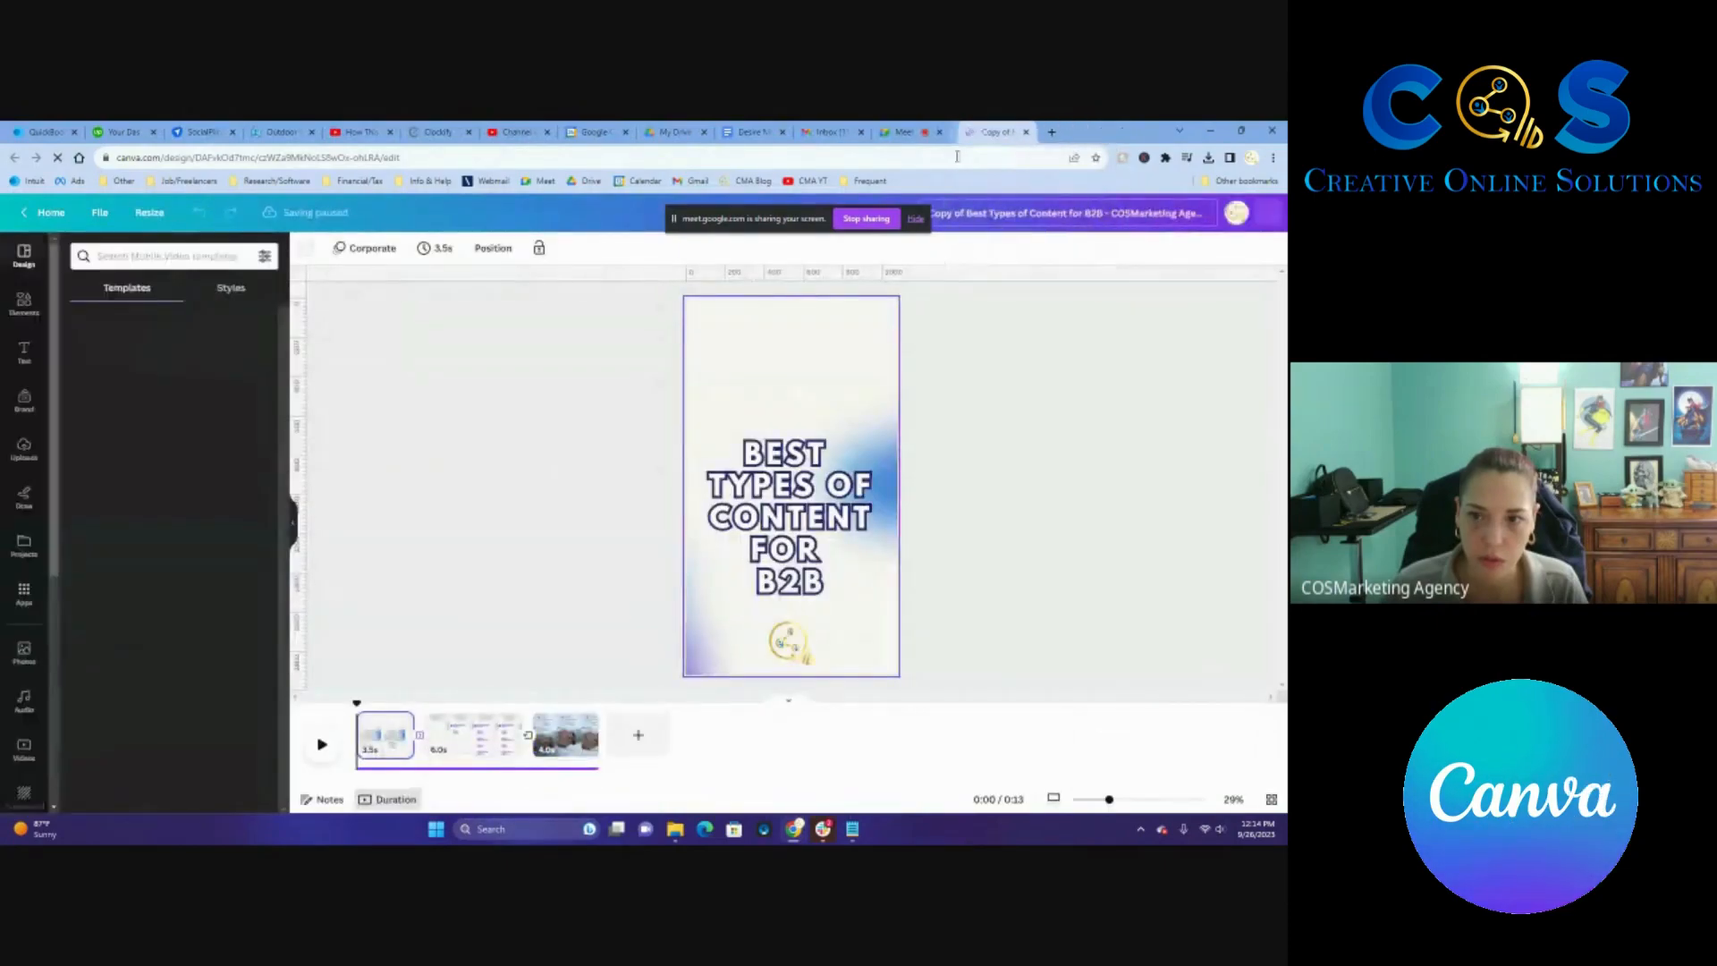
# Rename the copied design as "NAME - COSMarketing Agency Reel - DATE", keeping the screen-sharing bar clear of the title.
pyautogui.moveTo(787, 224); pyautogui.dragTo(428, 221)
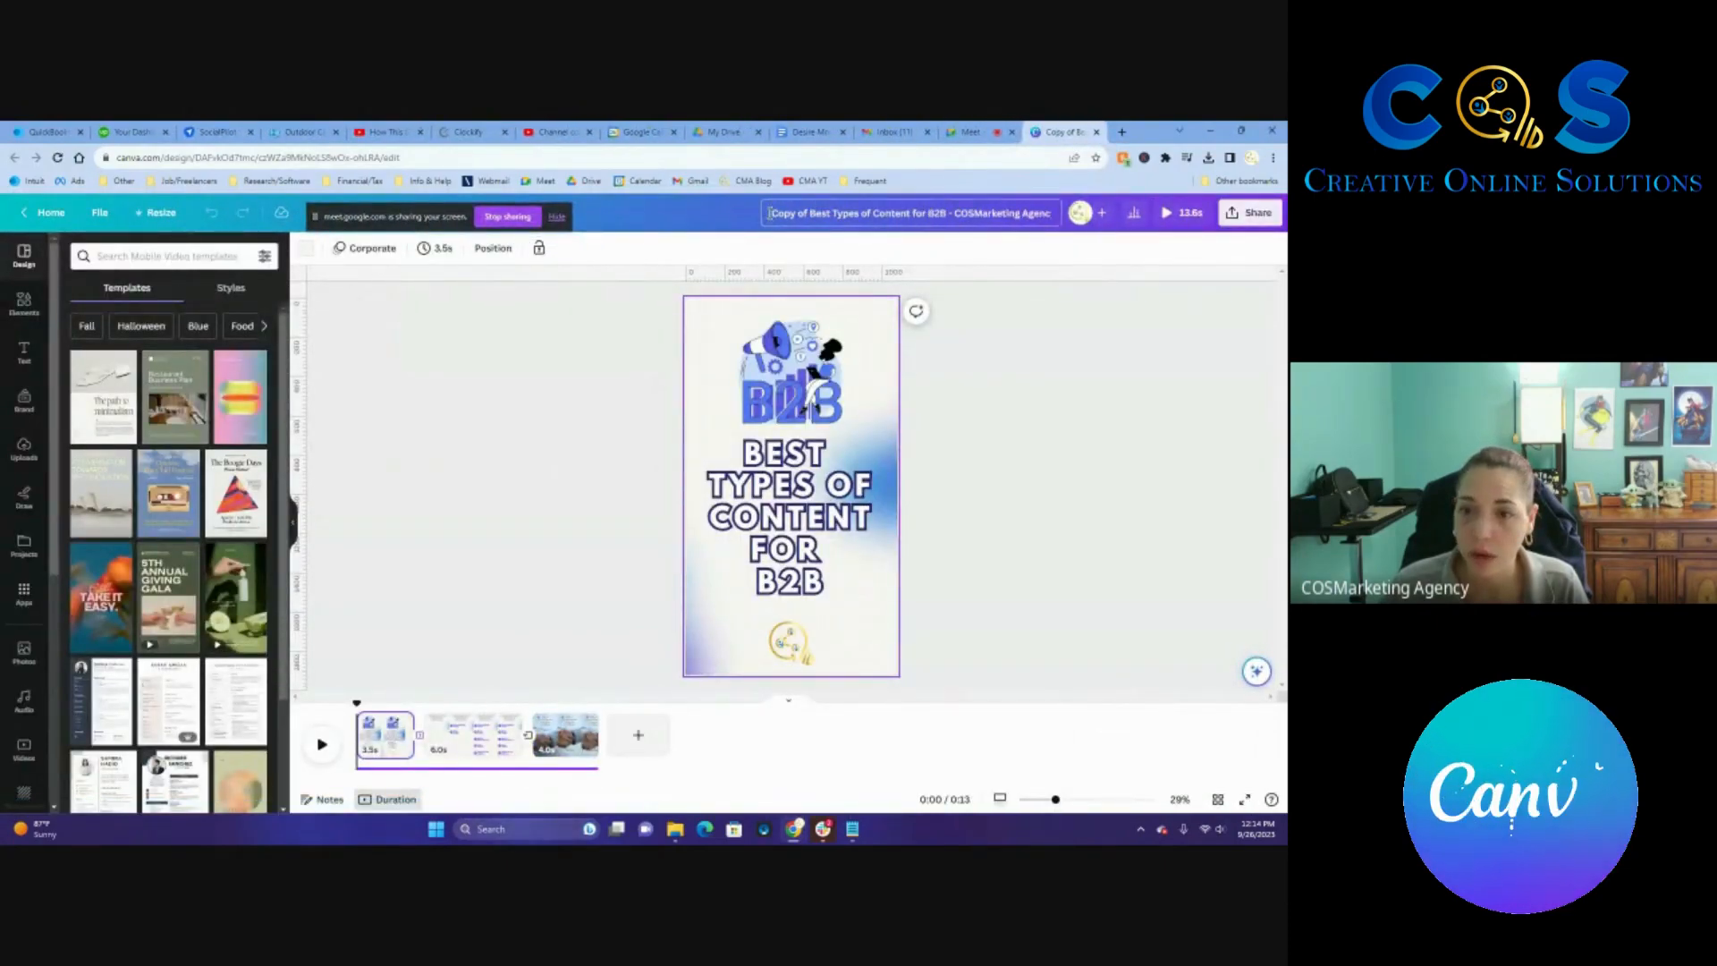
pyautogui.write('NA')
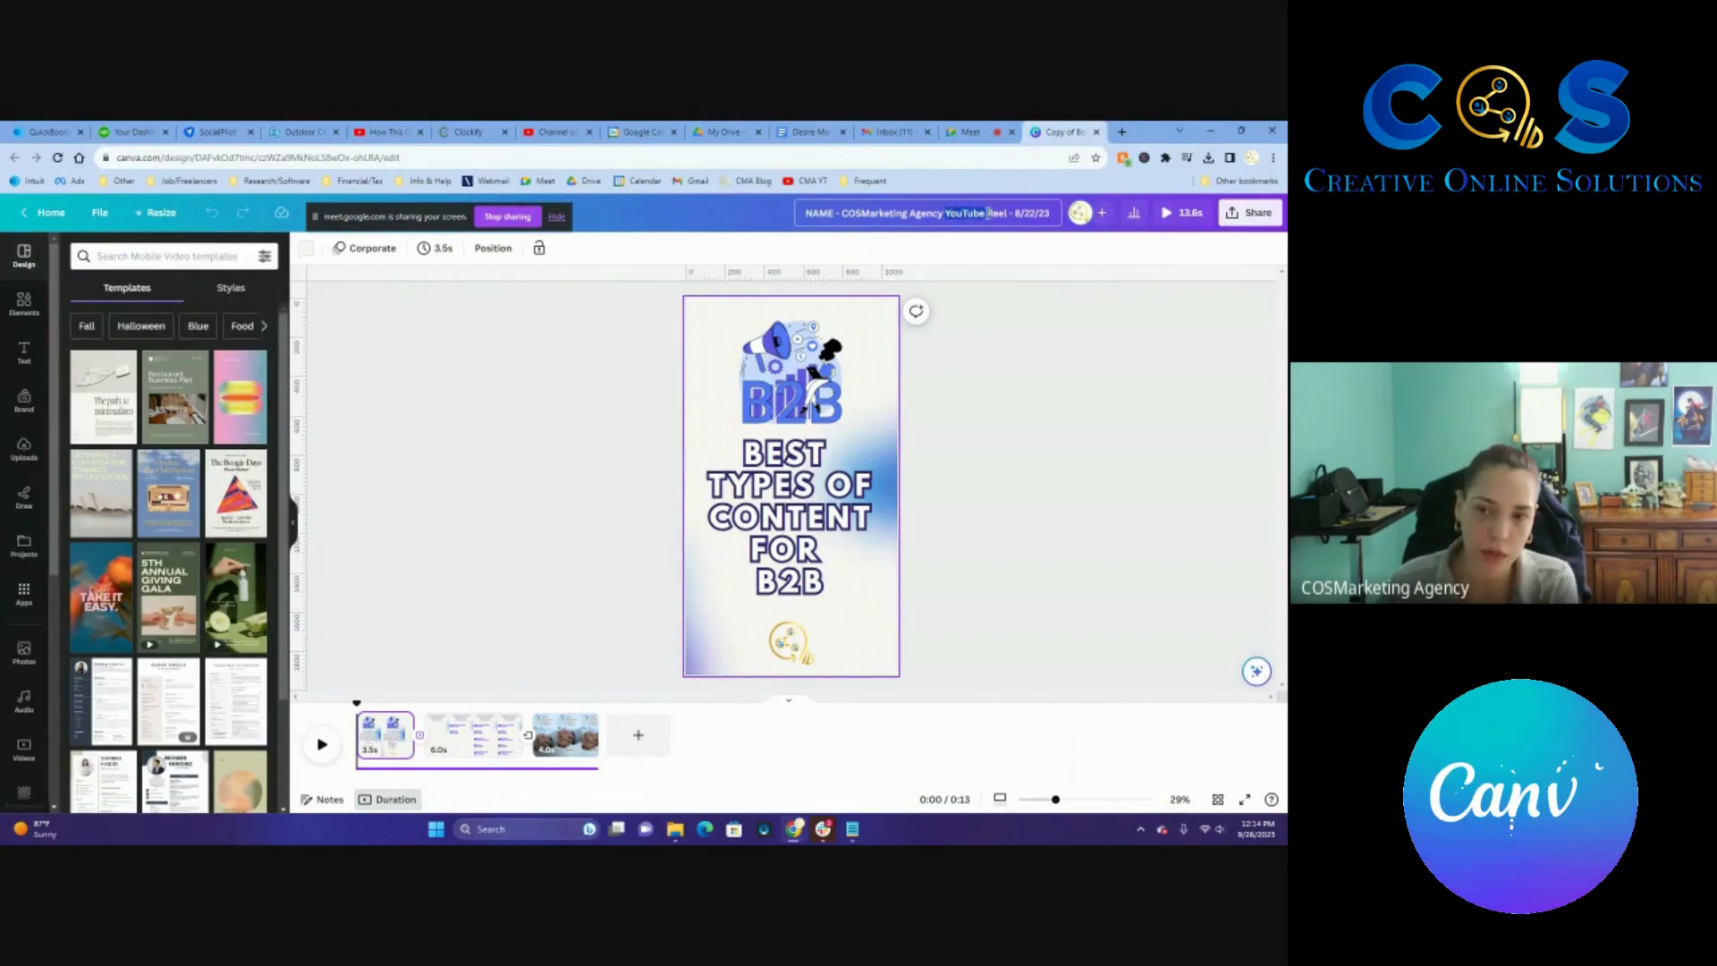
pyautogui.press('BackSpace')
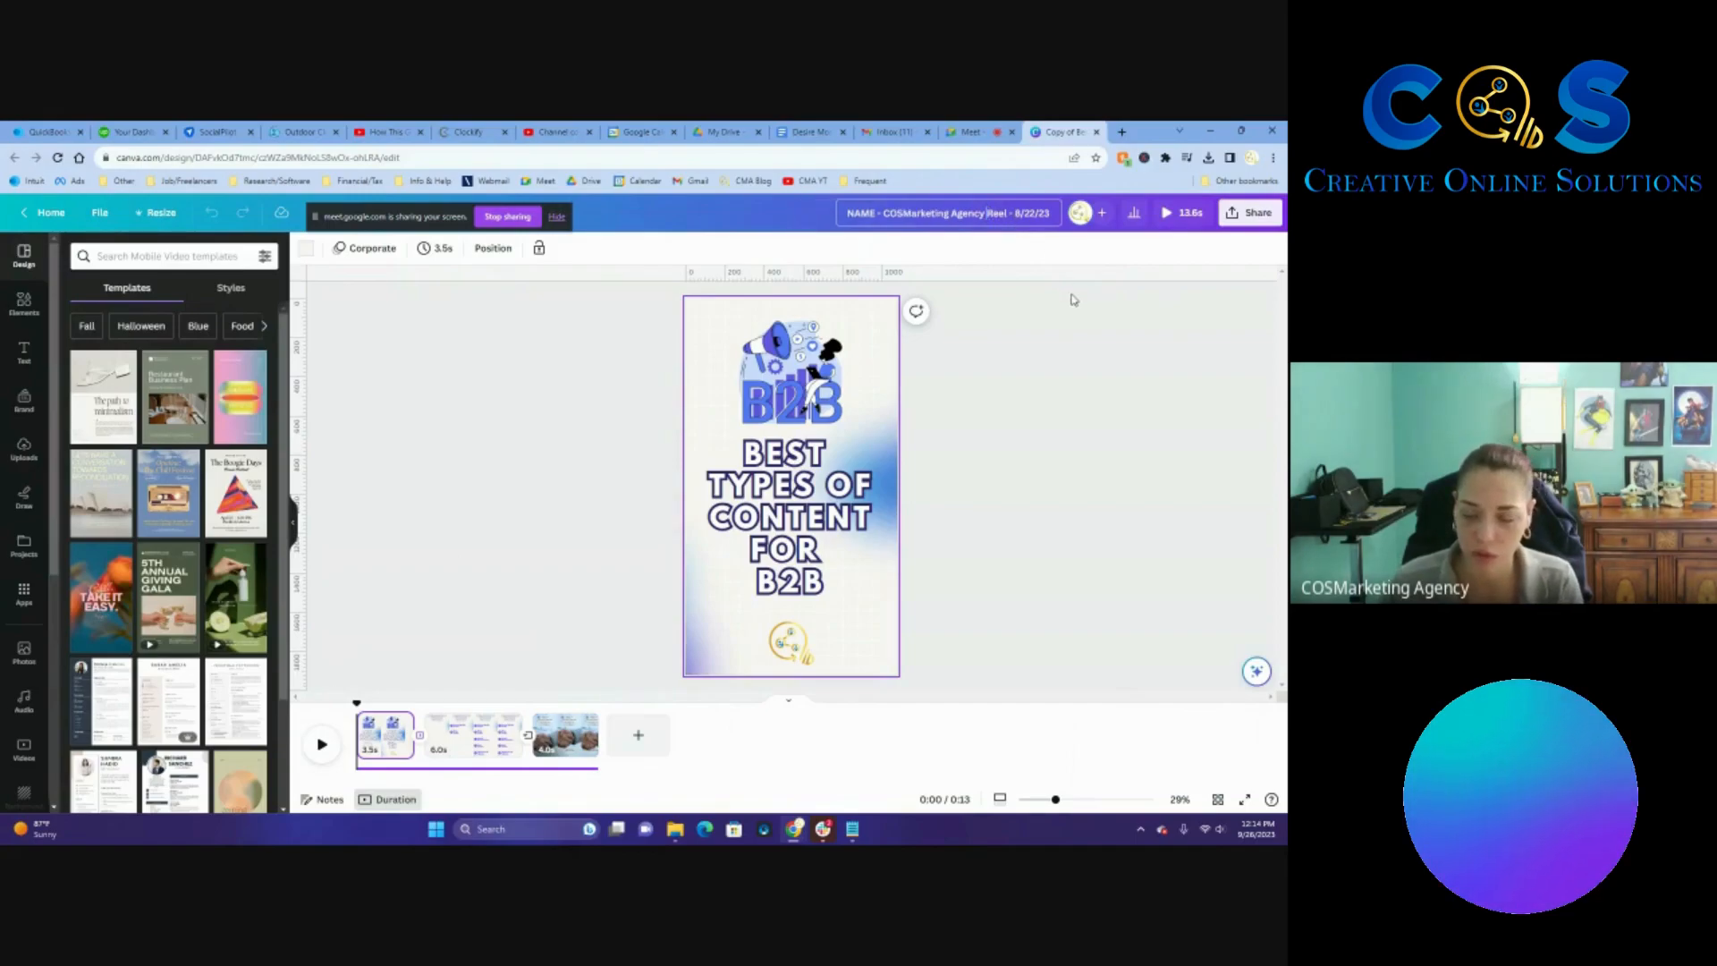
pyautogui.click(1067, 317)
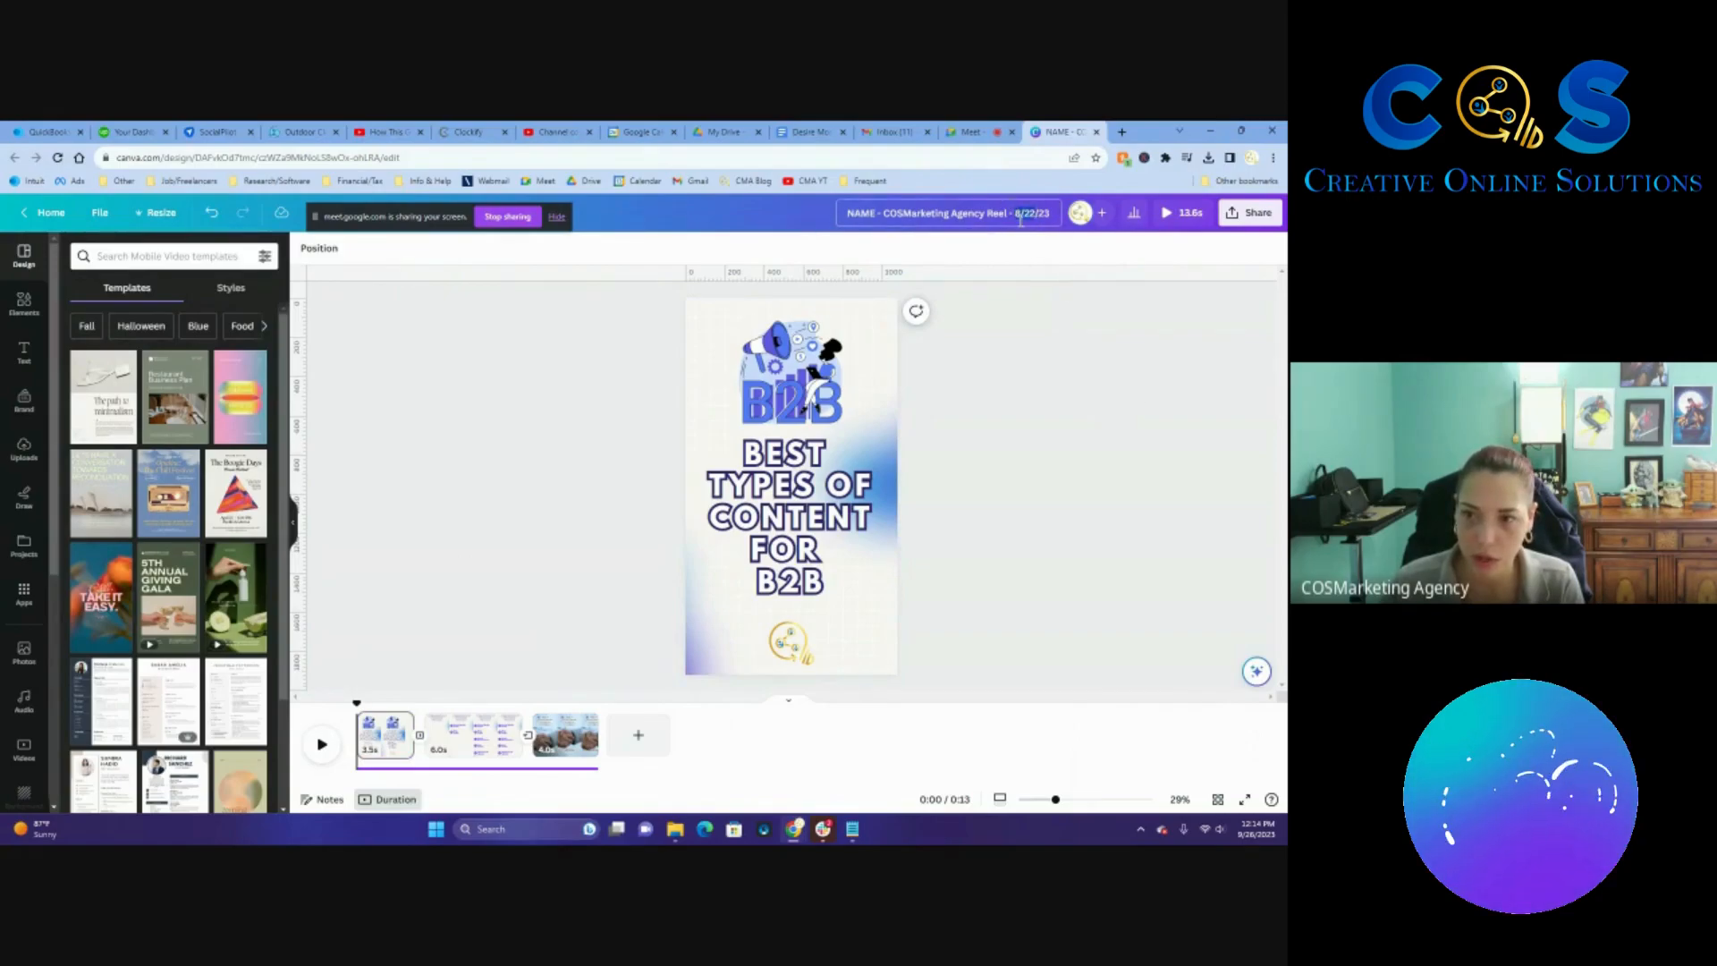
pyautogui.moveTo(1016, 214); pyautogui.dragTo(1052, 214)
pyautogui.write('DATE')
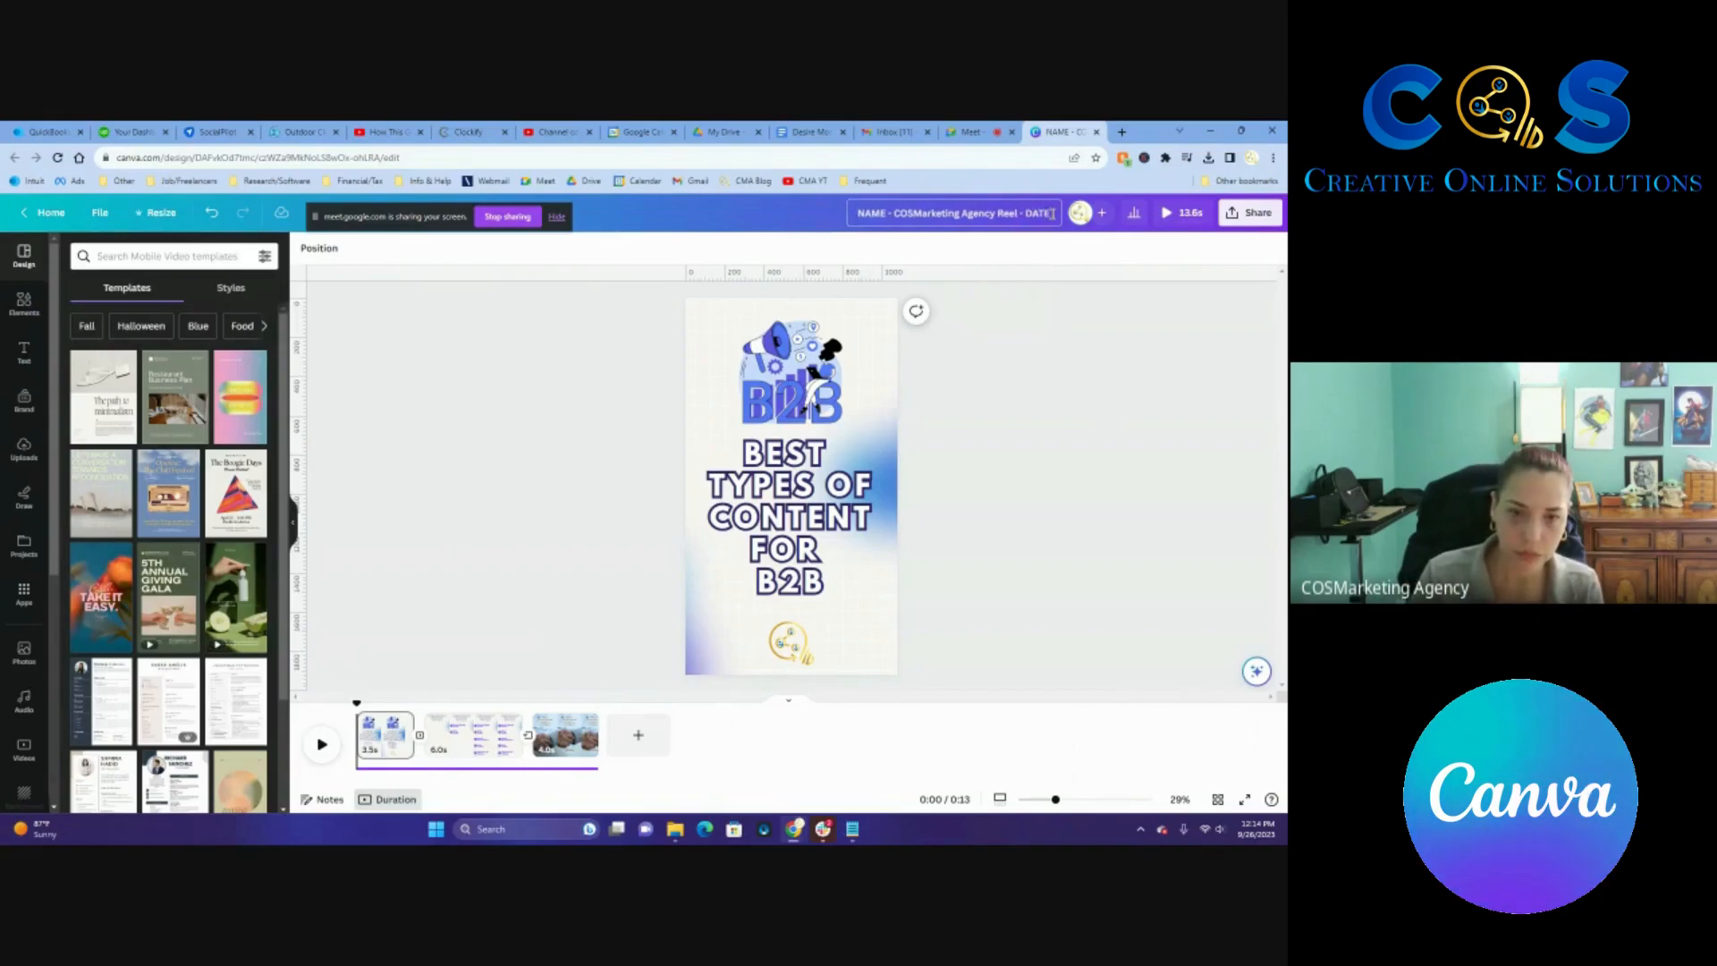
pyautogui.press('Return')
pyautogui.moveTo(422, 223); pyautogui.dragTo(1128, 268)
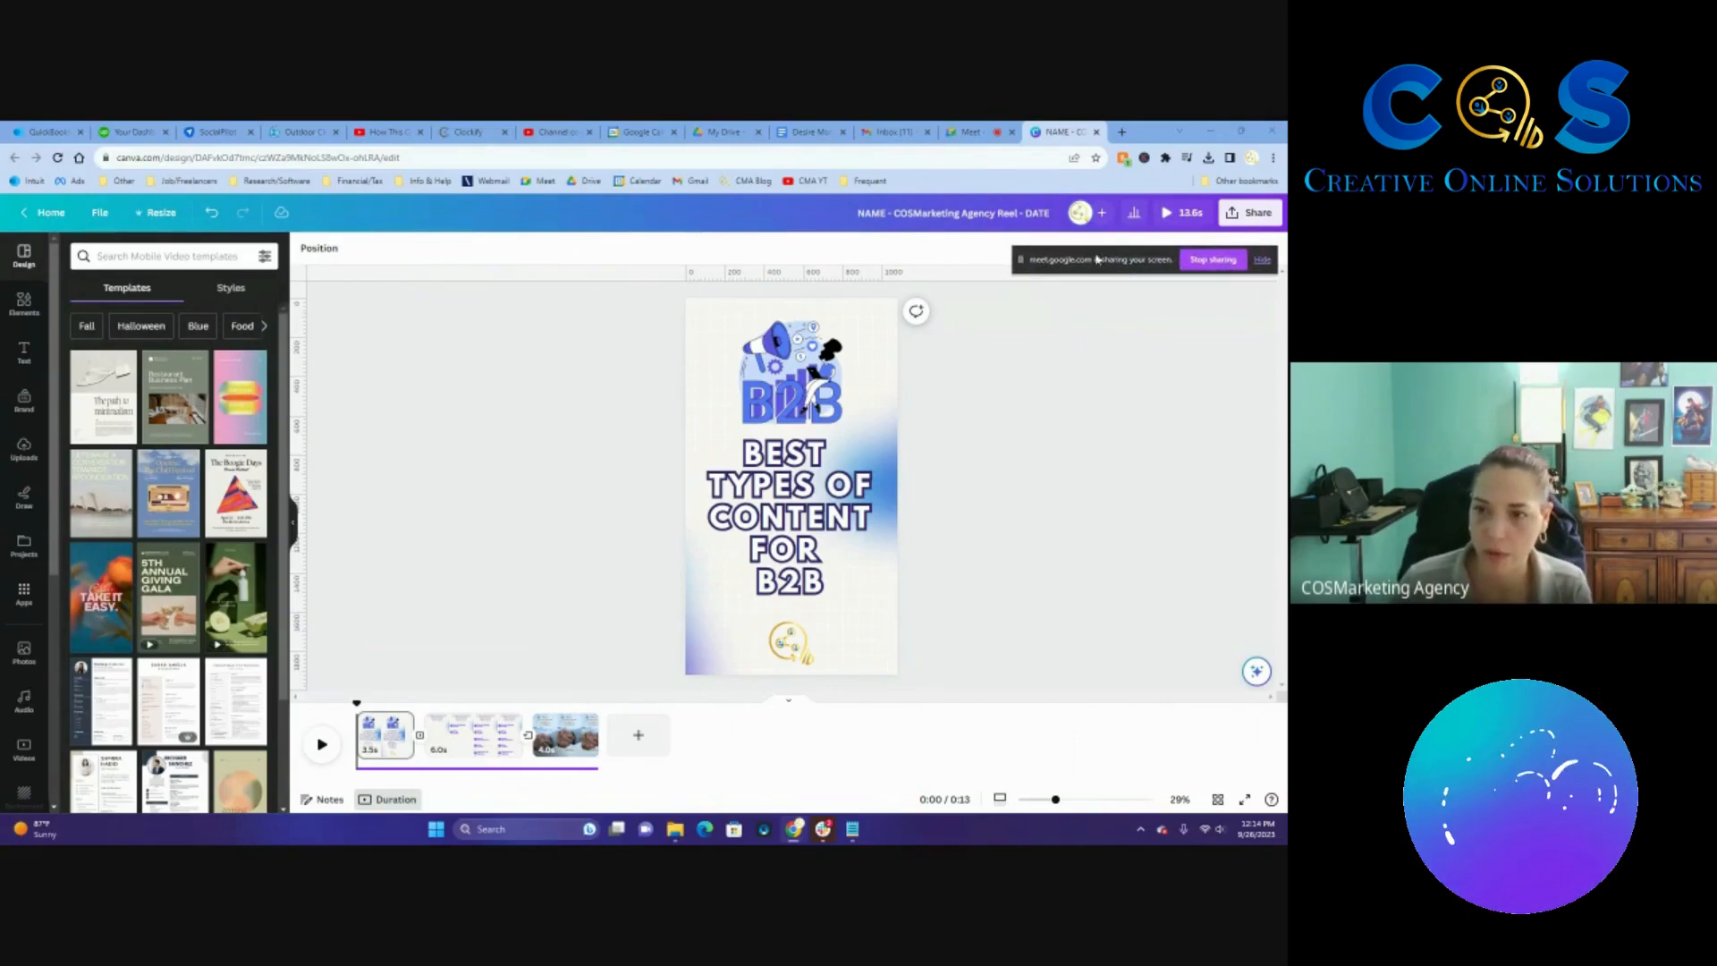
pyautogui.moveTo(1019, 213); pyautogui.dragTo(1058, 213)
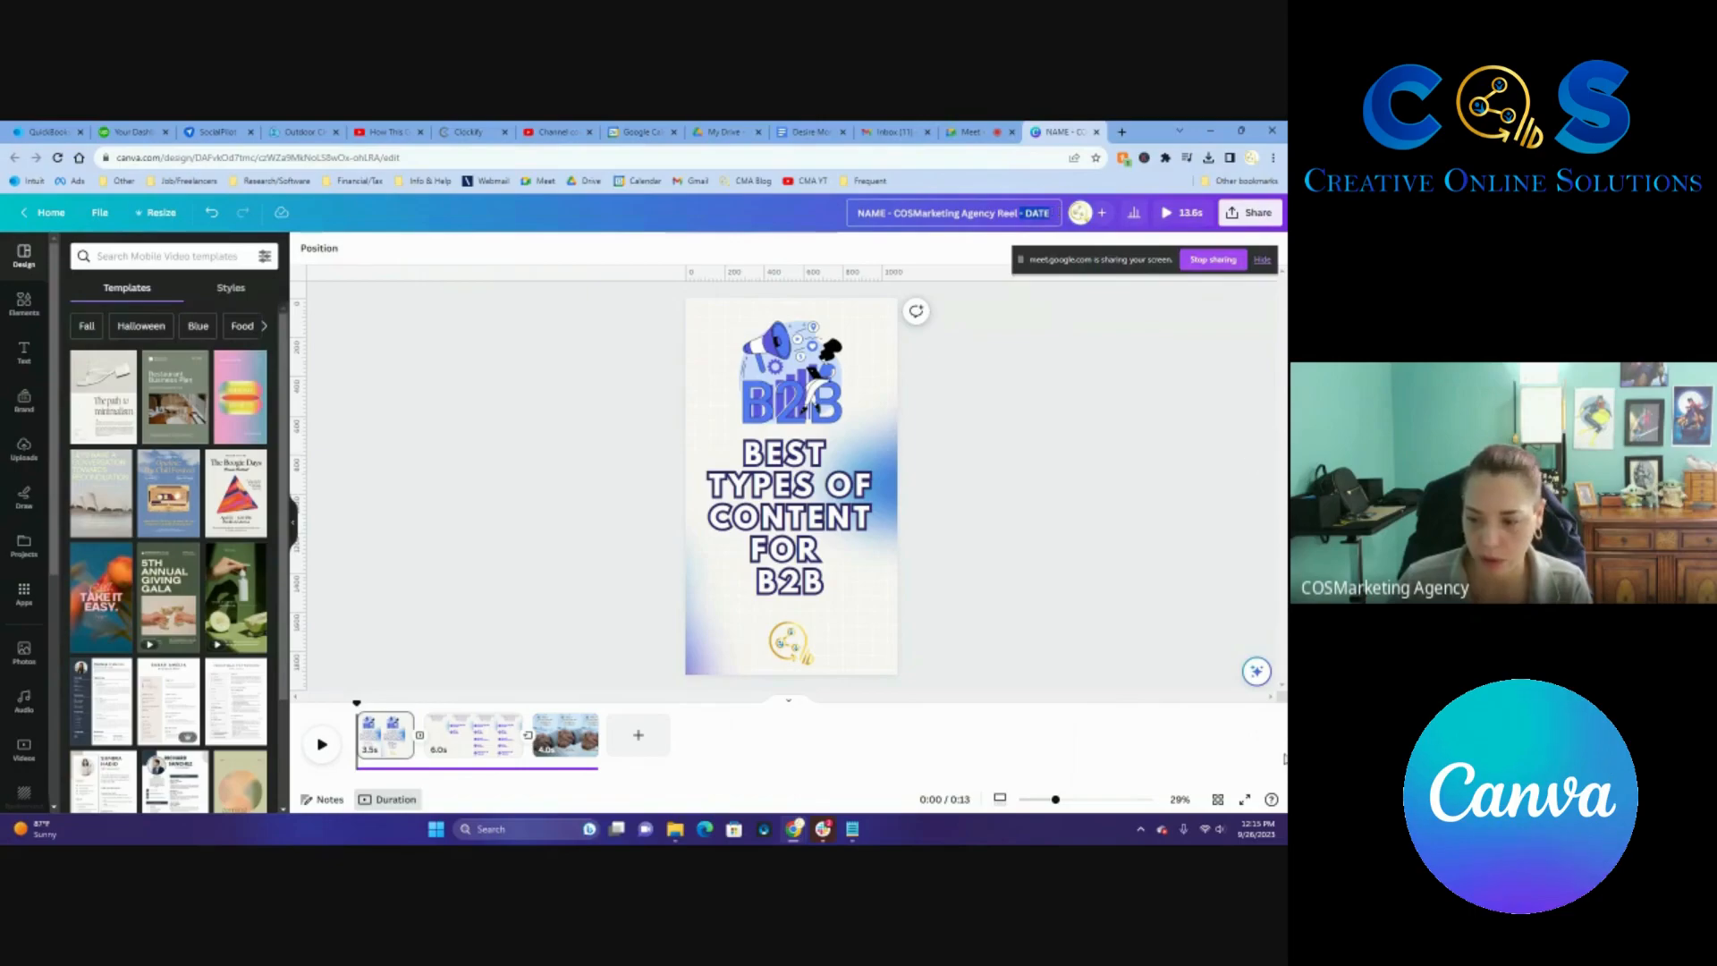
pyautogui.click(1160, 493)
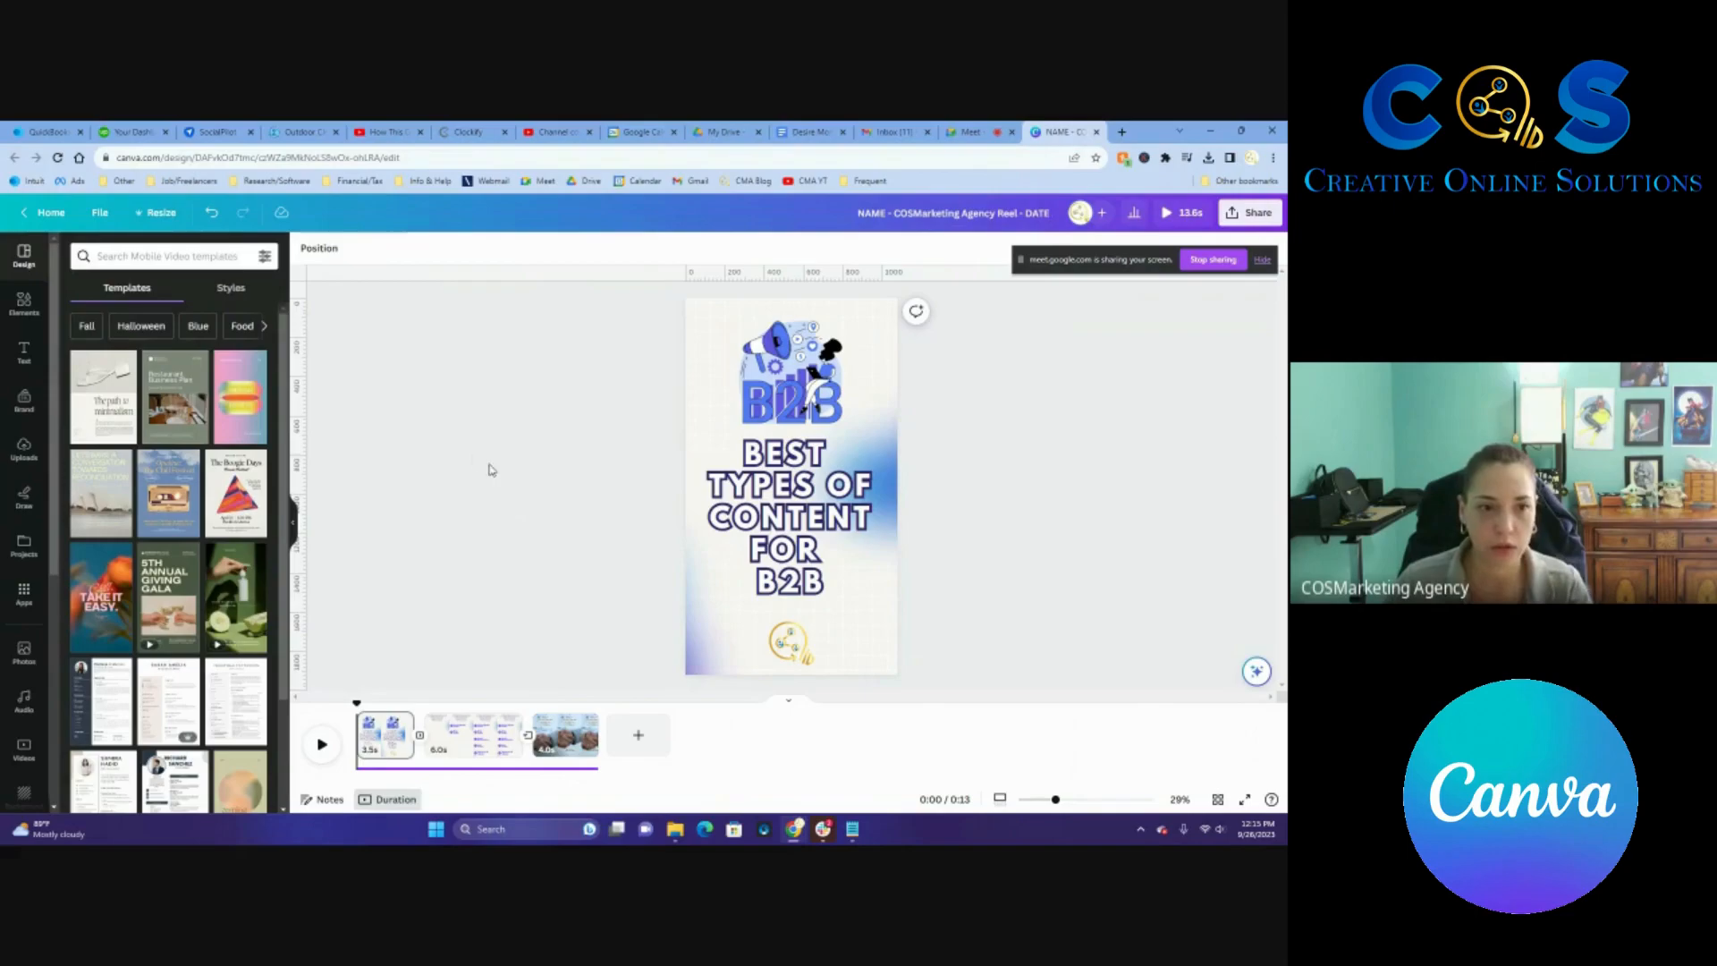
# Search the mobile video templates for "social media marketing" and browse the results for design ideas.
pyautogui.click(192, 258)
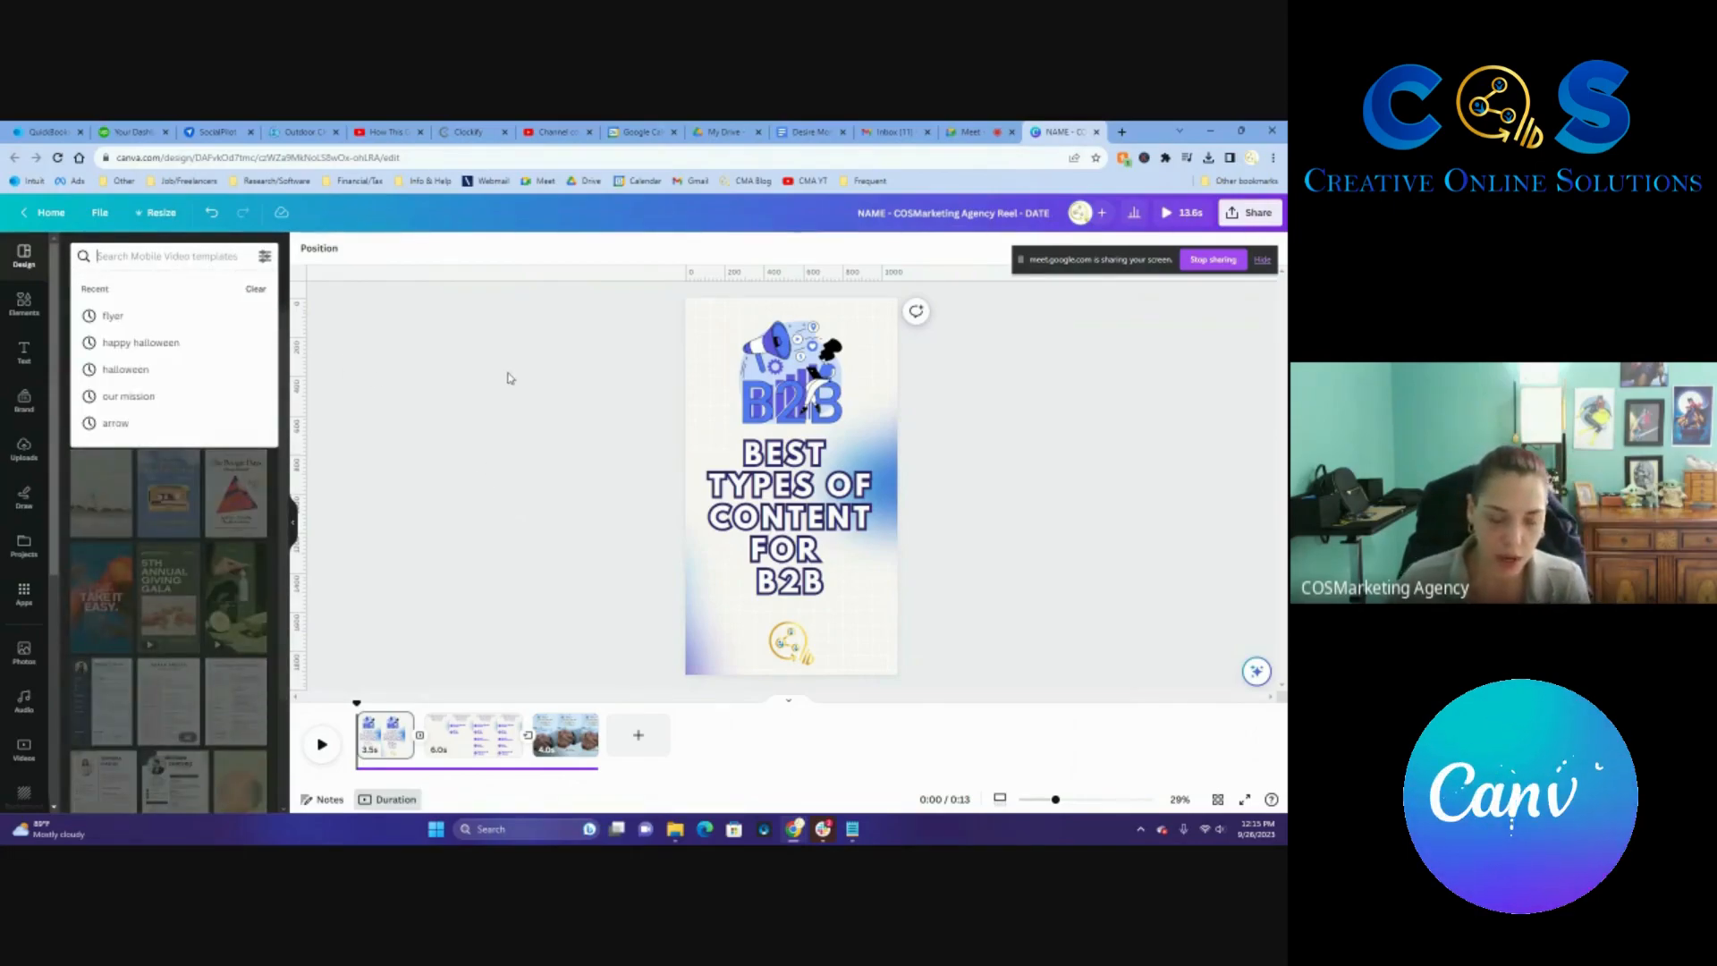
pyautogui.write('social media')
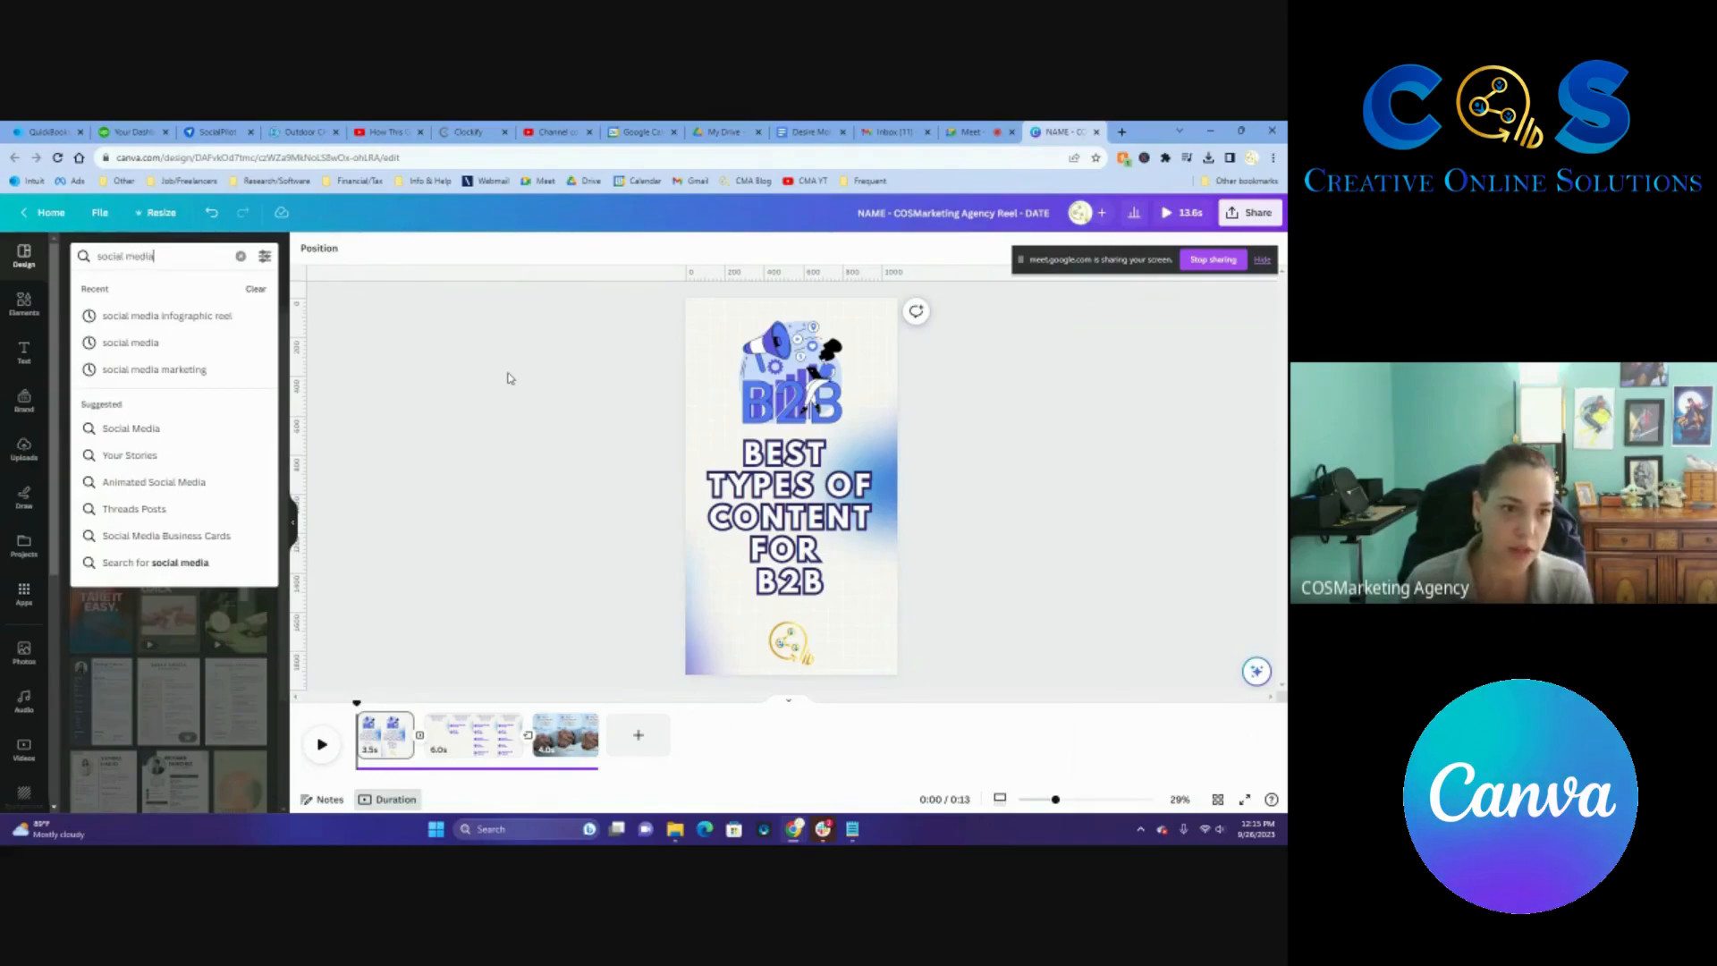
pyautogui.write(' marketing')
pyautogui.press('Return')
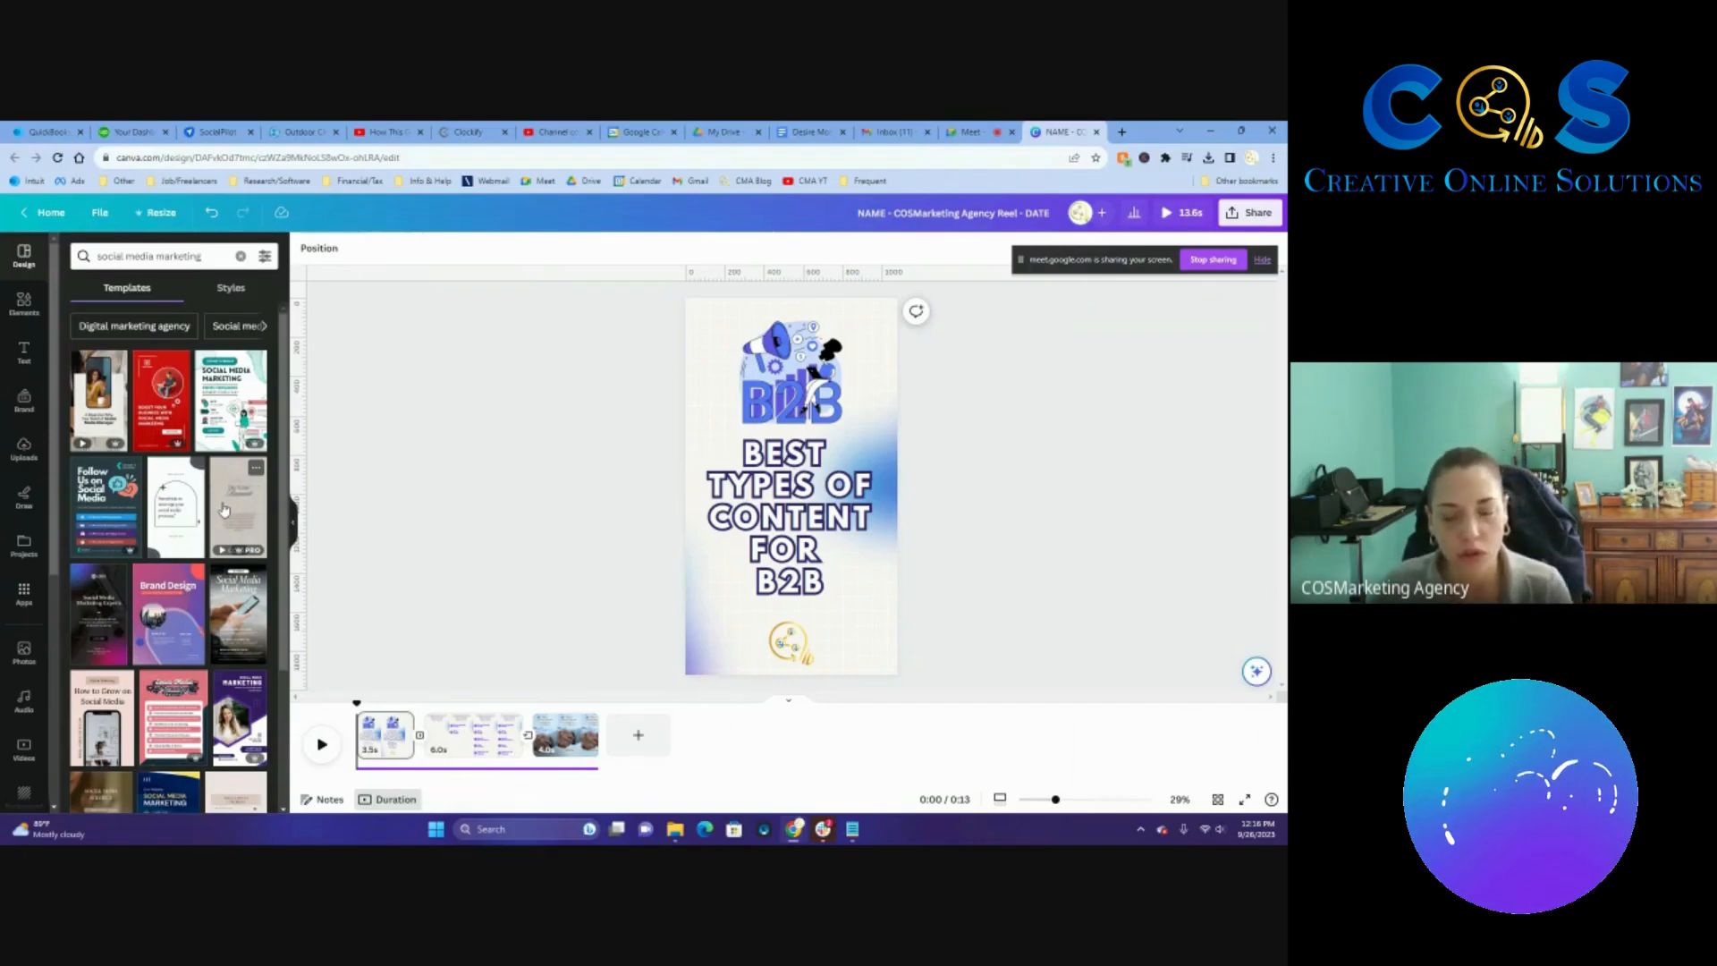
pyautogui.scroll(-2, 223, 510)
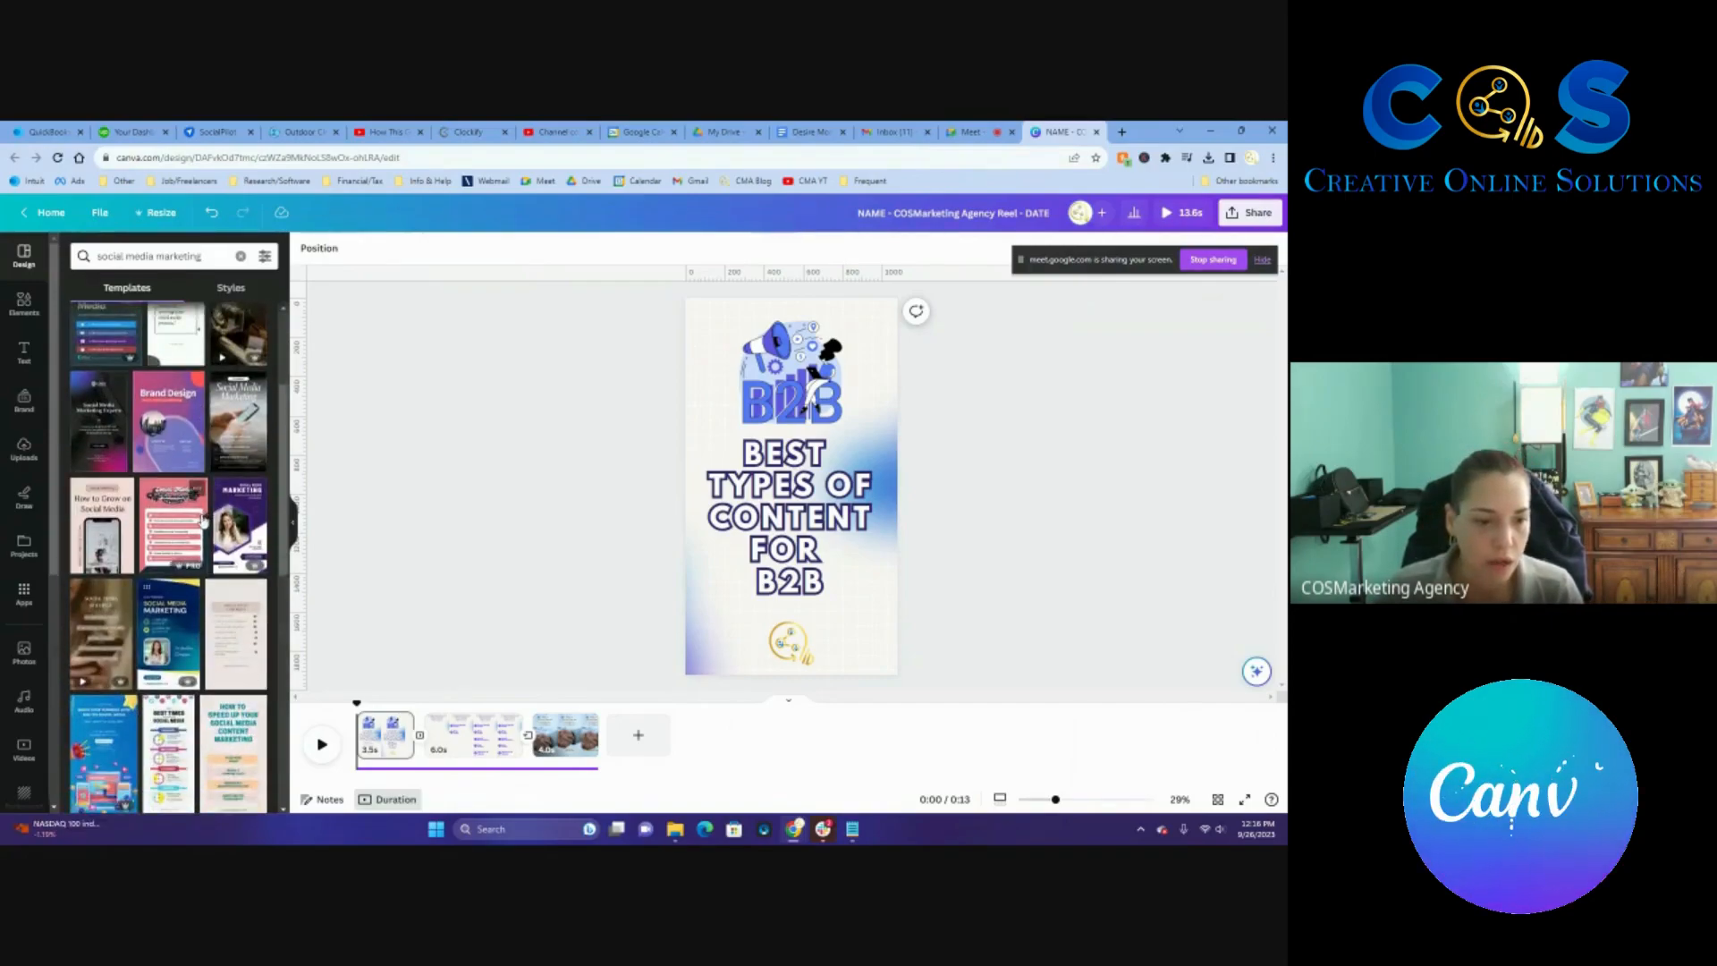
pyautogui.scroll(-2, 205, 528)
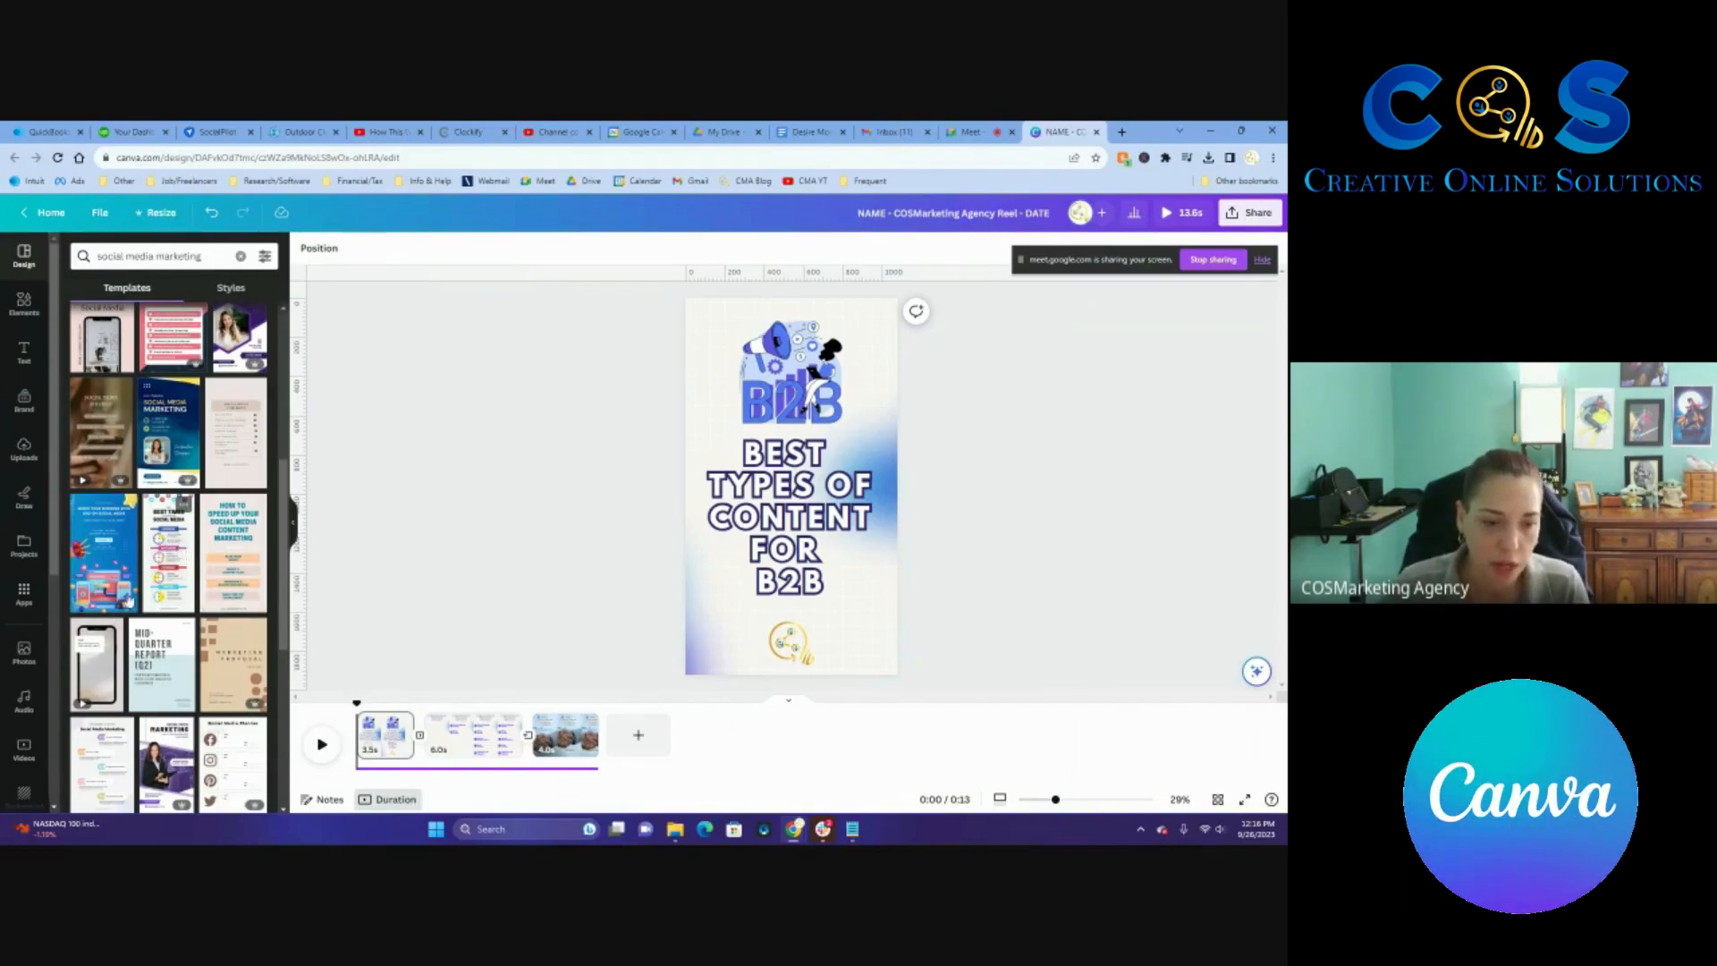
pyautogui.scroll(1, 166, 612)
pyautogui.scroll(5, 166, 612)
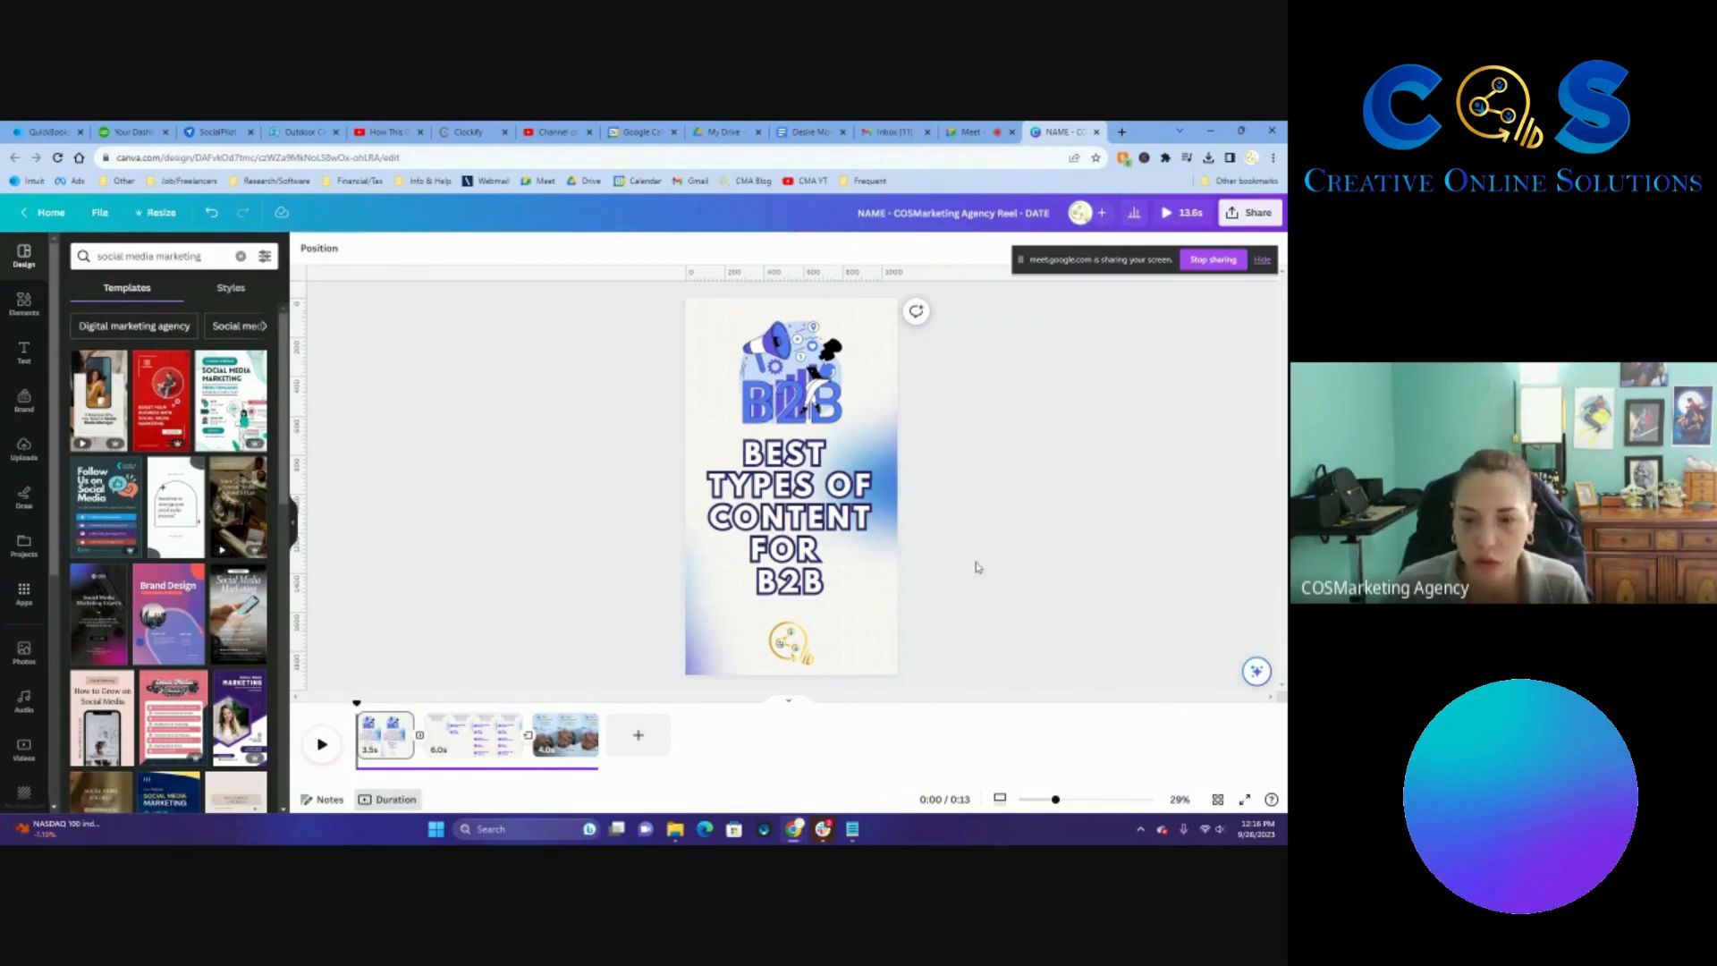
# Preview the checklist page on the timeline, return to the start of the reel, and inspect the cover title text.
pyautogui.click(424, 765)
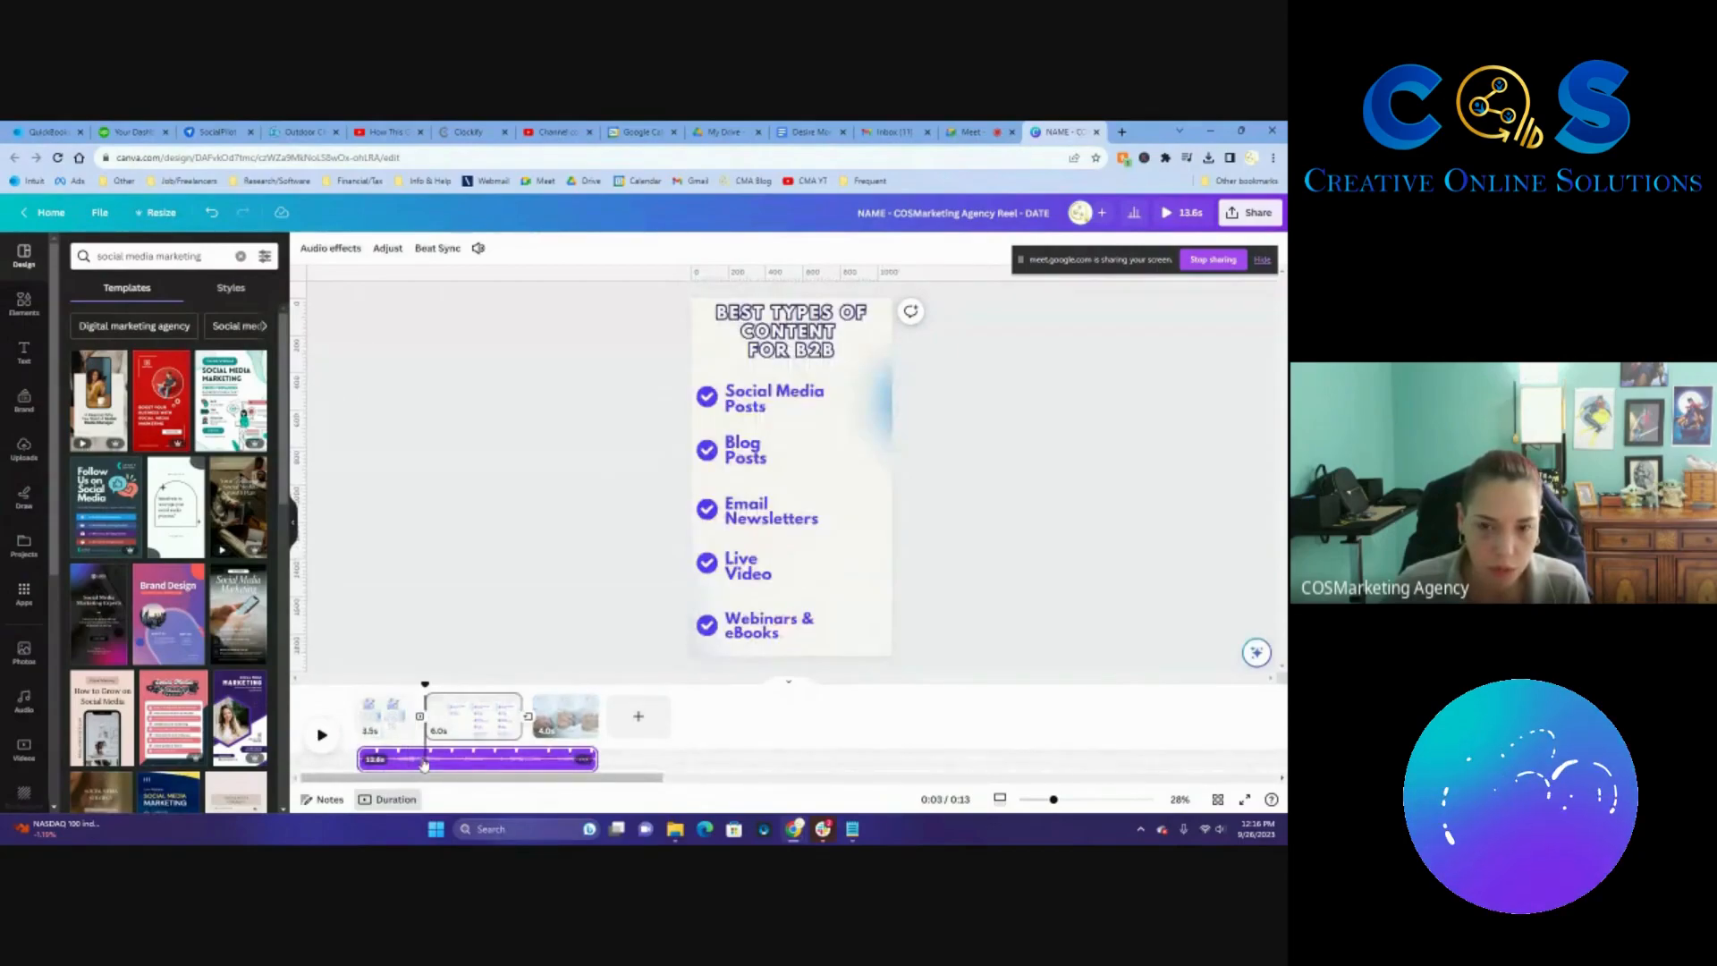
pyautogui.moveTo(424, 685); pyautogui.dragTo(502, 713)
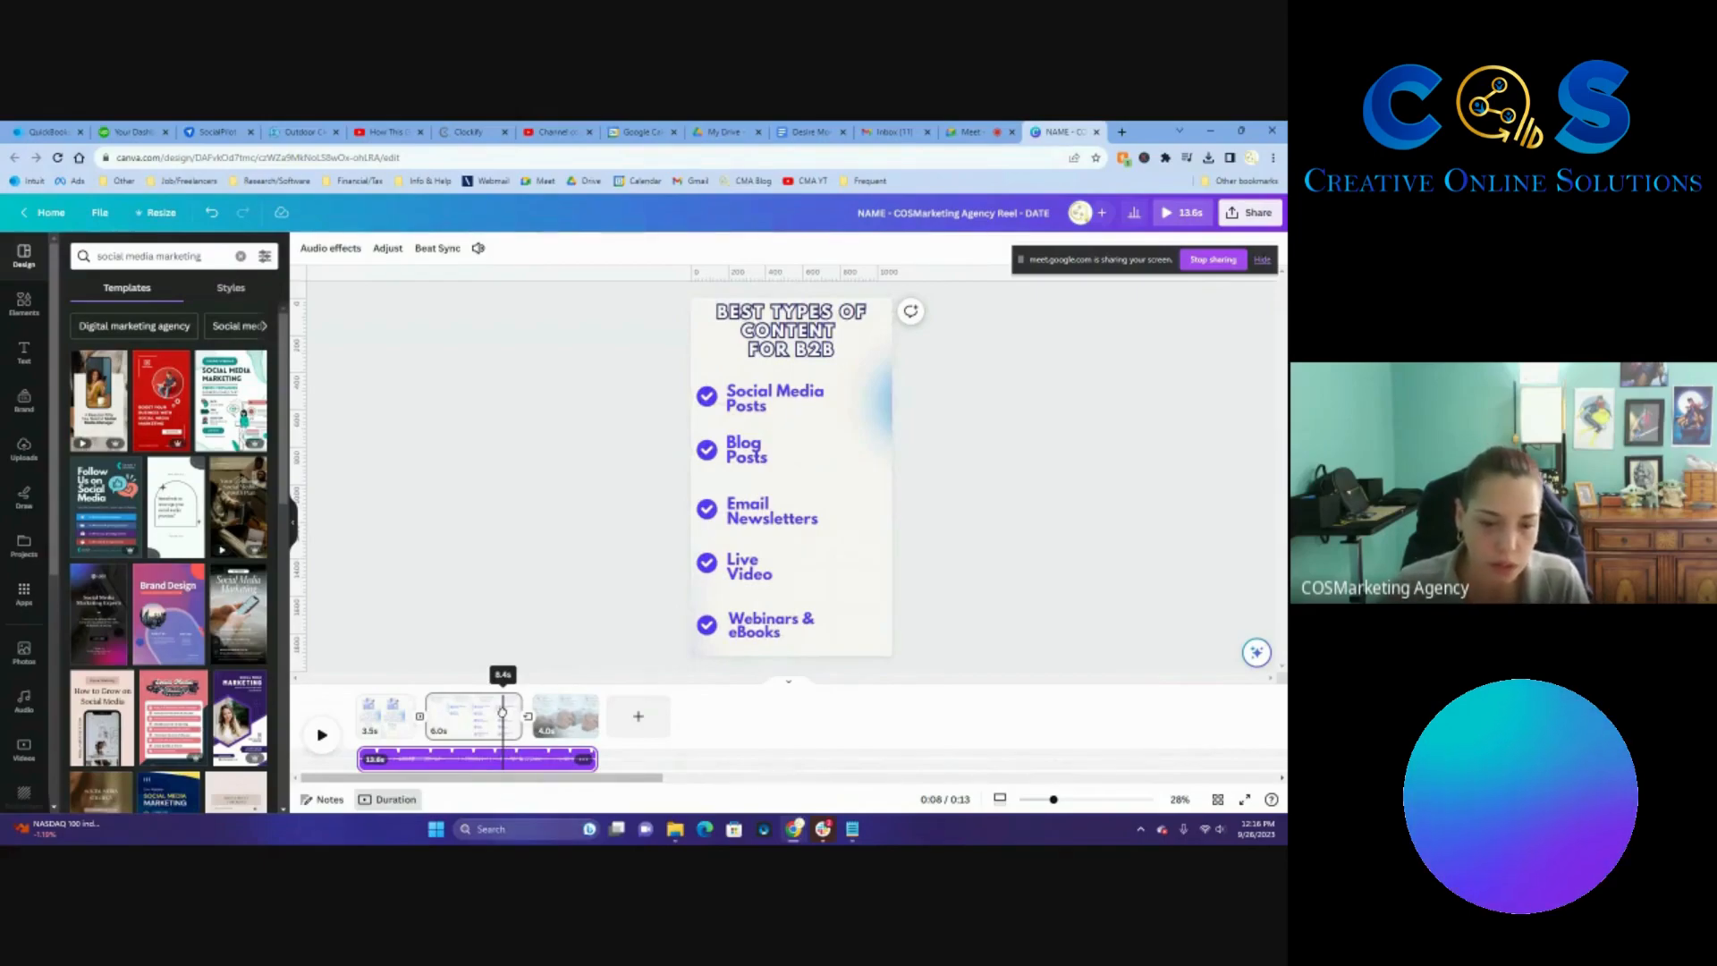
pyautogui.moveTo(502, 713); pyautogui.dragTo(356, 713)
pyautogui.click(980, 544)
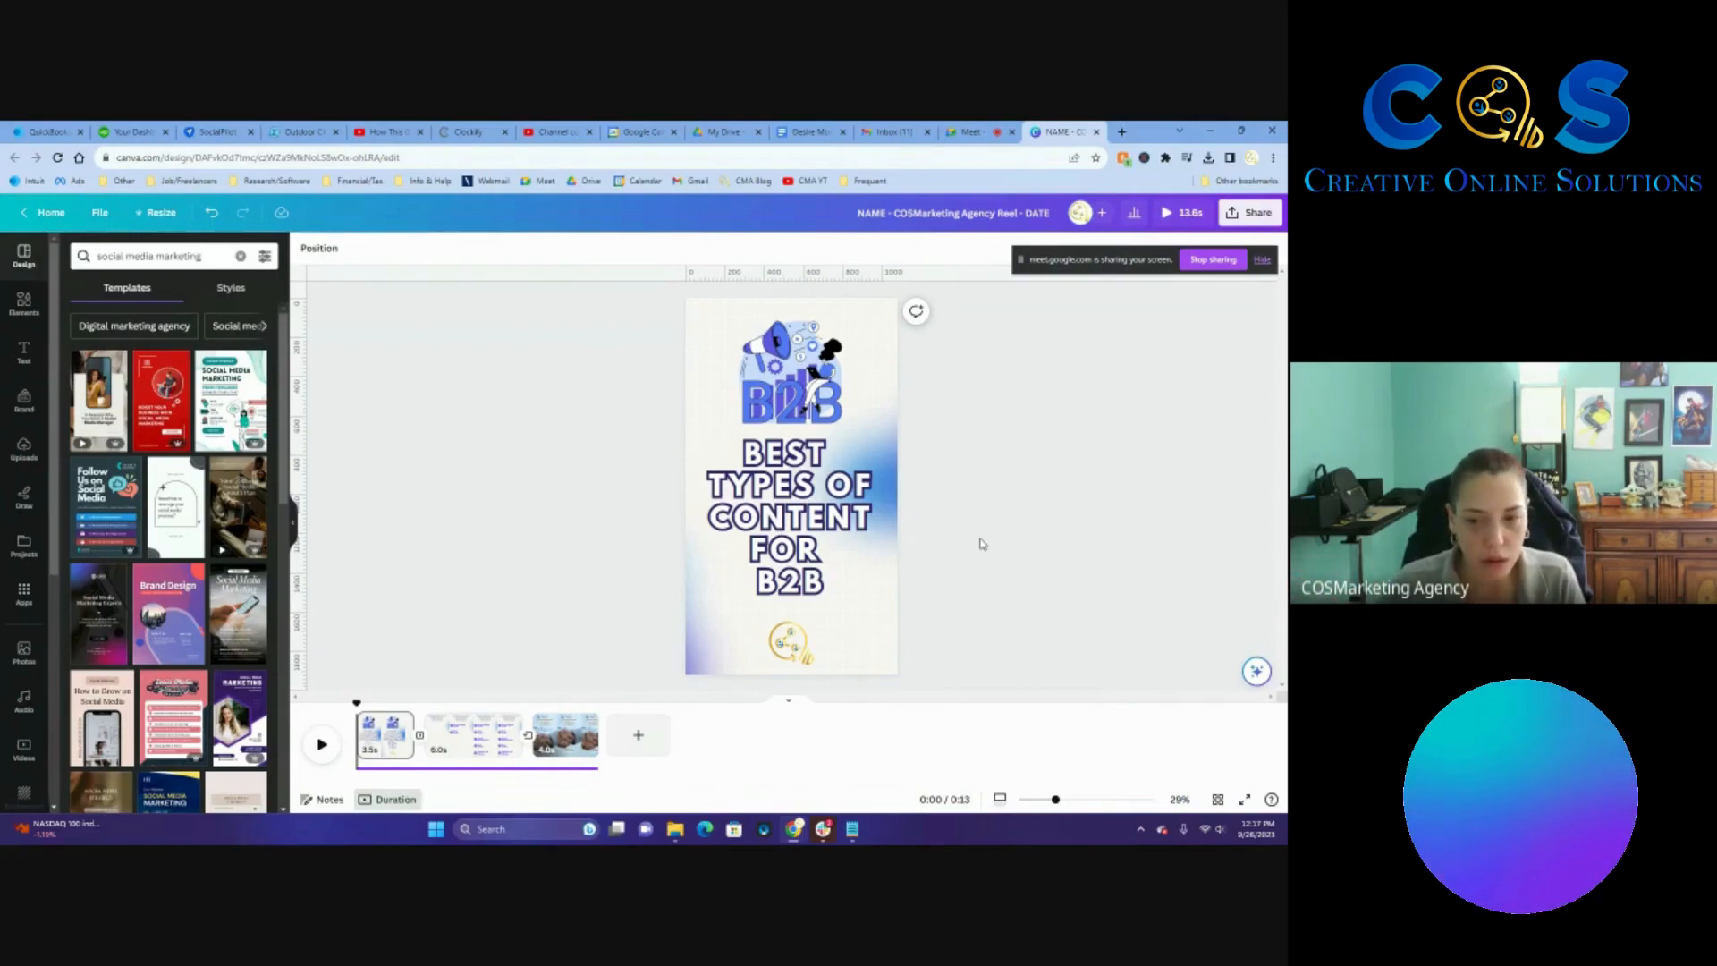
pyautogui.click(787, 528)
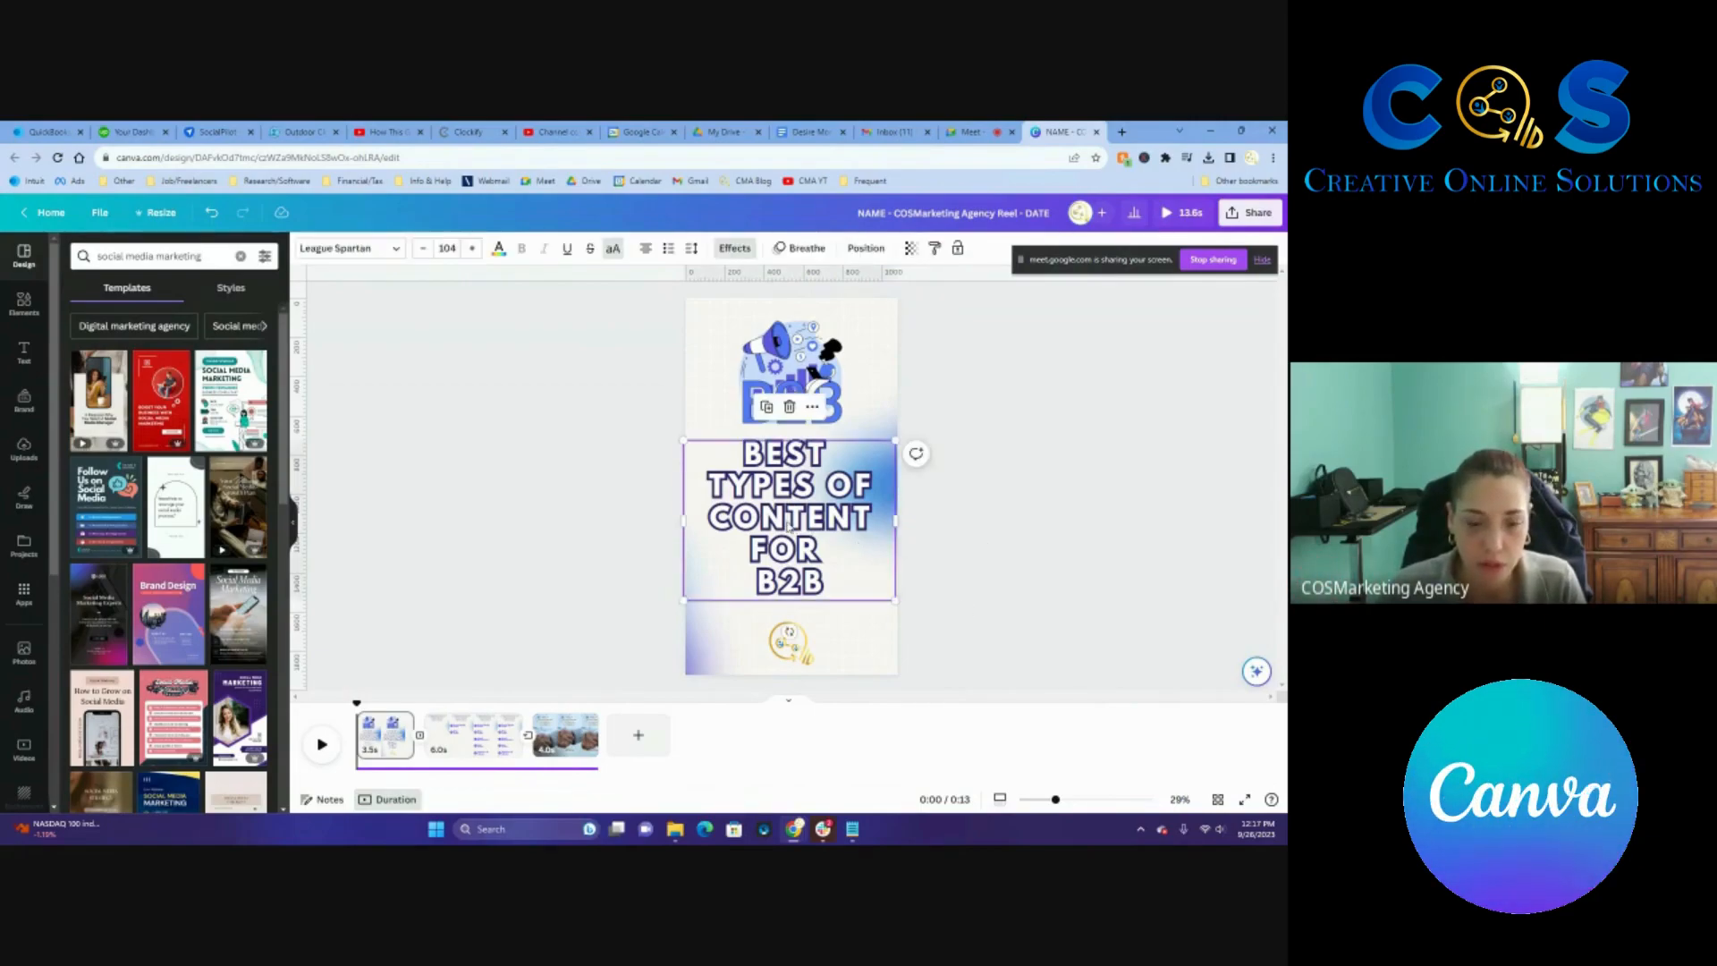
pyautogui.click(951, 552)
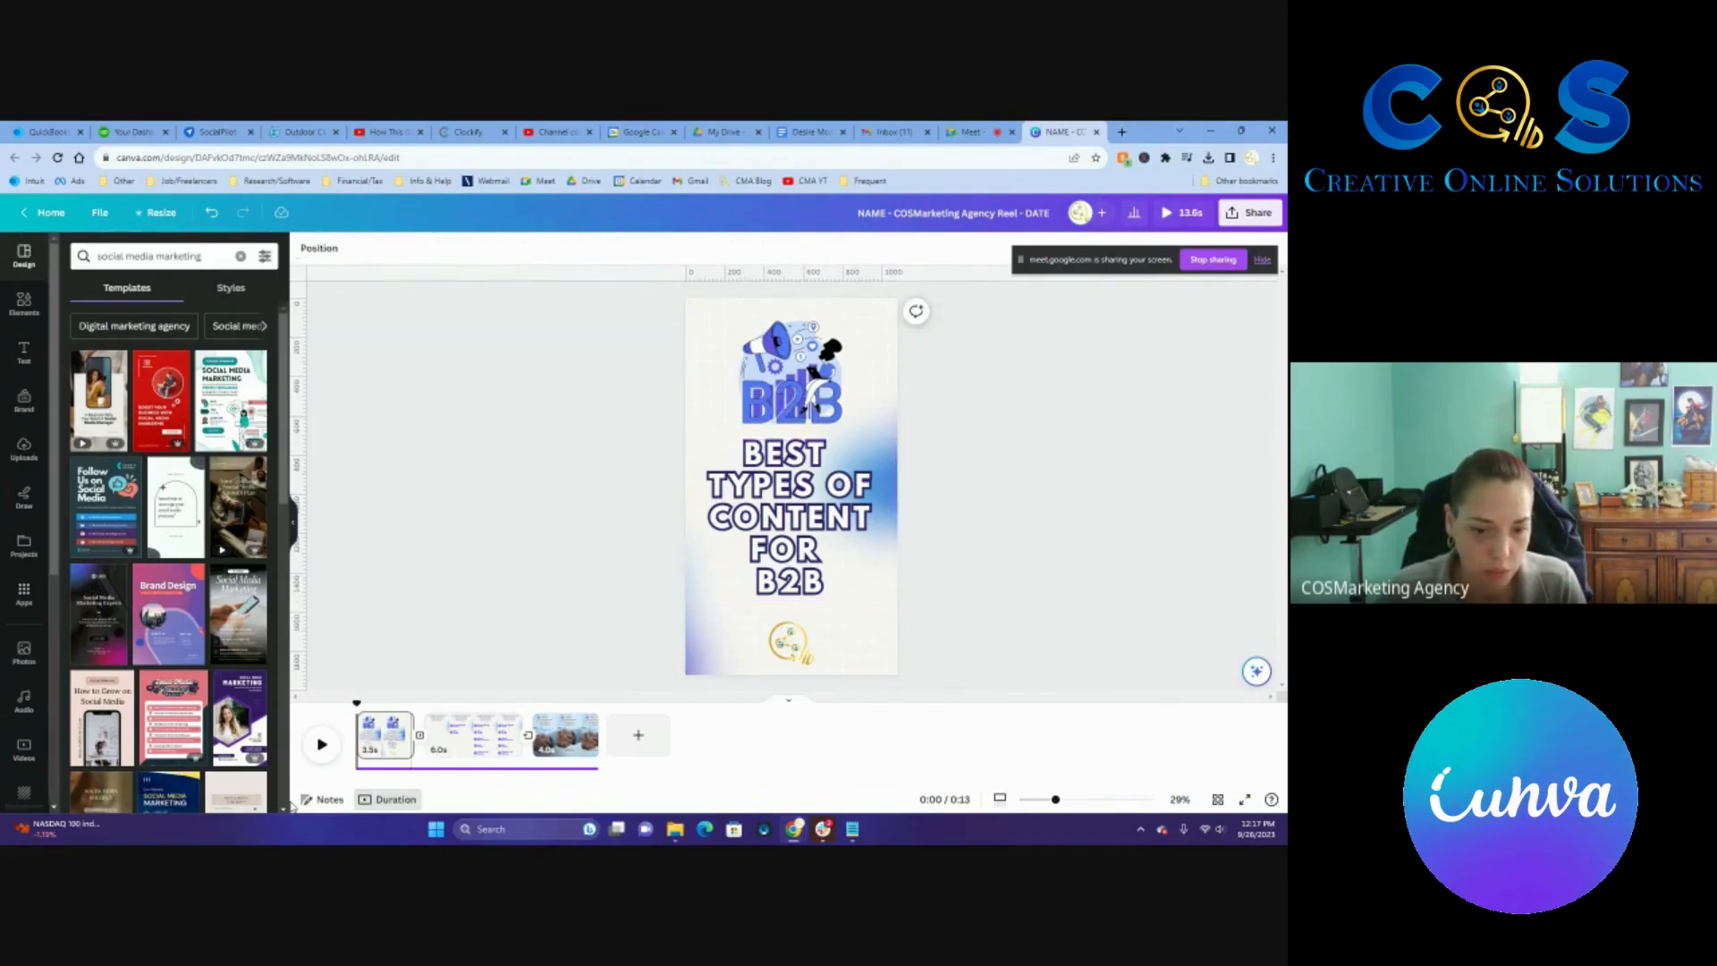
# Select the reel's audio track, browse the Upbeat music in the audio library, and return to the start of the timeline.
pyautogui.click(398, 766)
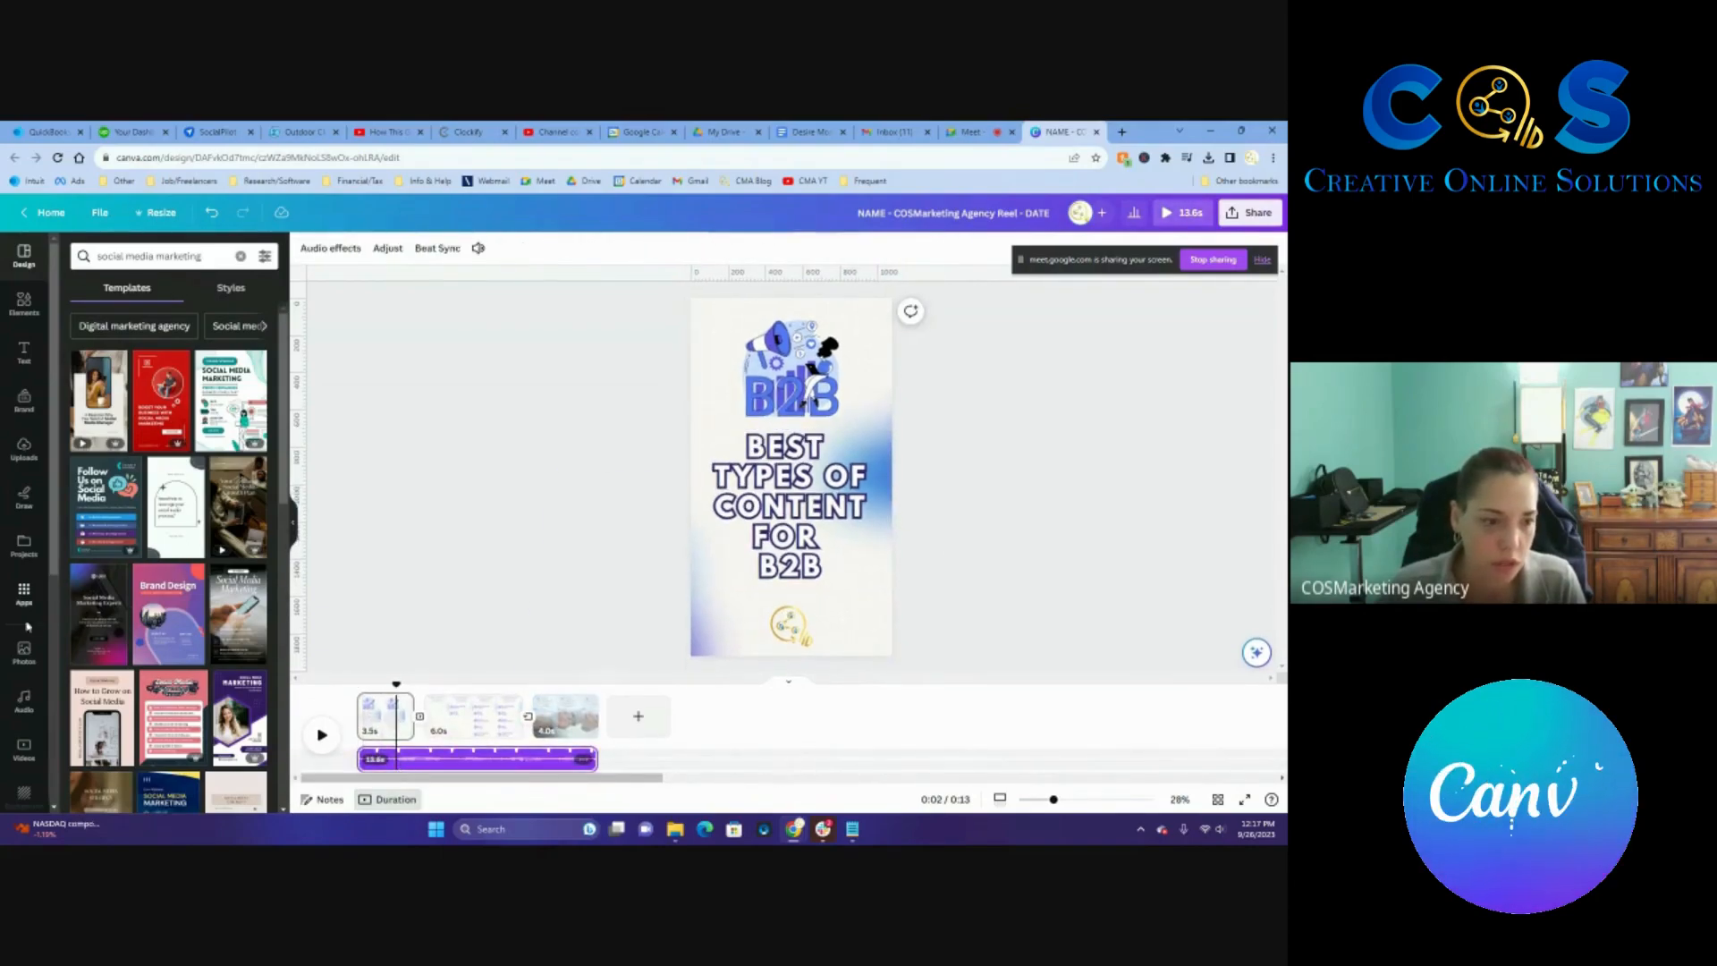
pyautogui.click(16, 713)
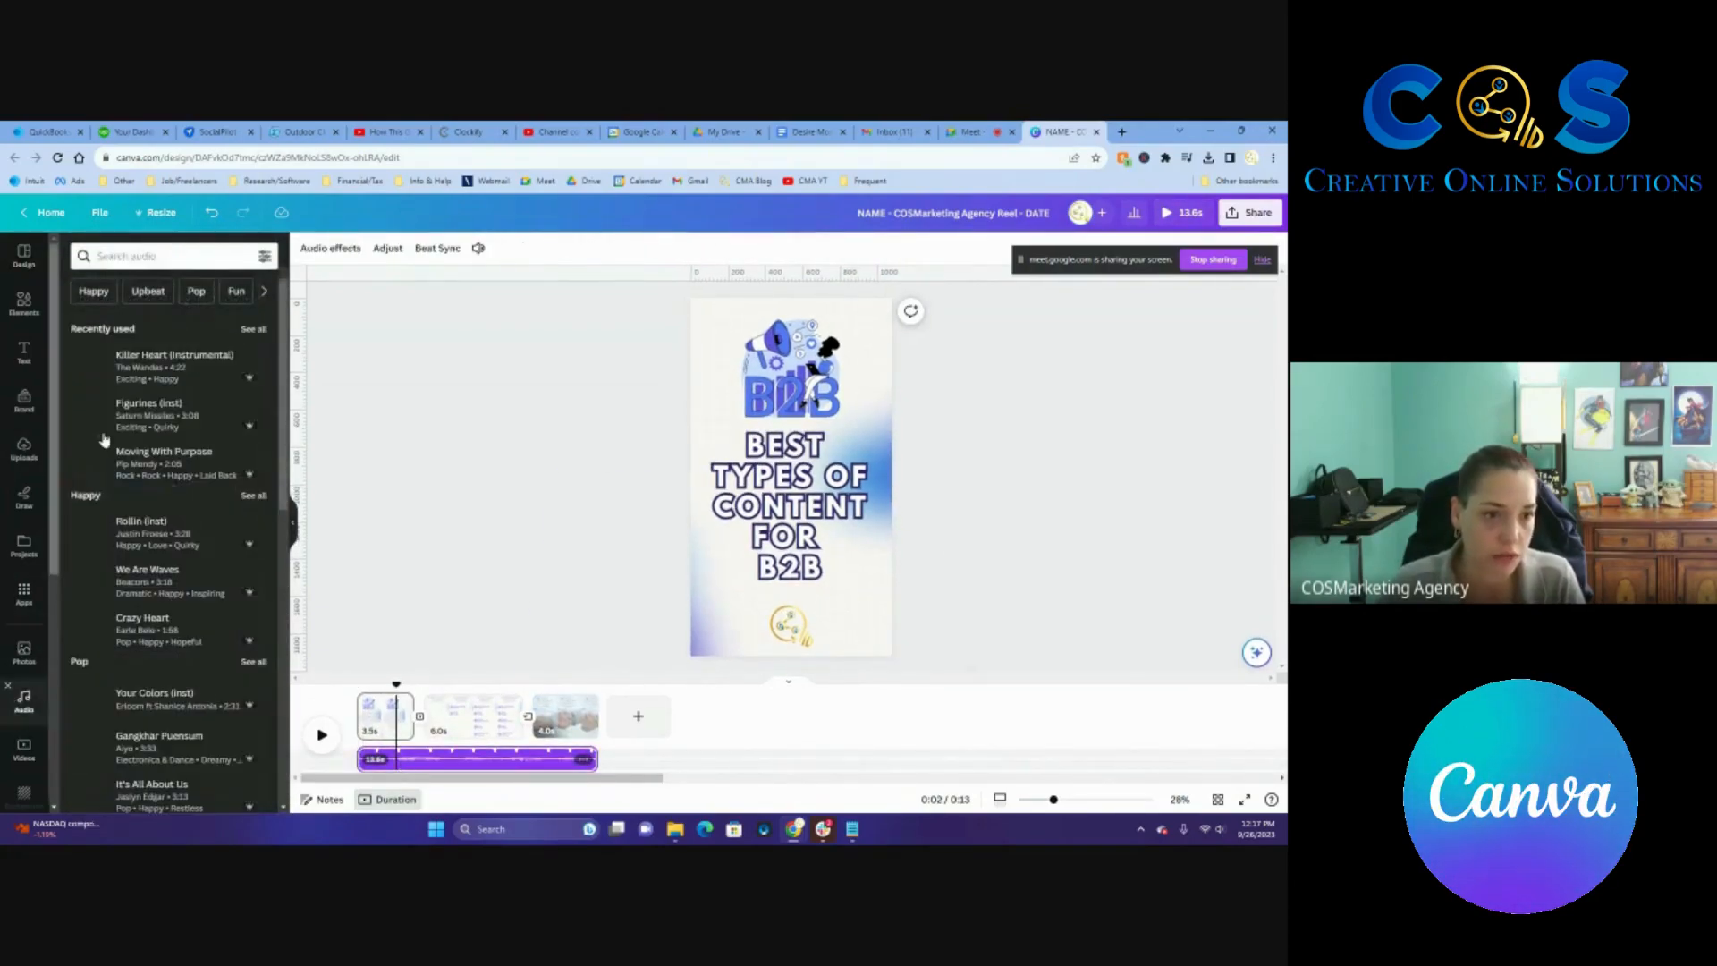
pyautogui.click(147, 293)
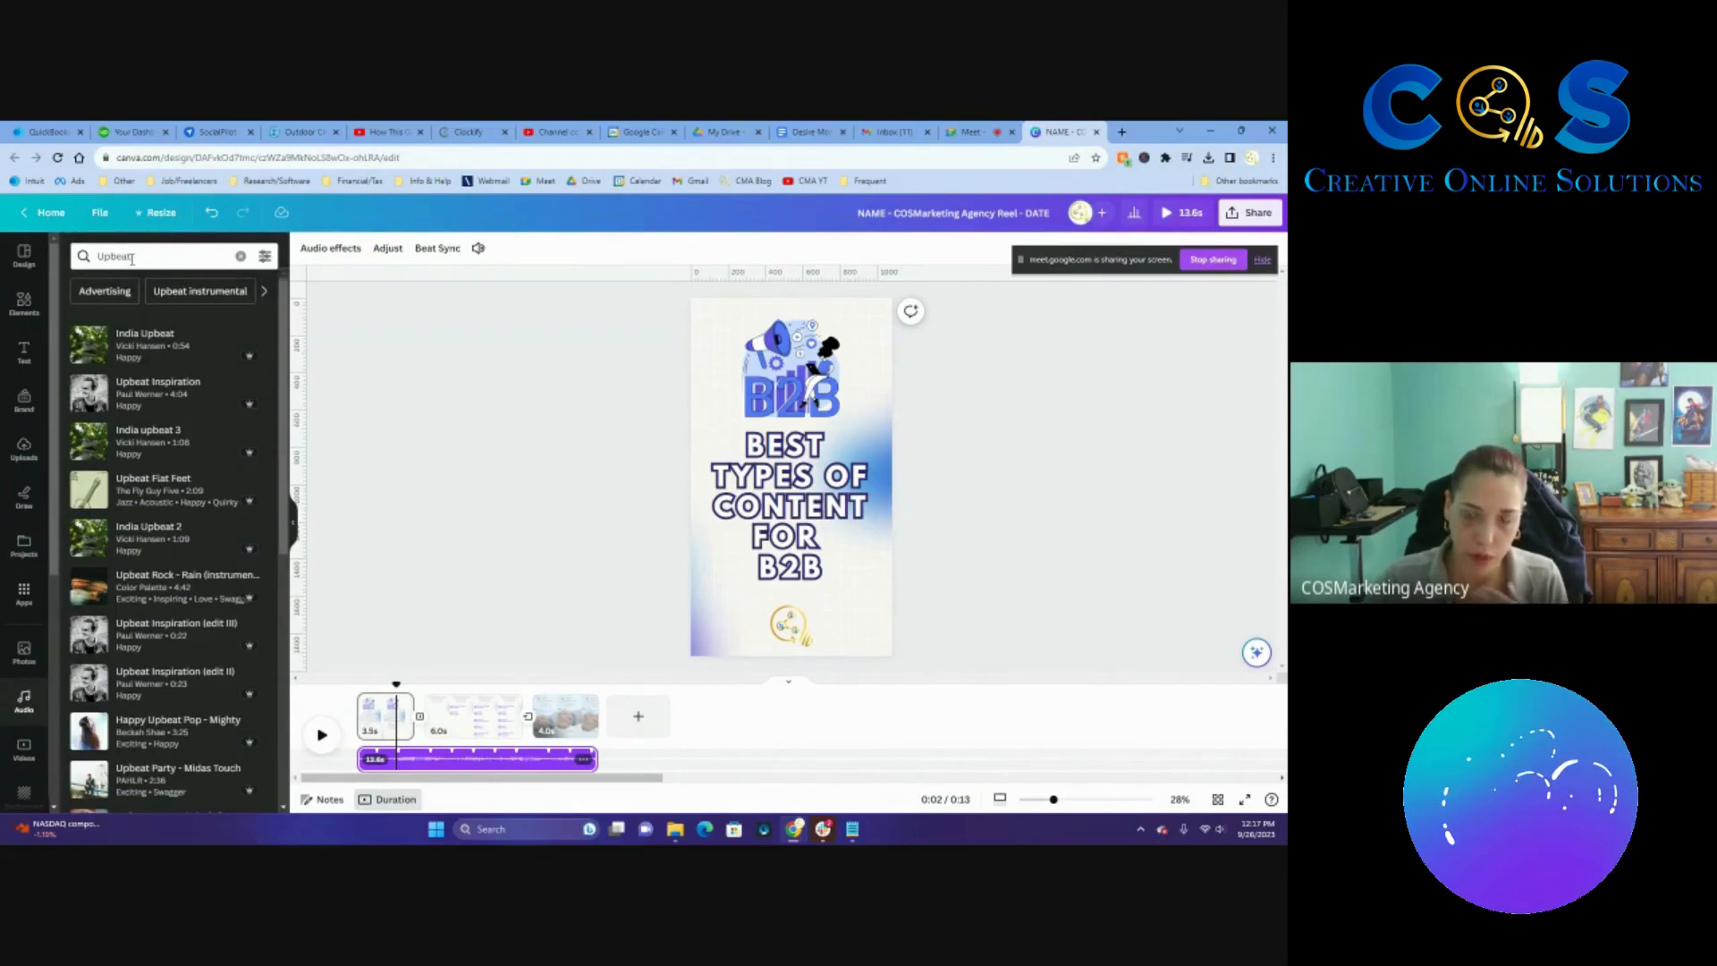
pyautogui.scroll(-4, 146, 632)
pyautogui.scroll(-5, 146, 632)
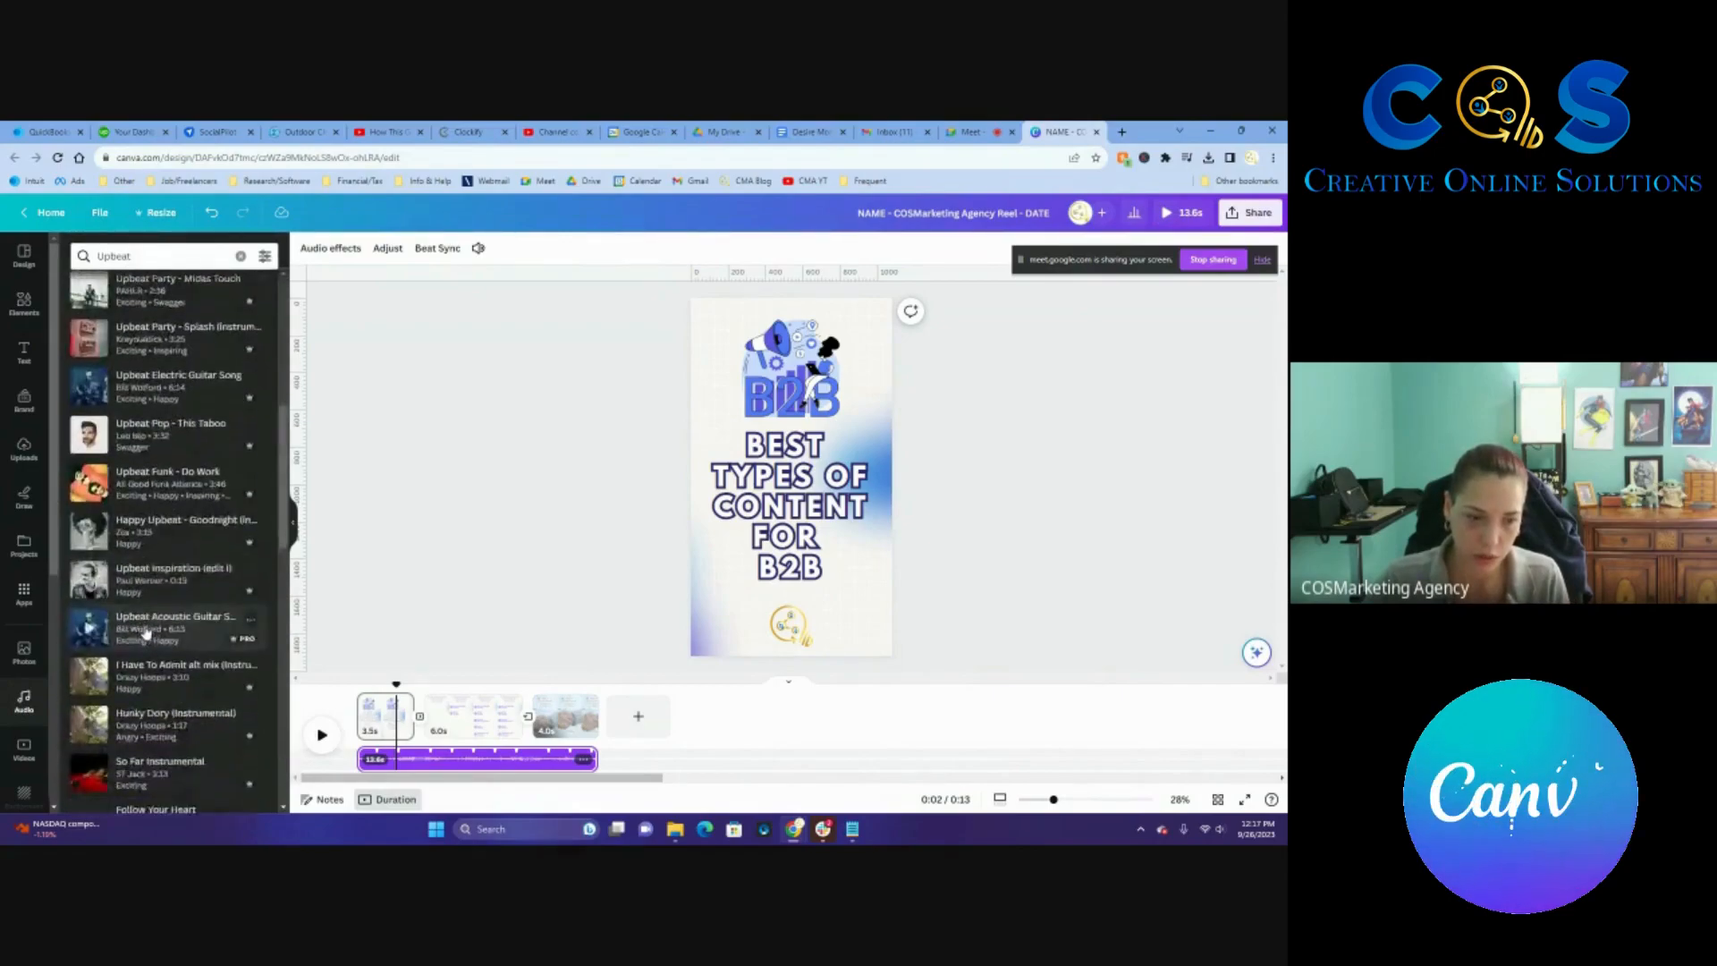
pyautogui.scroll(-3, 106, 608)
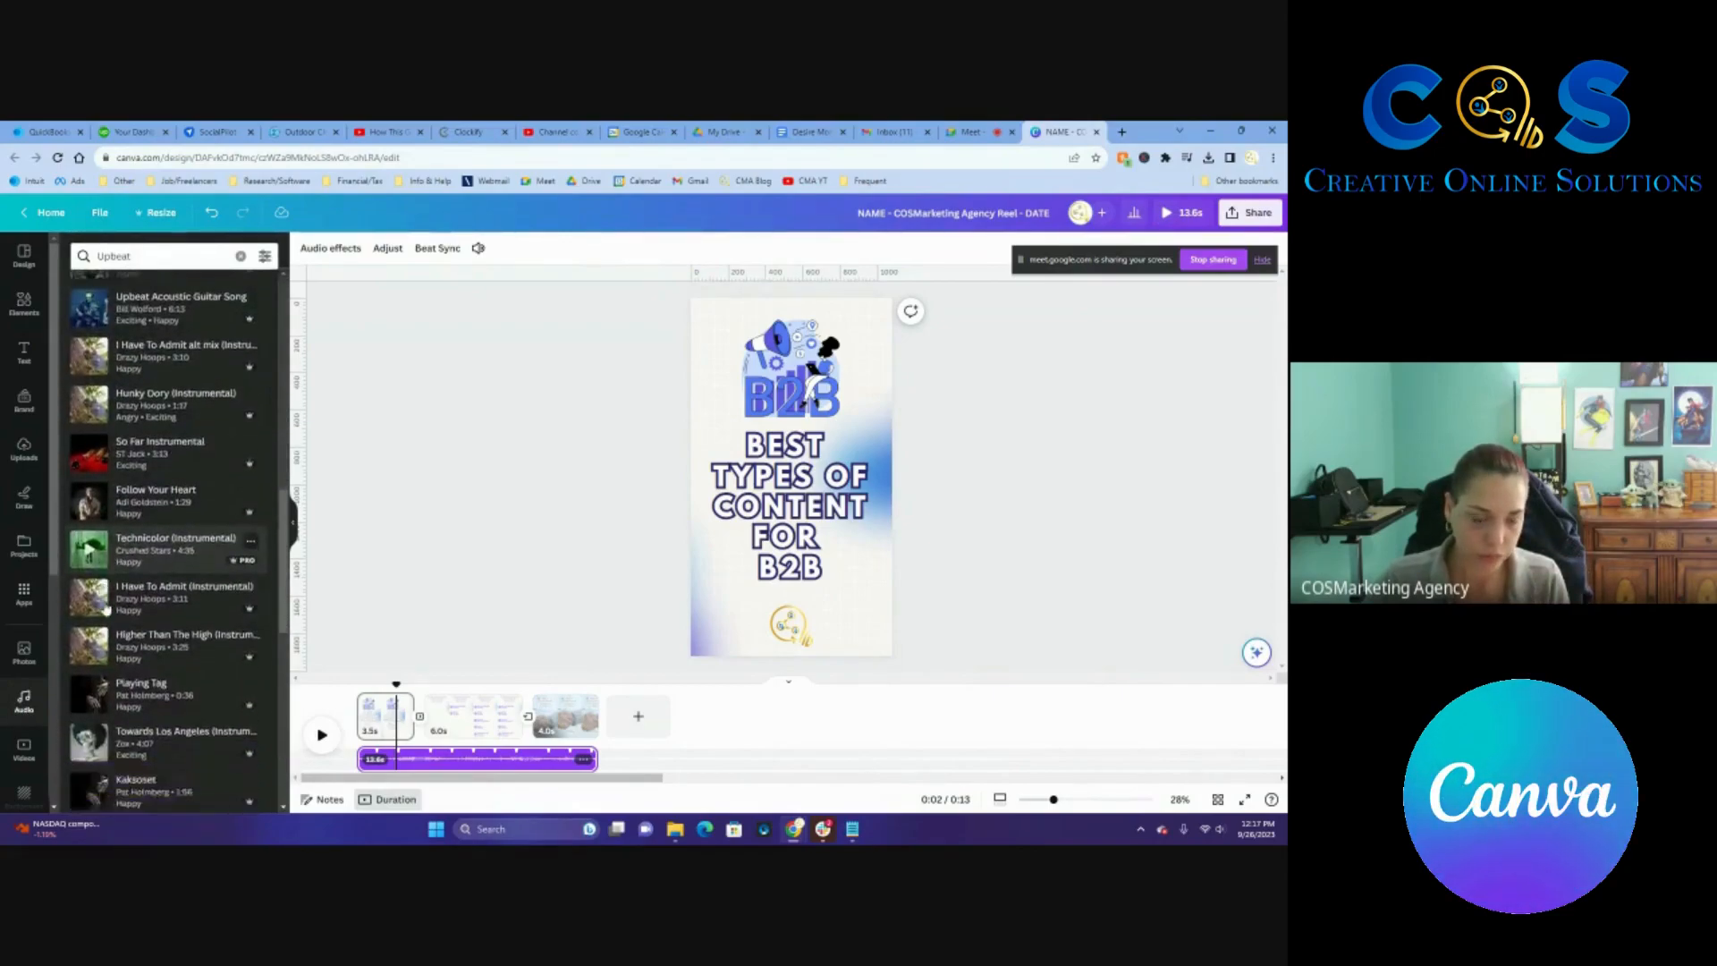
pyautogui.scroll(-4, 92, 632)
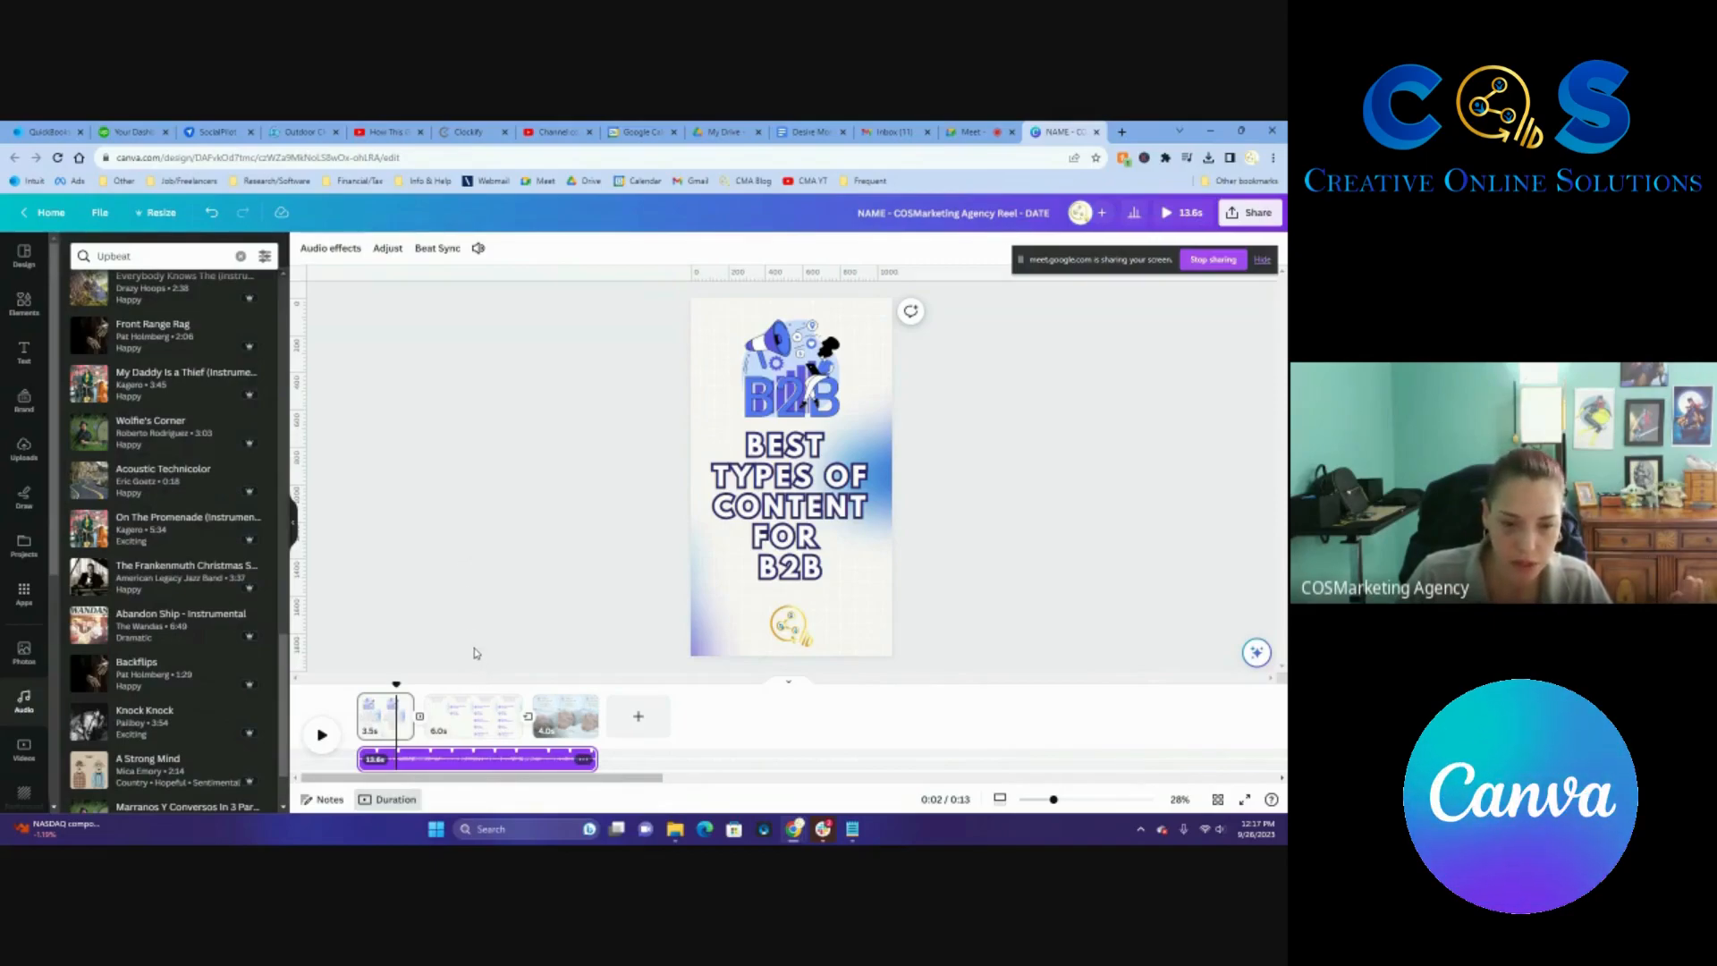
pyautogui.moveTo(401, 682); pyautogui.dragTo(357, 683)
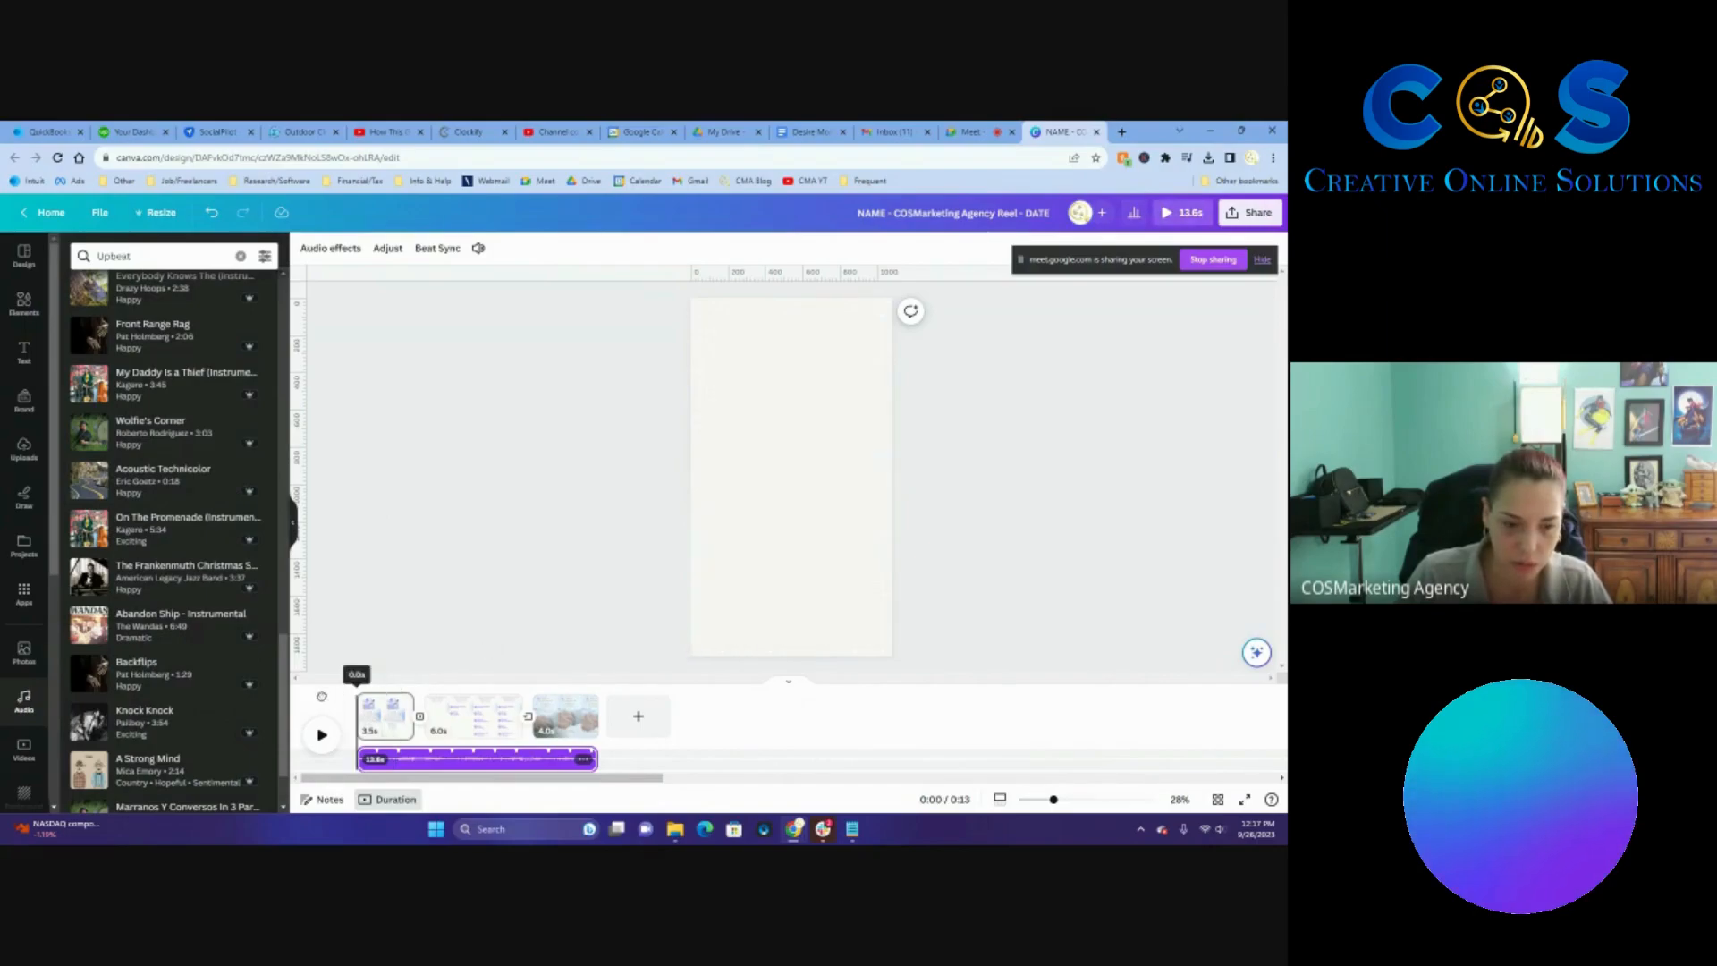
pyautogui.click(523, 547)
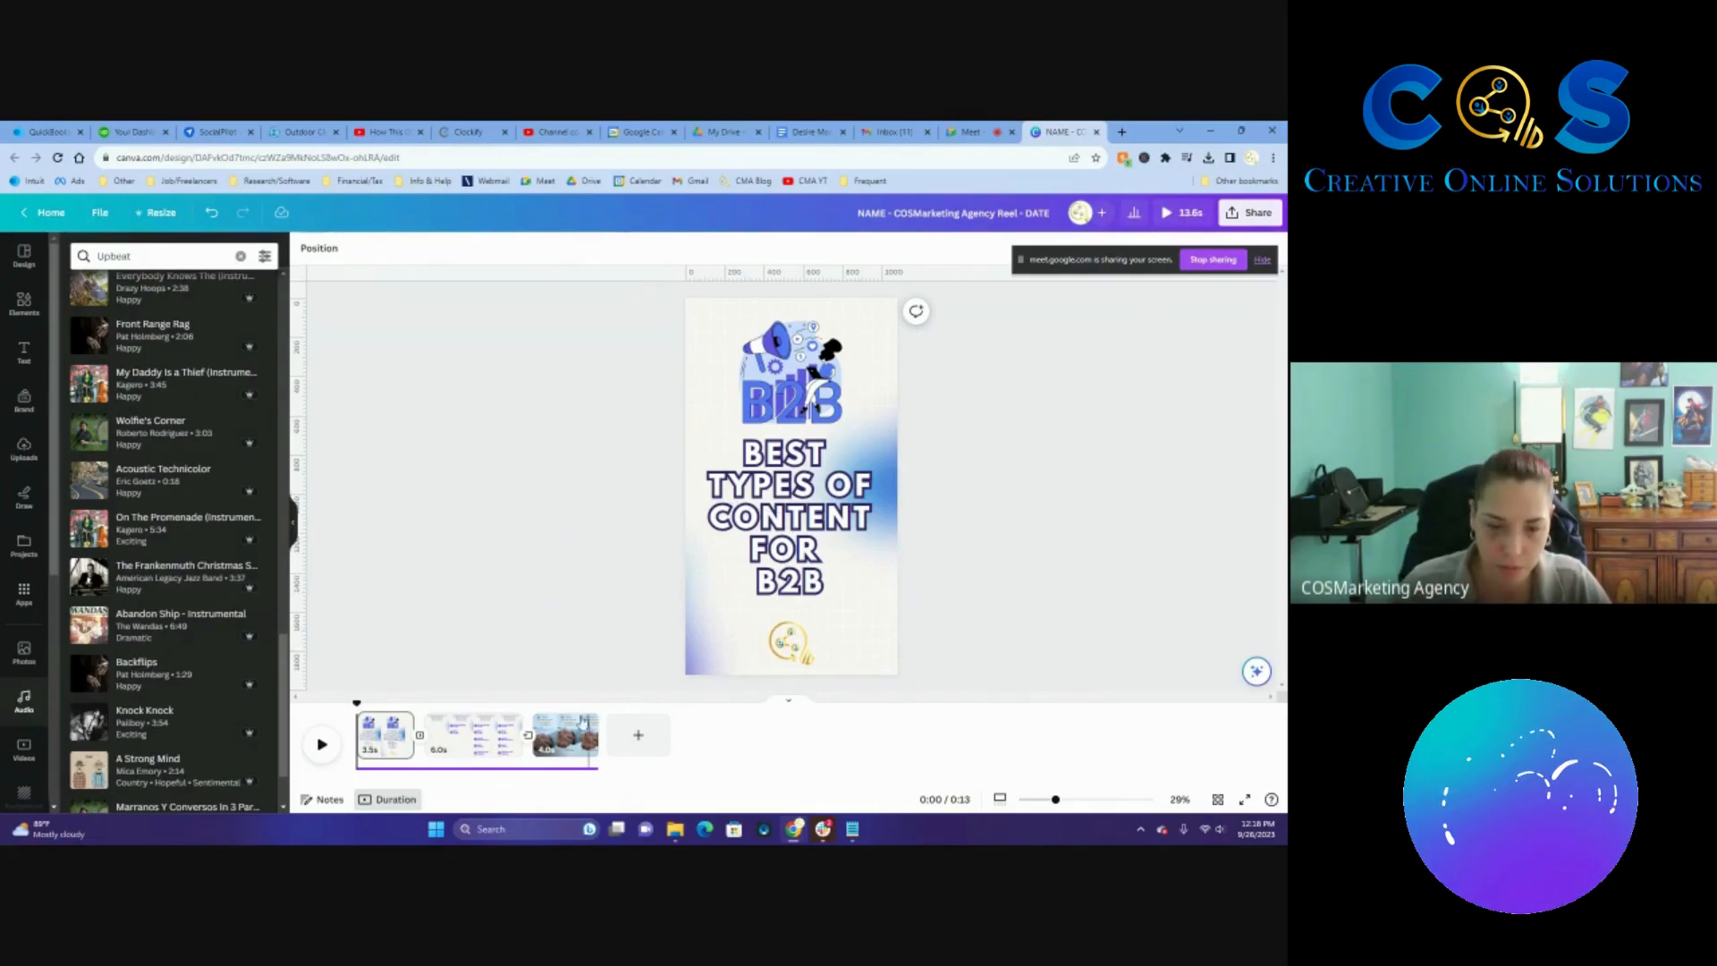
# View the closing call-to-action page and inspect its headline and contact text blocks.
pyautogui.click(553, 742)
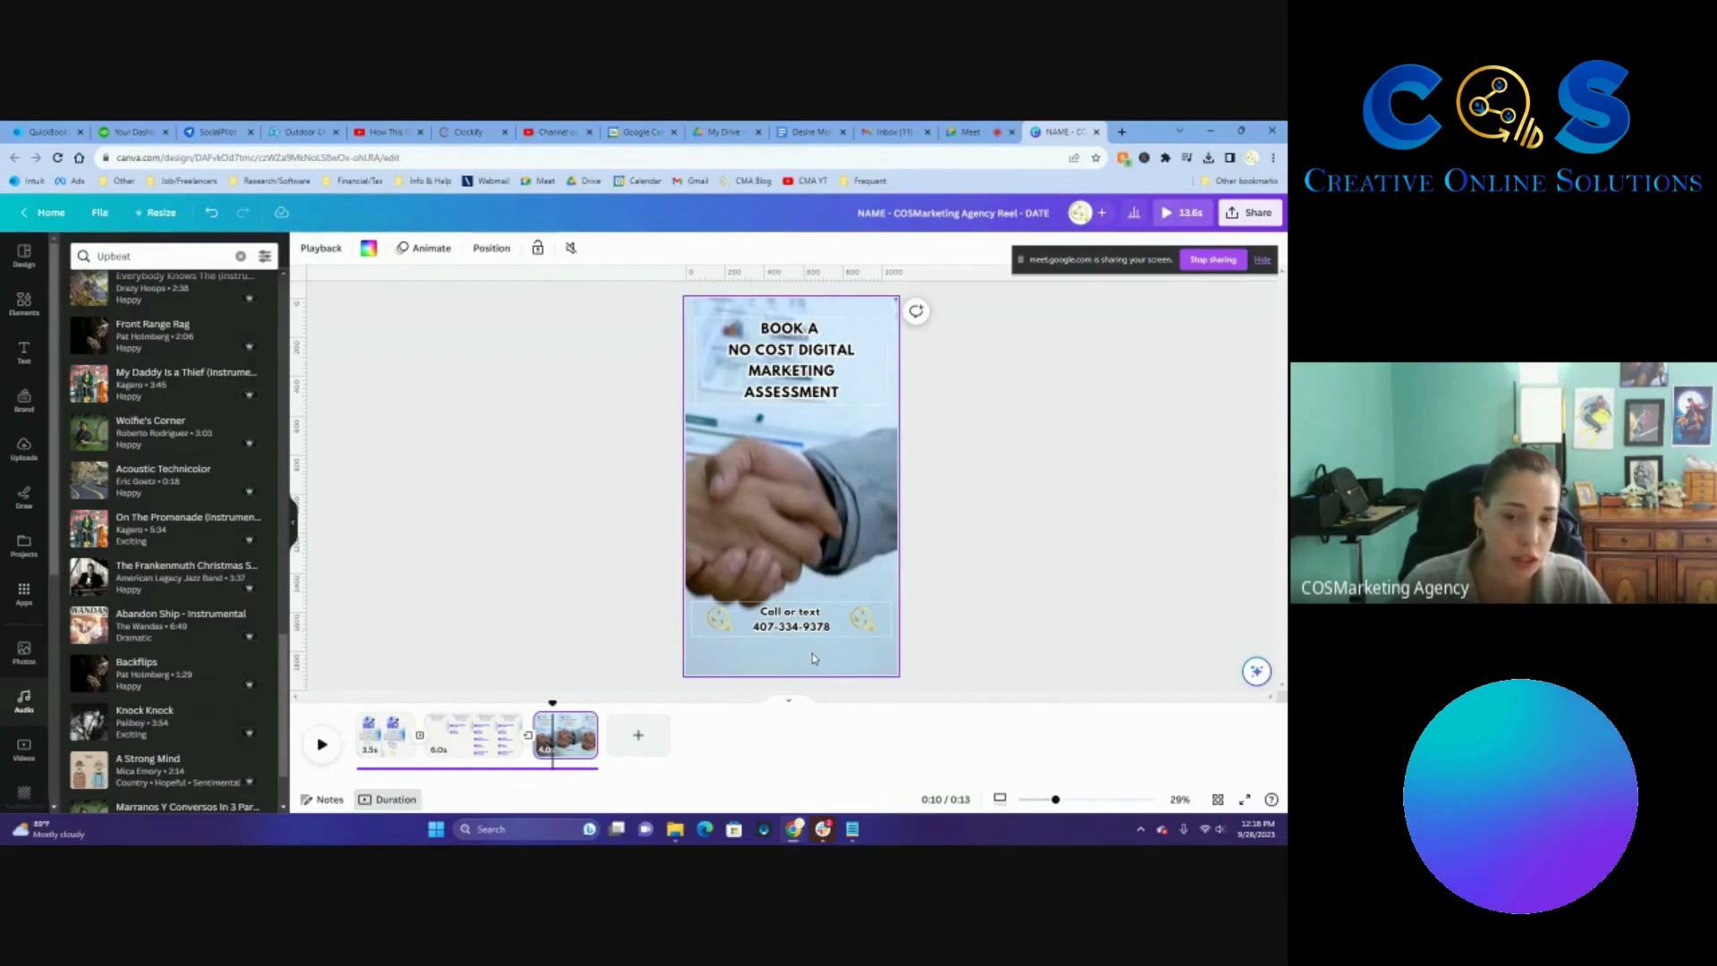
pyautogui.click(781, 360)
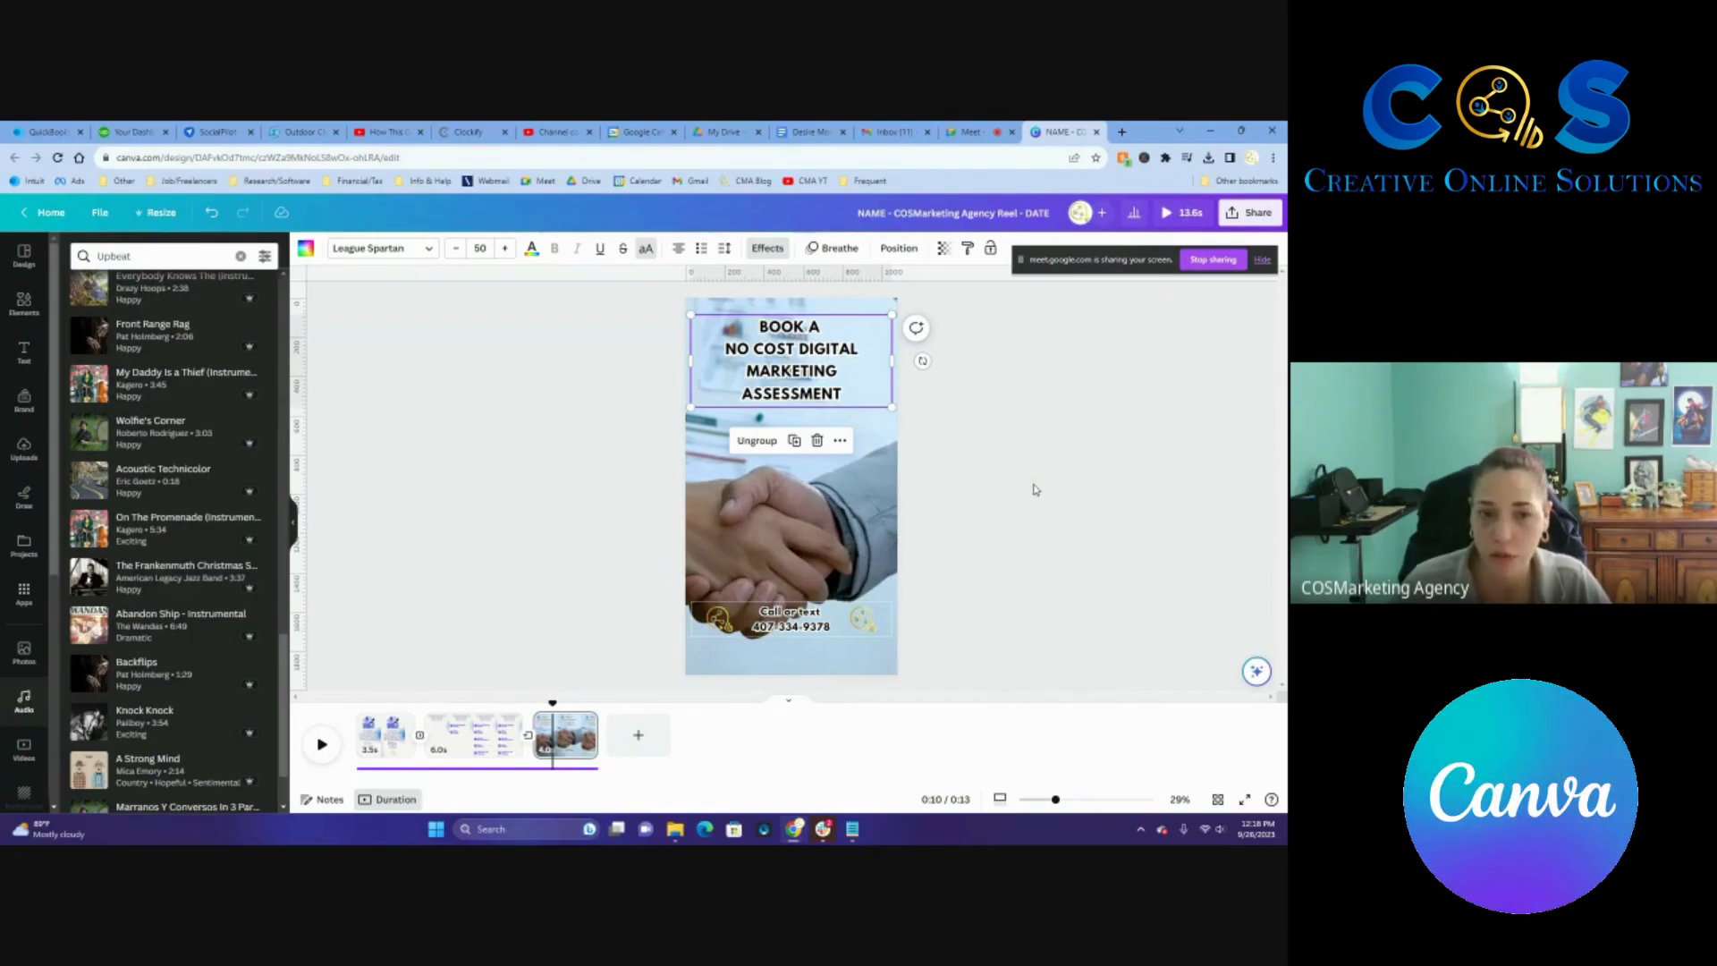
pyautogui.click(784, 387)
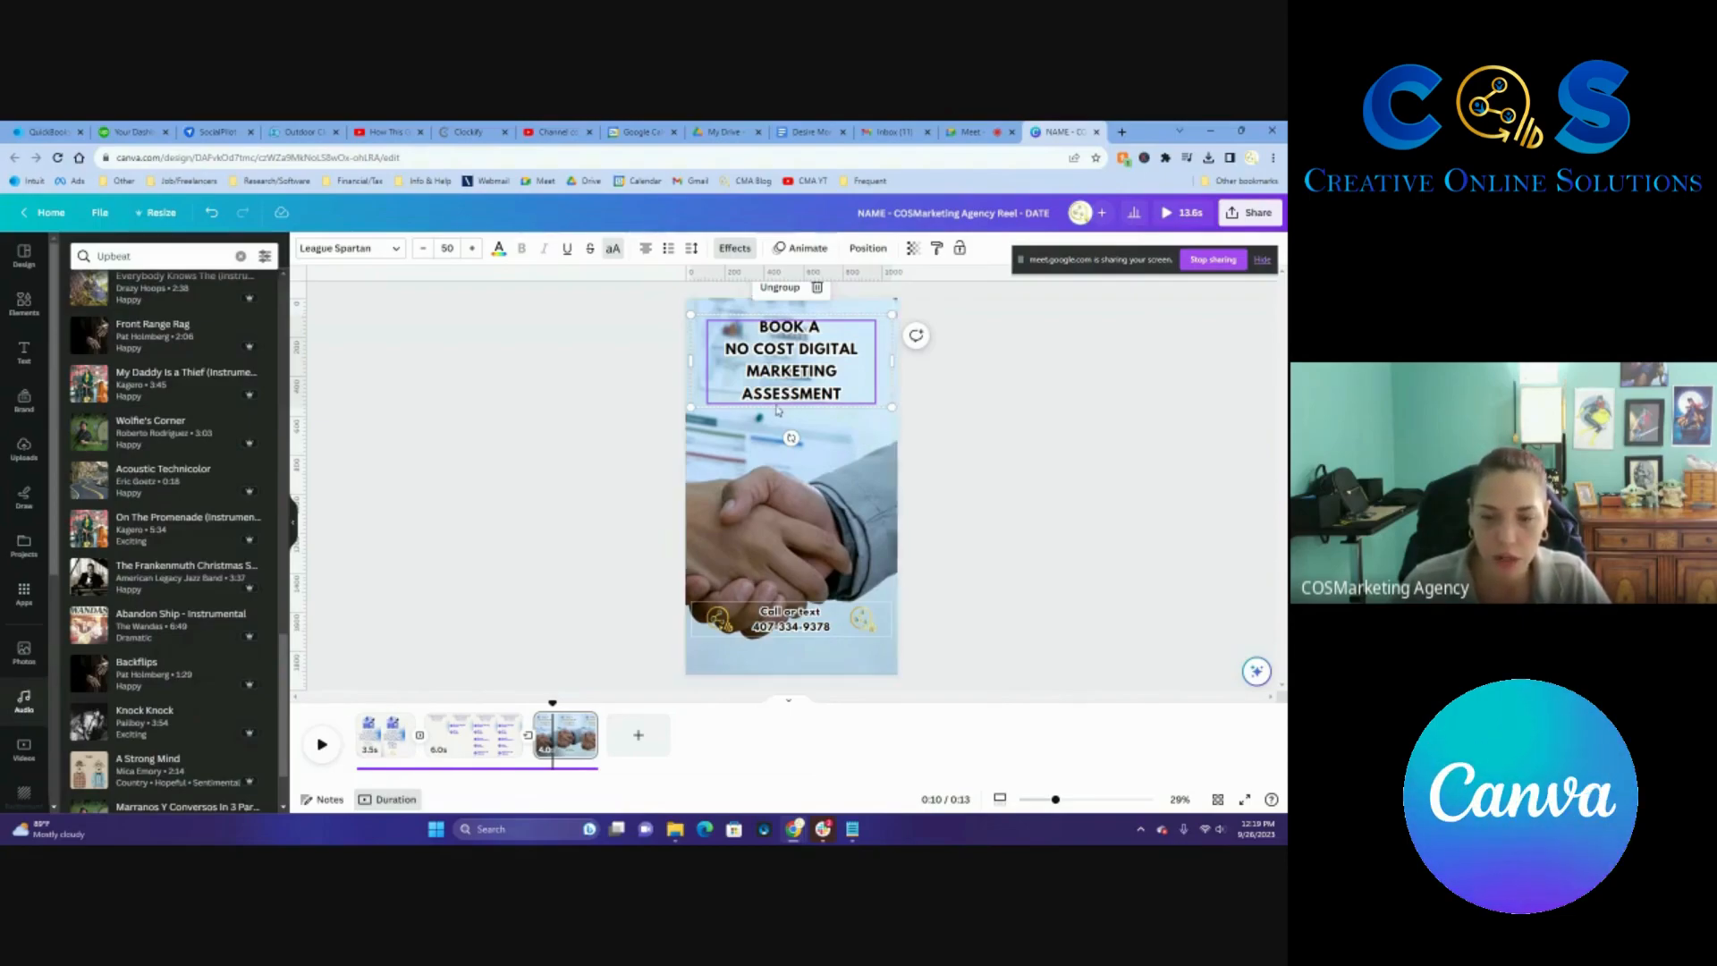
pyautogui.click(787, 620)
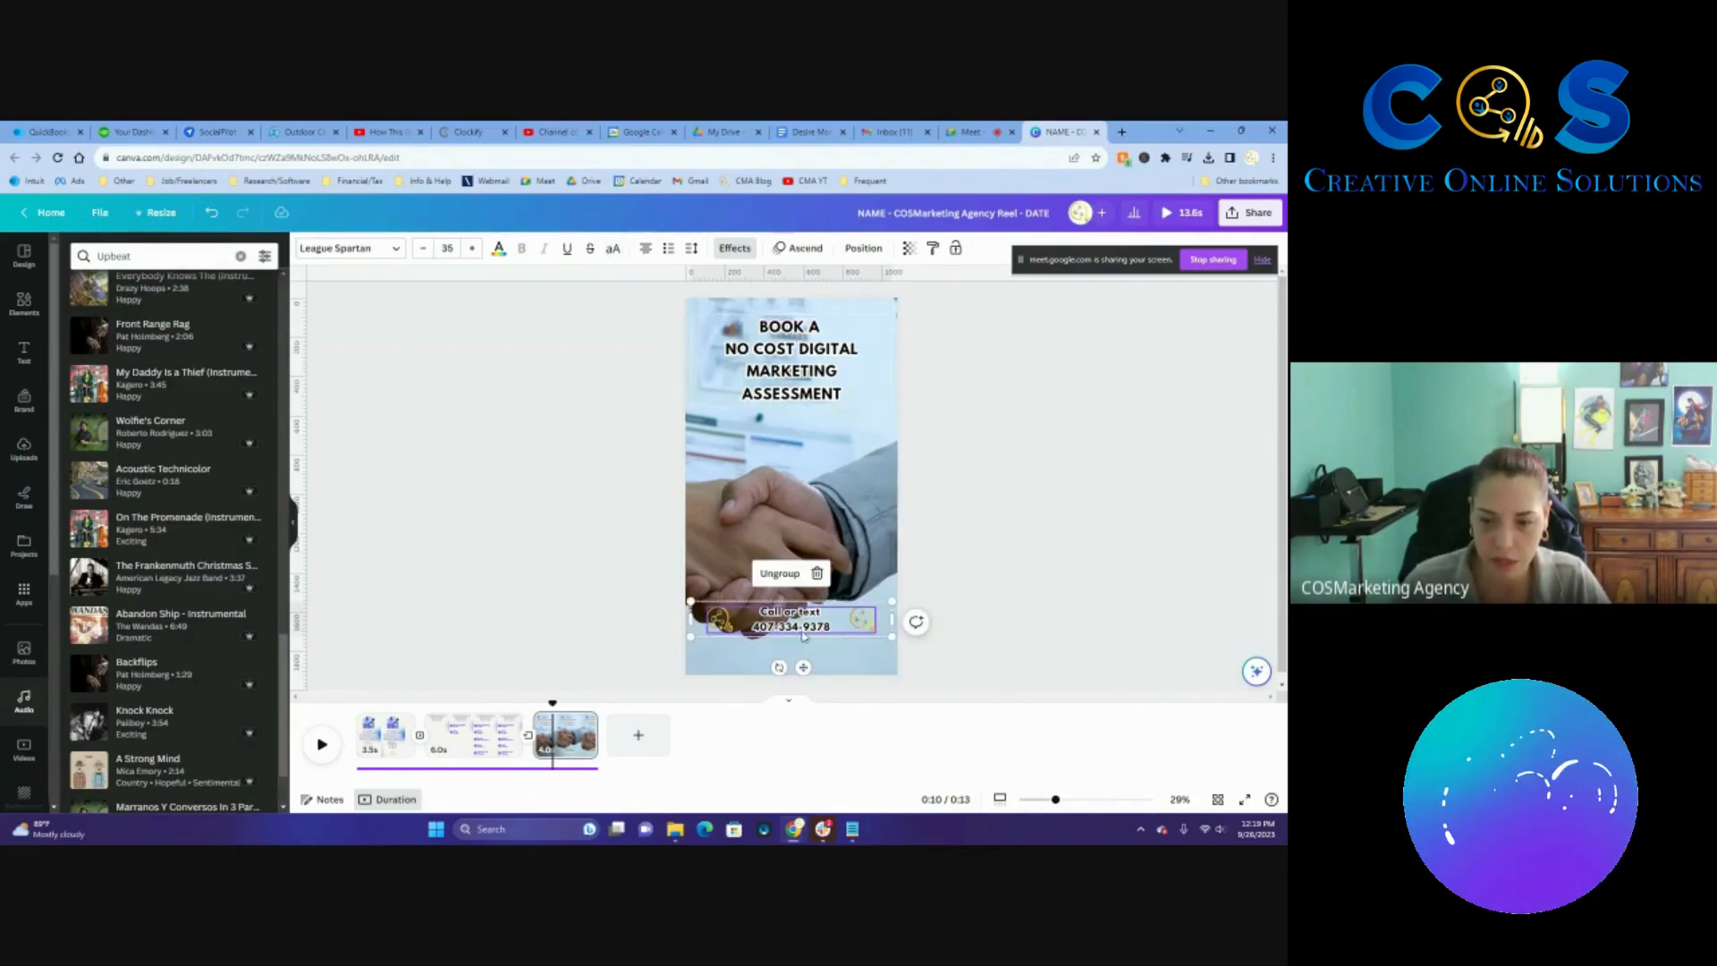
pyautogui.click(988, 586)
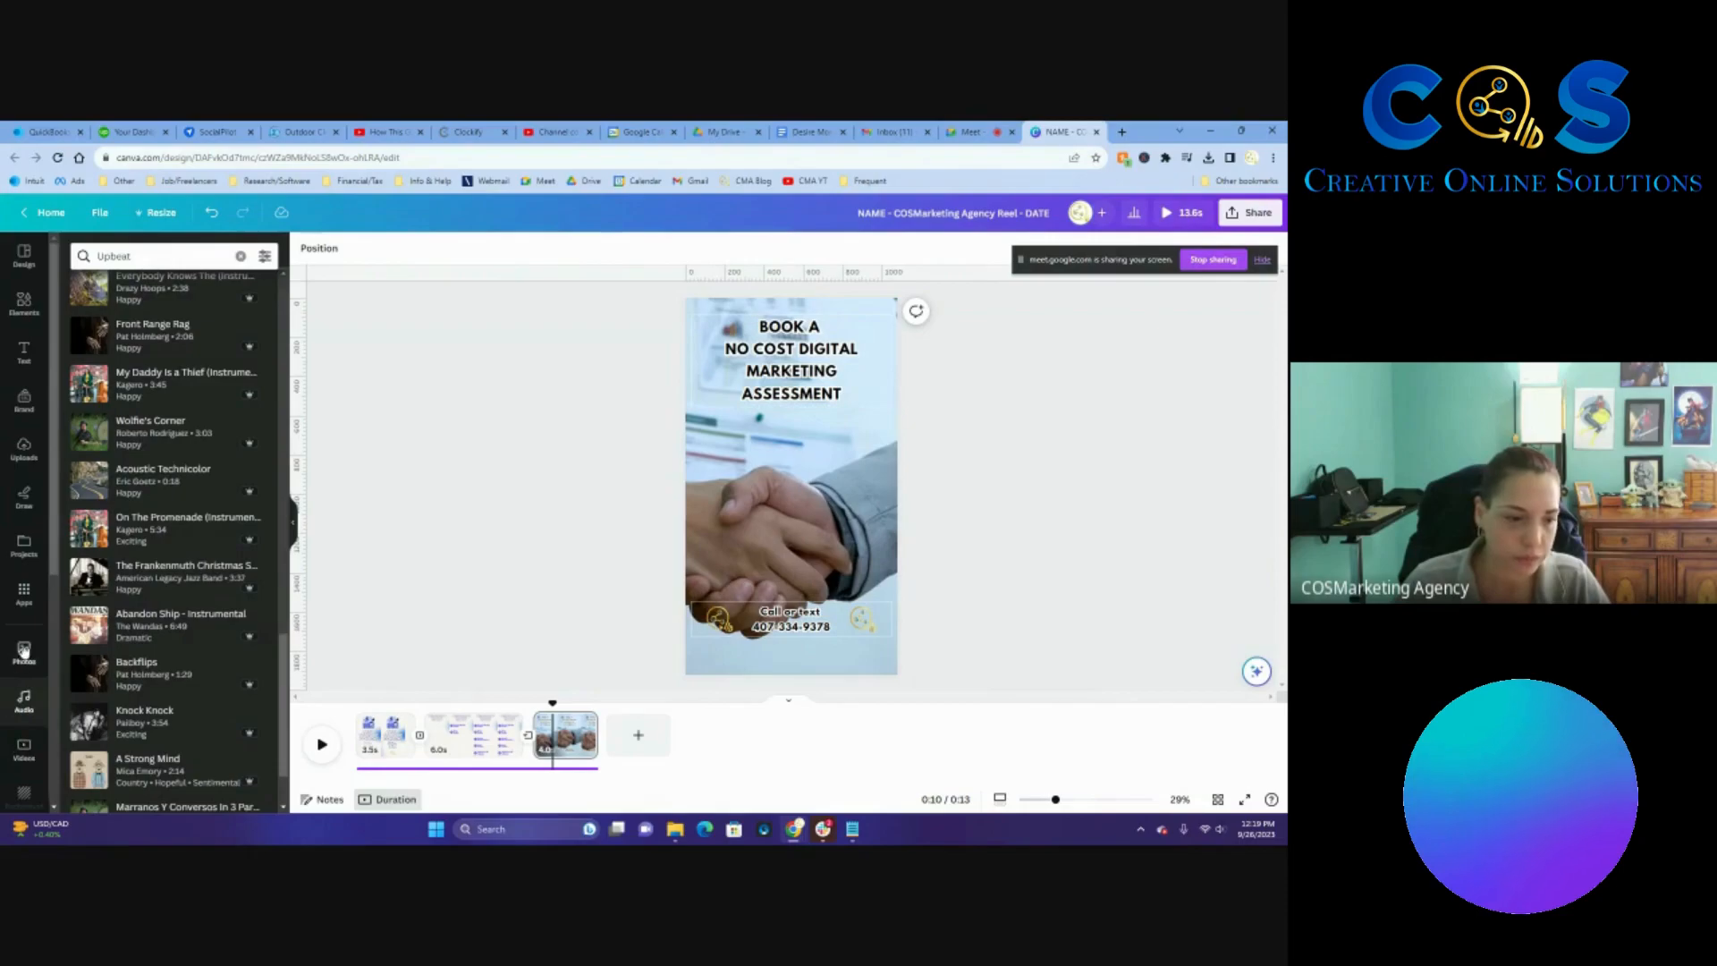
# Search the stock video library for "social media marketing".
pyautogui.click(25, 748)
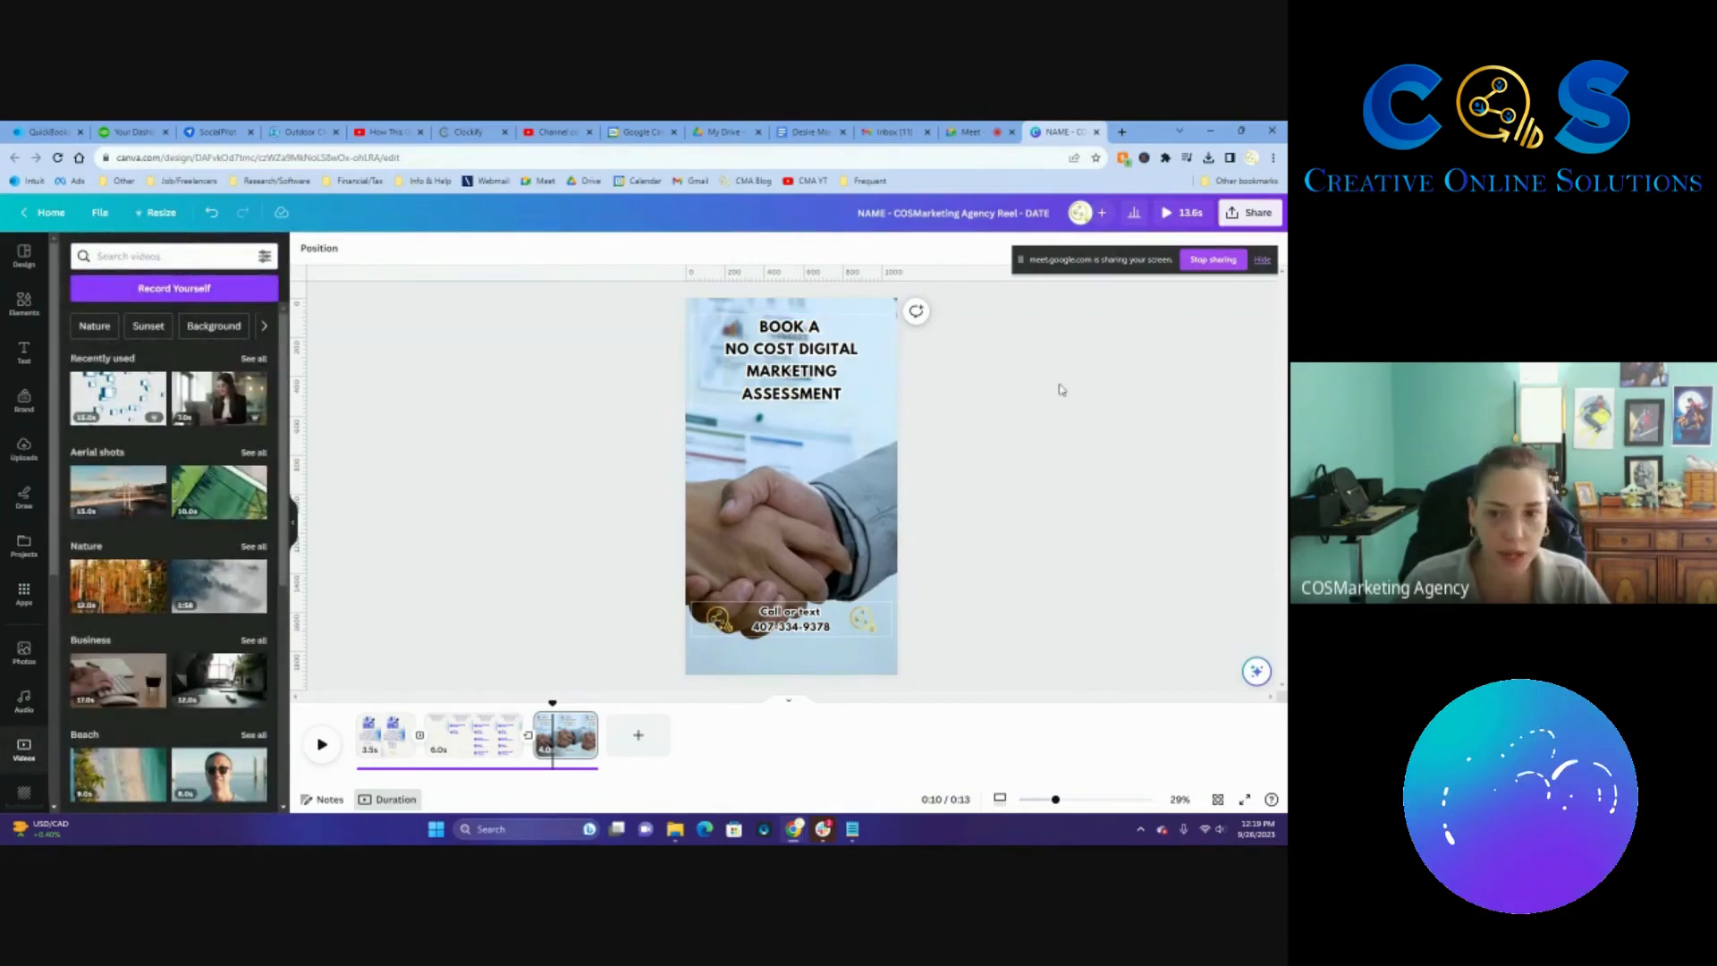
pyautogui.write('marketi')
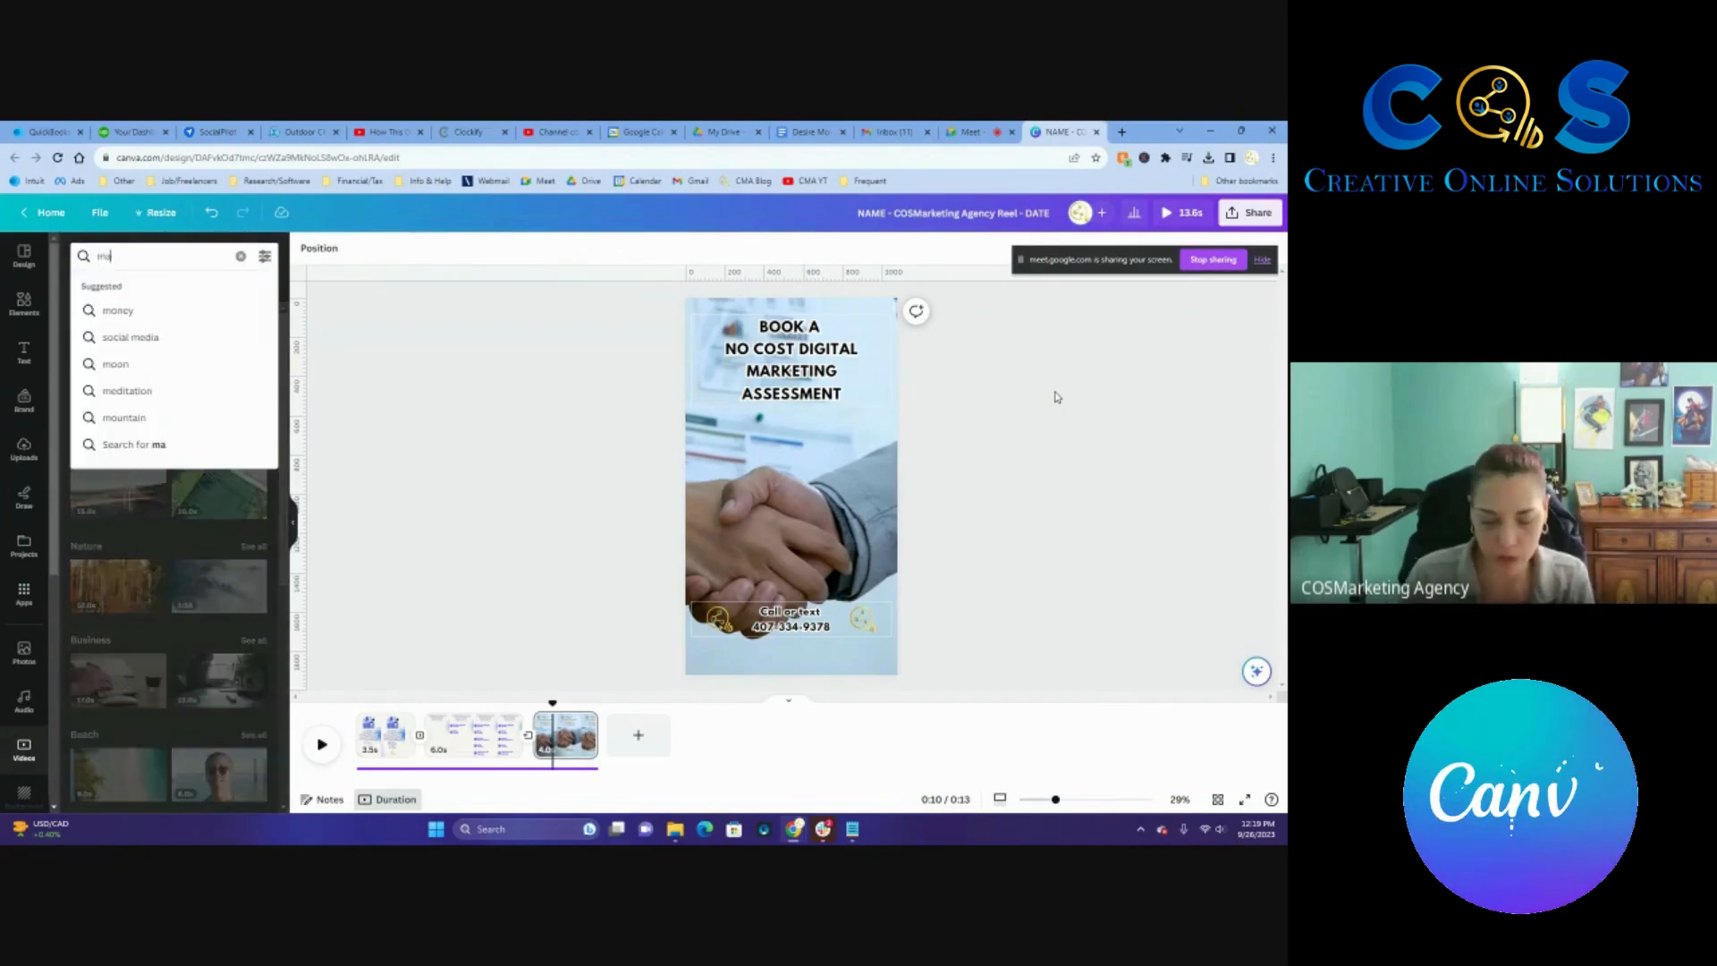
pyautogui.press('BackSpace')
pyautogui.press('BackSpace')
pyautogui.press('BackSpace')
pyautogui.press('BackSpace')
pyautogui.write('social media marketing')
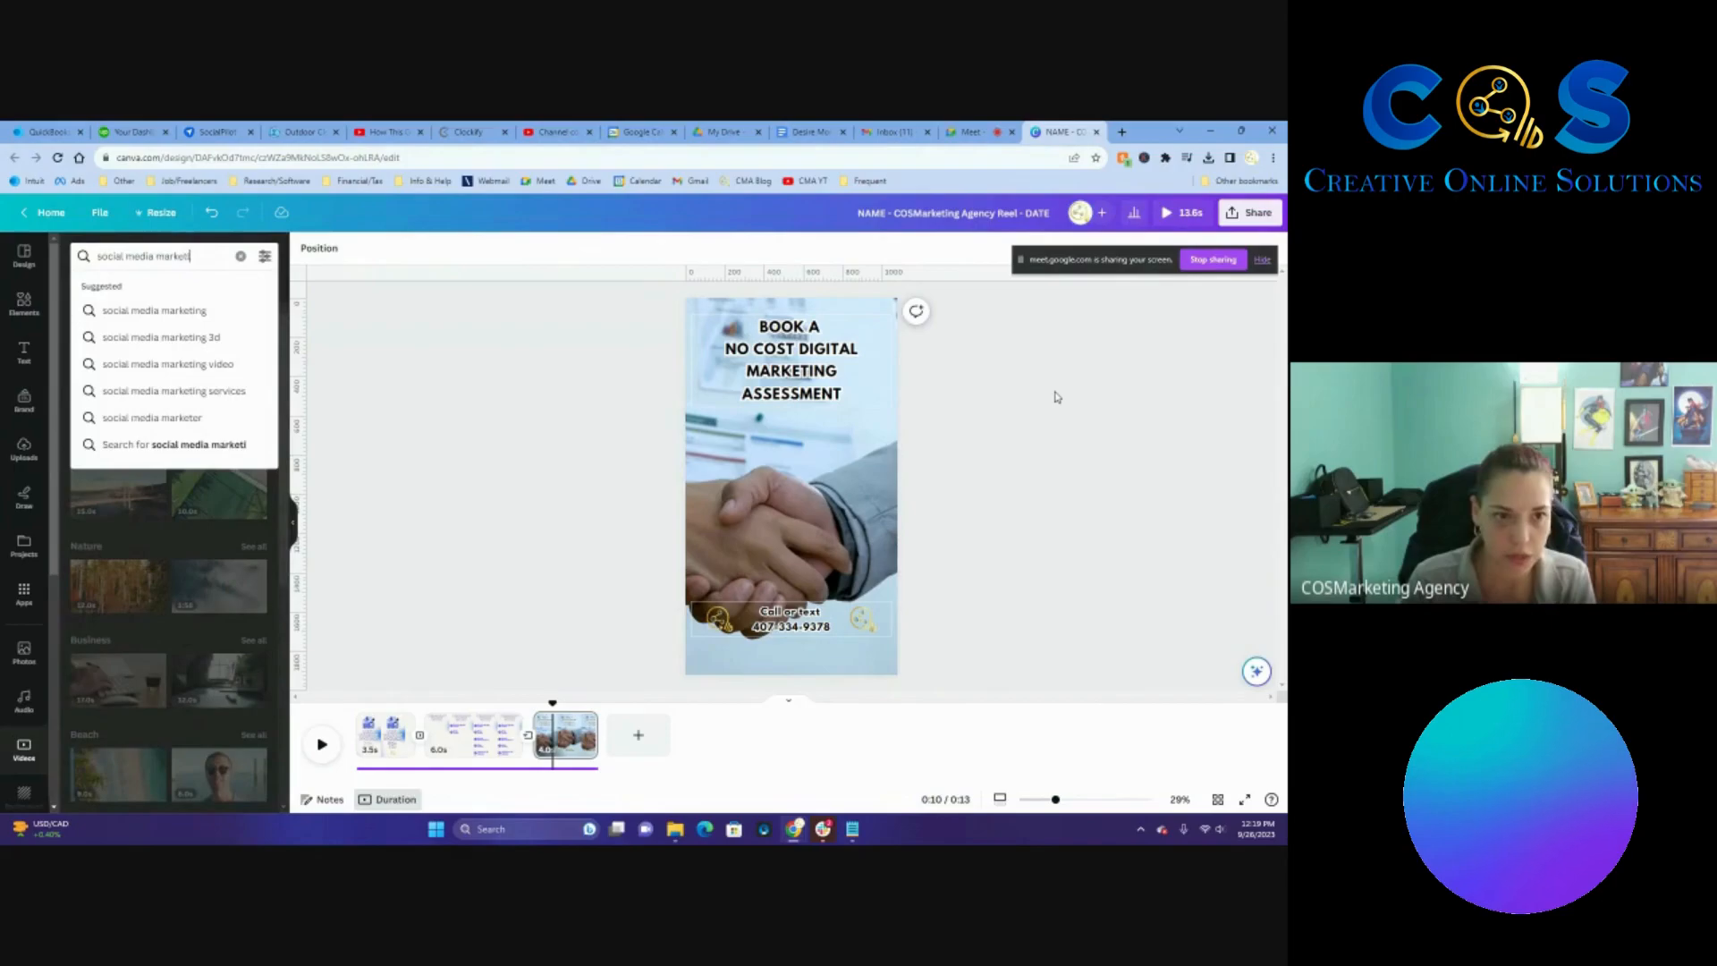
pyautogui.press('Return')
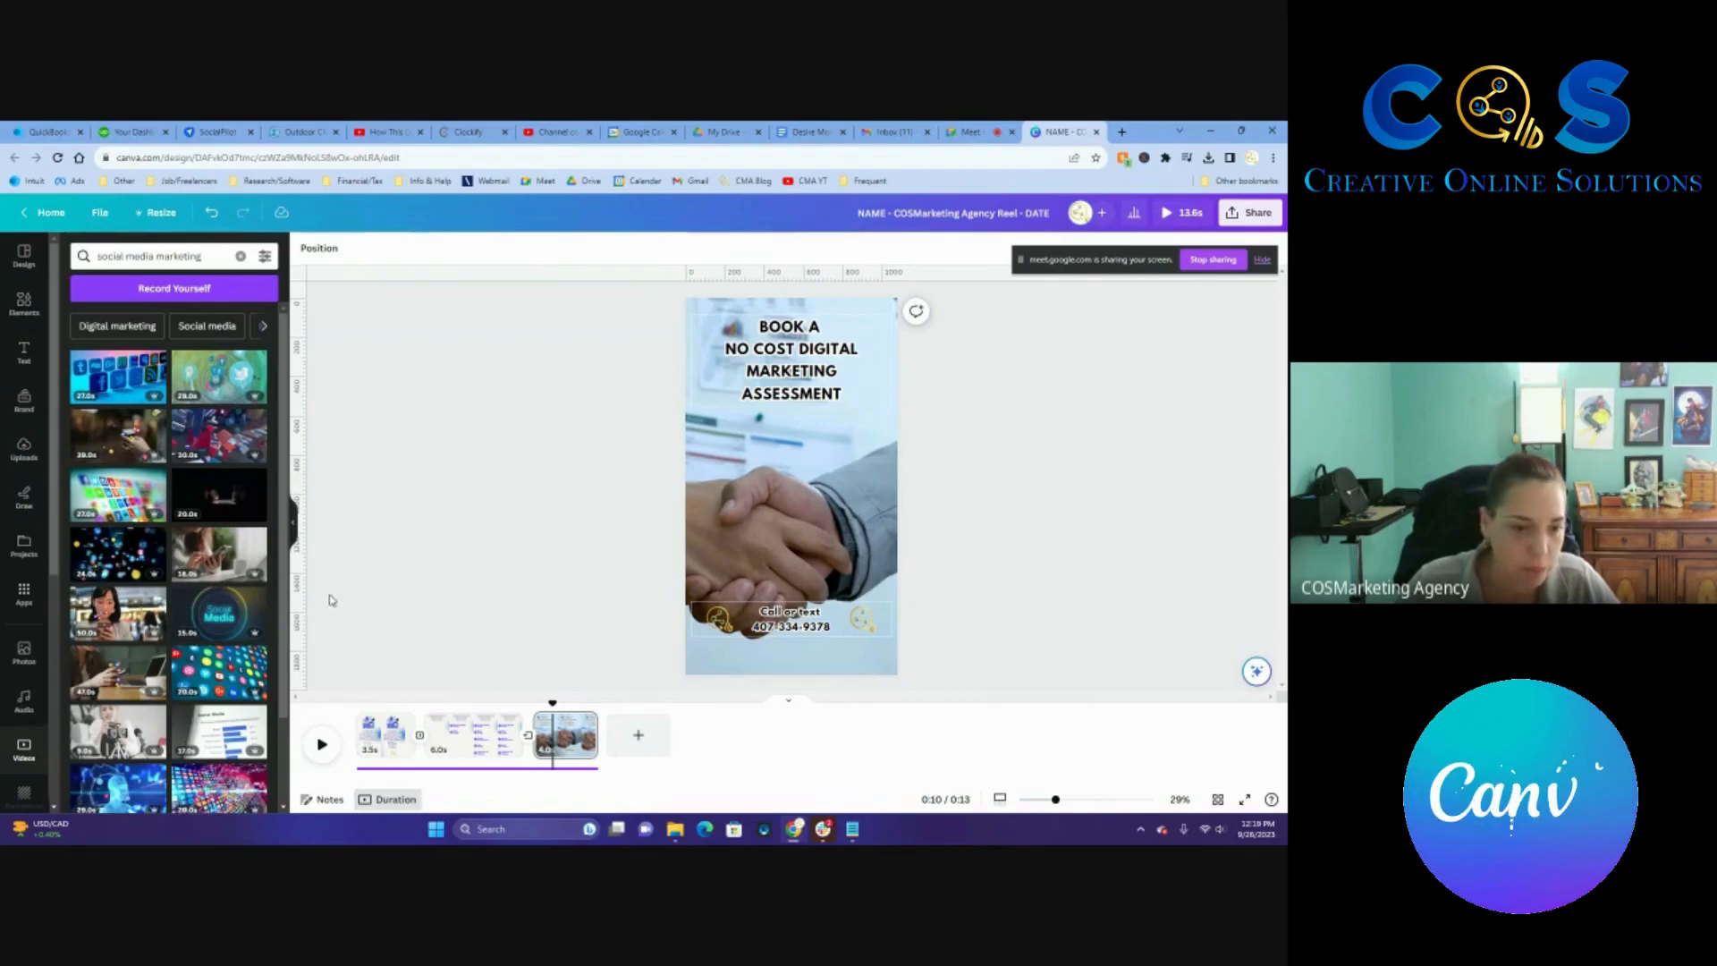
# Try the social media bar chart video, muted, as the closing page's background, and undo it.
pyautogui.scroll(-3, 206, 448)
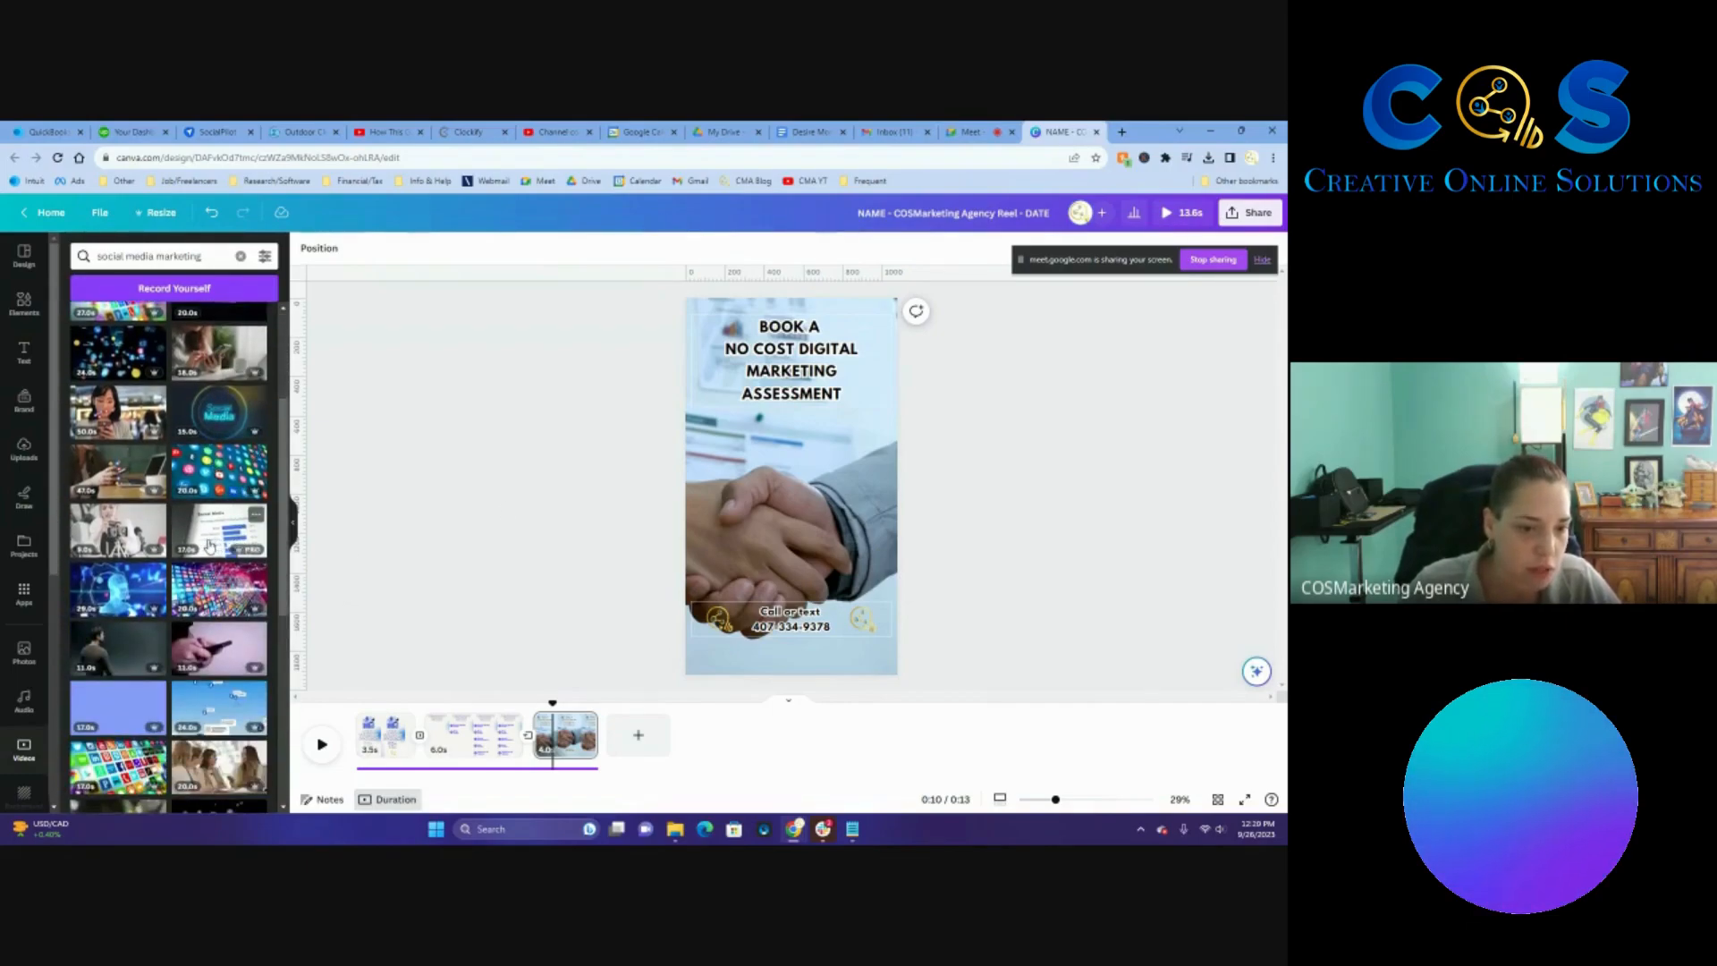
pyautogui.click(234, 544)
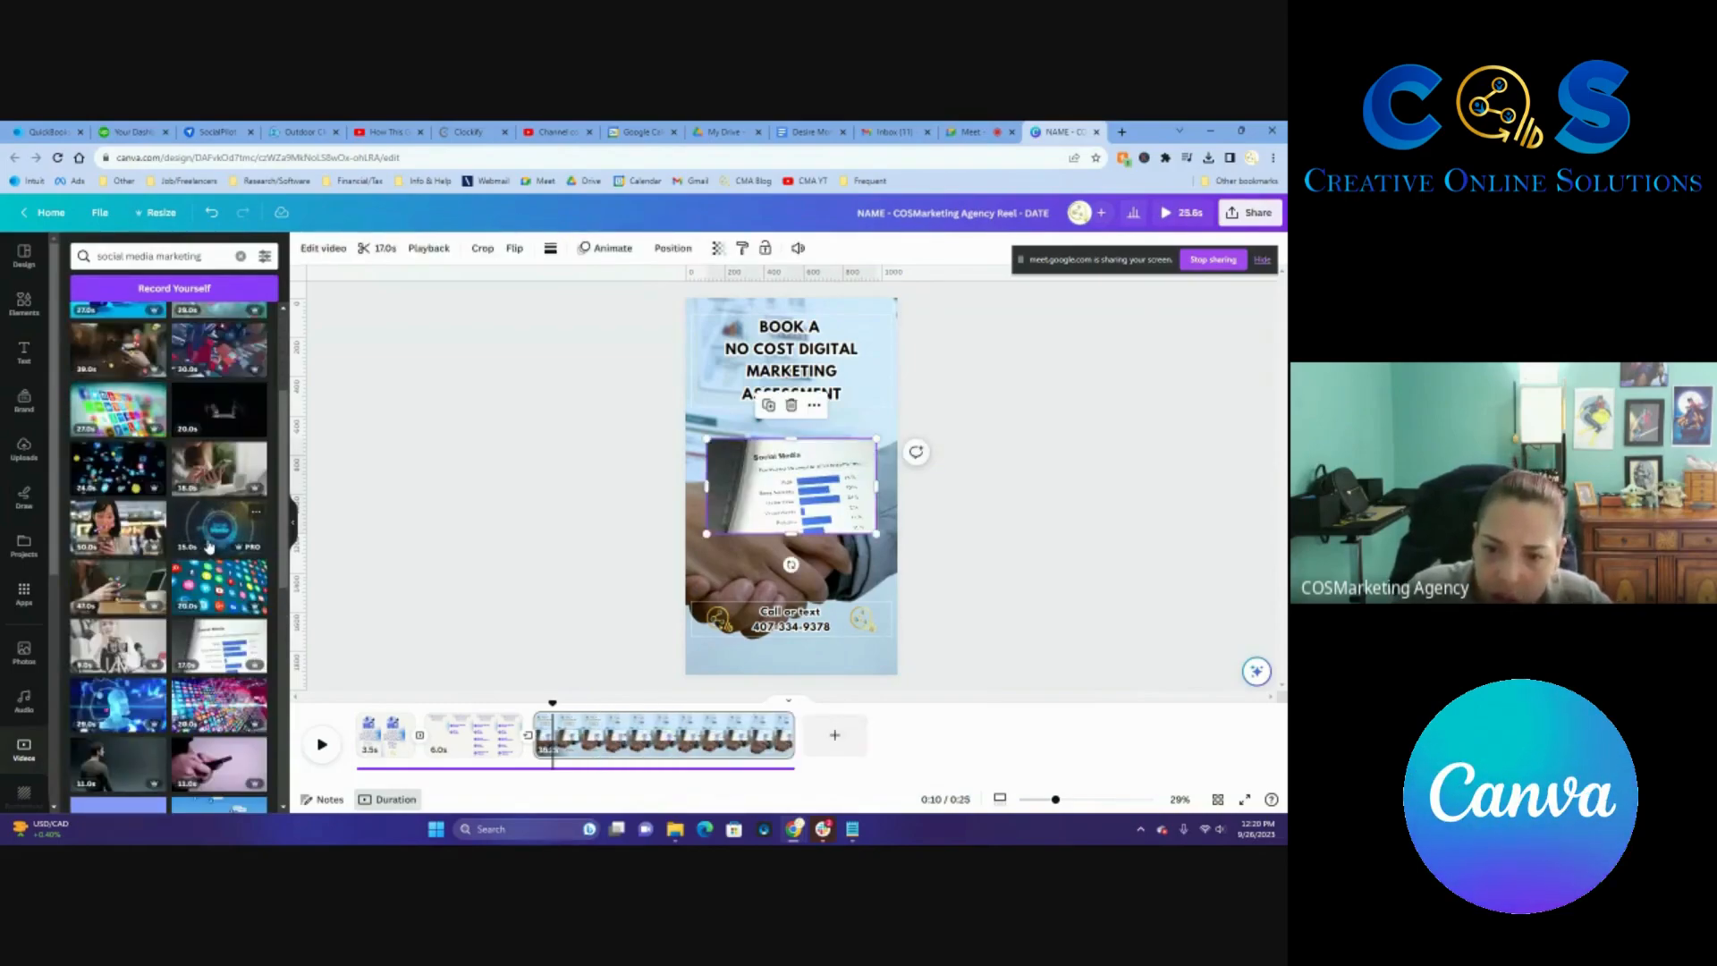
pyautogui.click(798, 248)
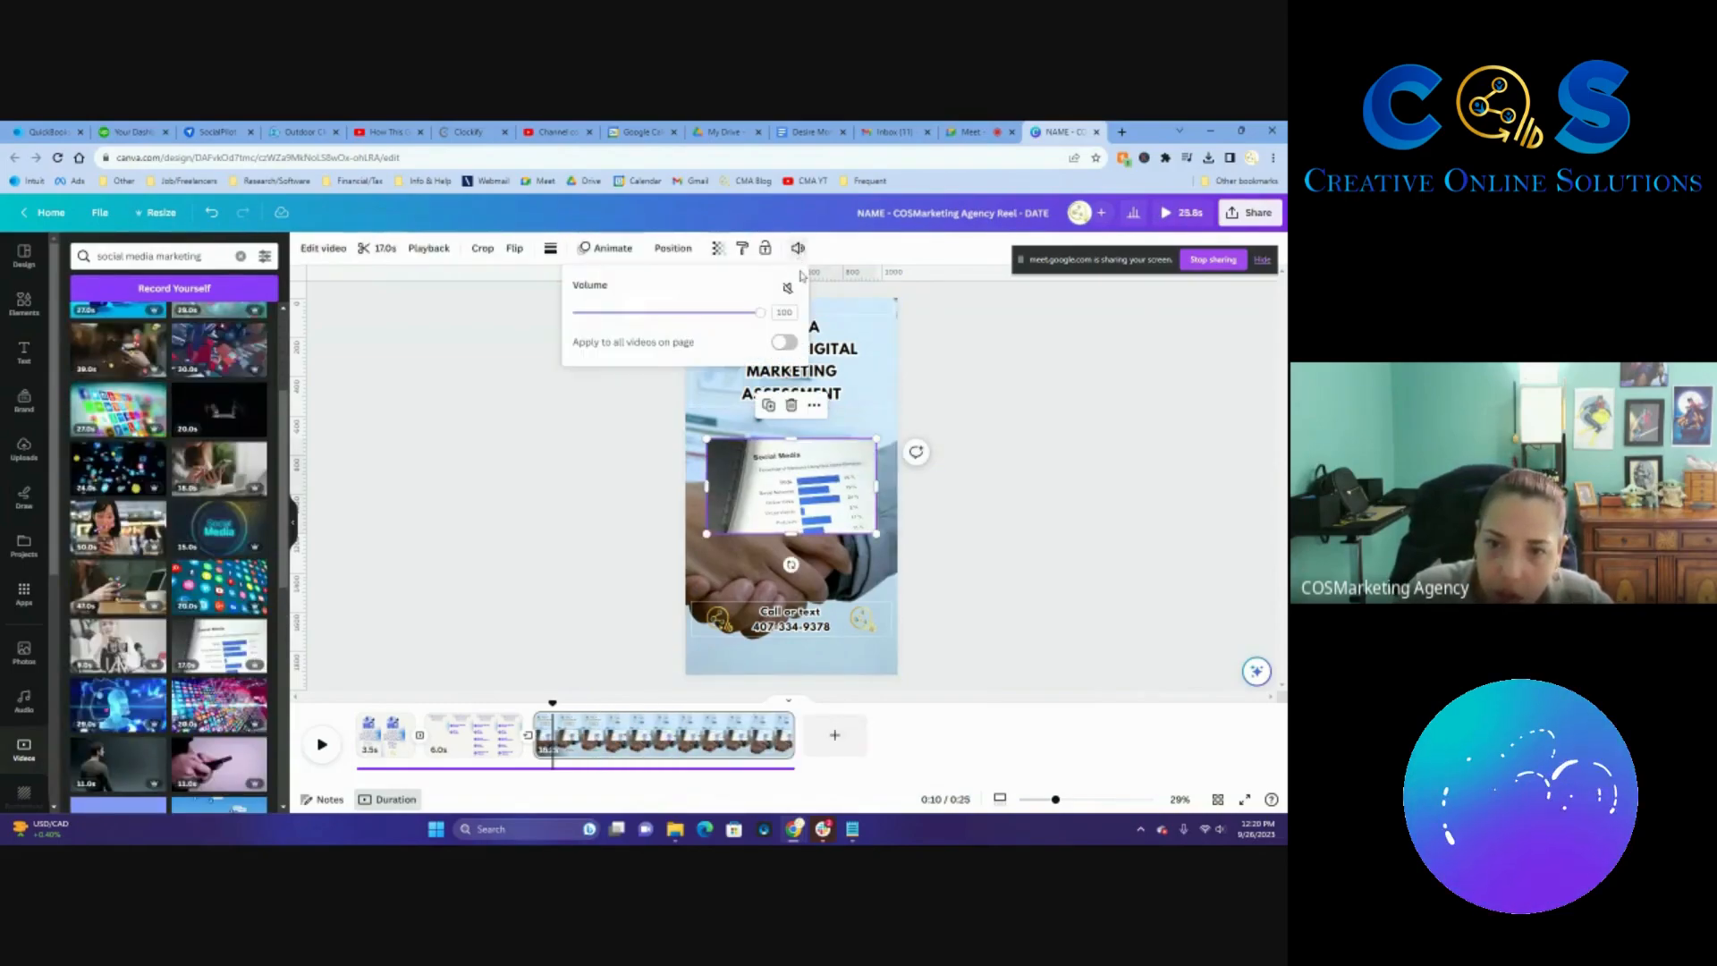
pyautogui.click(787, 287)
pyautogui.rightClick(805, 281)
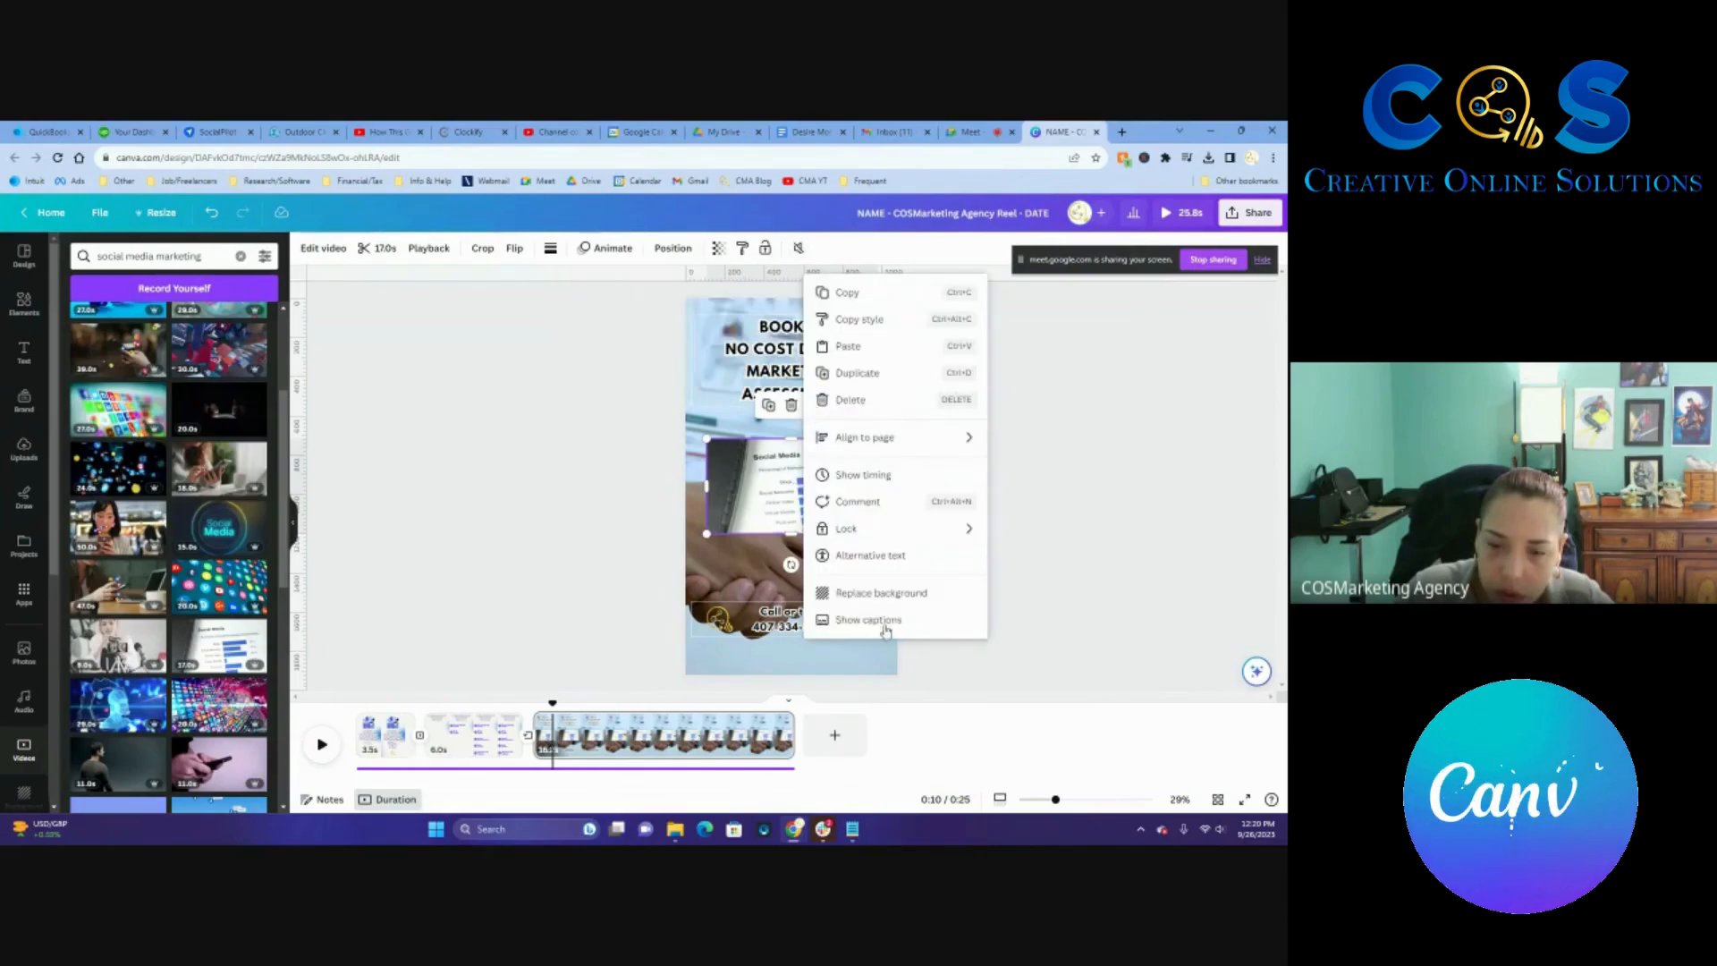
pyautogui.click(870, 594)
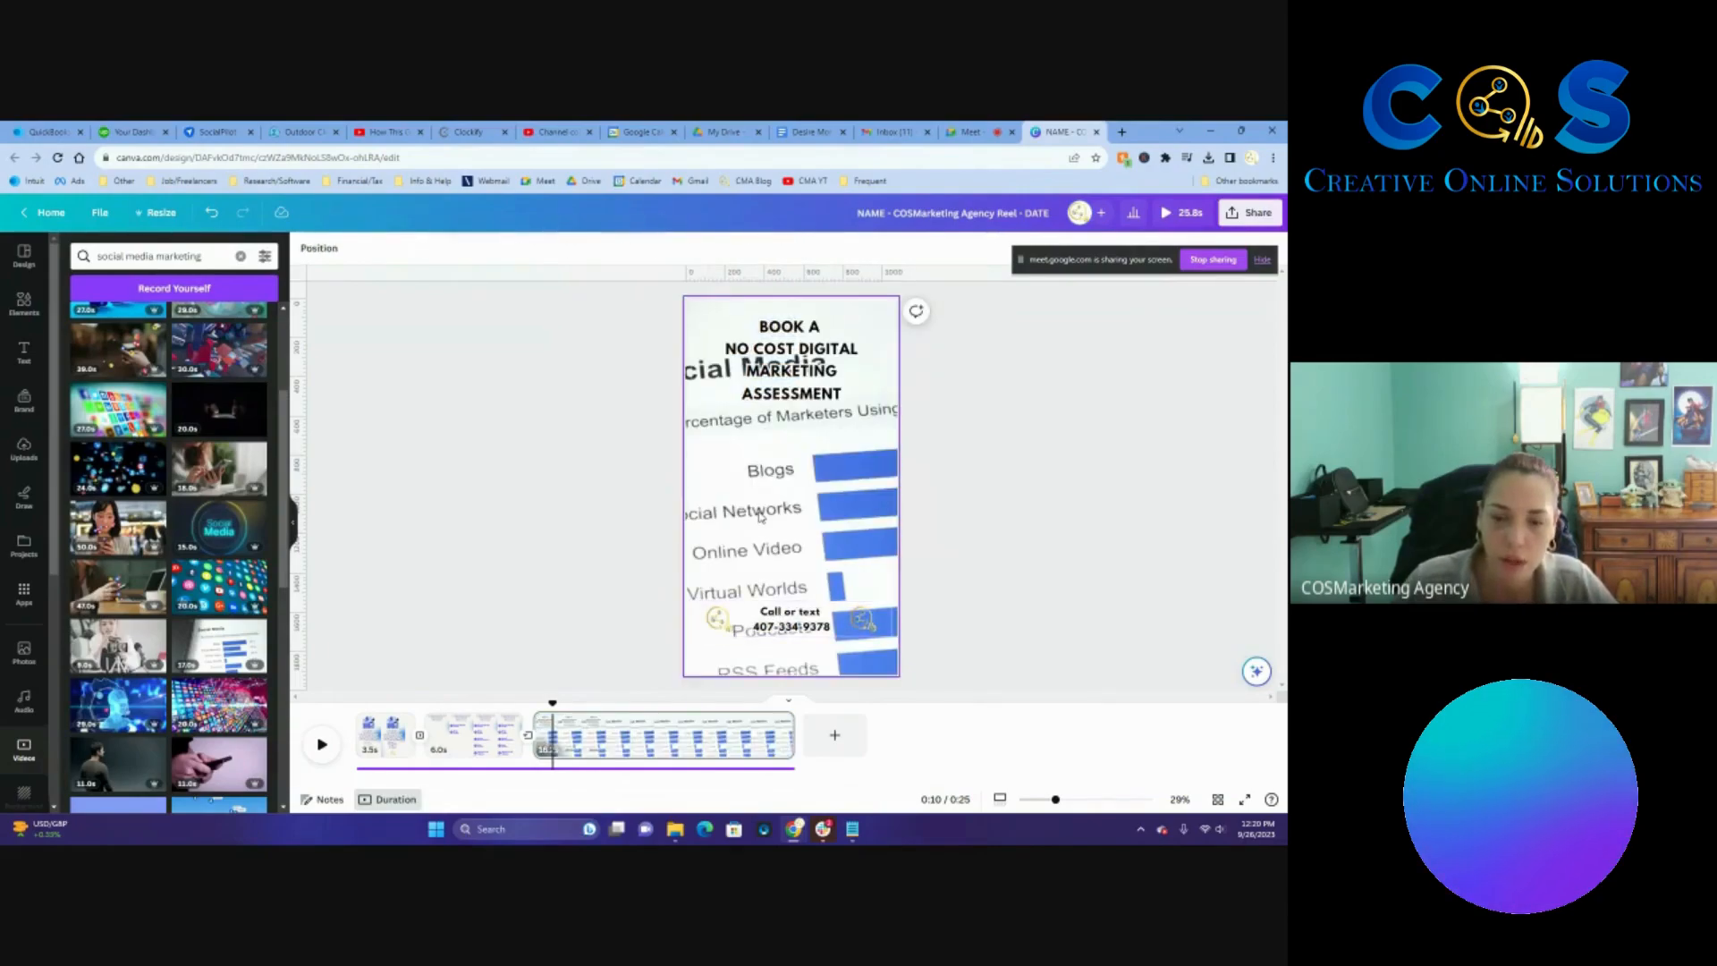
pyautogui.click(212, 215)
pyautogui.click(212, 215)
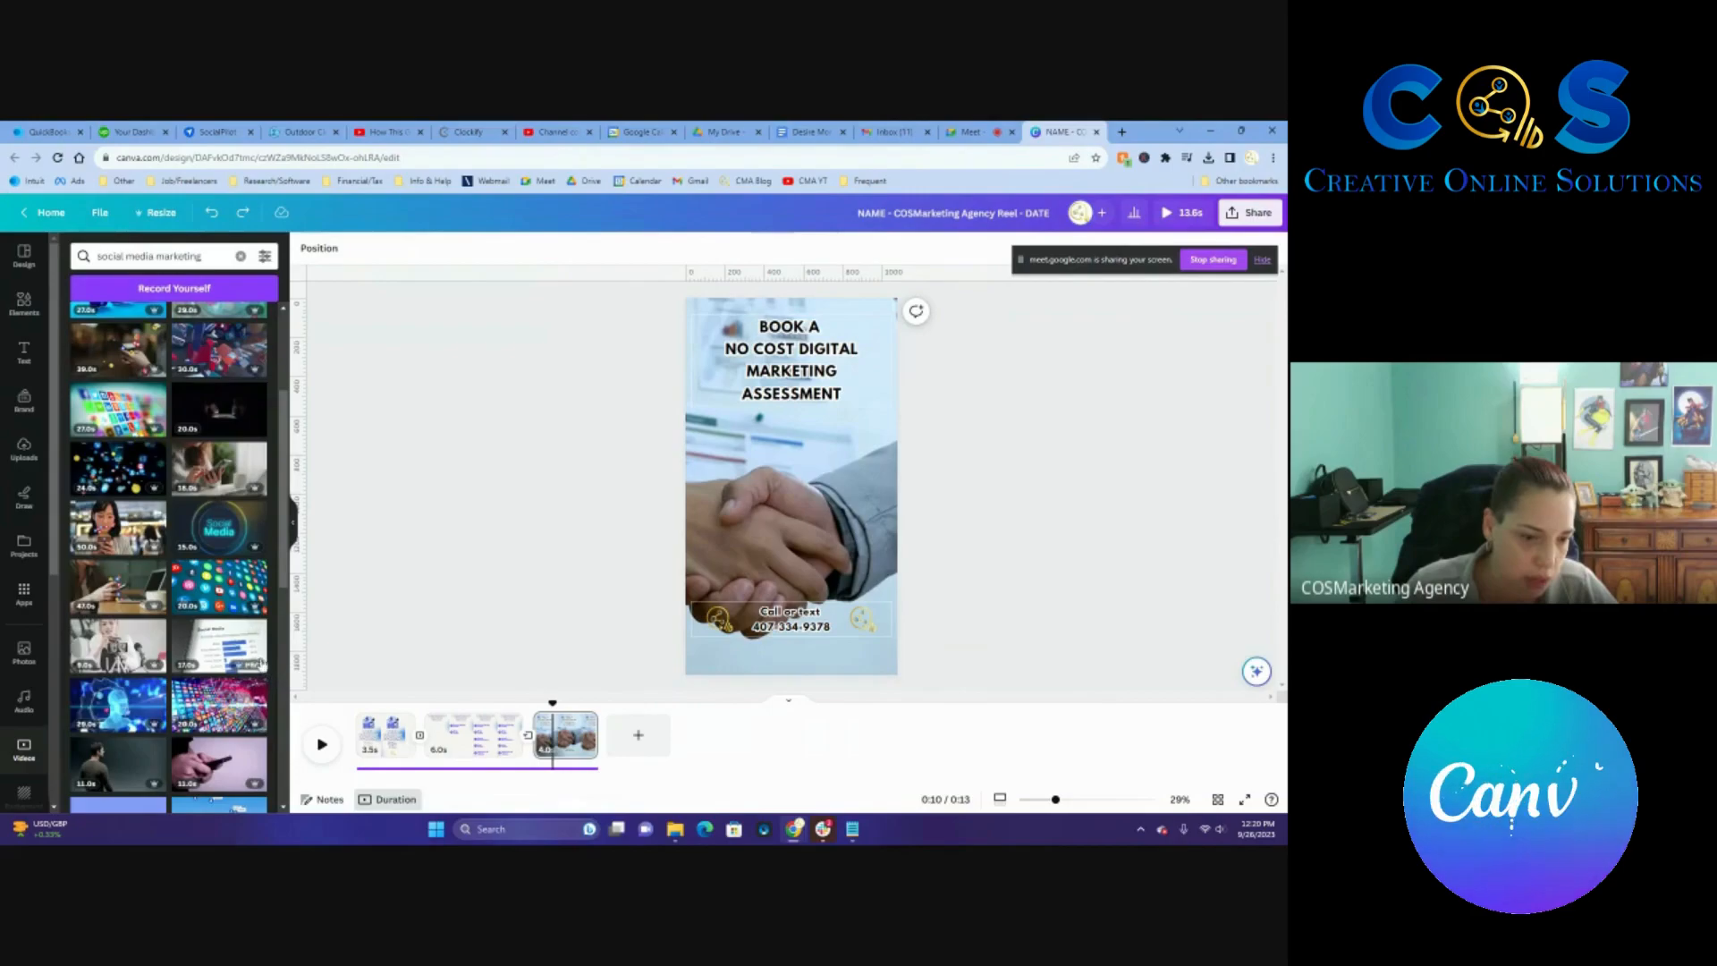
# Add the blue video with floating profile icons to the closing page, mute it and make it the page background.
pyautogui.scroll(-3, 242, 651)
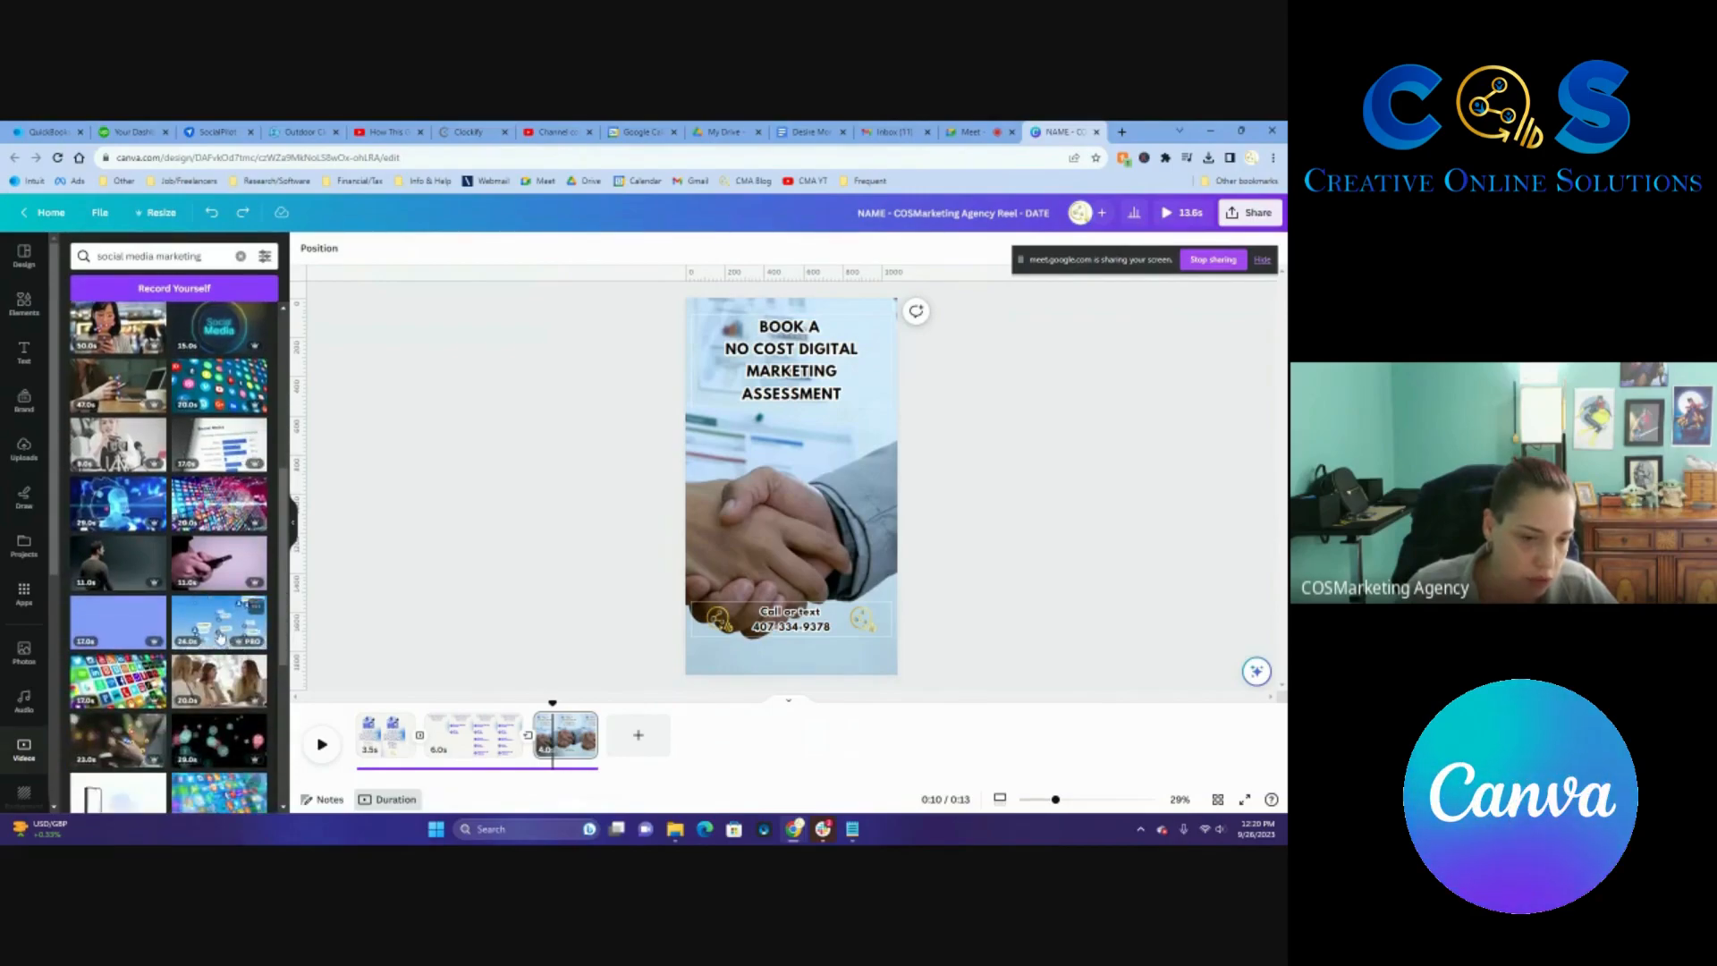
pyautogui.click(248, 649)
pyautogui.click(790, 253)
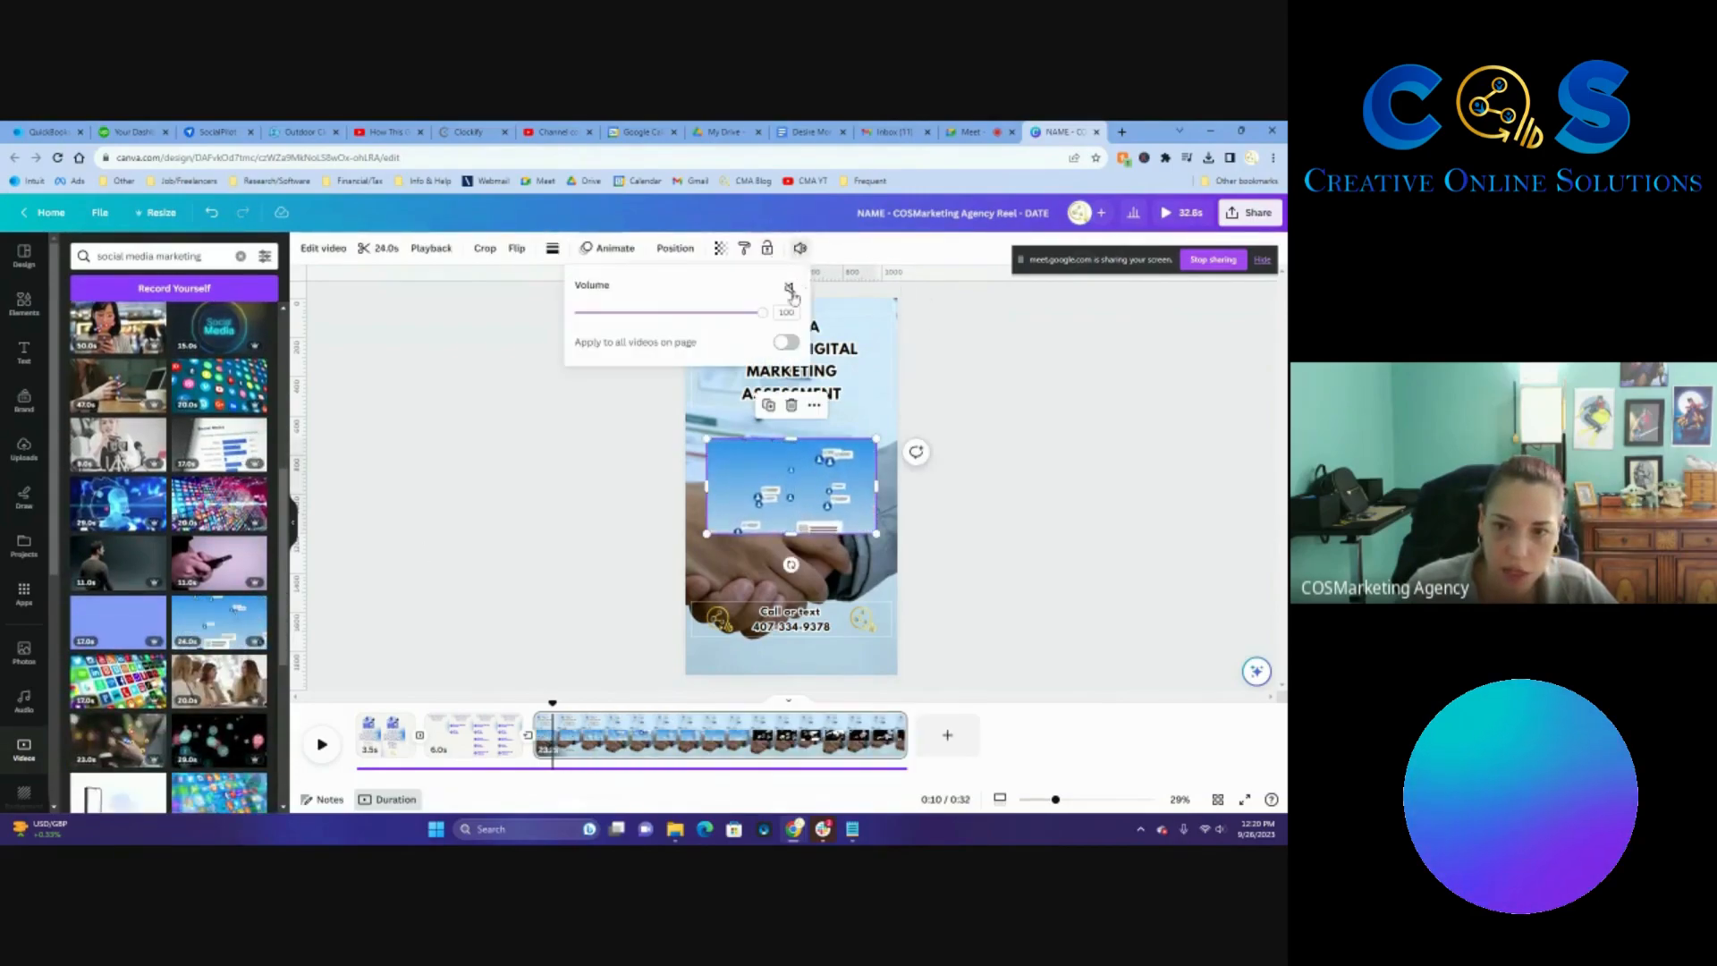
pyautogui.rightClick(857, 646)
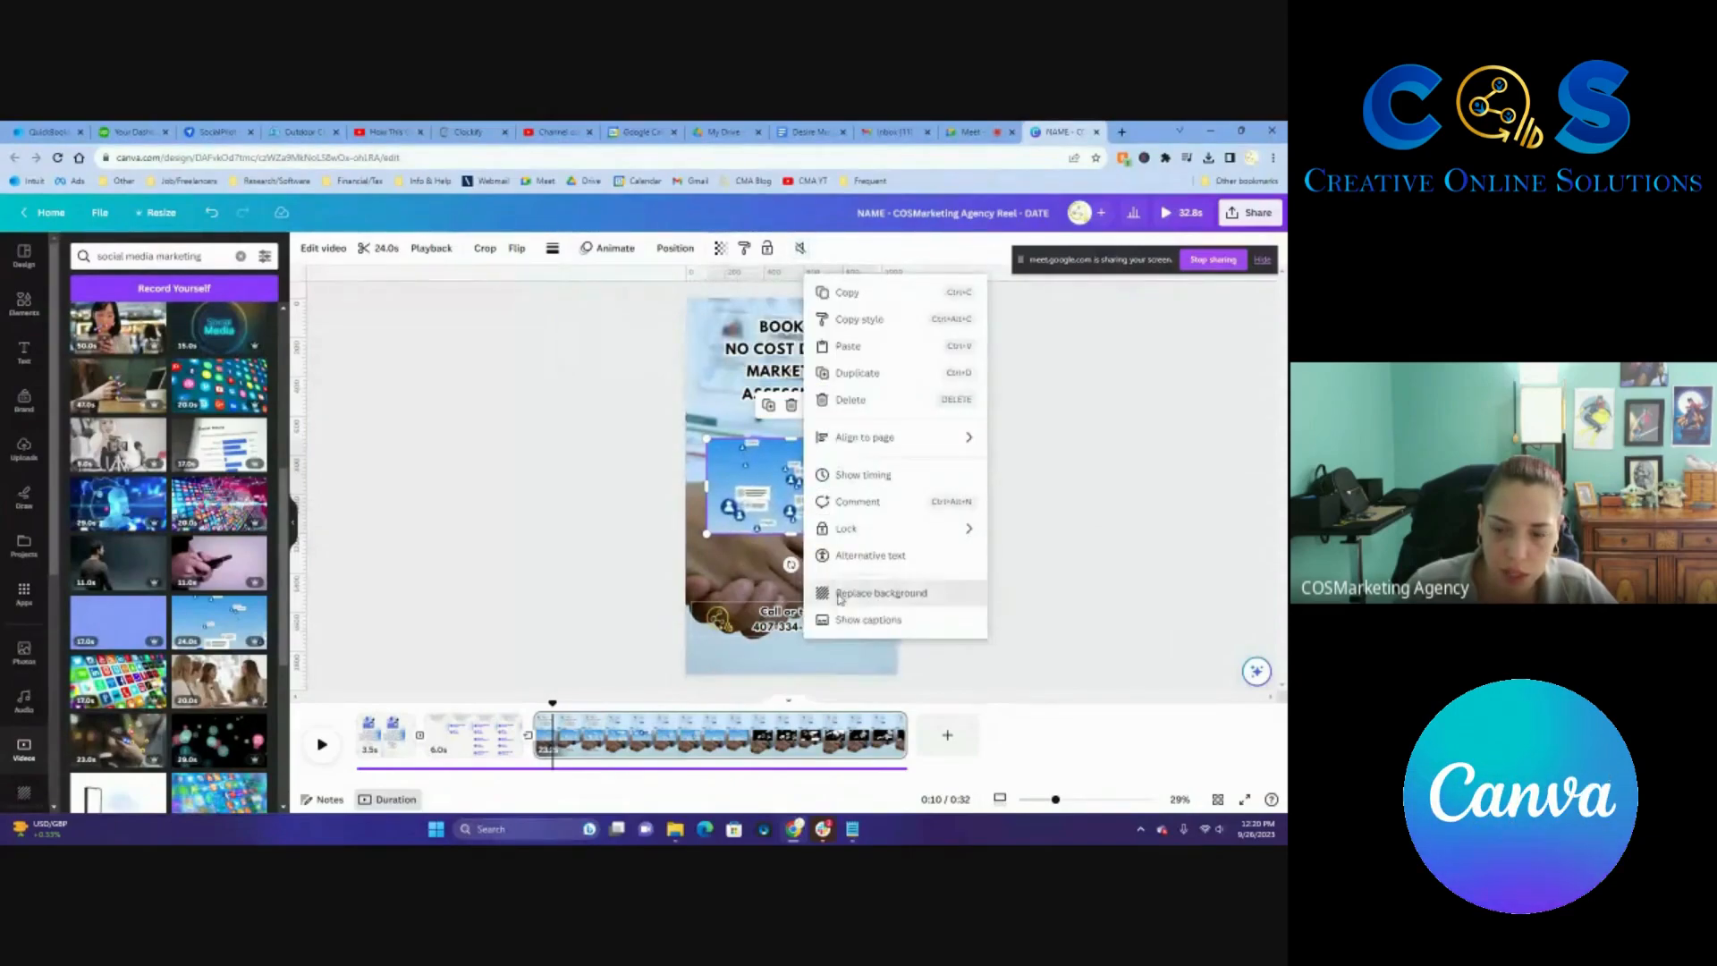
pyautogui.click(872, 593)
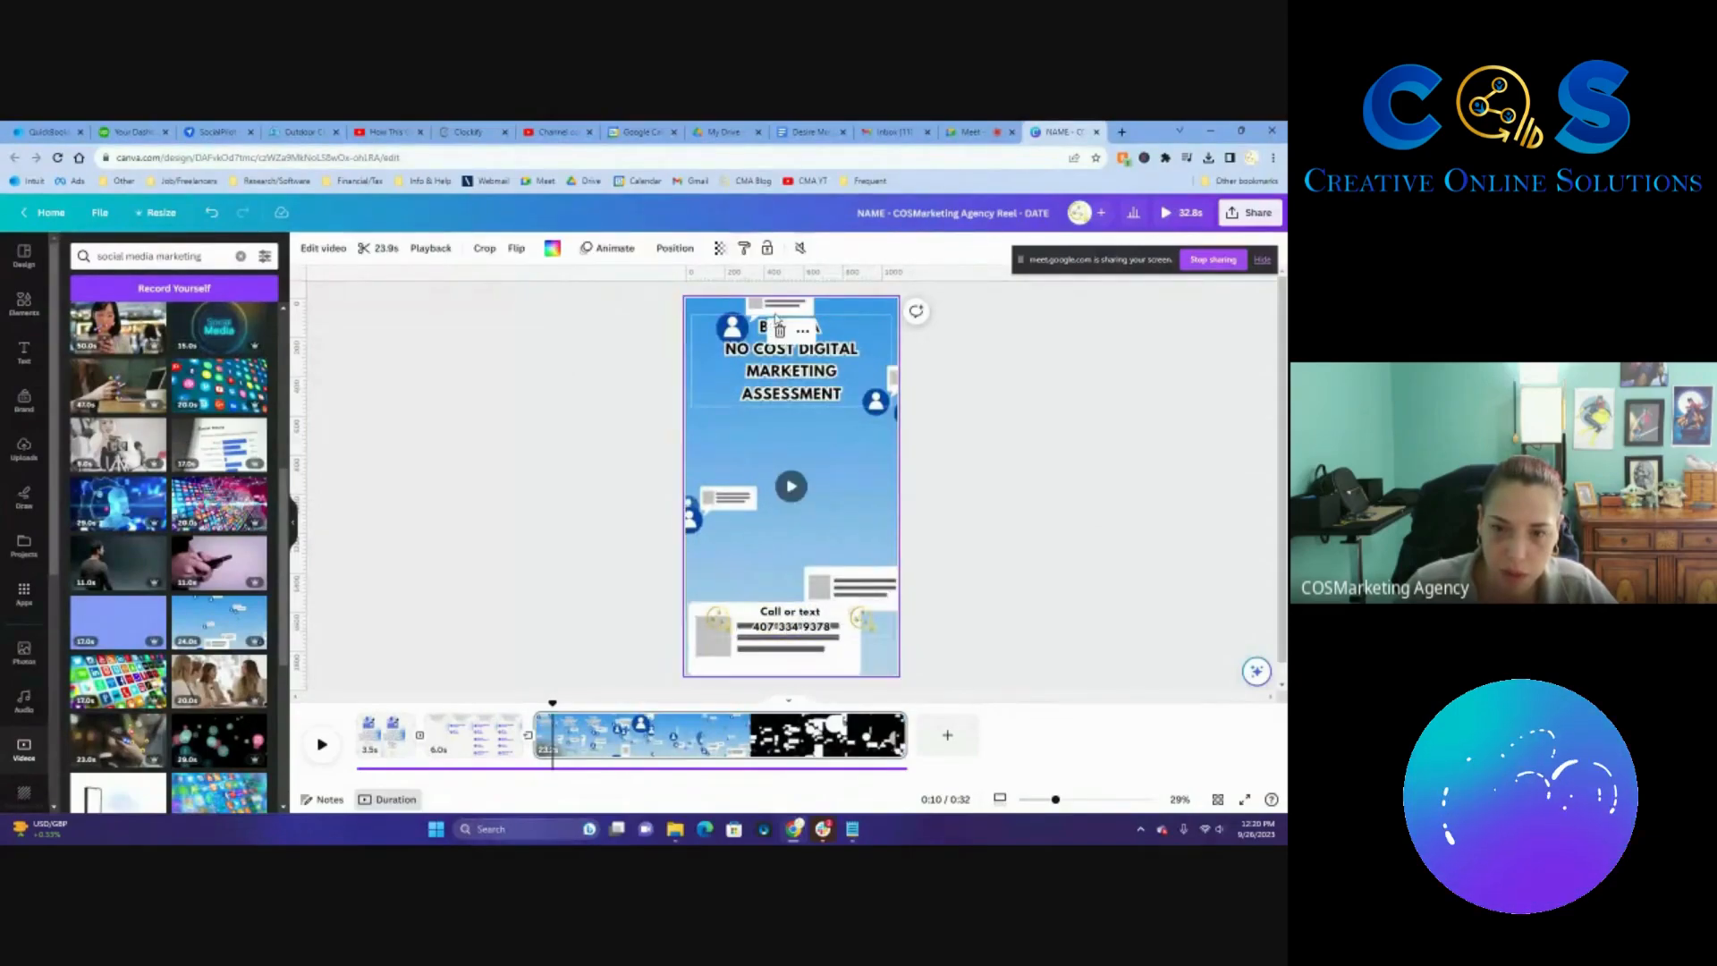
# Set the color of the "BOOK A NO COST DIGITAL MARKETING ASSESSMENT" headline group to black.
pyautogui.click(733, 352)
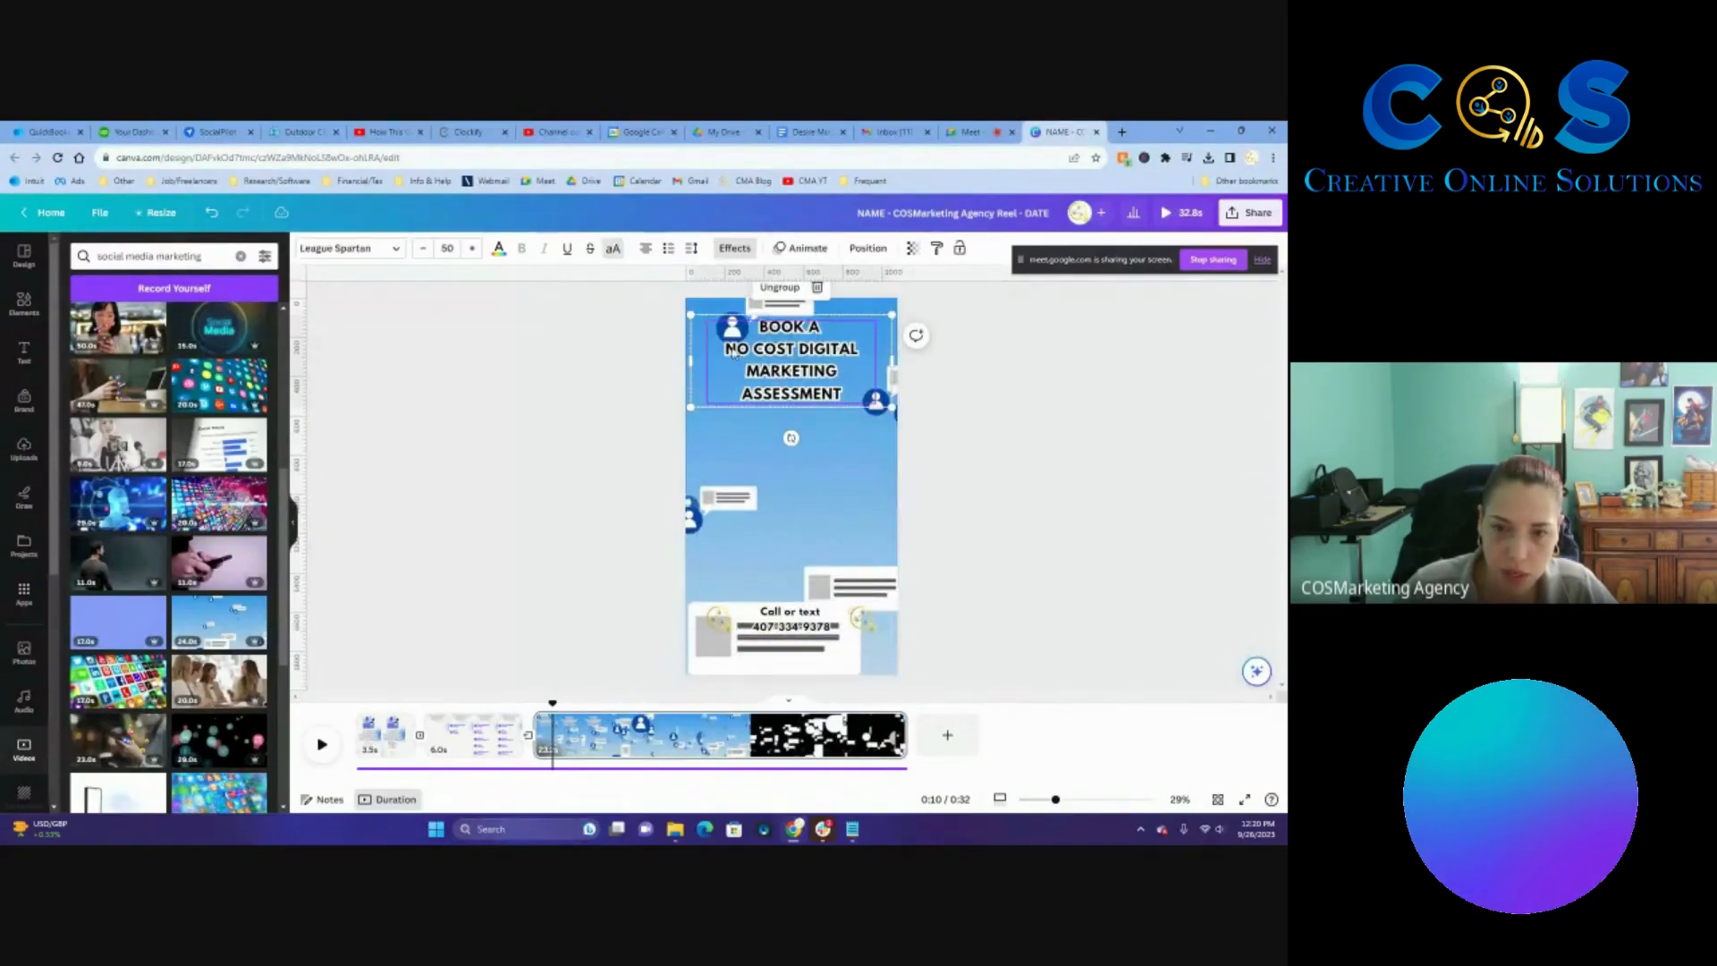
pyautogui.click(500, 248)
pyautogui.click(499, 248)
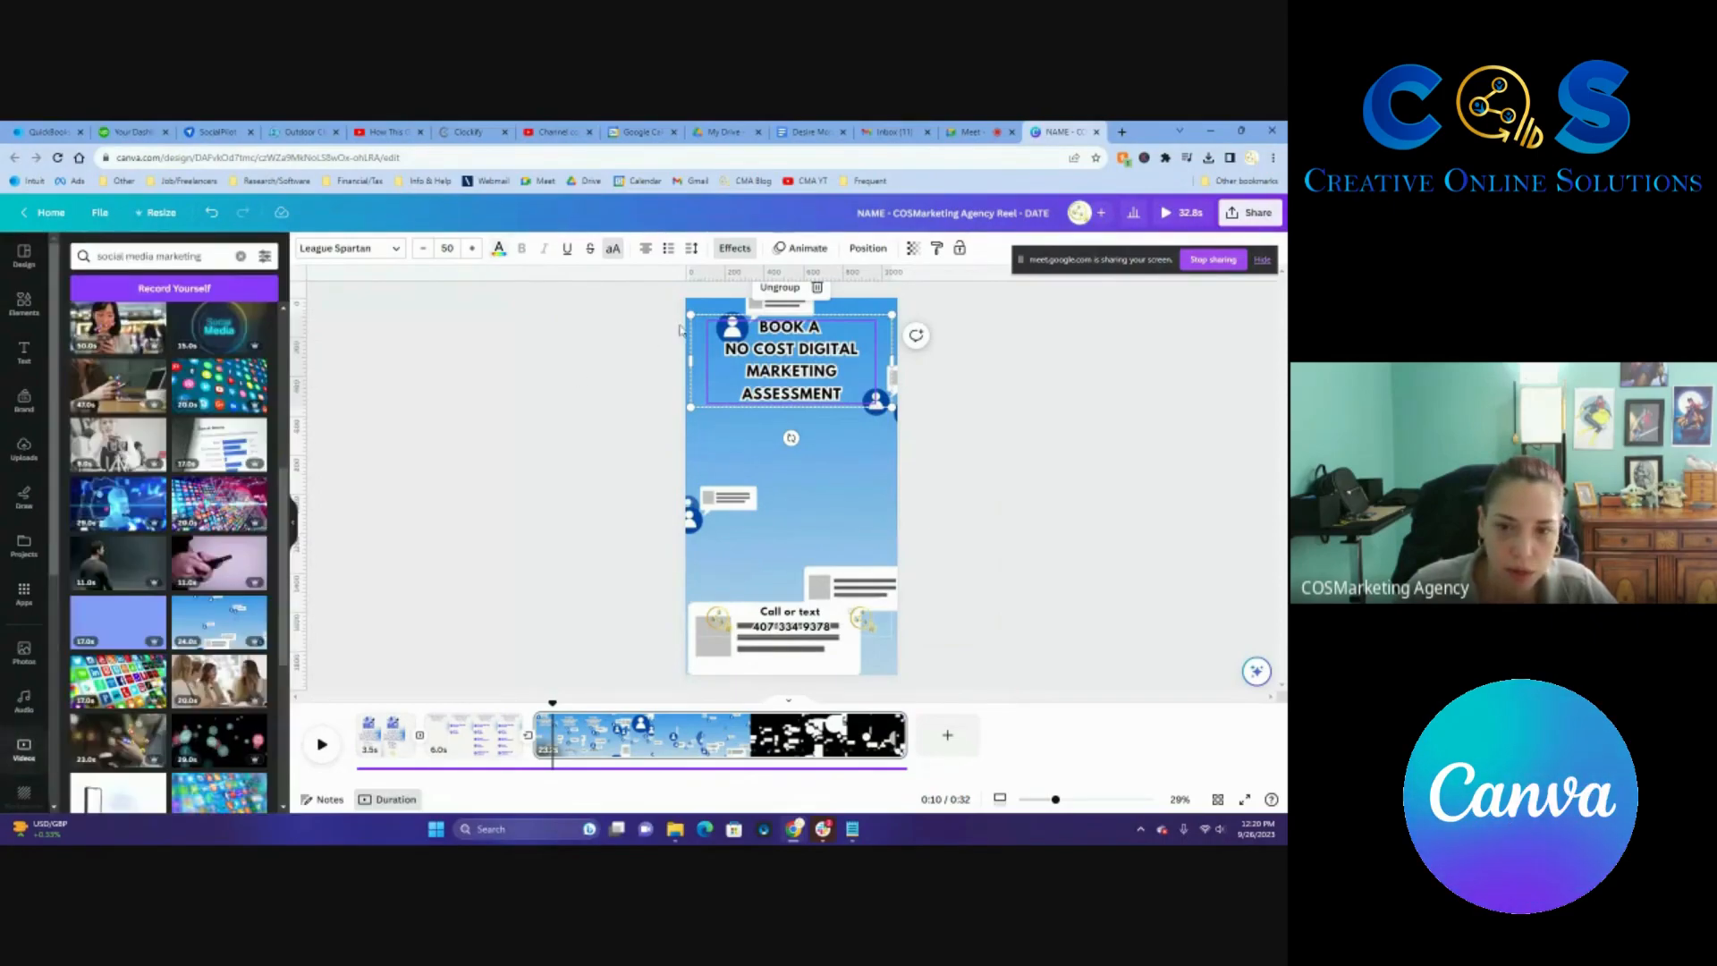
pyautogui.click(950, 399)
pyautogui.click(859, 399)
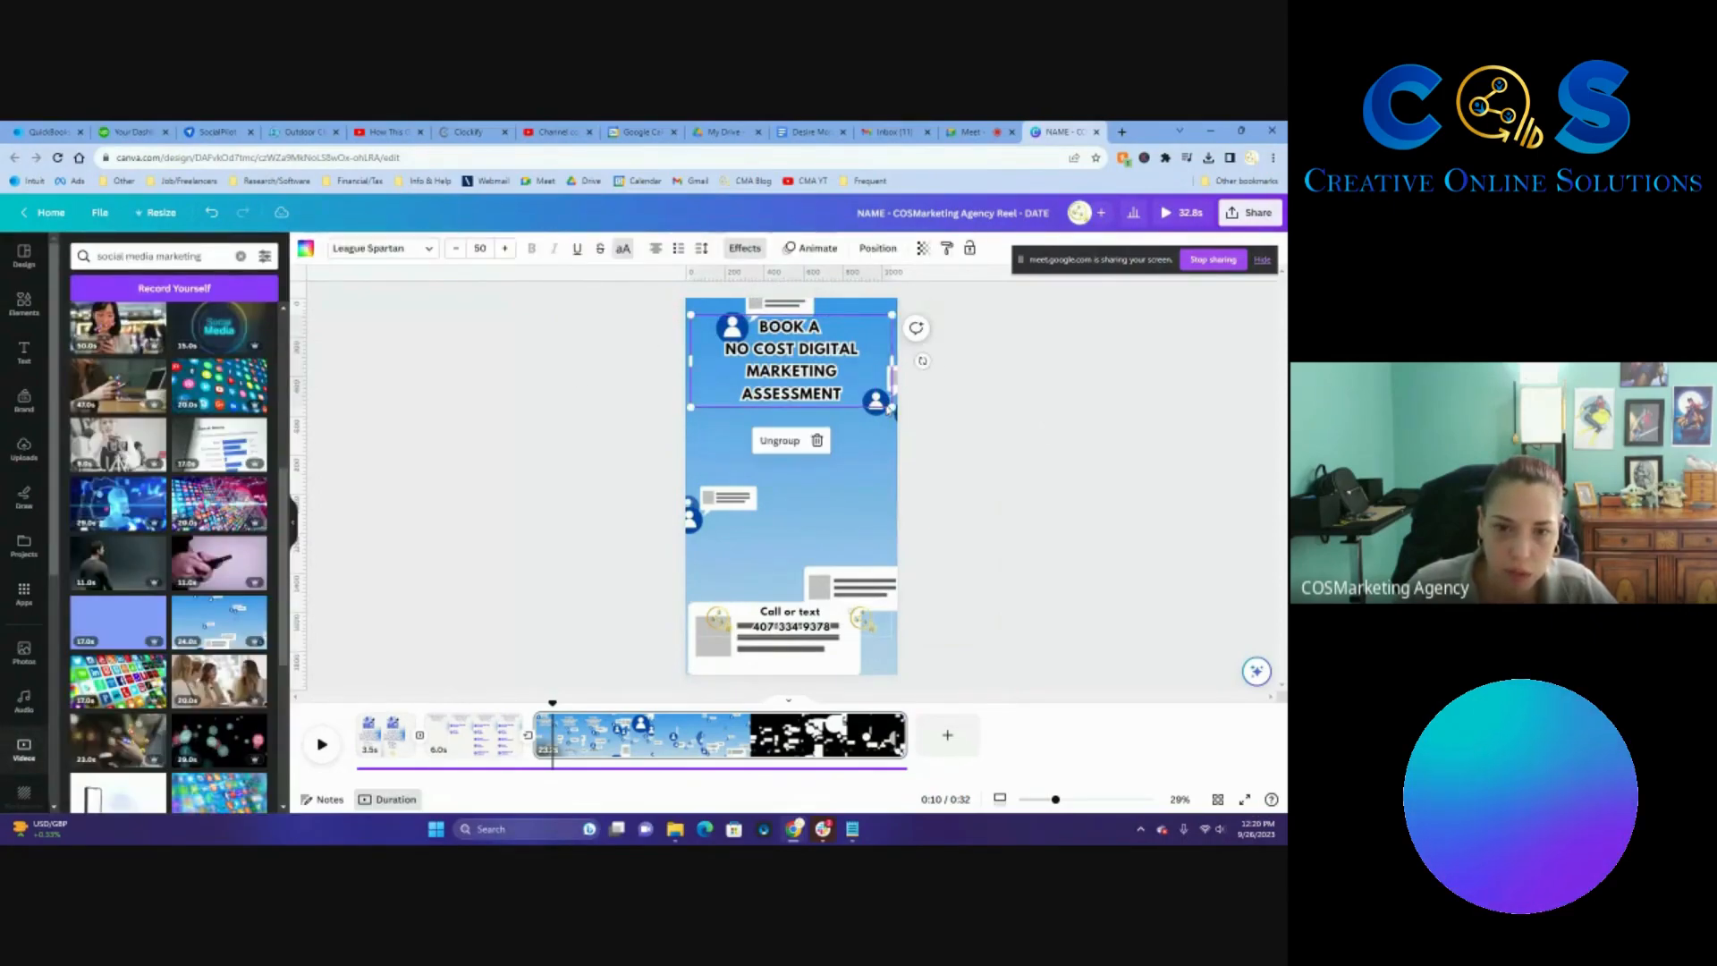
pyautogui.click(306, 249)
pyautogui.click(106, 336)
# Set the color of the "Call or text" contact group to black.
pyautogui.click(753, 607)
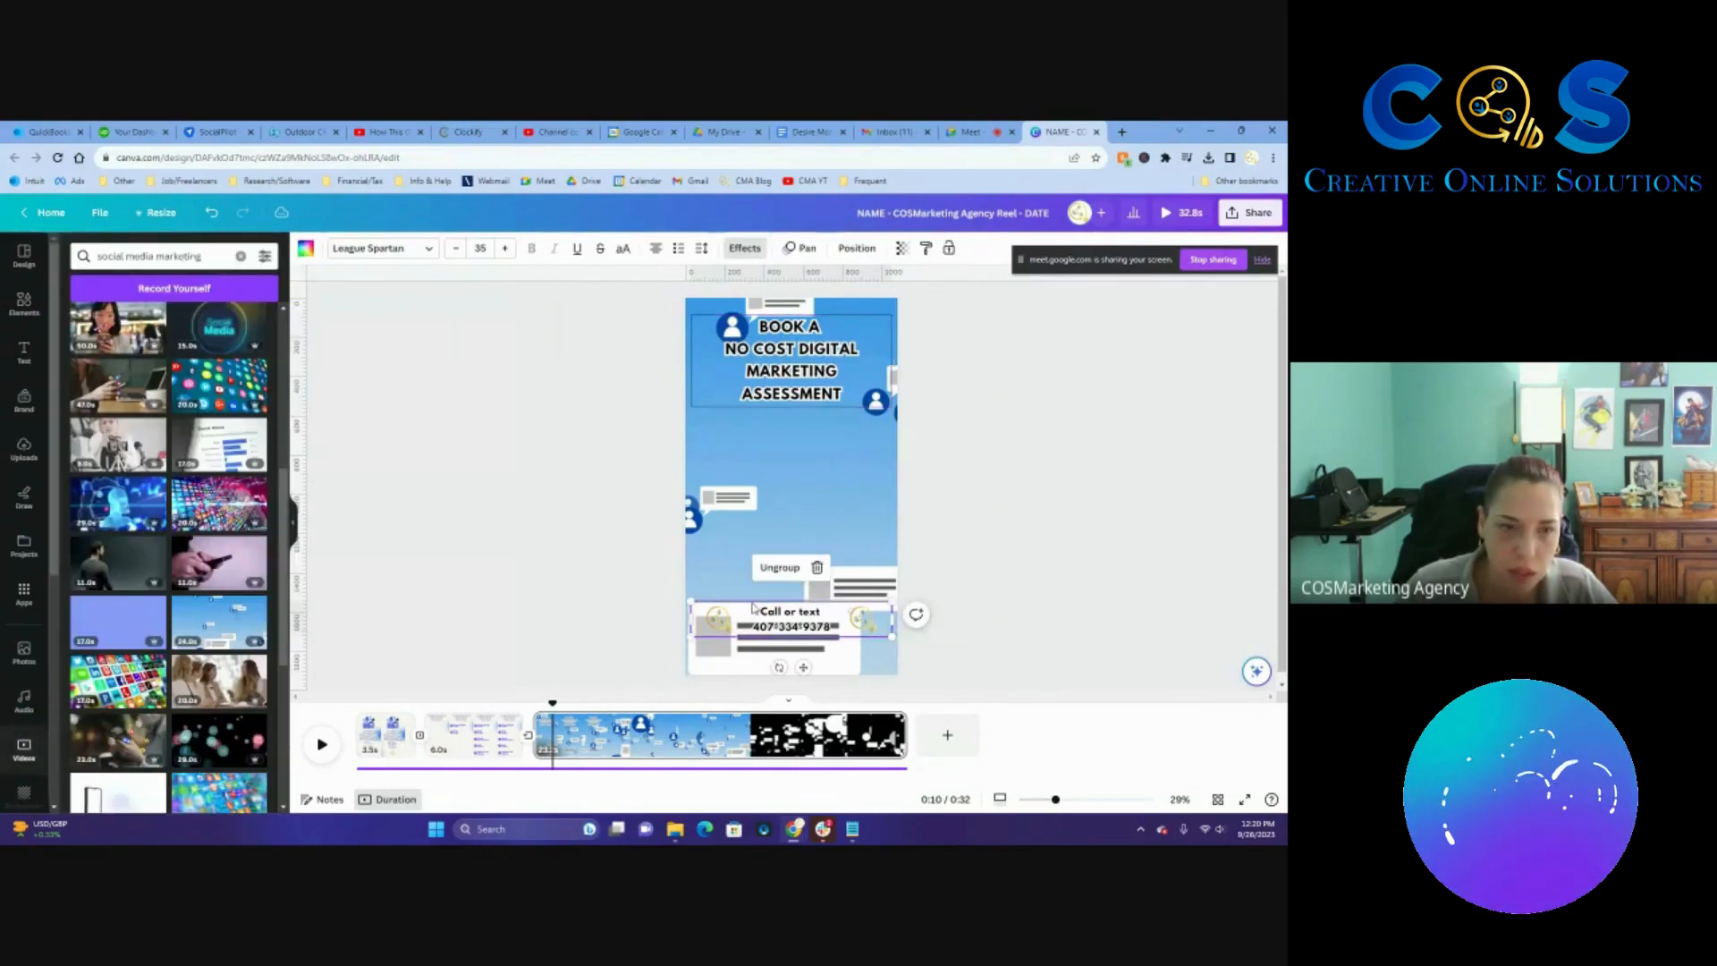
pyautogui.click(306, 249)
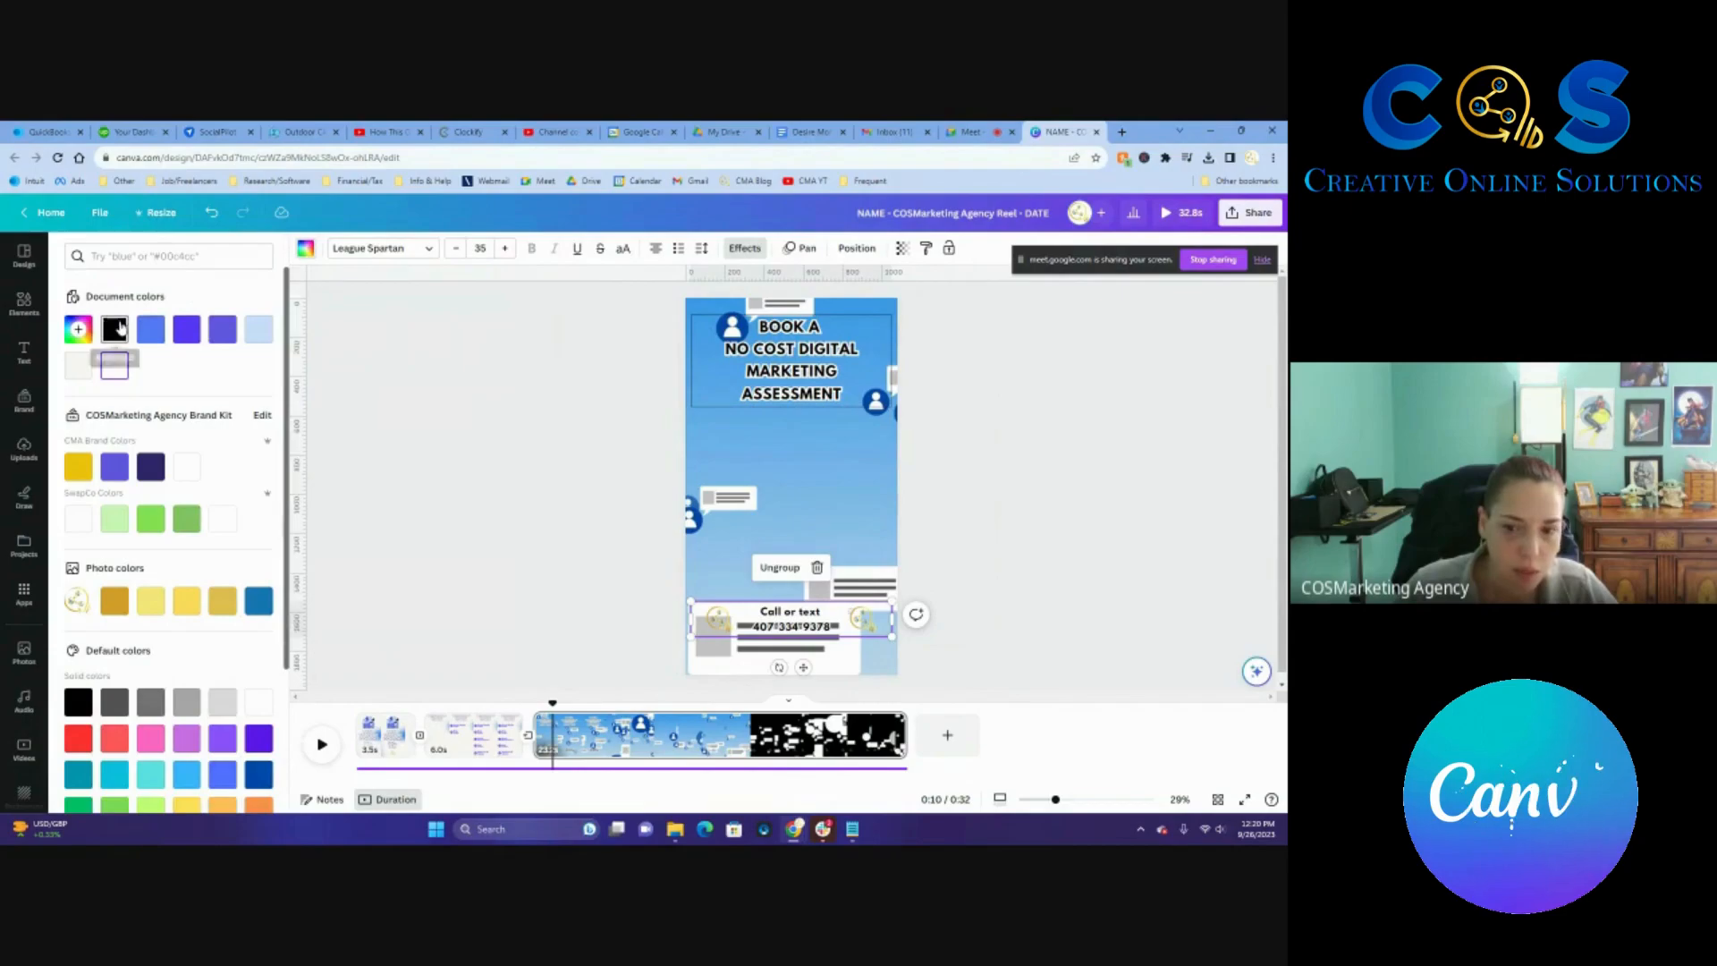
pyautogui.click(1026, 637)
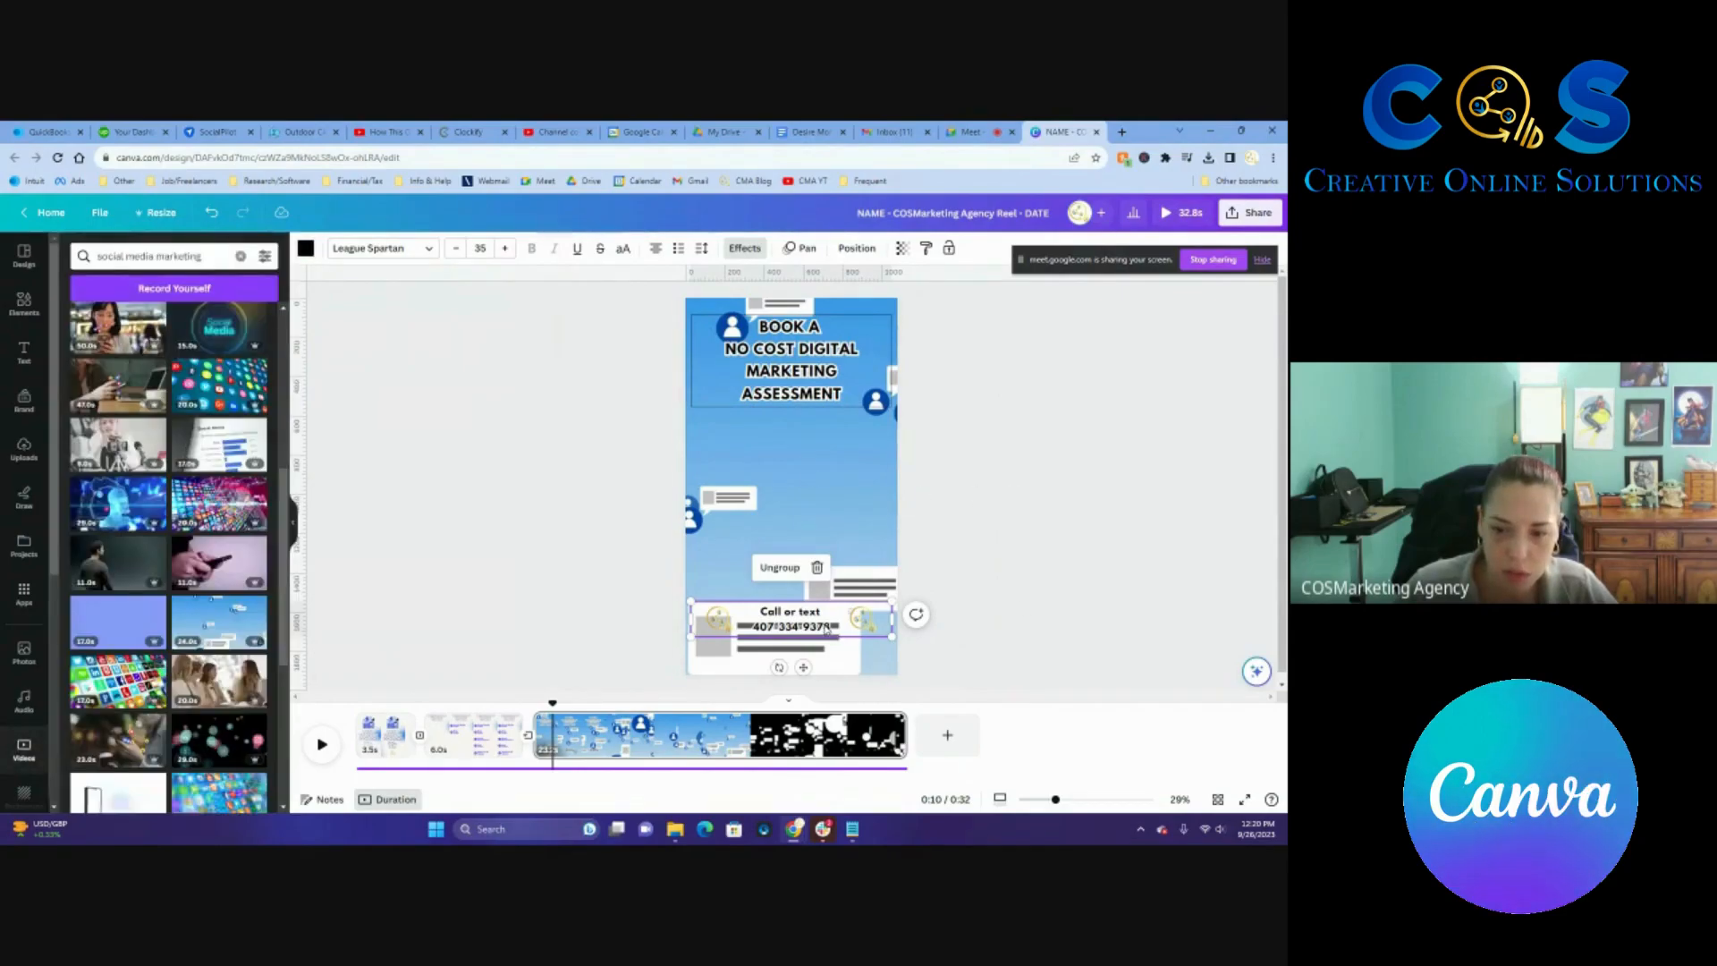
# Move the "Call or text" contact group with its two logos up to just below the headline.
pyautogui.moveTo(824, 629); pyautogui.dragTo(720, 452)
pyautogui.click(860, 617)
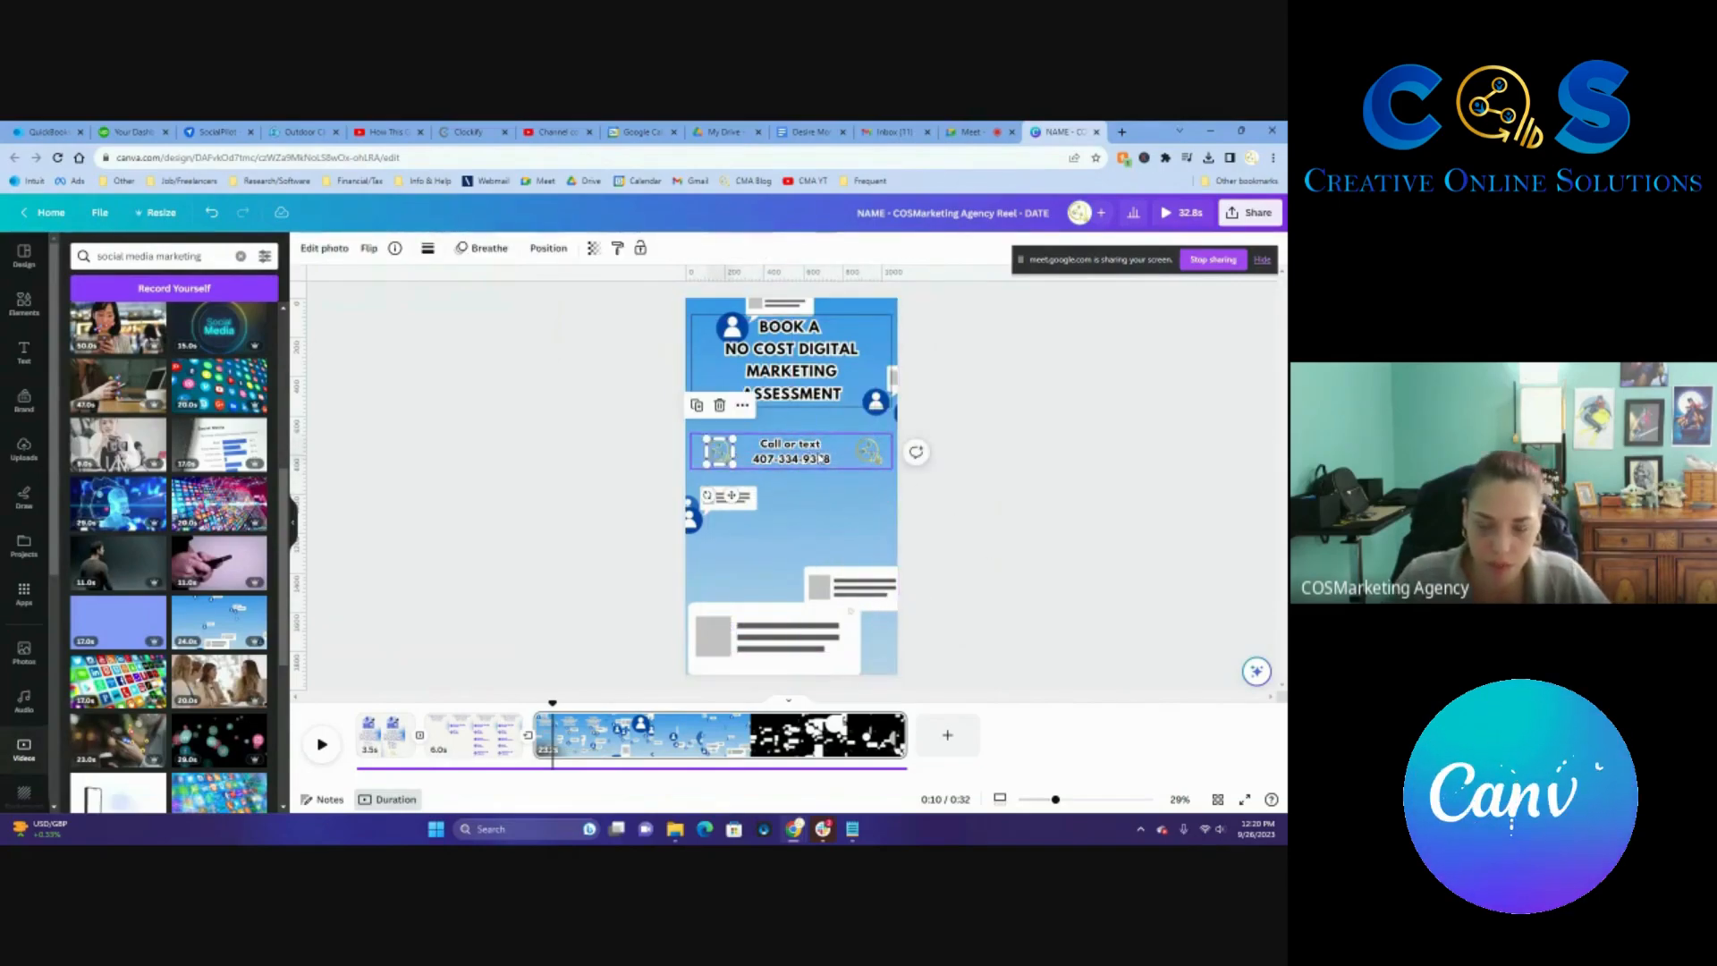
pyautogui.click(833, 439)
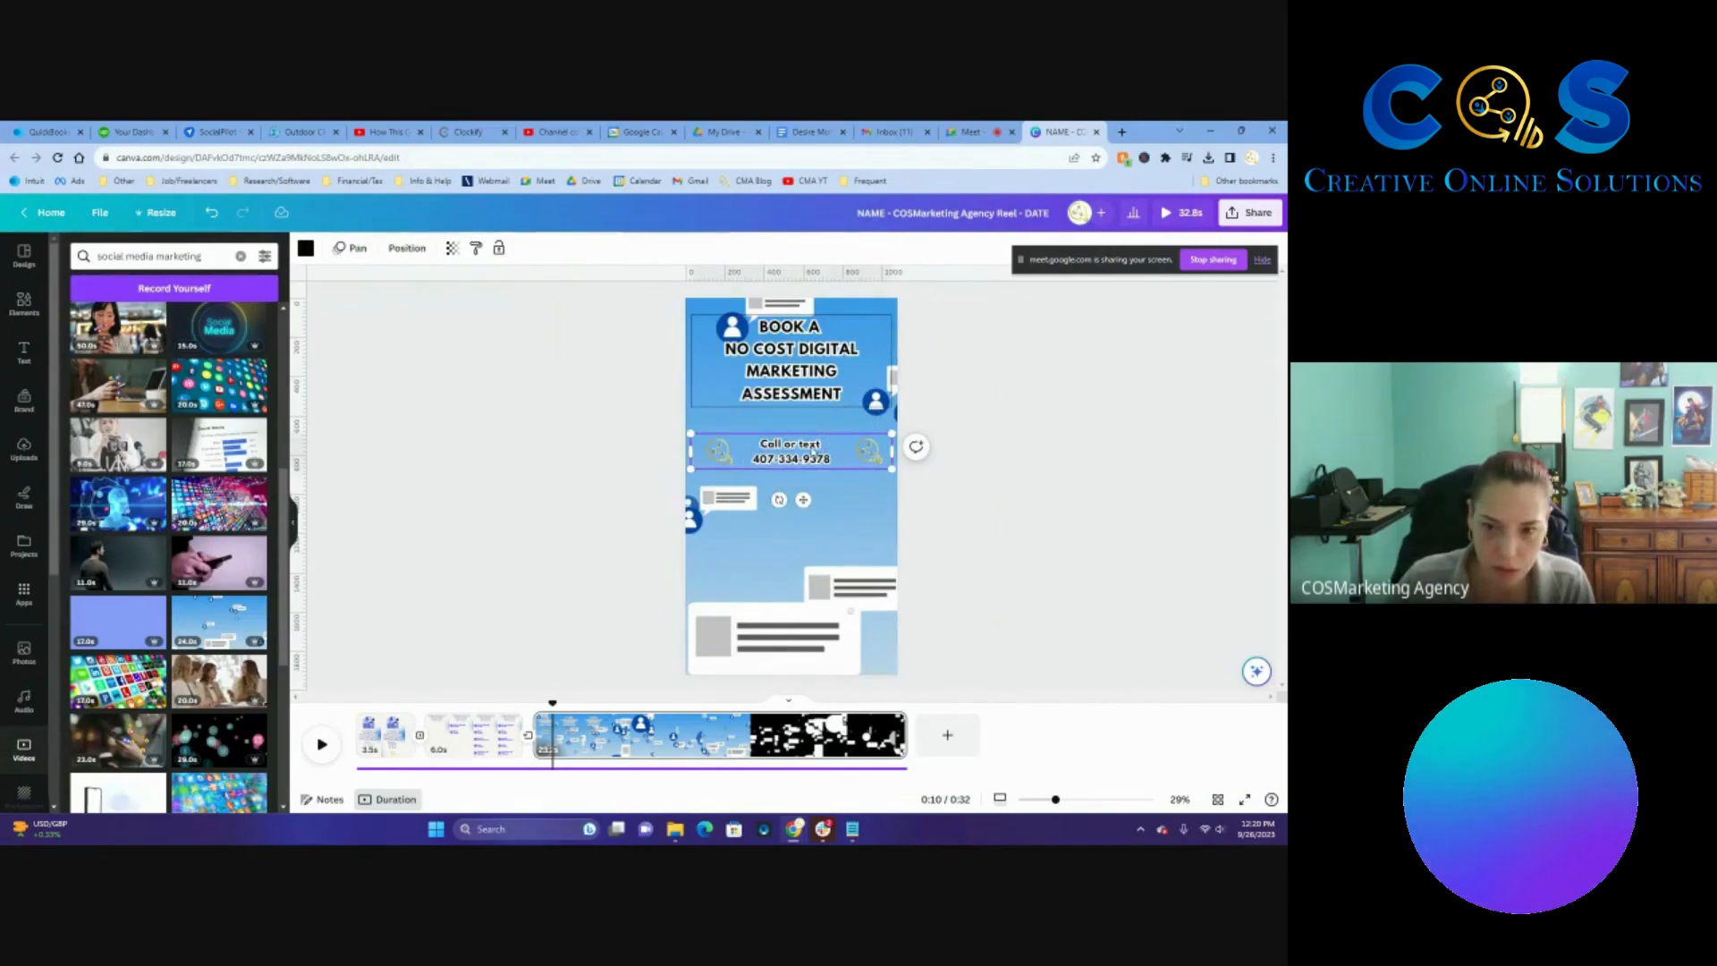
# Group the "Call or text" contact text with its two logos, move the group closer to the headline and set its text size to 38.
pyautogui.click(870, 457)
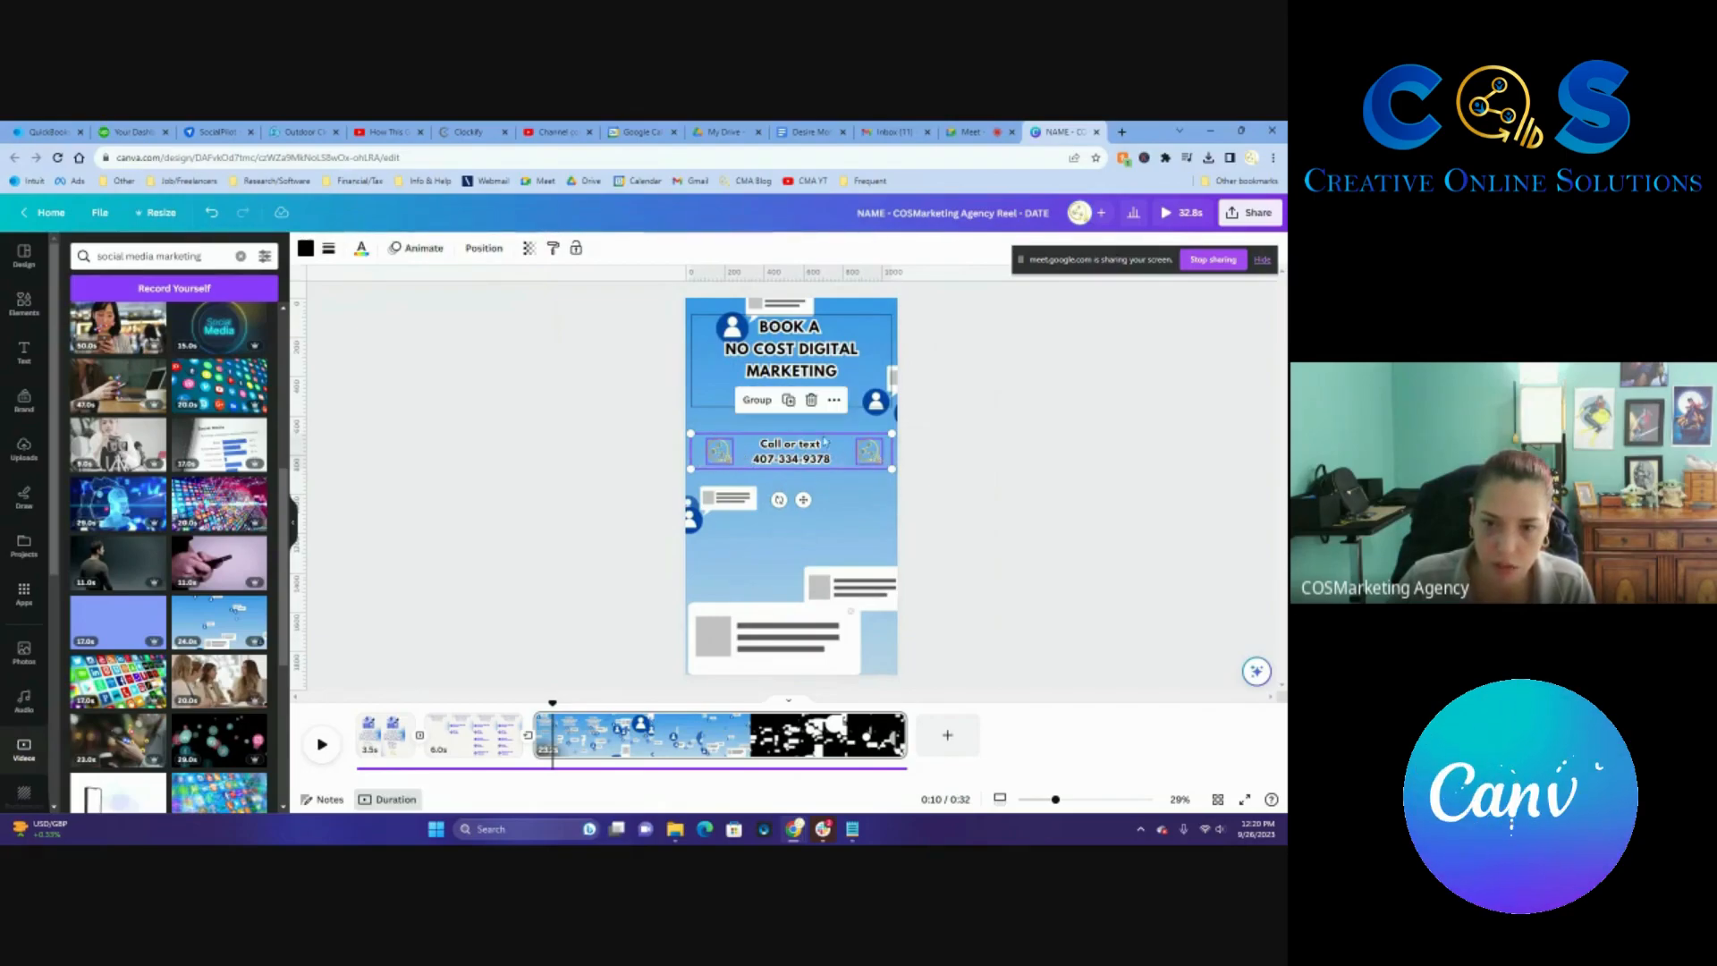
pyautogui.click(760, 401)
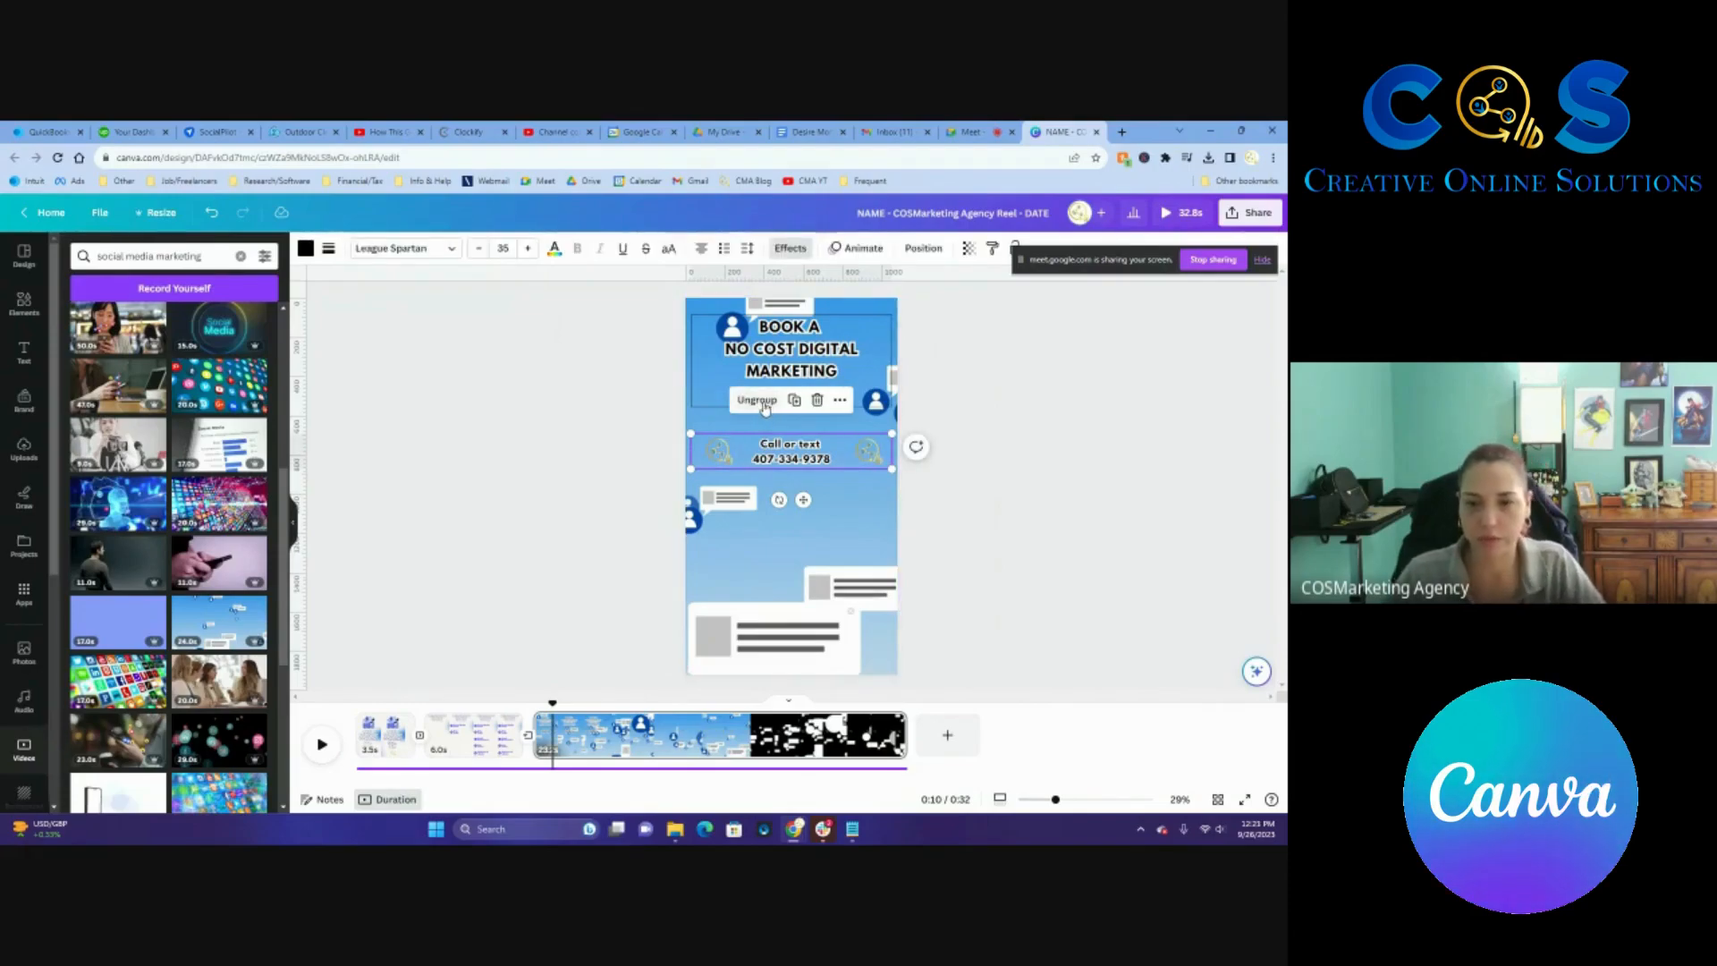
pyautogui.moveTo(769, 458)
pyautogui.mouseDown()
pyautogui.moveTo(766, 640)
pyautogui.moveTo(768, 438)
pyautogui.mouseUp()
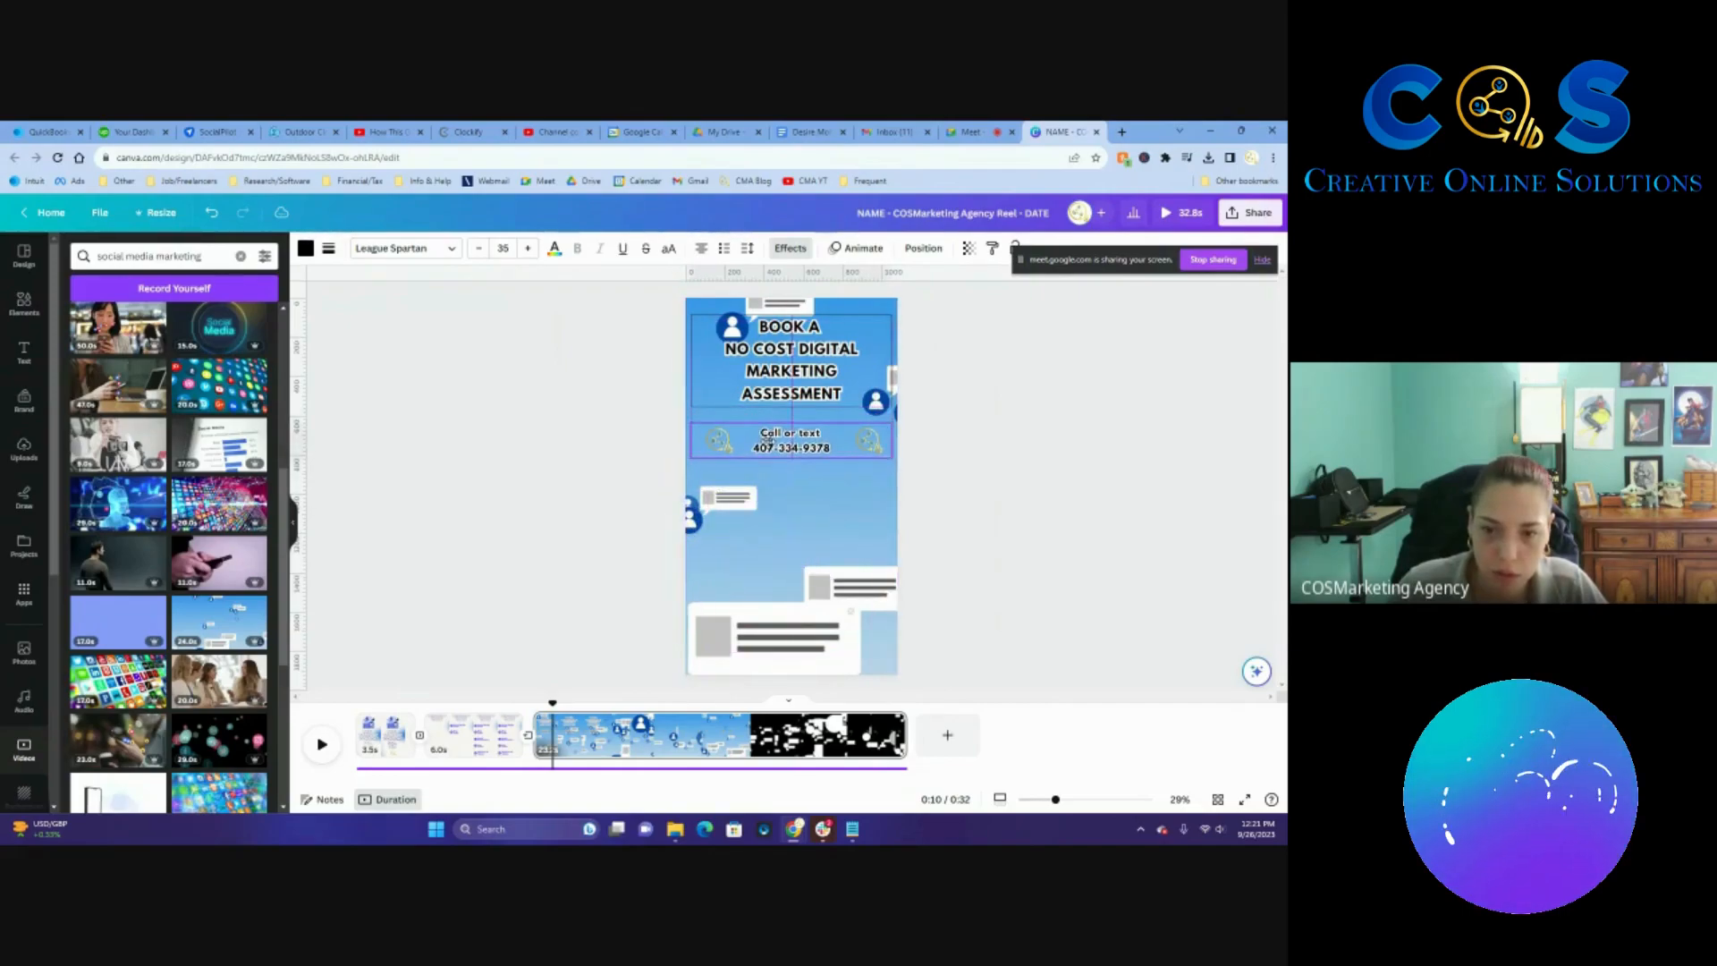
pyautogui.click(527, 251)
pyautogui.click(528, 250)
# Enlarge the "BOOK A NO COST DIGITAL MARKETING ASSESSMENT" headline to size 61 and move the headline and contact groups lower on the page.
pyautogui.click(787, 329)
pyautogui.click(472, 251)
pyautogui.click(472, 251)
pyautogui.click(471, 251)
pyautogui.click(471, 251)
pyautogui.click(471, 252)
pyautogui.click(471, 253)
pyautogui.click(472, 253)
pyautogui.click(472, 253)
pyautogui.click(471, 253)
pyautogui.click(472, 253)
pyautogui.click(472, 254)
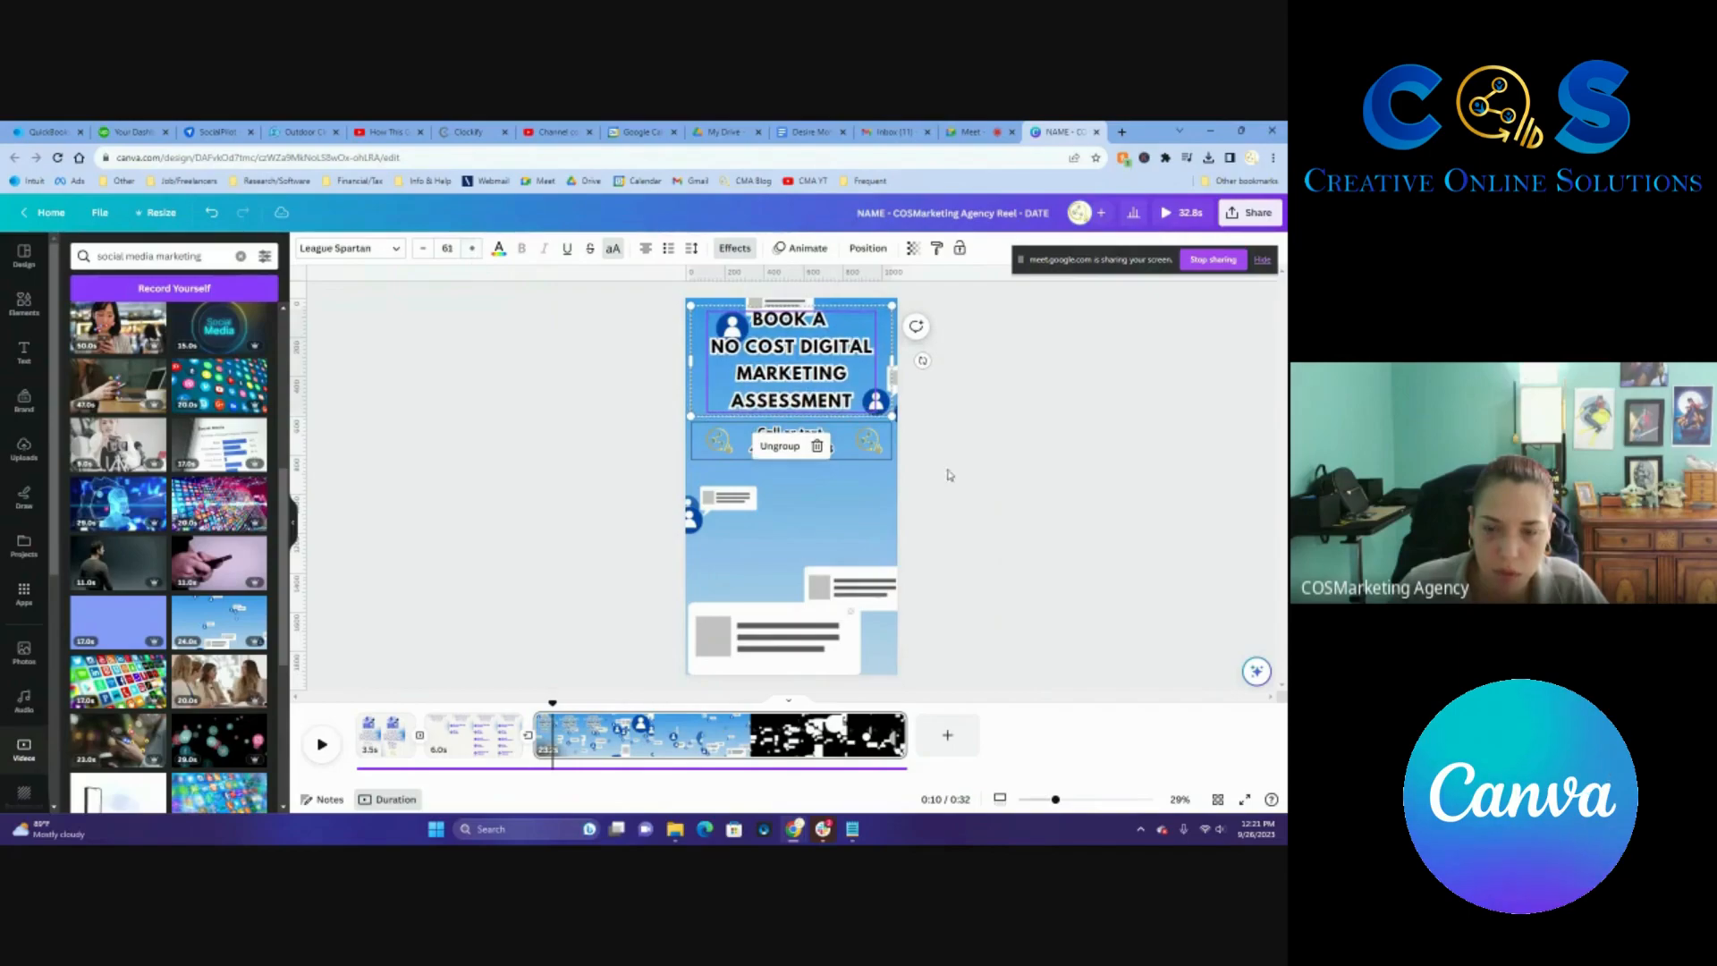
pyautogui.moveTo(776, 393); pyautogui.dragTo(804, 489)
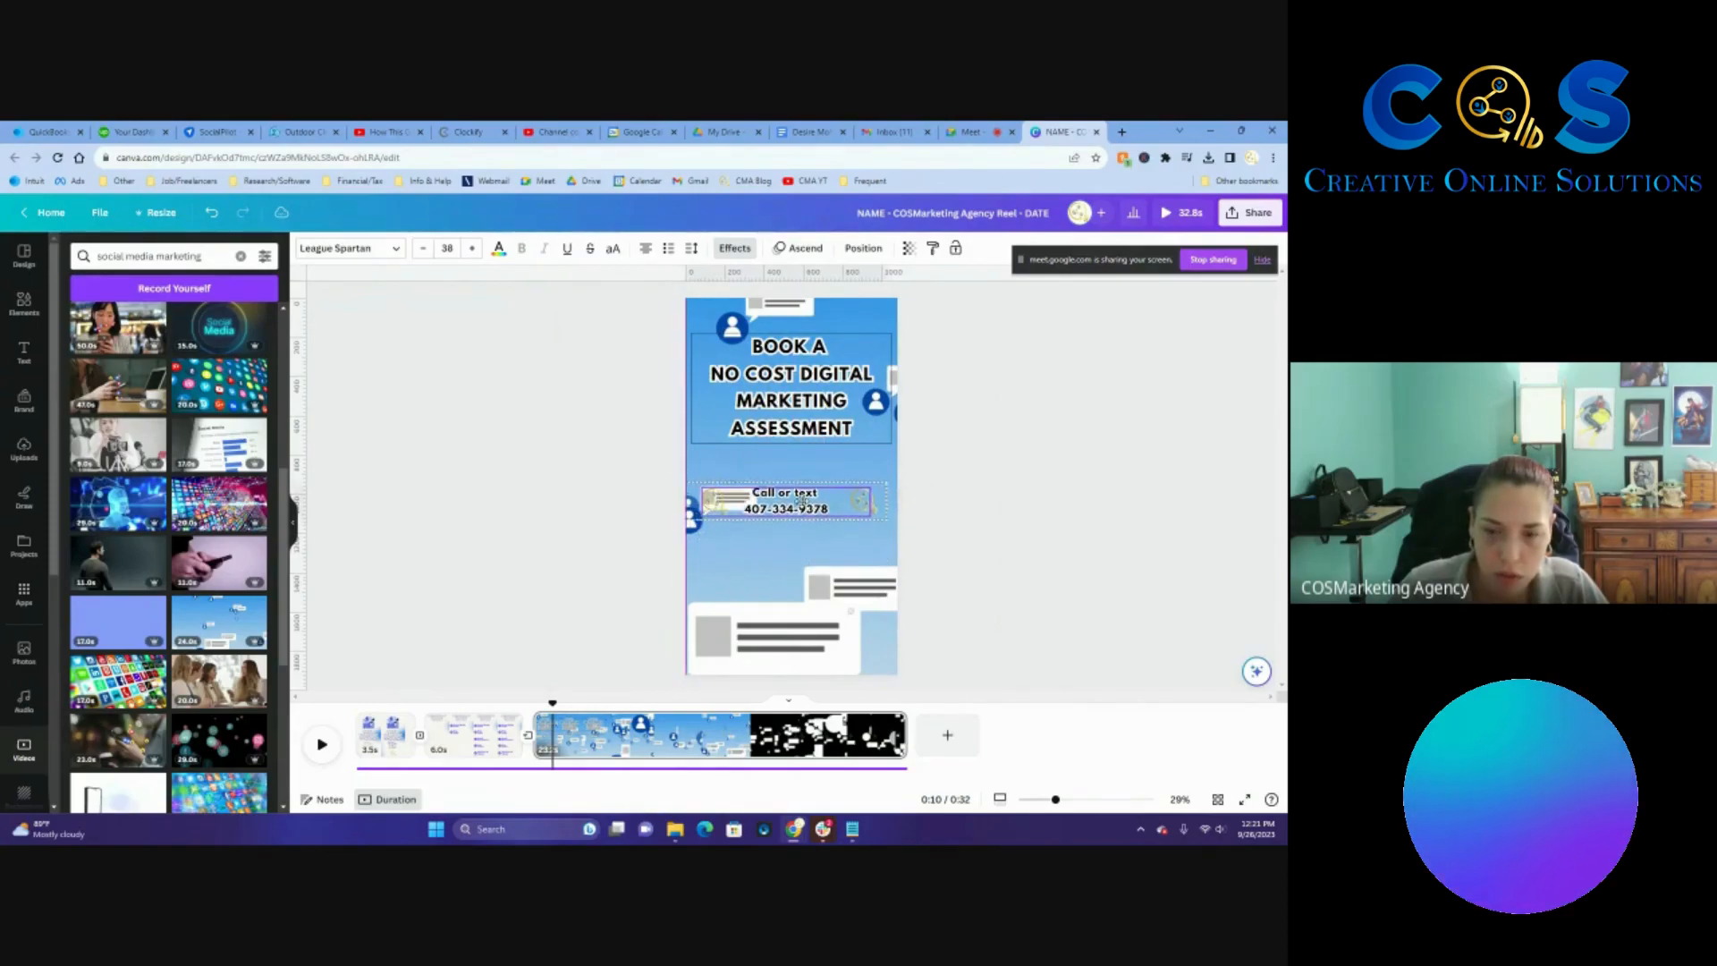
# Trim the closing page to about 4.5 seconds and play it back to check the timing.
pyautogui.moveTo(904, 736); pyautogui.dragTo(603, 739)
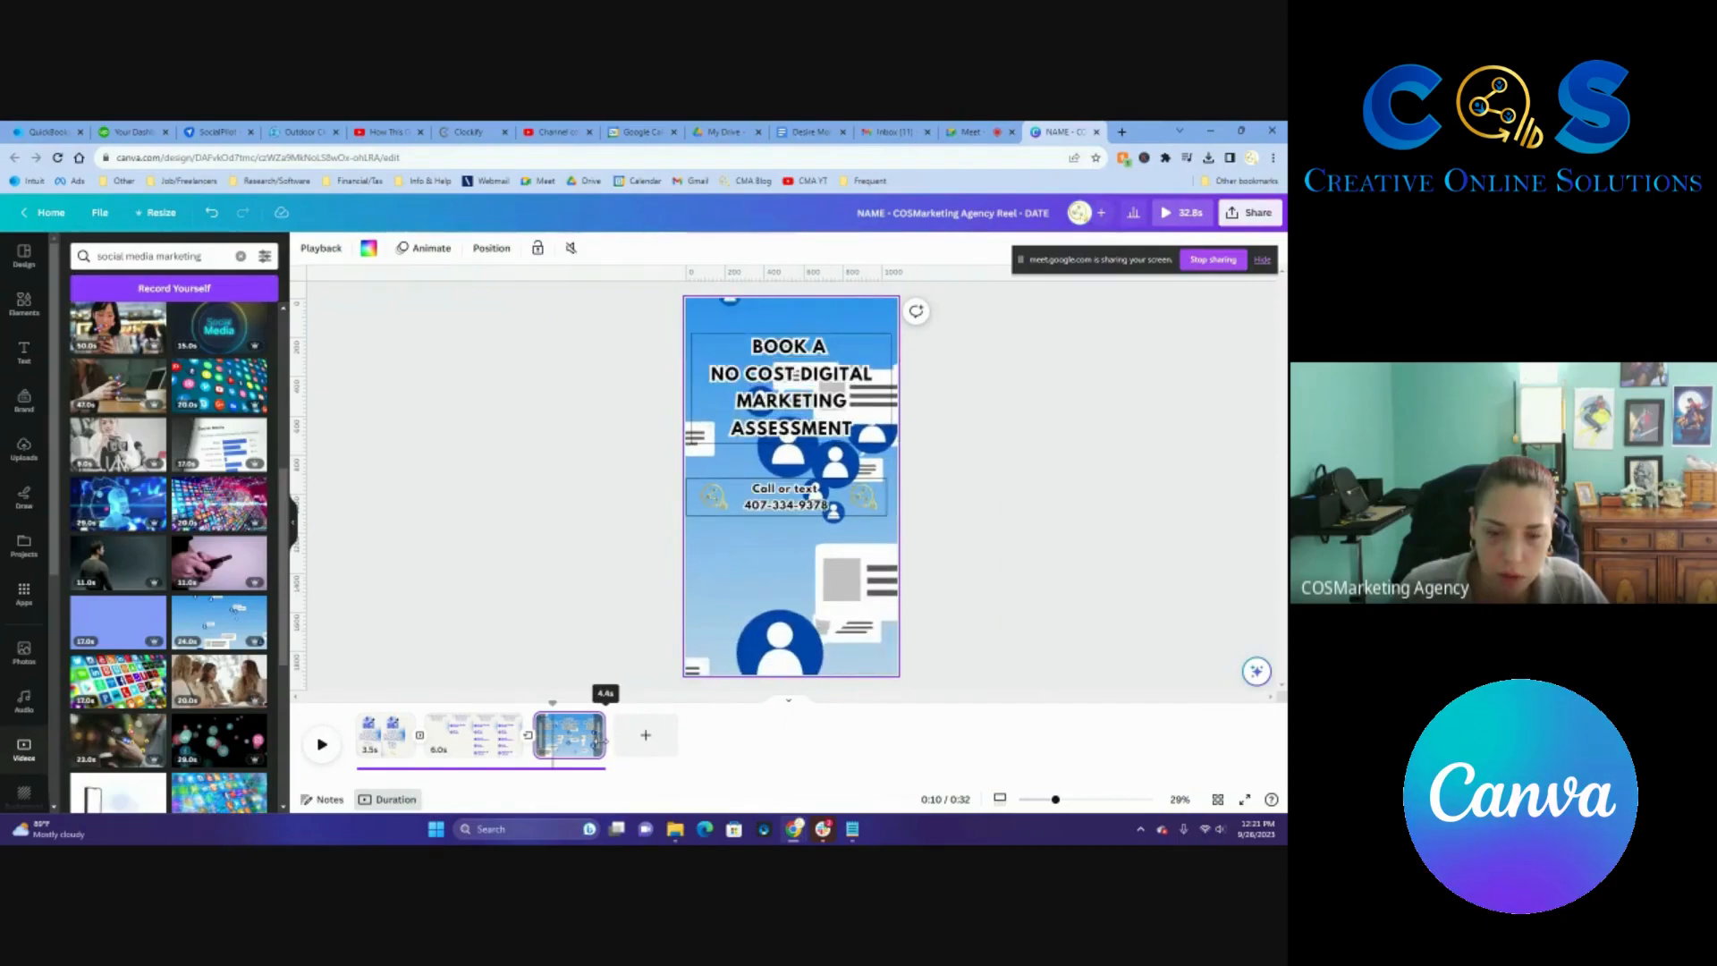
pyautogui.moveTo(603, 739); pyautogui.dragTo(534, 703)
pyautogui.click(333, 751)
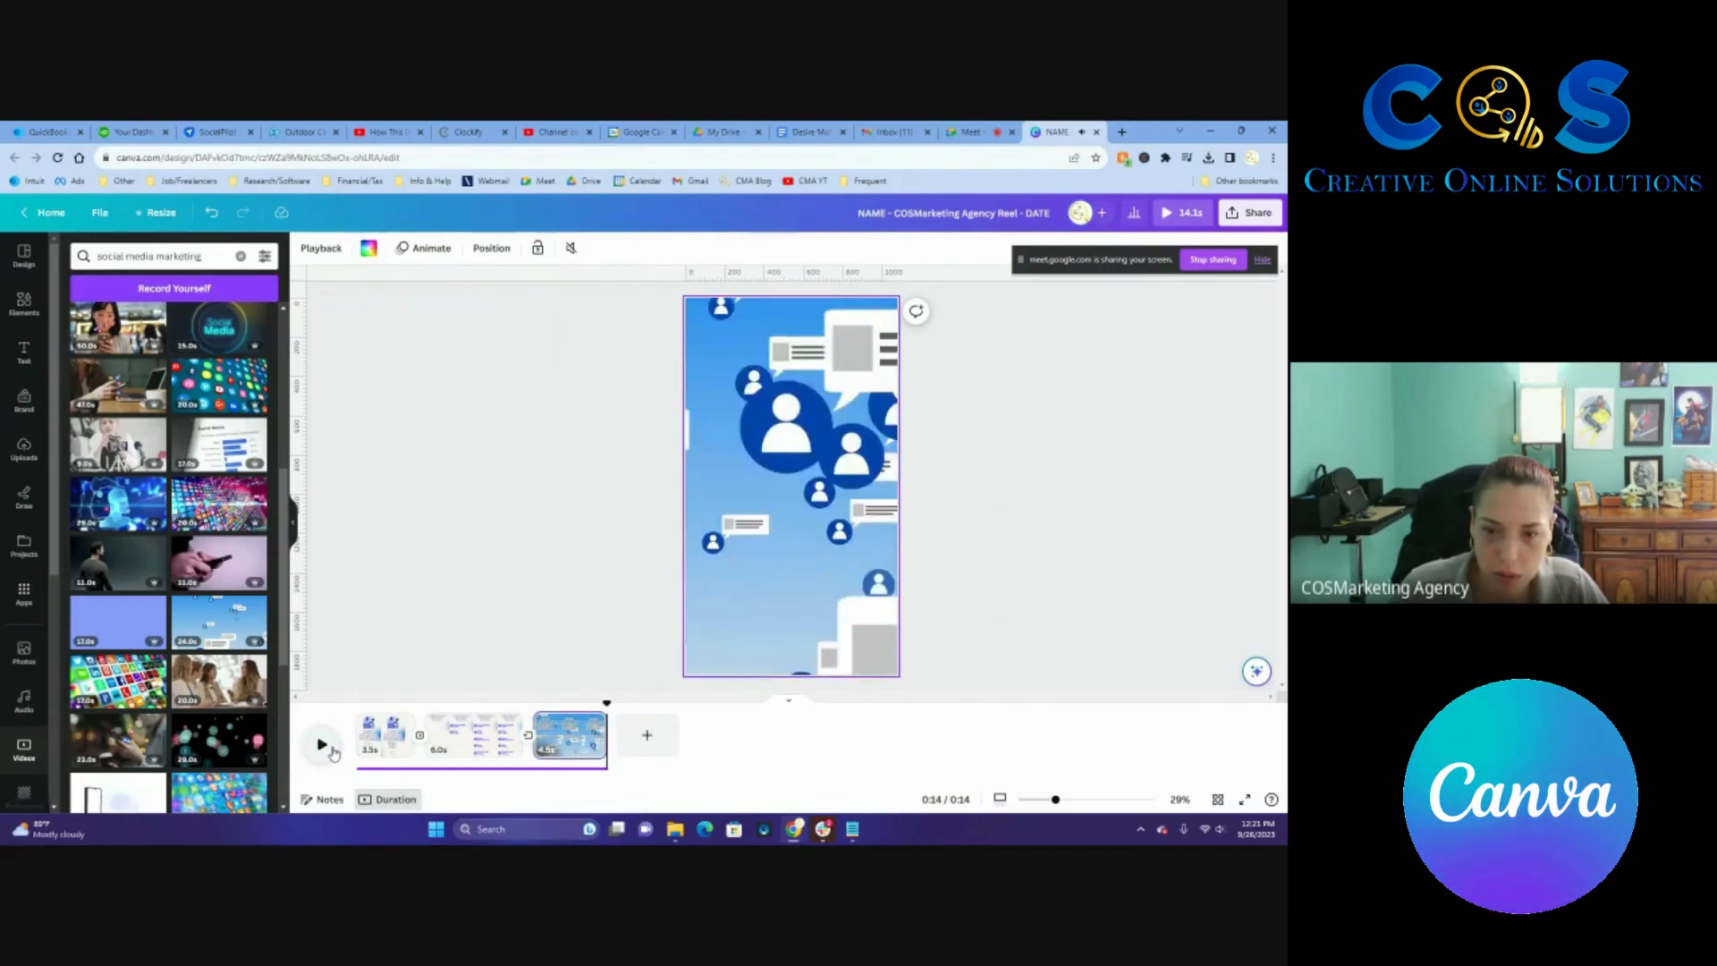
pyautogui.moveTo(567, 705); pyautogui.dragTo(560, 705)
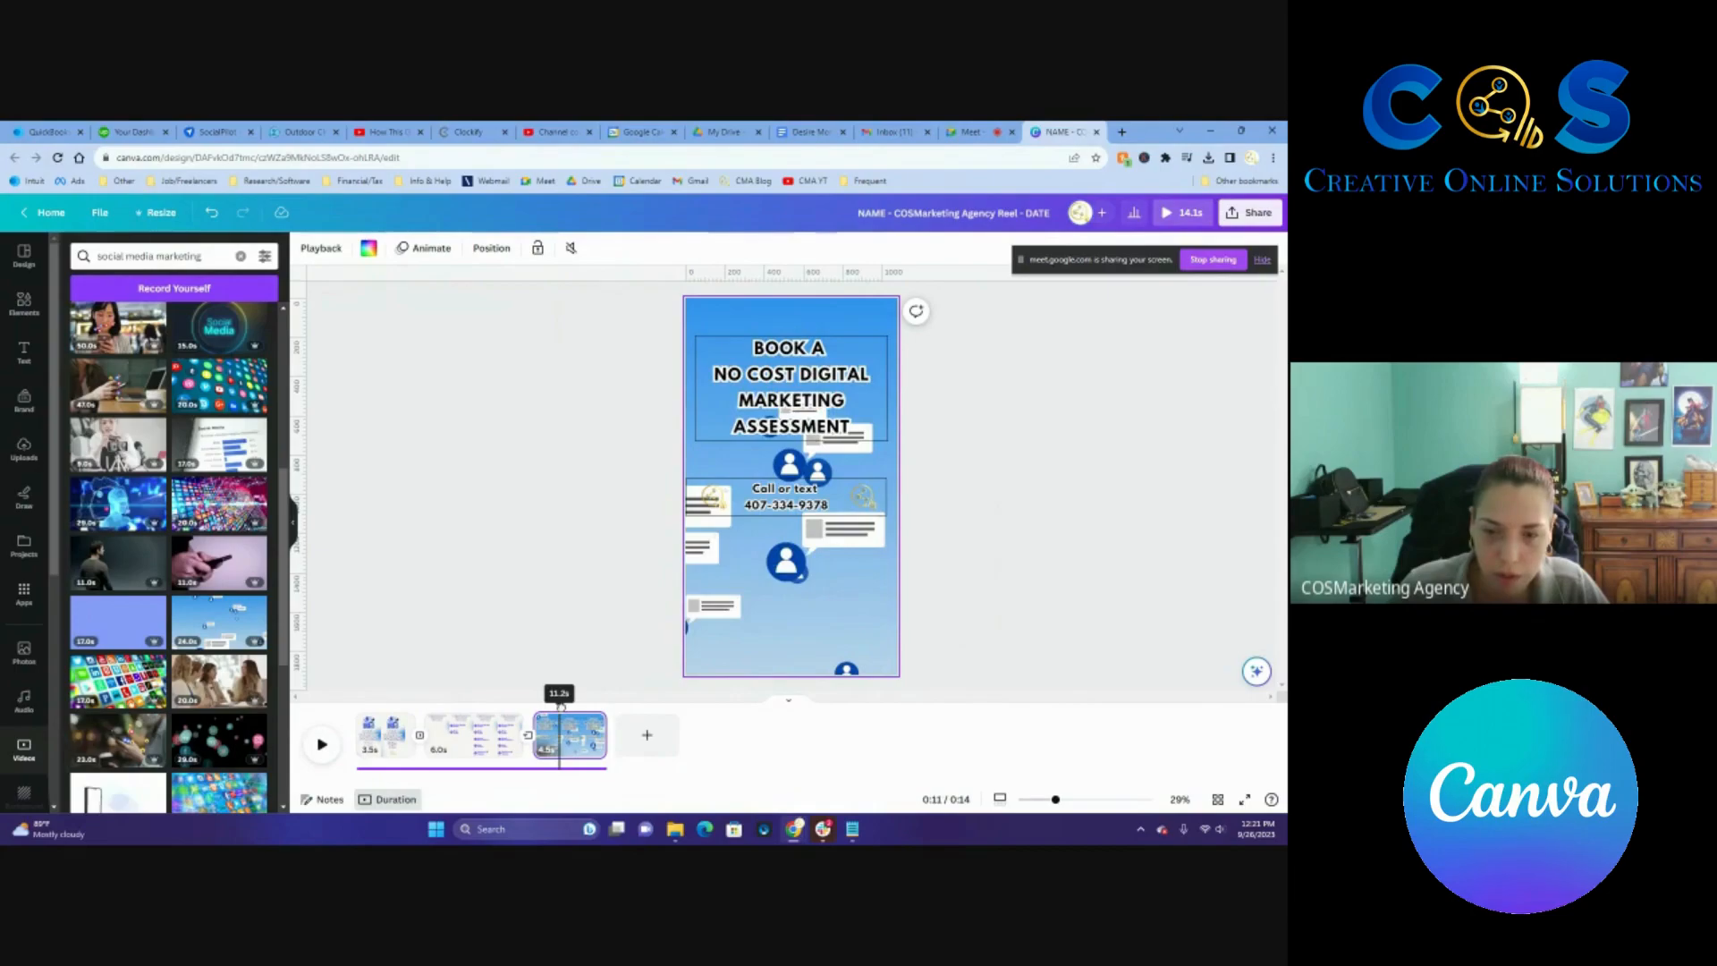
pyautogui.click(814, 500)
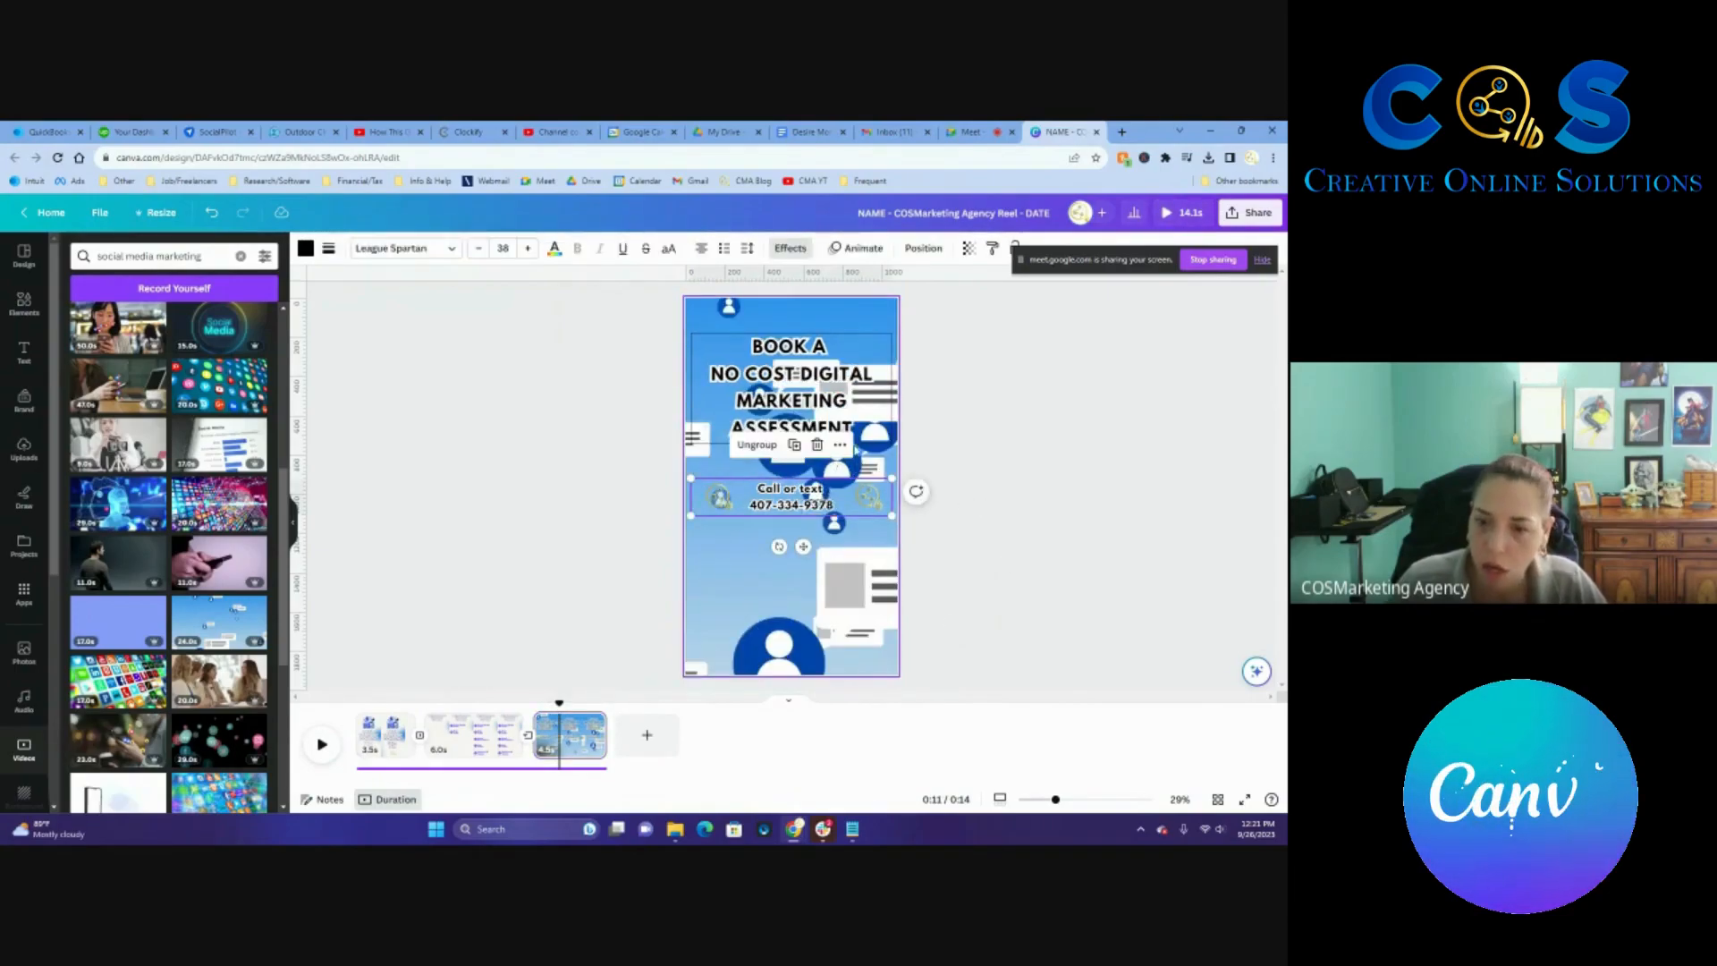
pyautogui.click(838, 445)
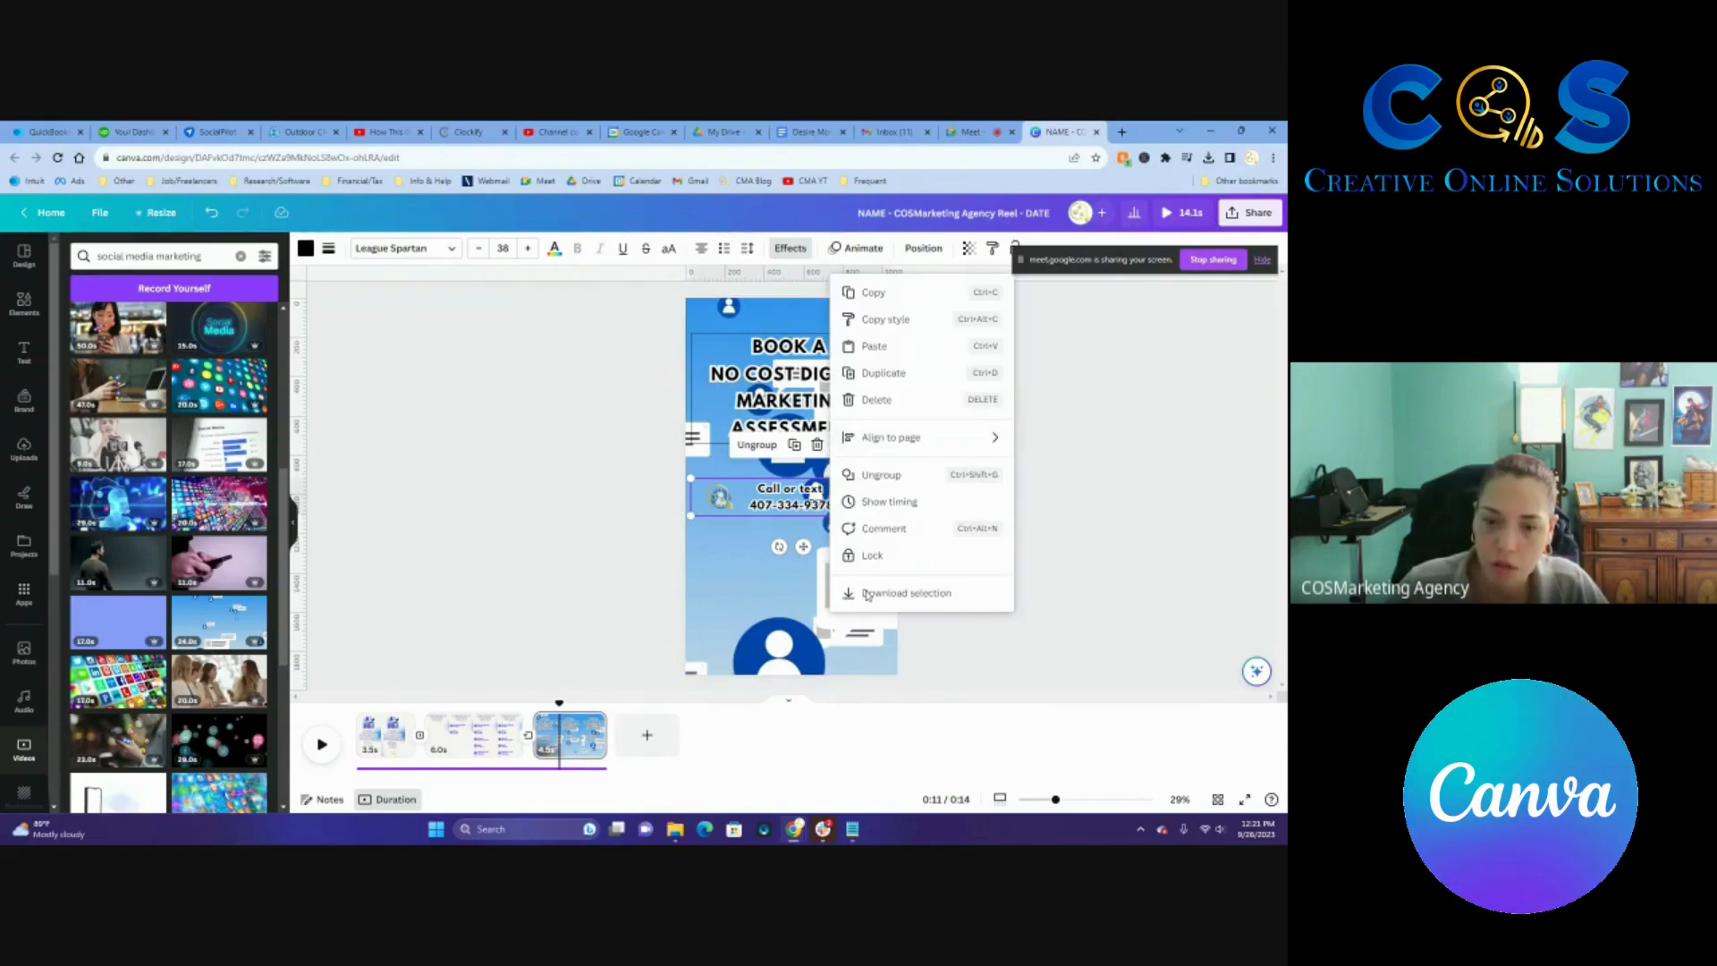
pyautogui.click(602, 506)
pyautogui.click(765, 499)
pyautogui.click(1010, 515)
pyautogui.click(845, 502)
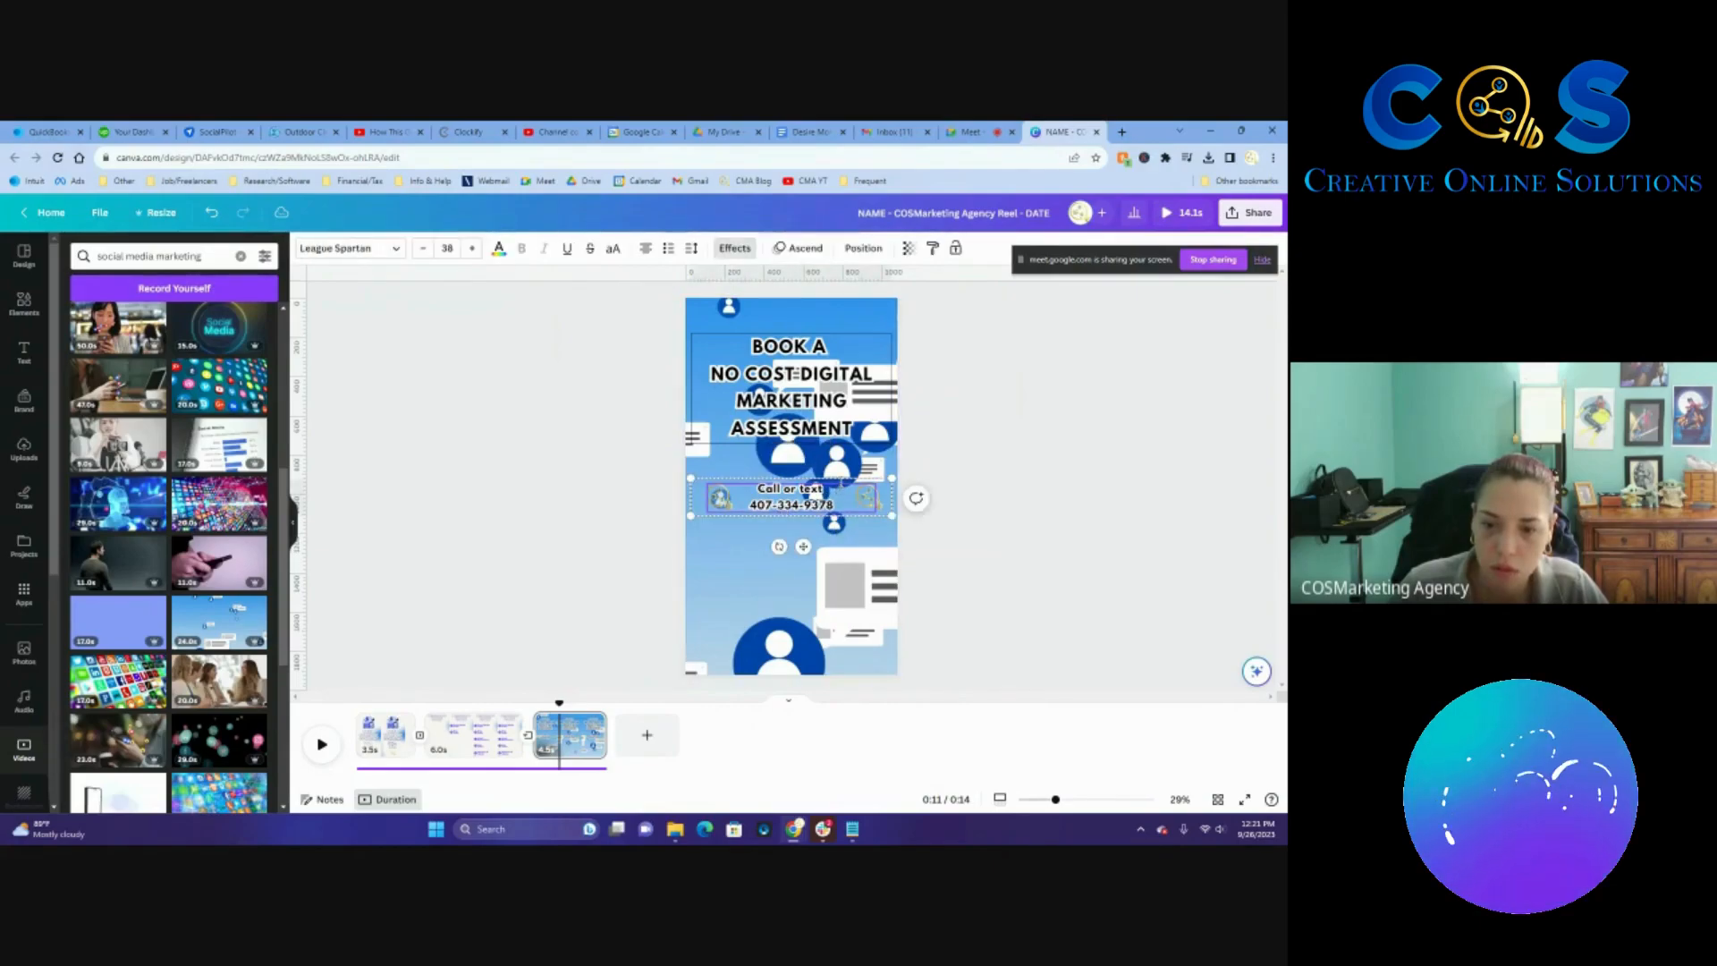
pyautogui.click(1027, 474)
pyautogui.click(872, 492)
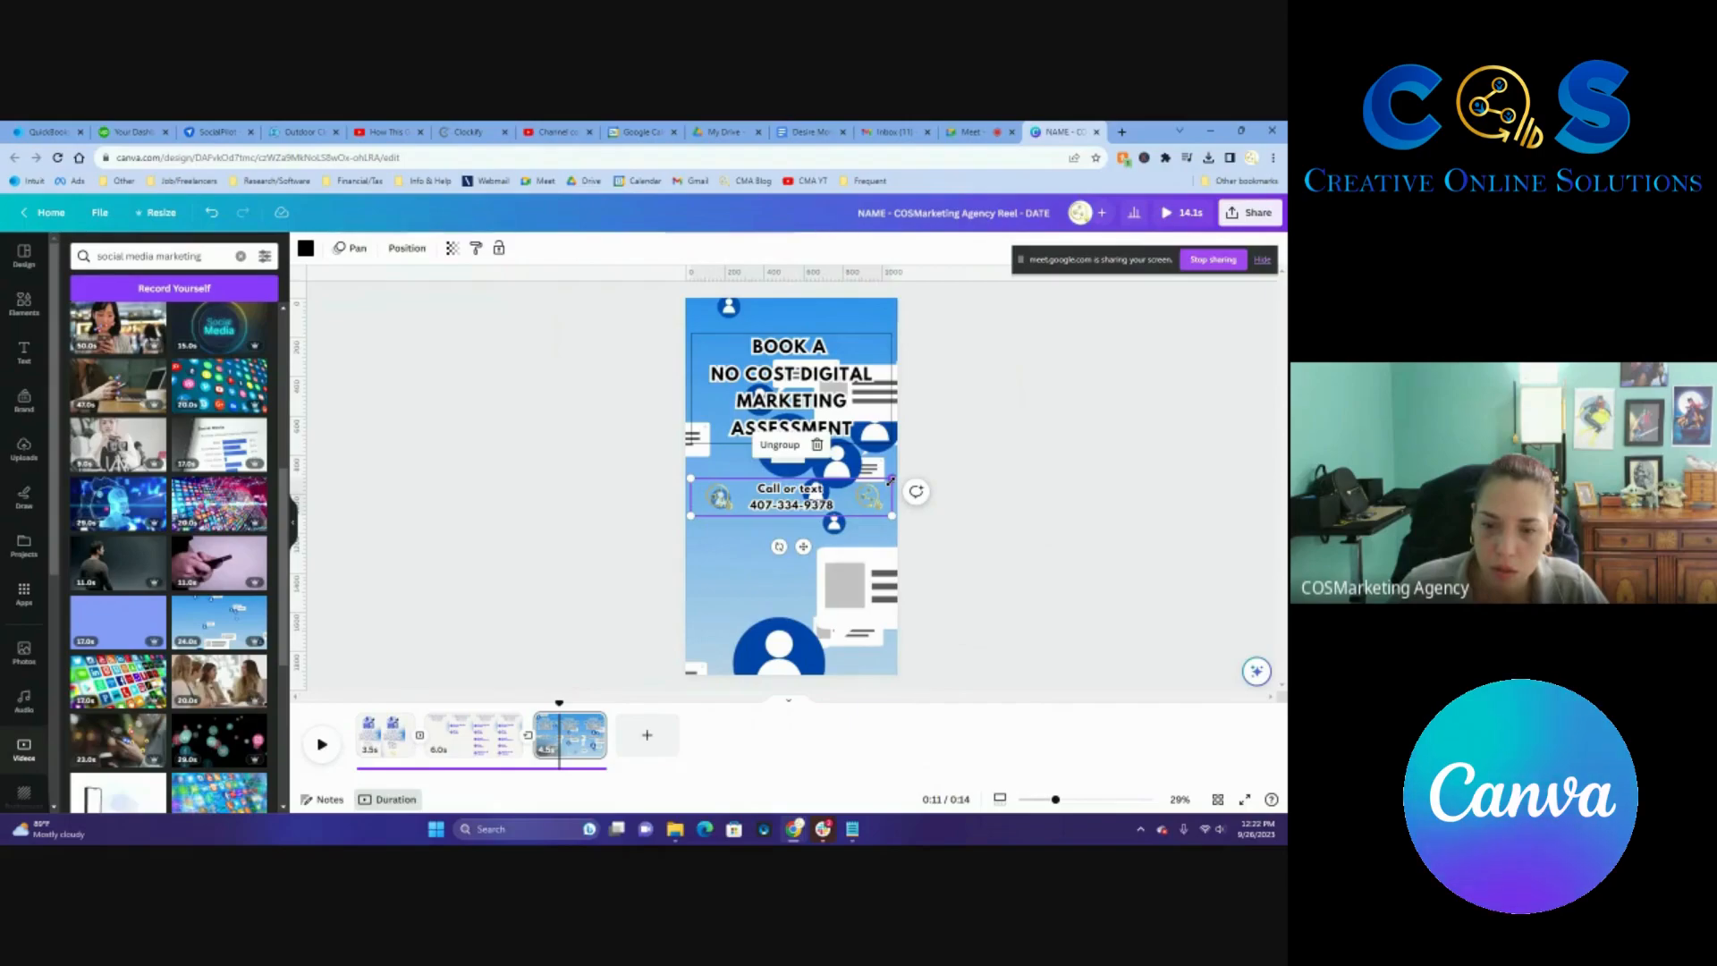
pyautogui.click(796, 373)
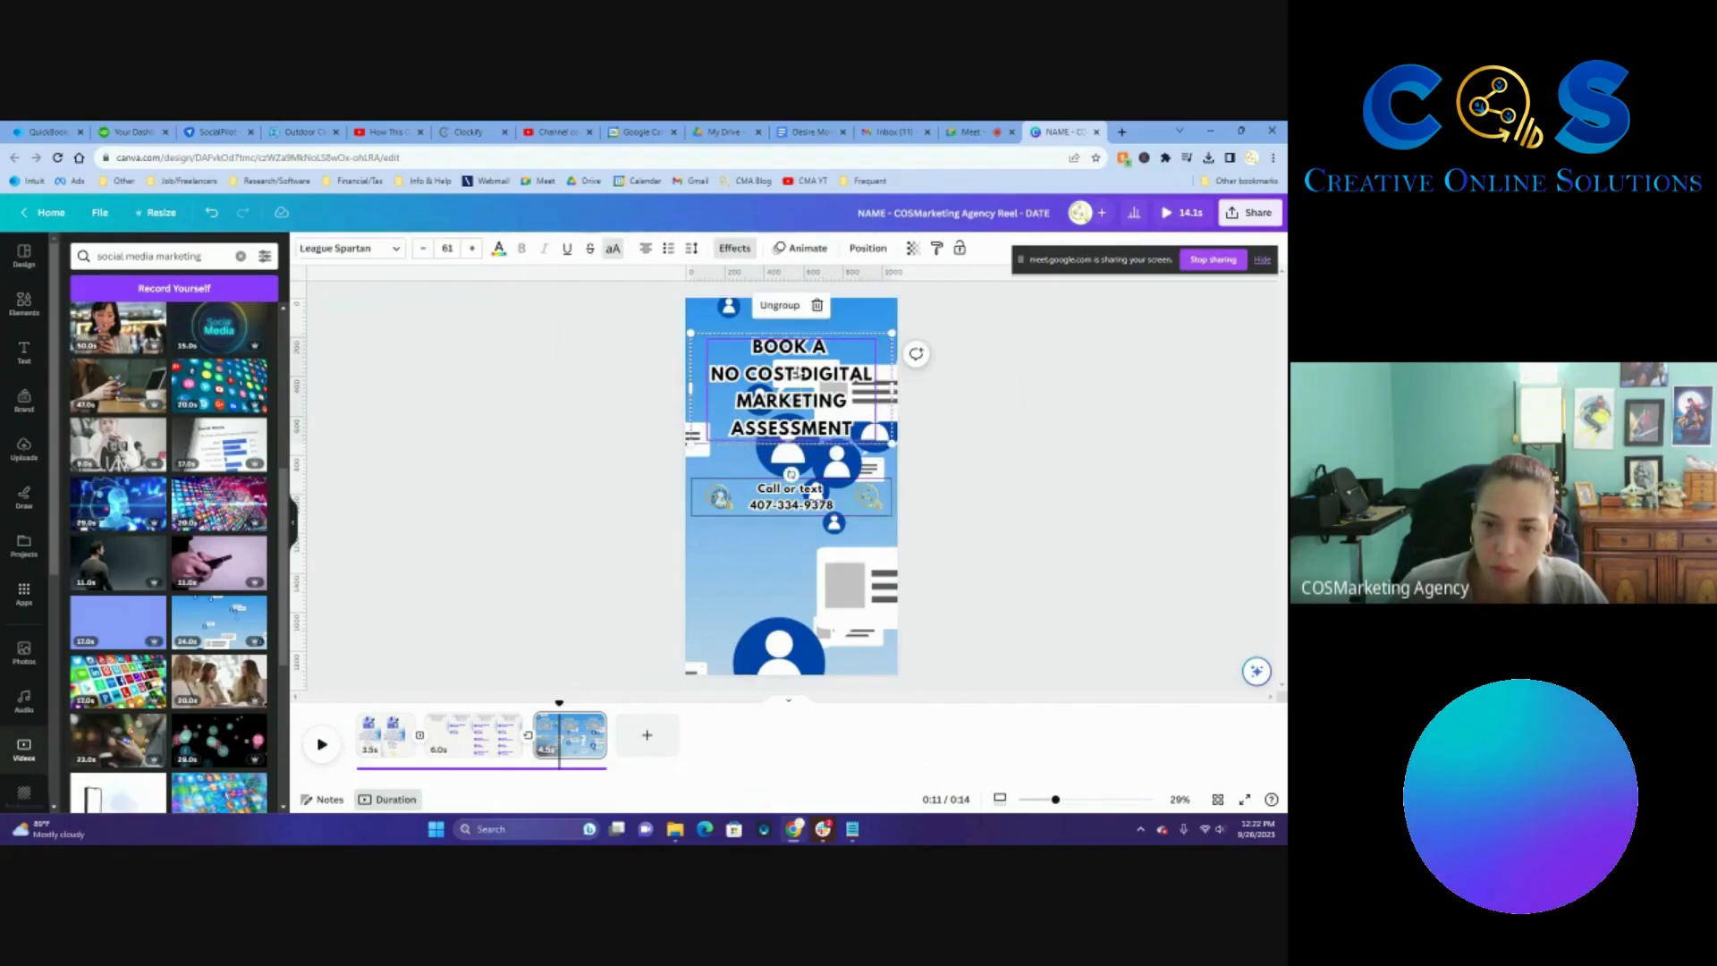
# Try centering the "Social Media Posts" text on the checklist page with Align to page, and undo the alignment.
pyautogui.click(467, 736)
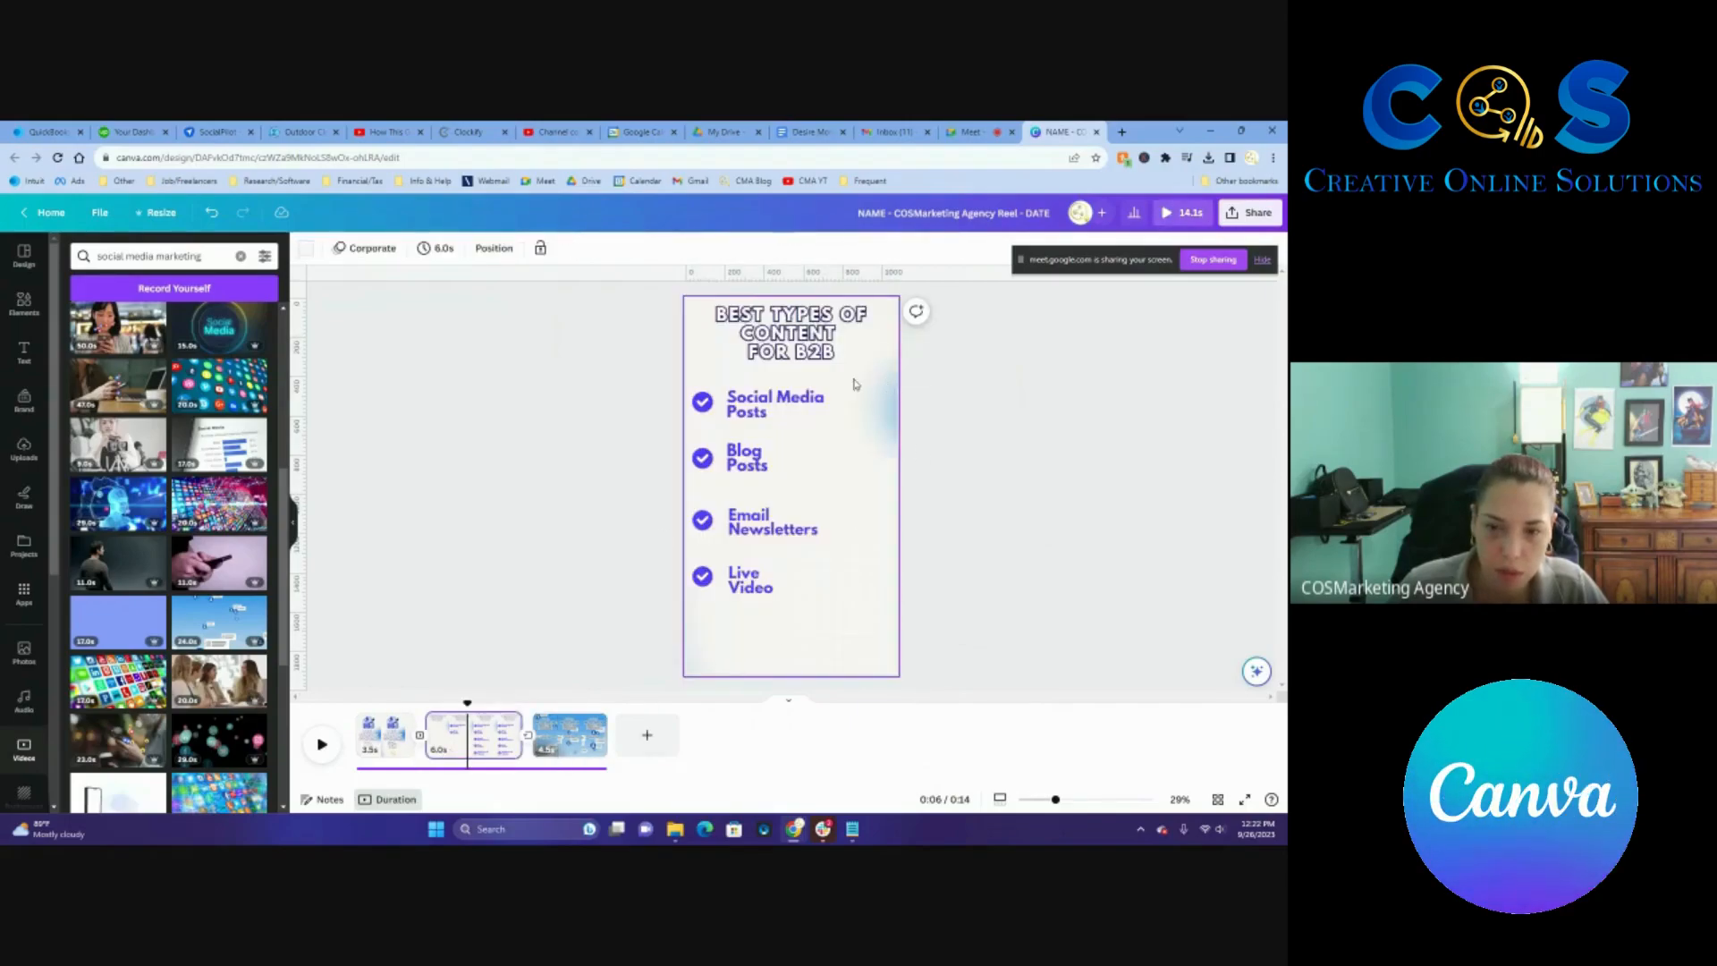
pyautogui.click(767, 404)
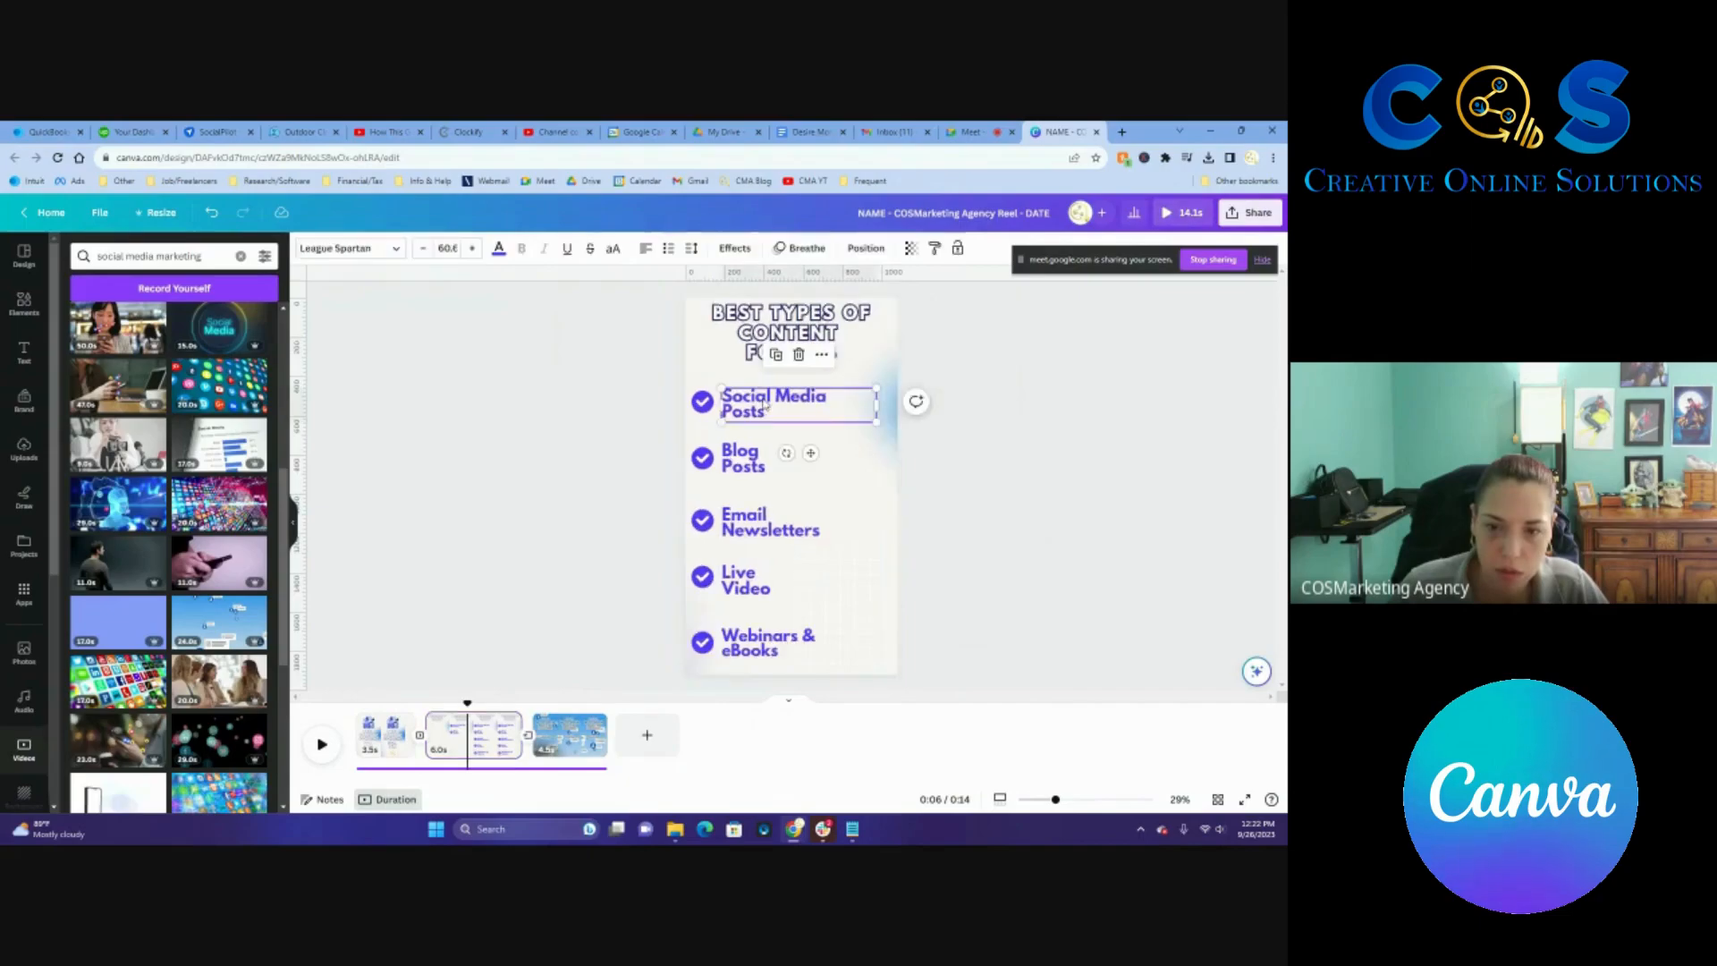
pyautogui.click(821, 356)
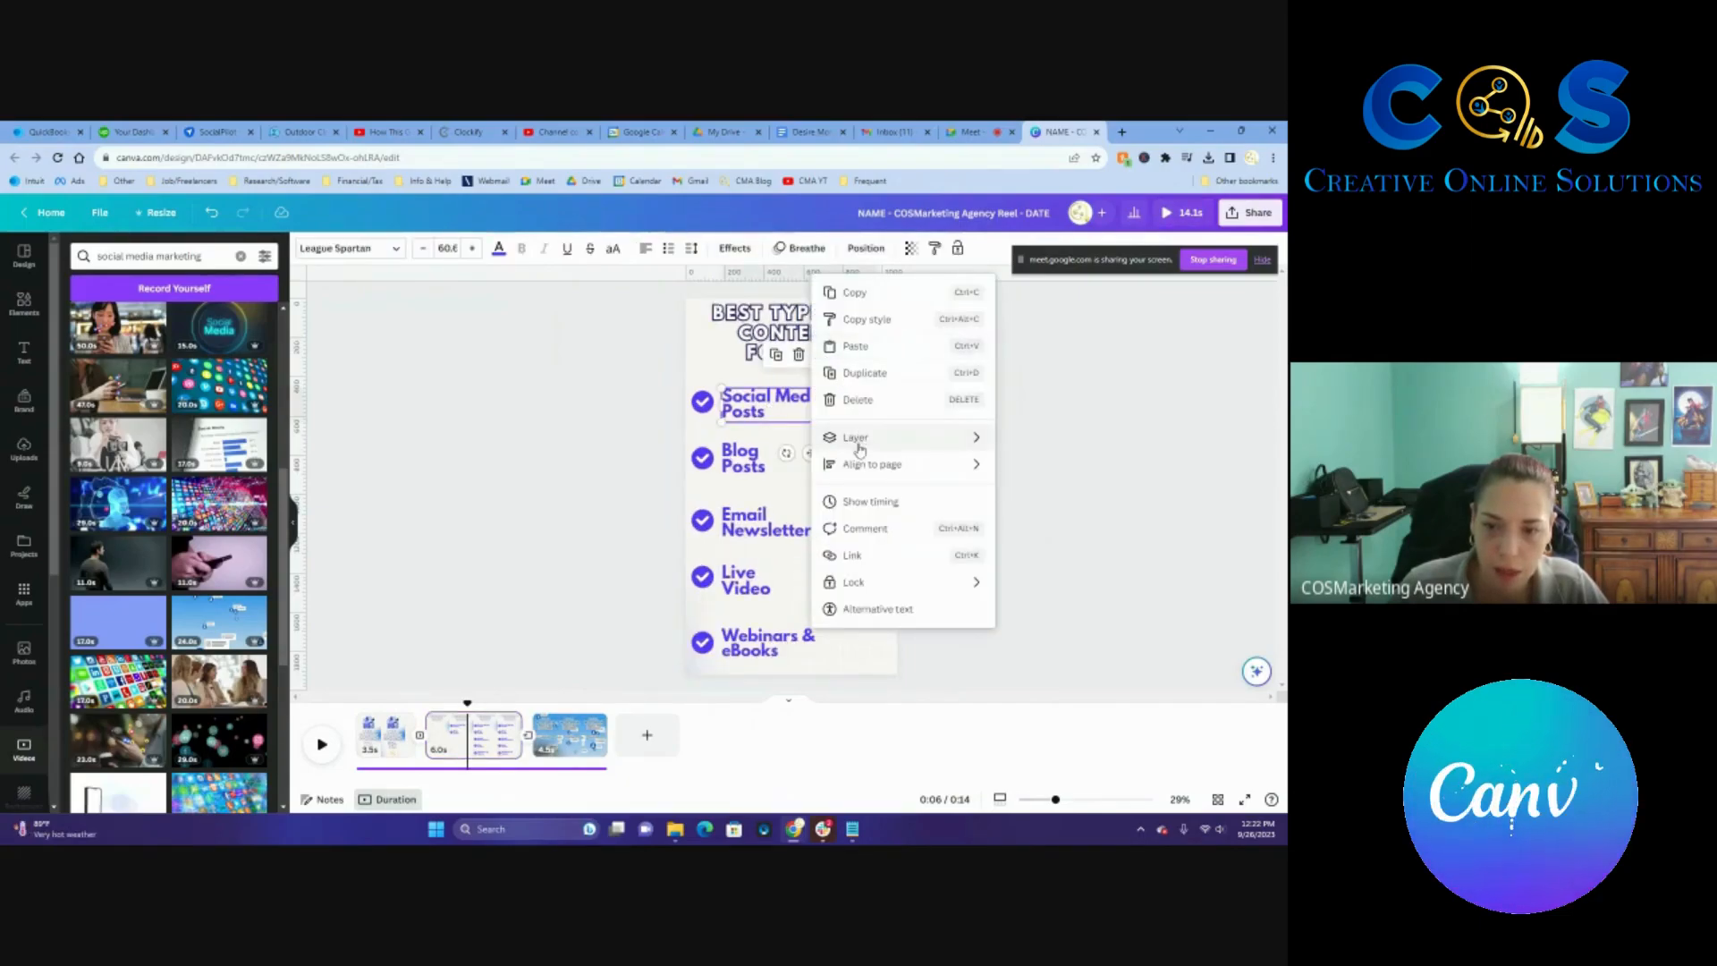
pyautogui.moveTo(853, 467)
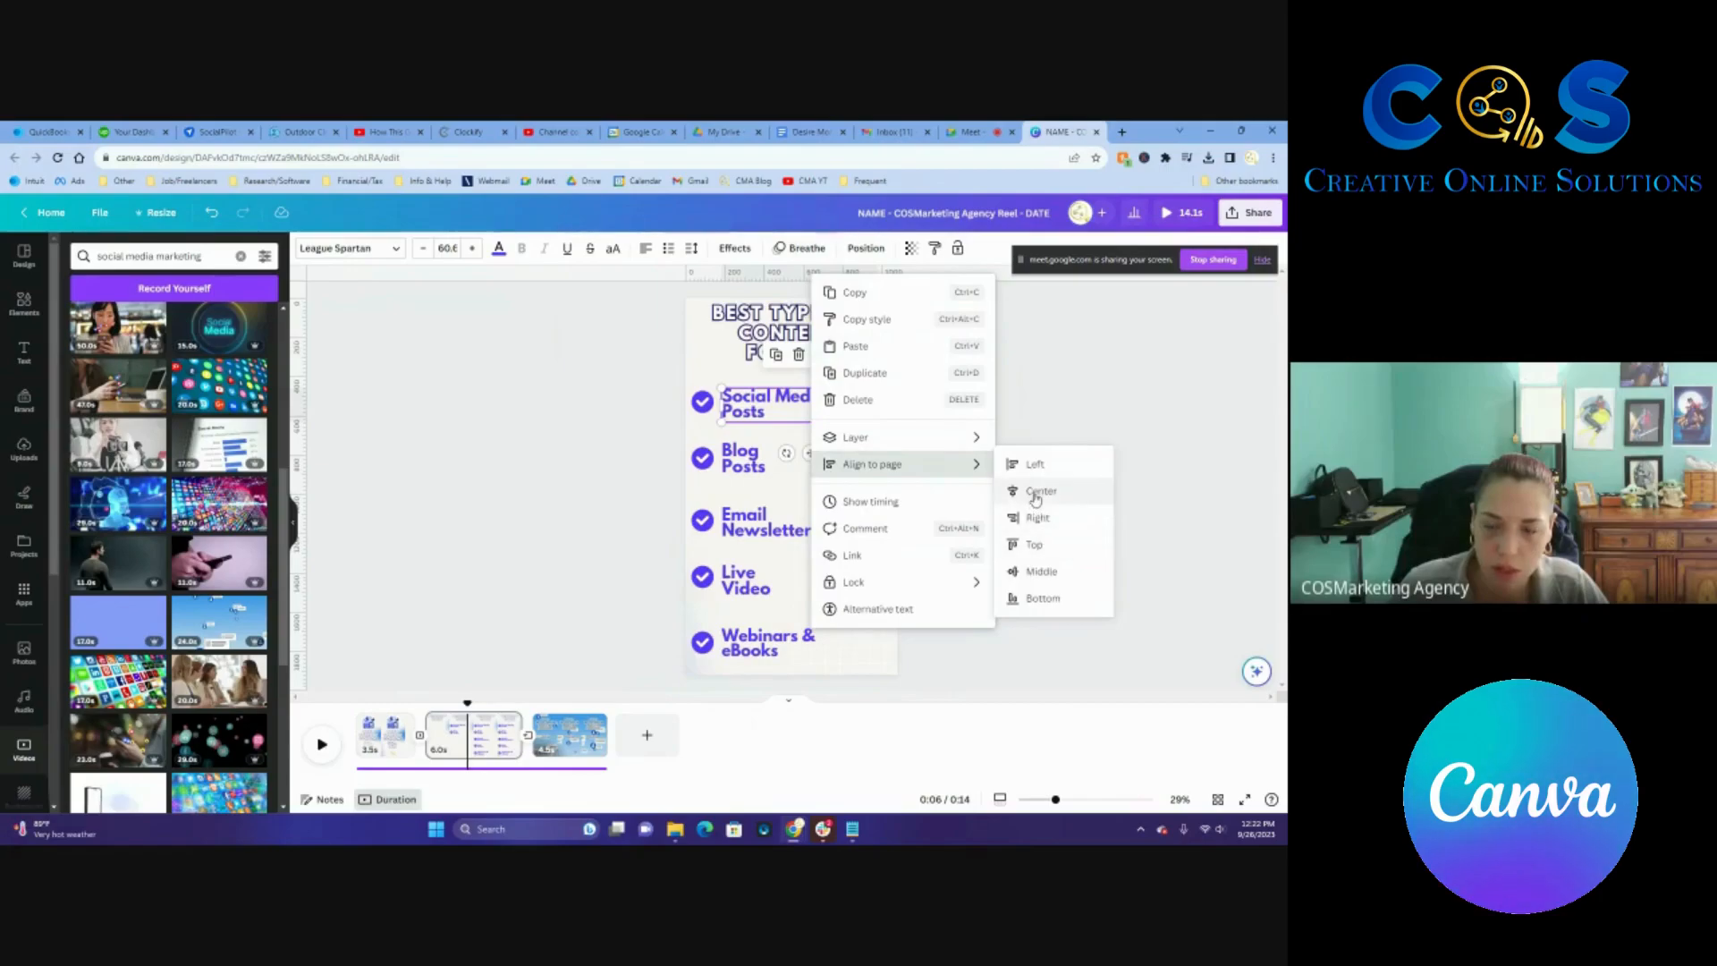
pyautogui.click(1035, 495)
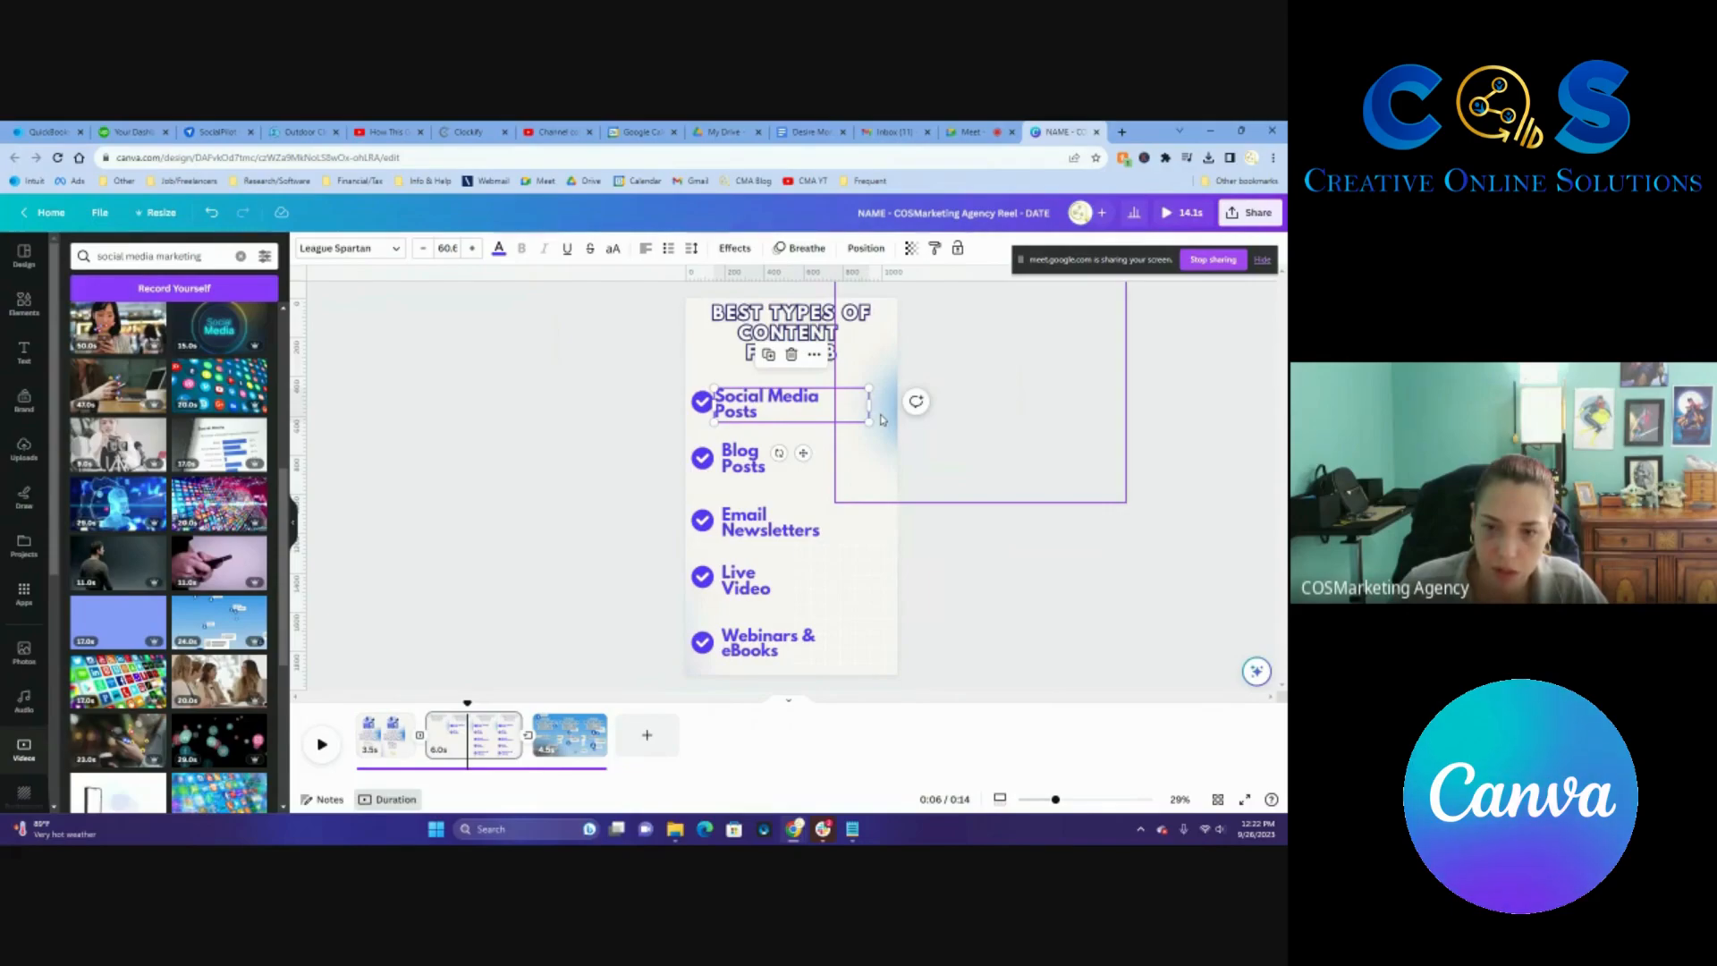
pyautogui.click(584, 399)
pyautogui.click(214, 214)
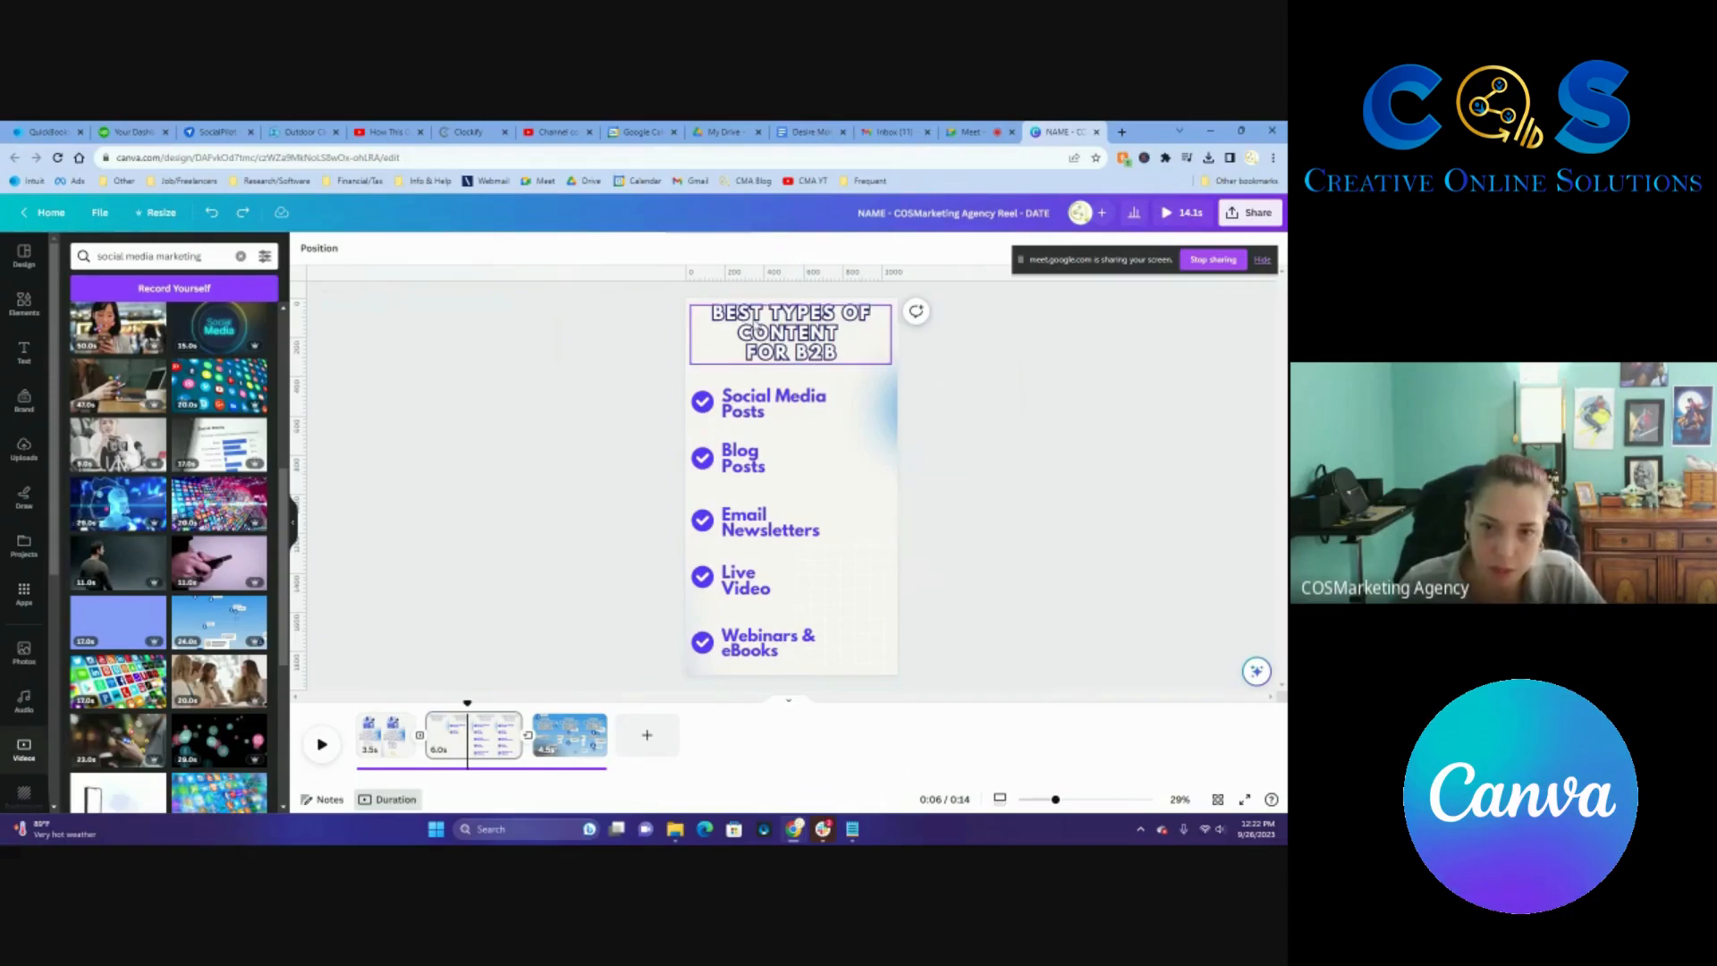
# Replace the checklist page's "BEST TYPES OF CONTENT FOR B2B" title with "FACTS ABOUT REELS/SHORTS".
pyautogui.click(761, 318)
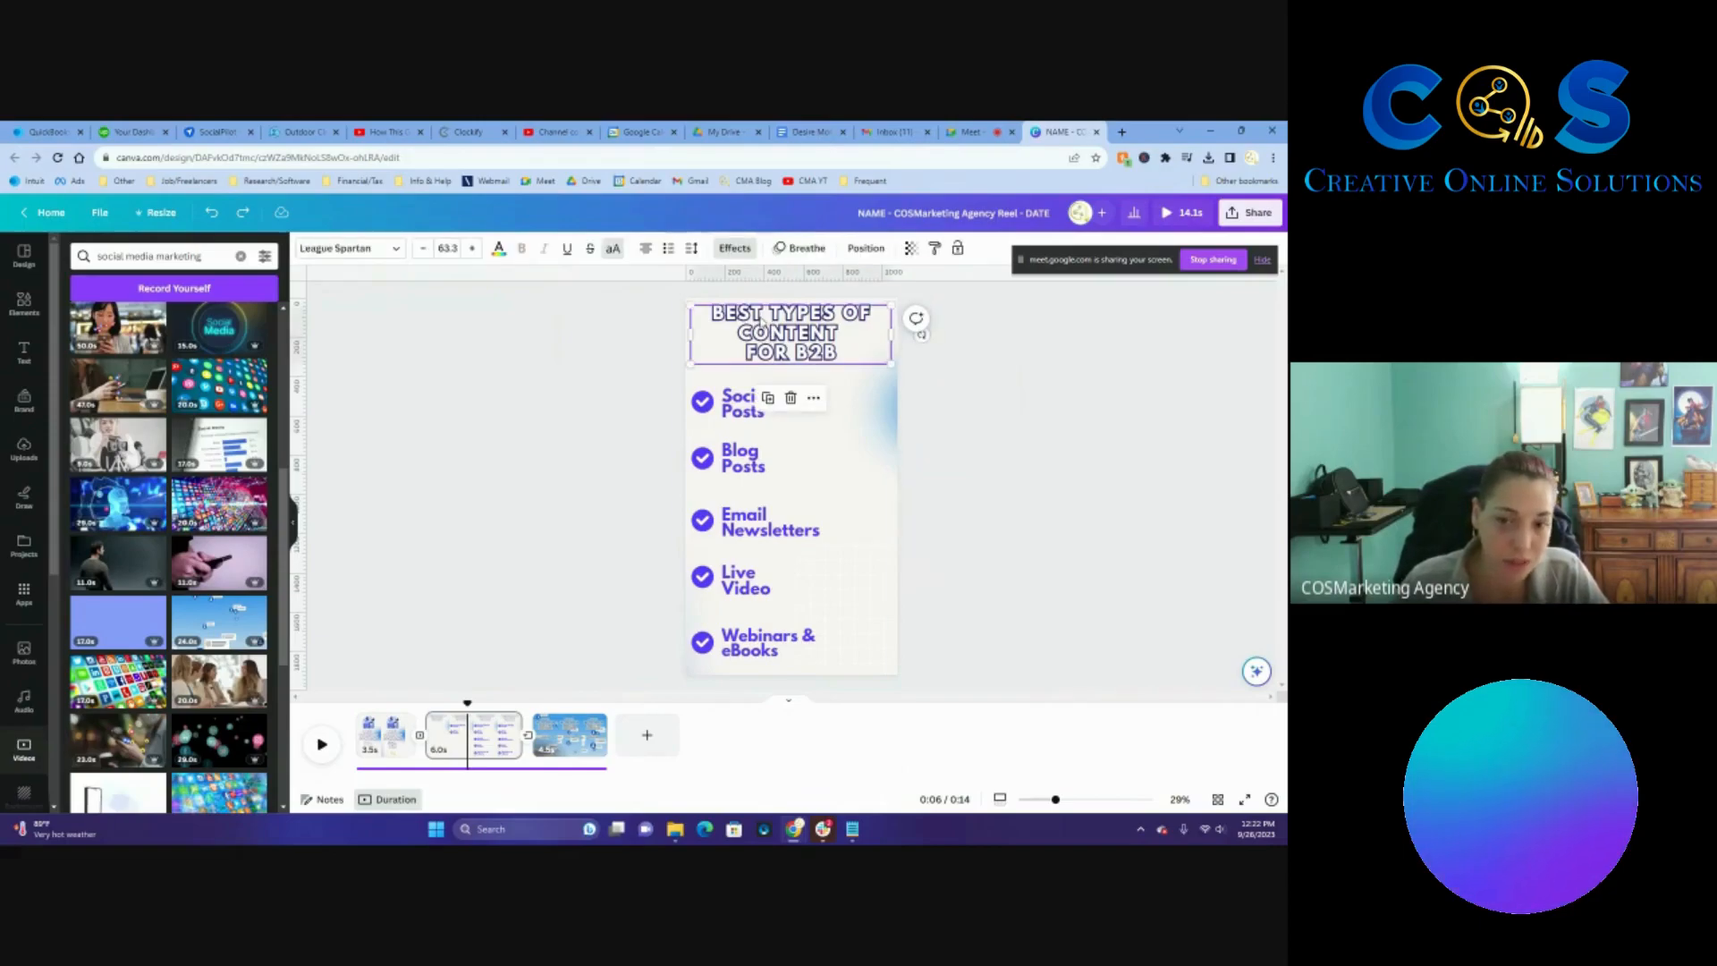
pyautogui.click(1049, 424)
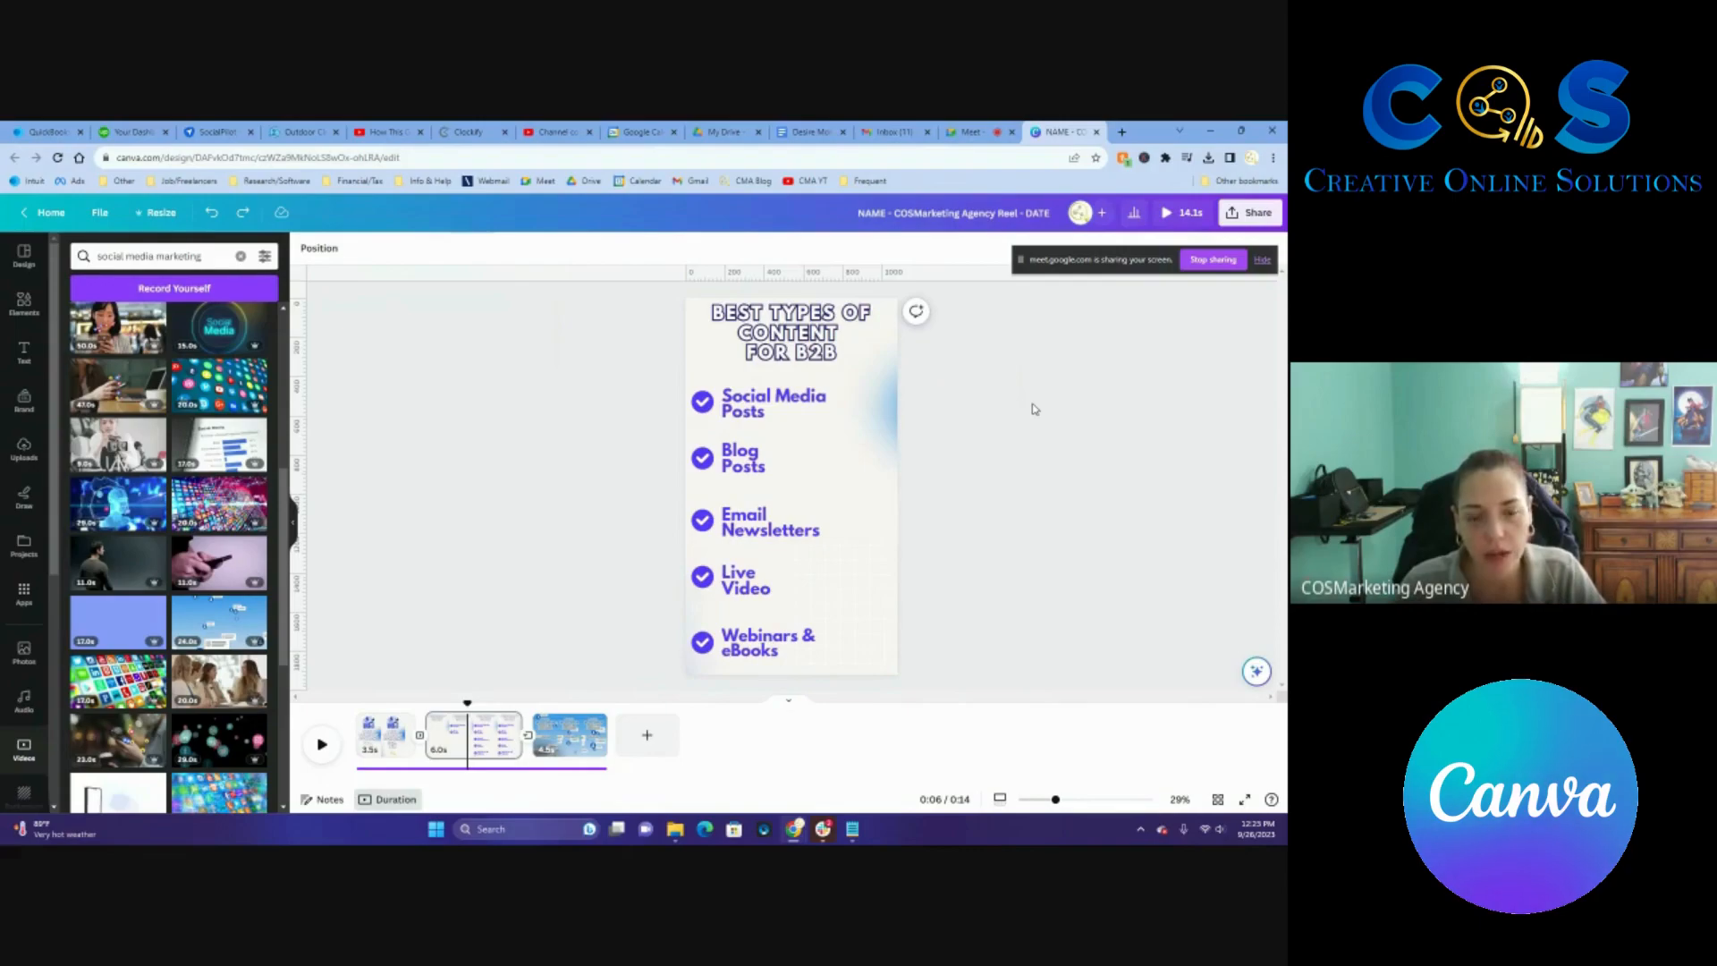
pyautogui.click(845, 333)
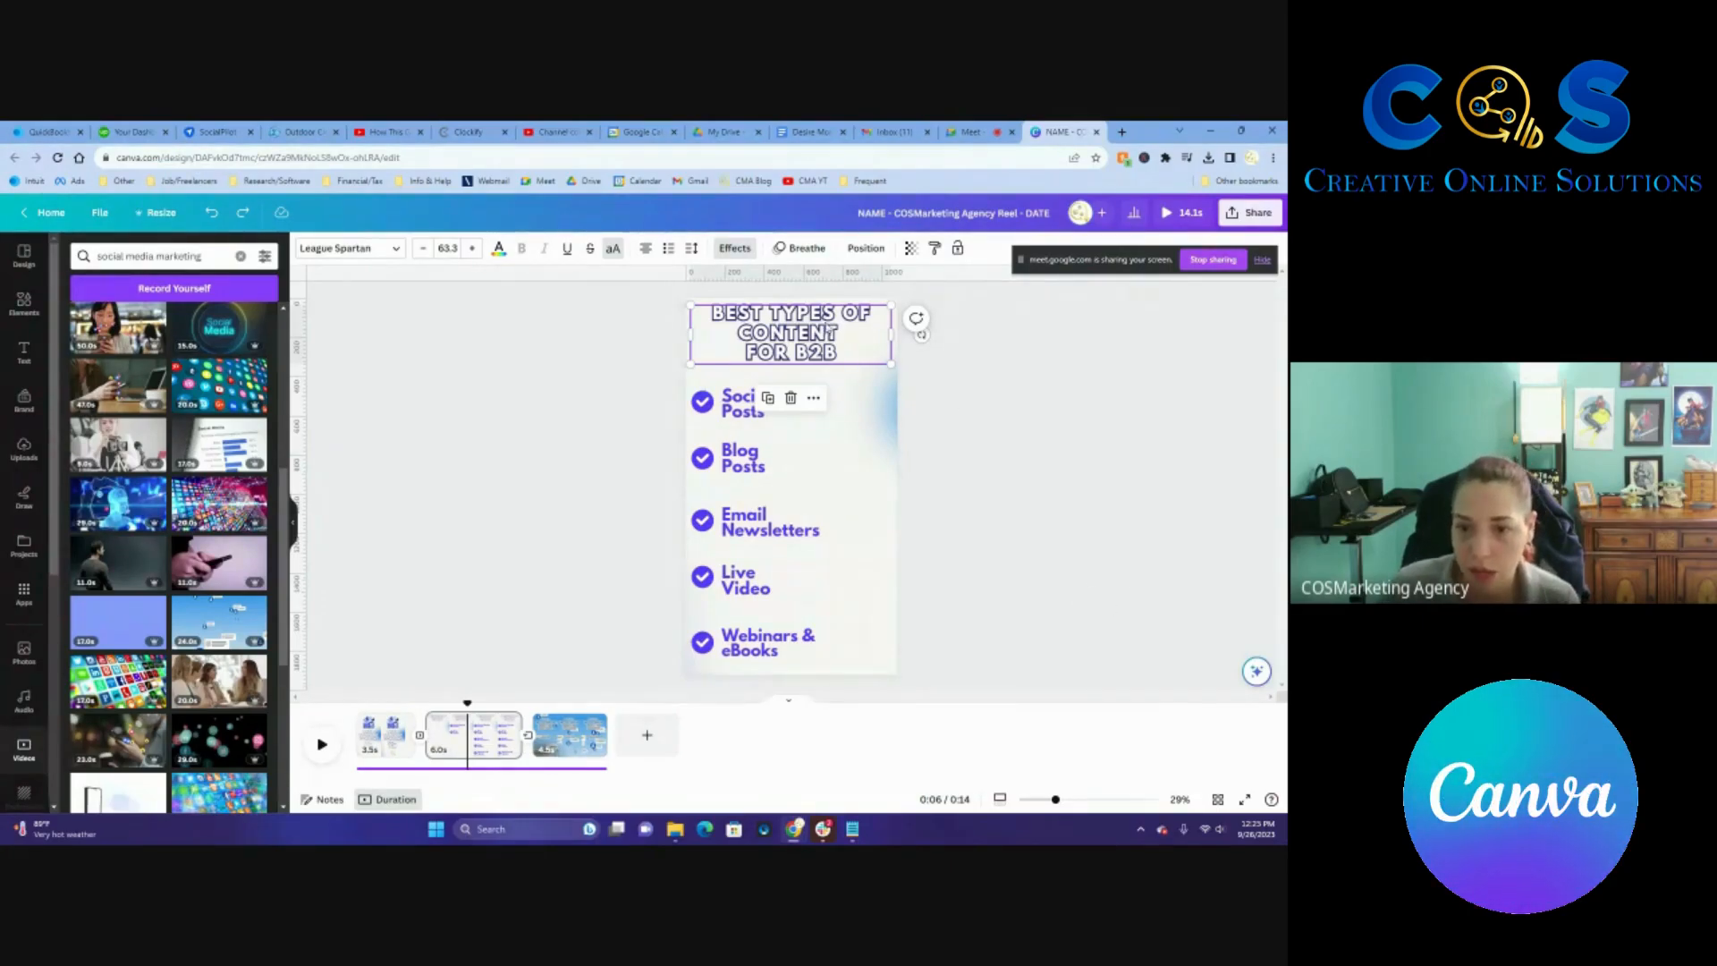
pyautogui.doubleClick(827, 332)
pyautogui.moveTo(841, 353); pyautogui.dragTo(718, 311)
pyautogui.write('FACTS ABOUT RE')
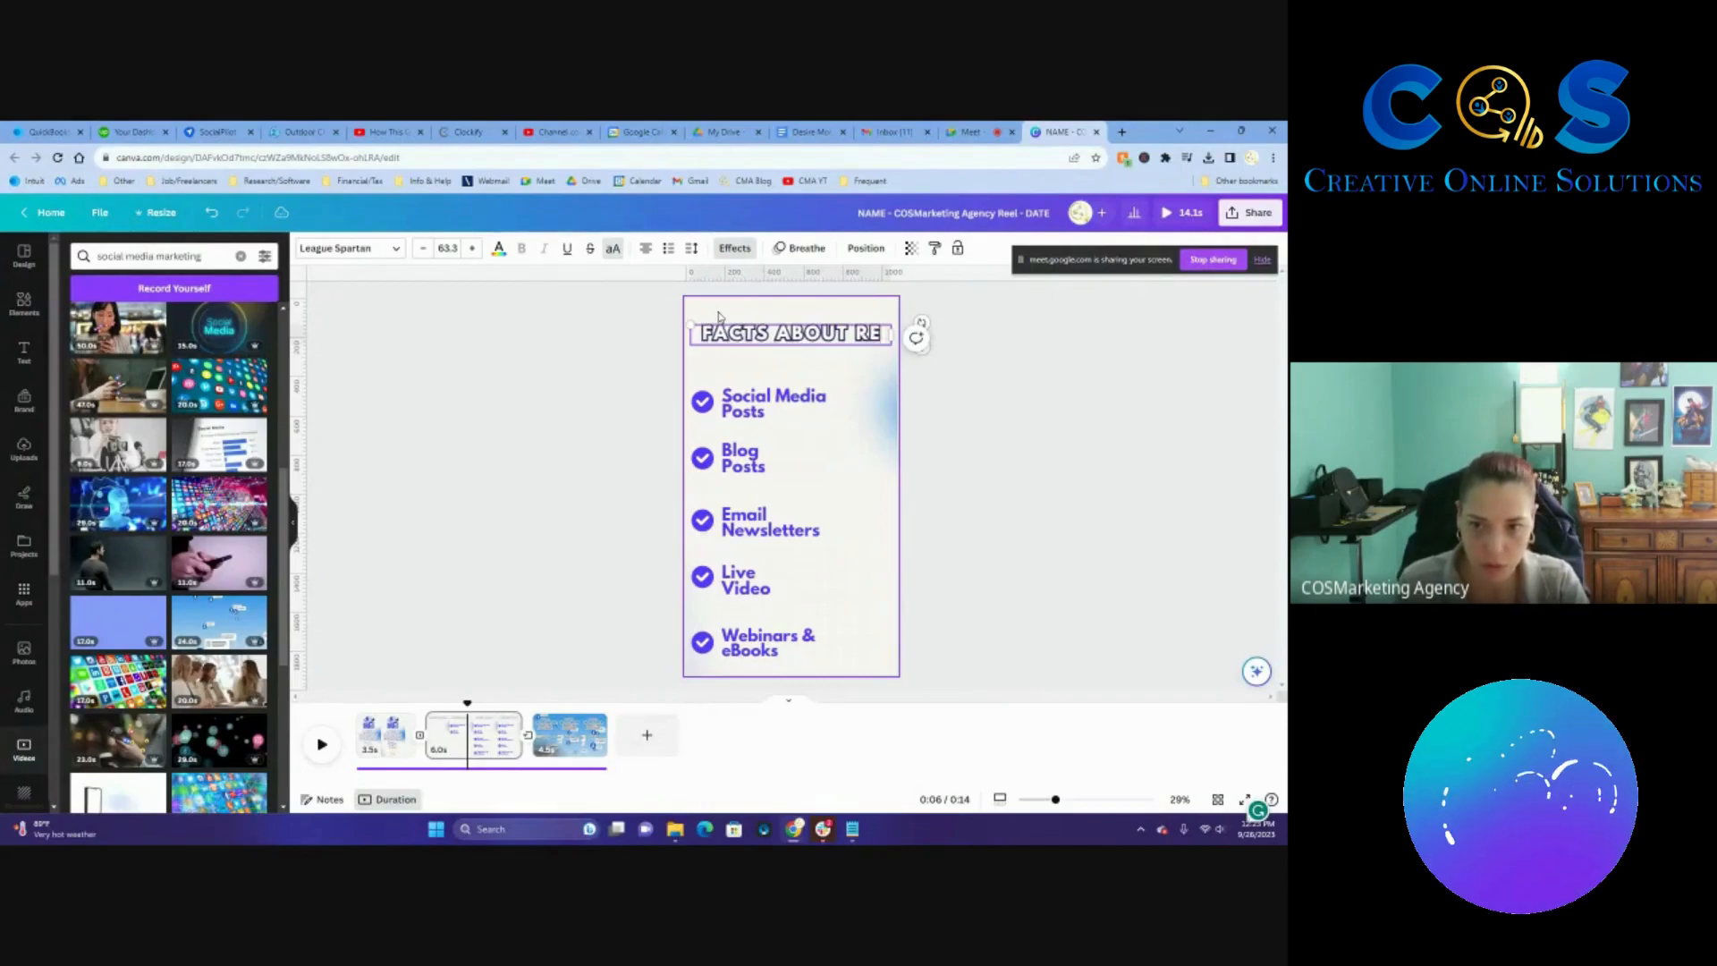
pyautogui.write('ELS/S')
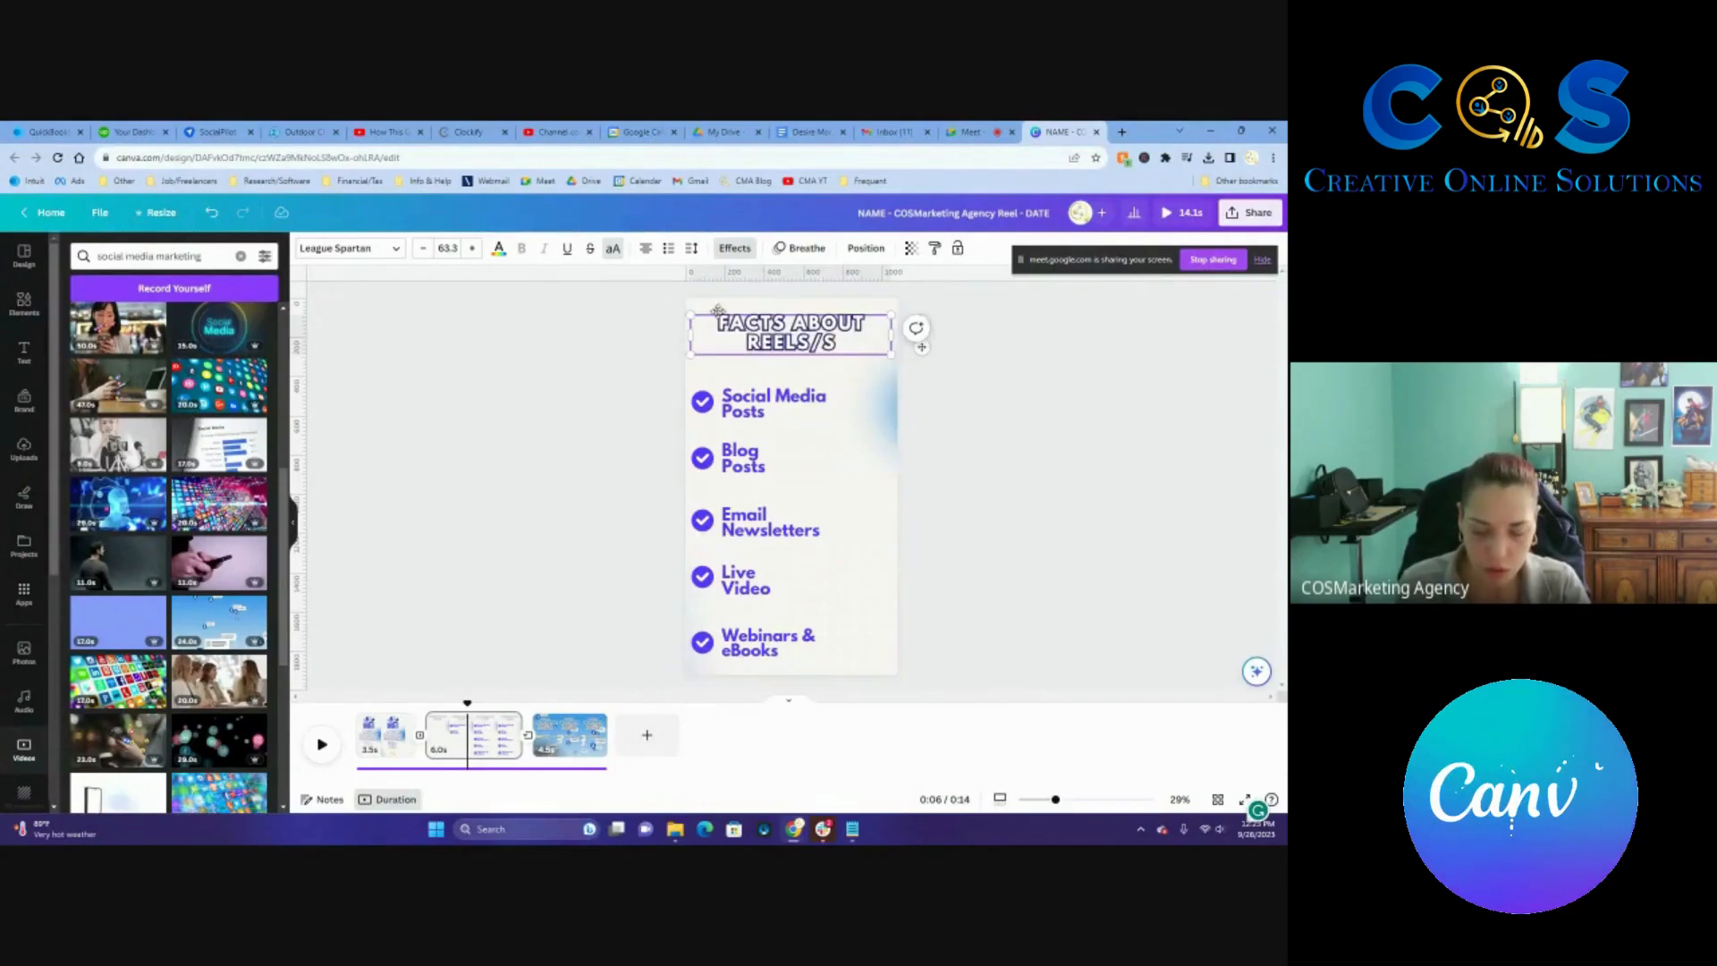
pyautogui.write('HORTS')
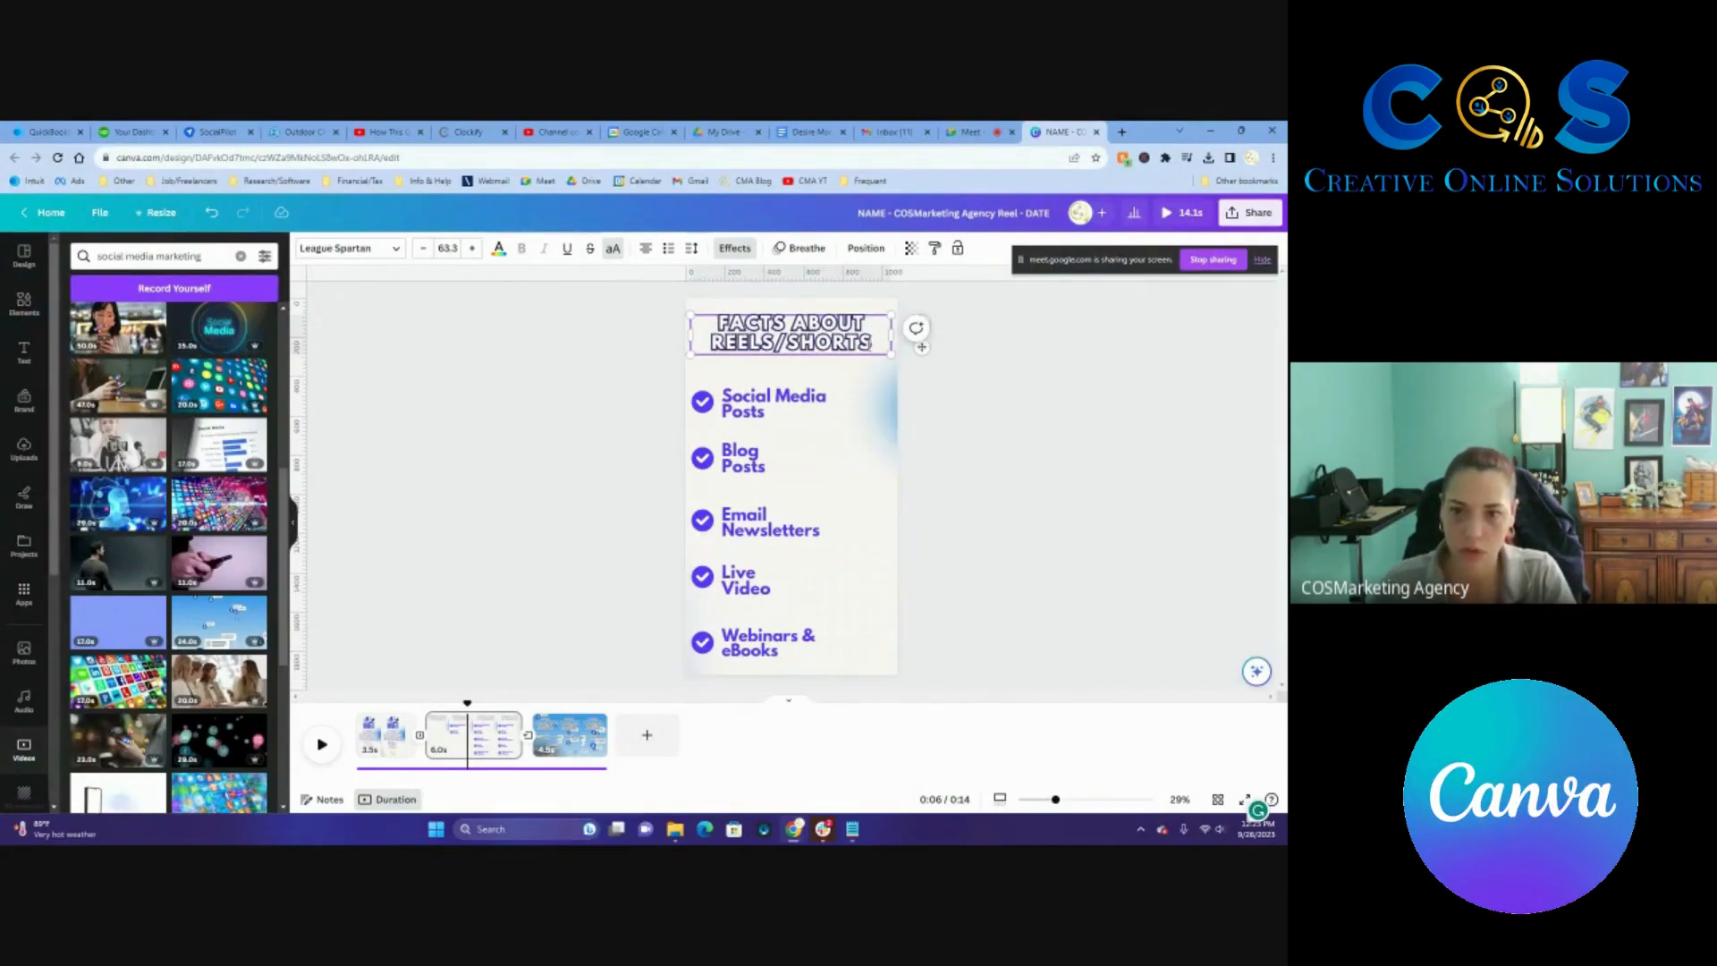
# Replace the NAME placeholder in the design's name with the page title, written as "Facts About Reels/Shorts".
pyautogui.moveTo(873, 344); pyautogui.dragTo(729, 331)
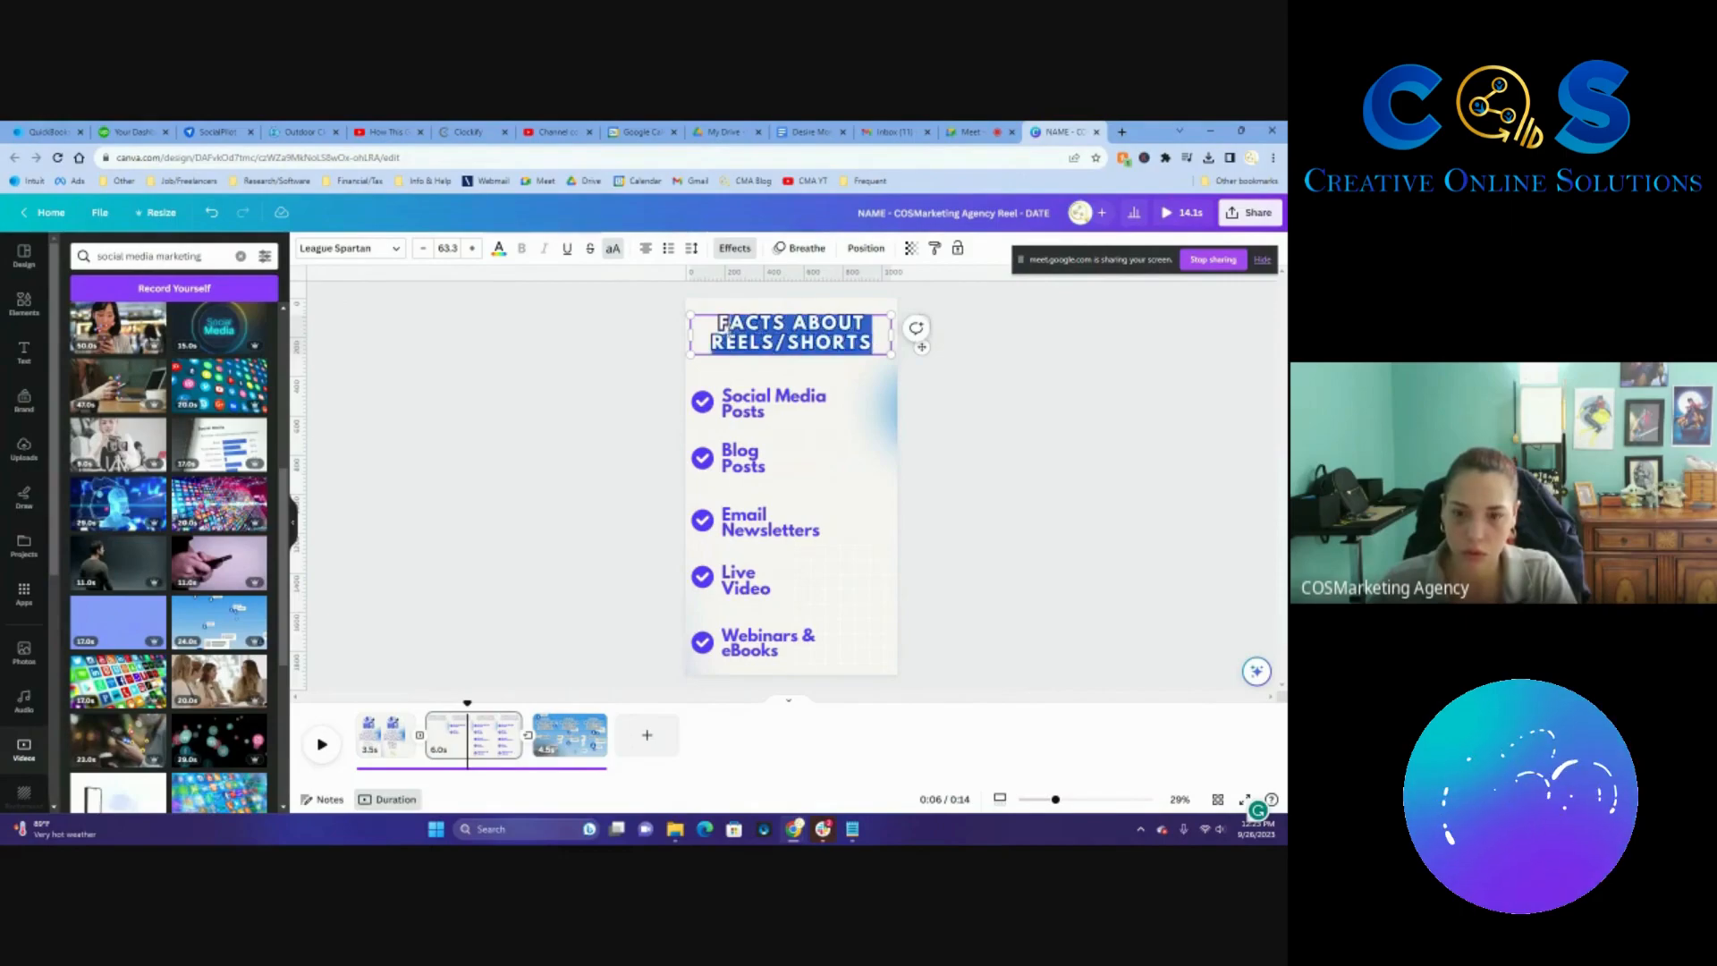
pyautogui.click(969, 414)
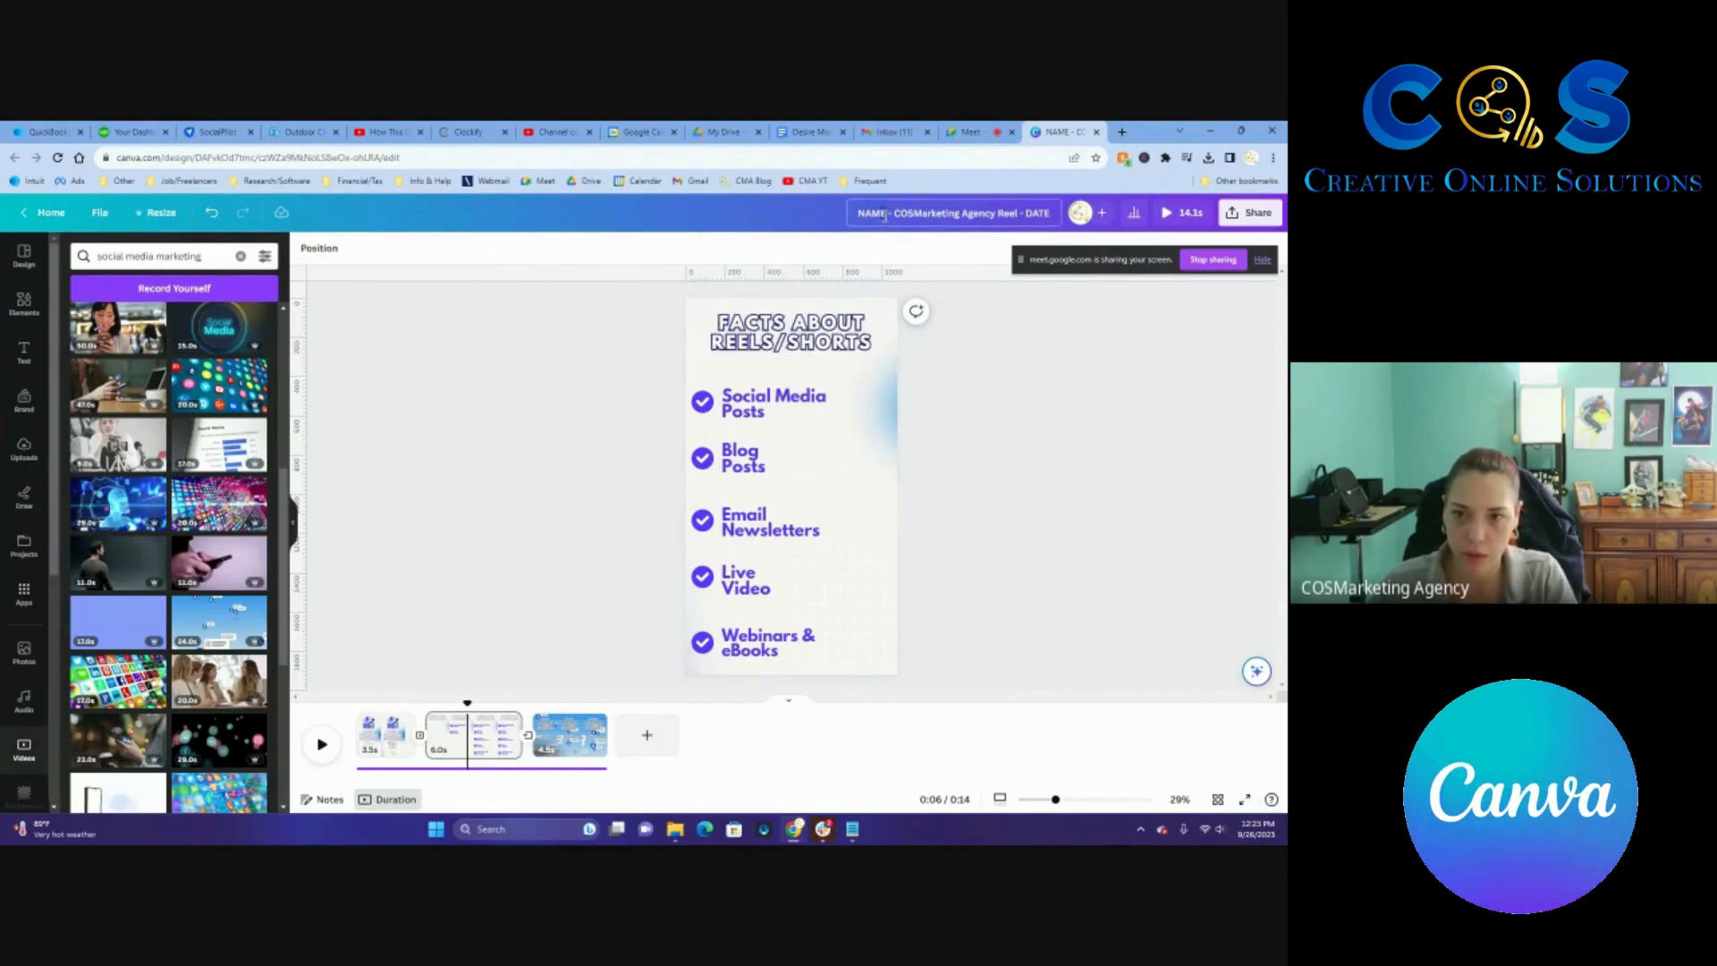
pyautogui.write('Facts About Reels/shorts')
pyautogui.click(860, 215)
pyautogui.press('BackSpace')
pyautogui.write('/S')
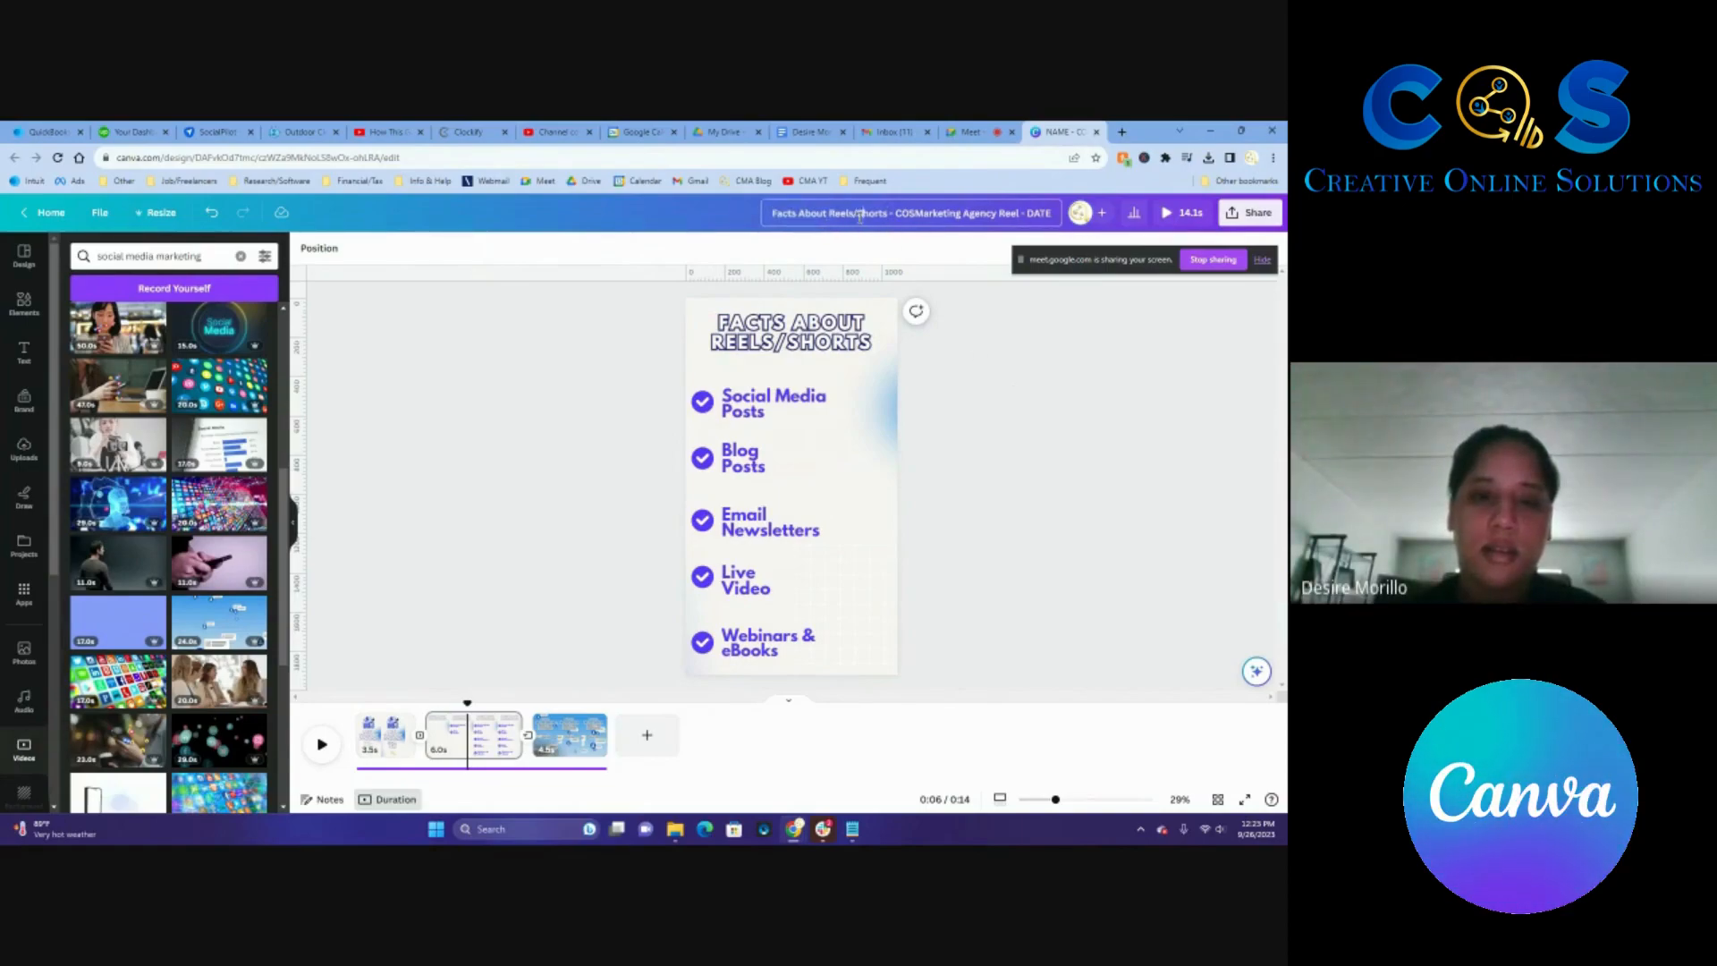
pyautogui.moveTo(891, 215); pyautogui.dragTo(770, 212)
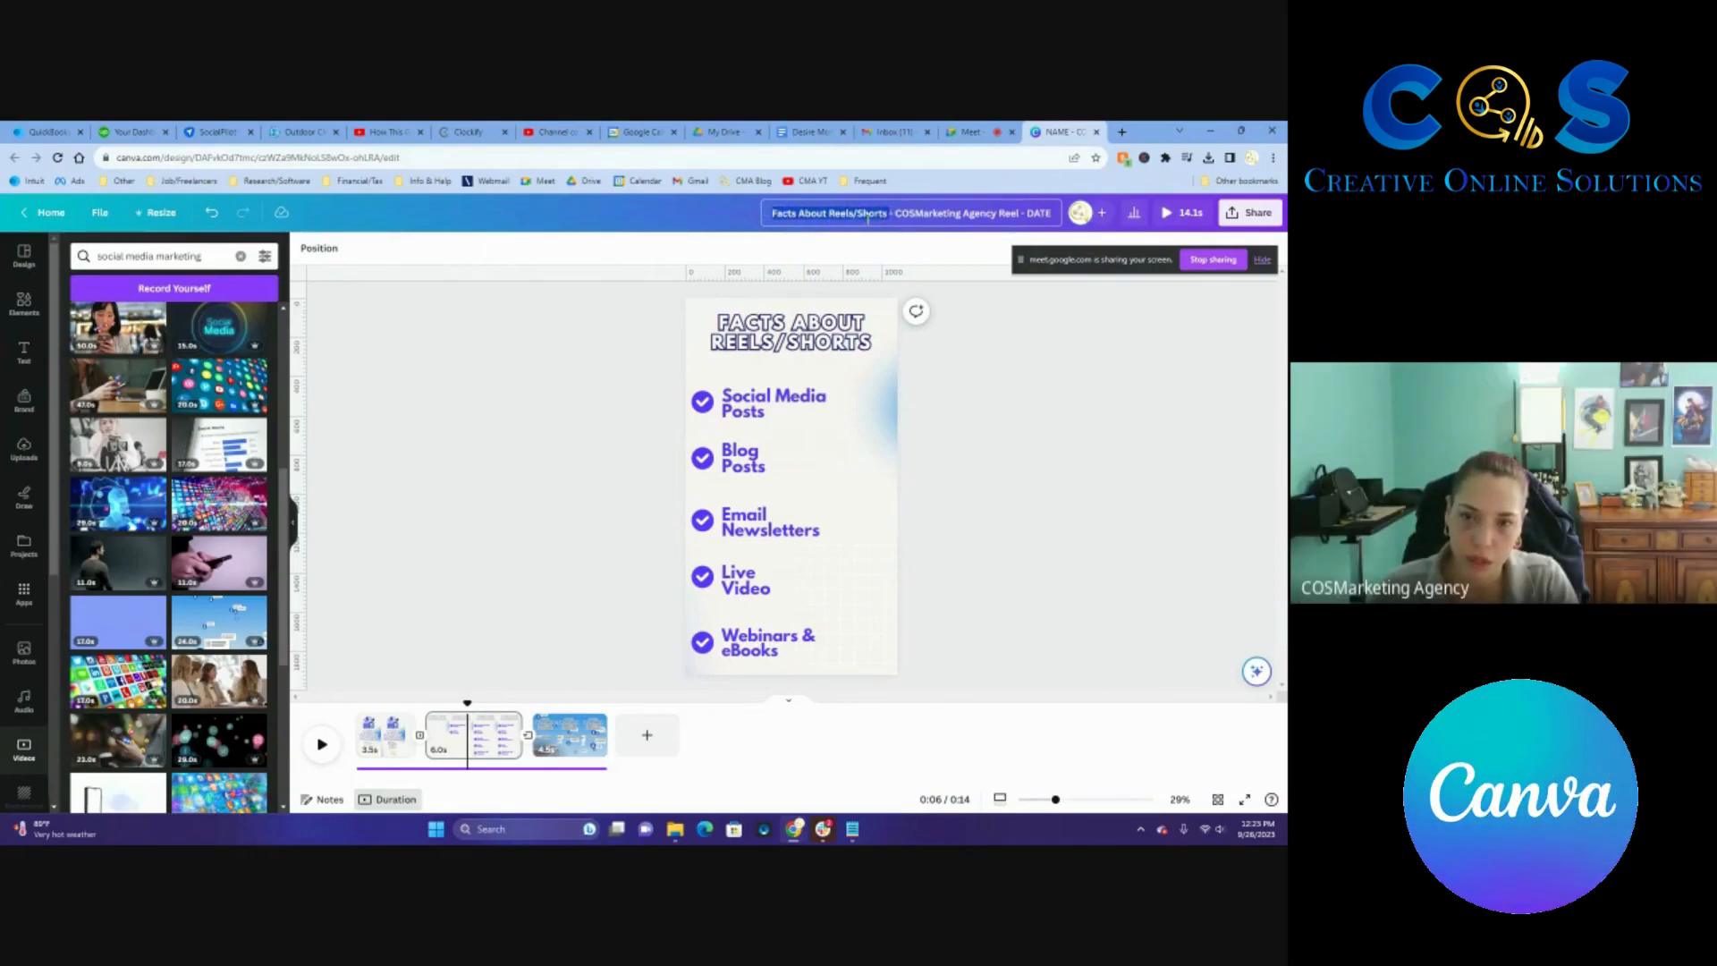
# Turn off uppercase on the page title, correct its last word to "Shorts" with a capital S, and restore the uppercase formatting.
pyautogui.click(777, 331)
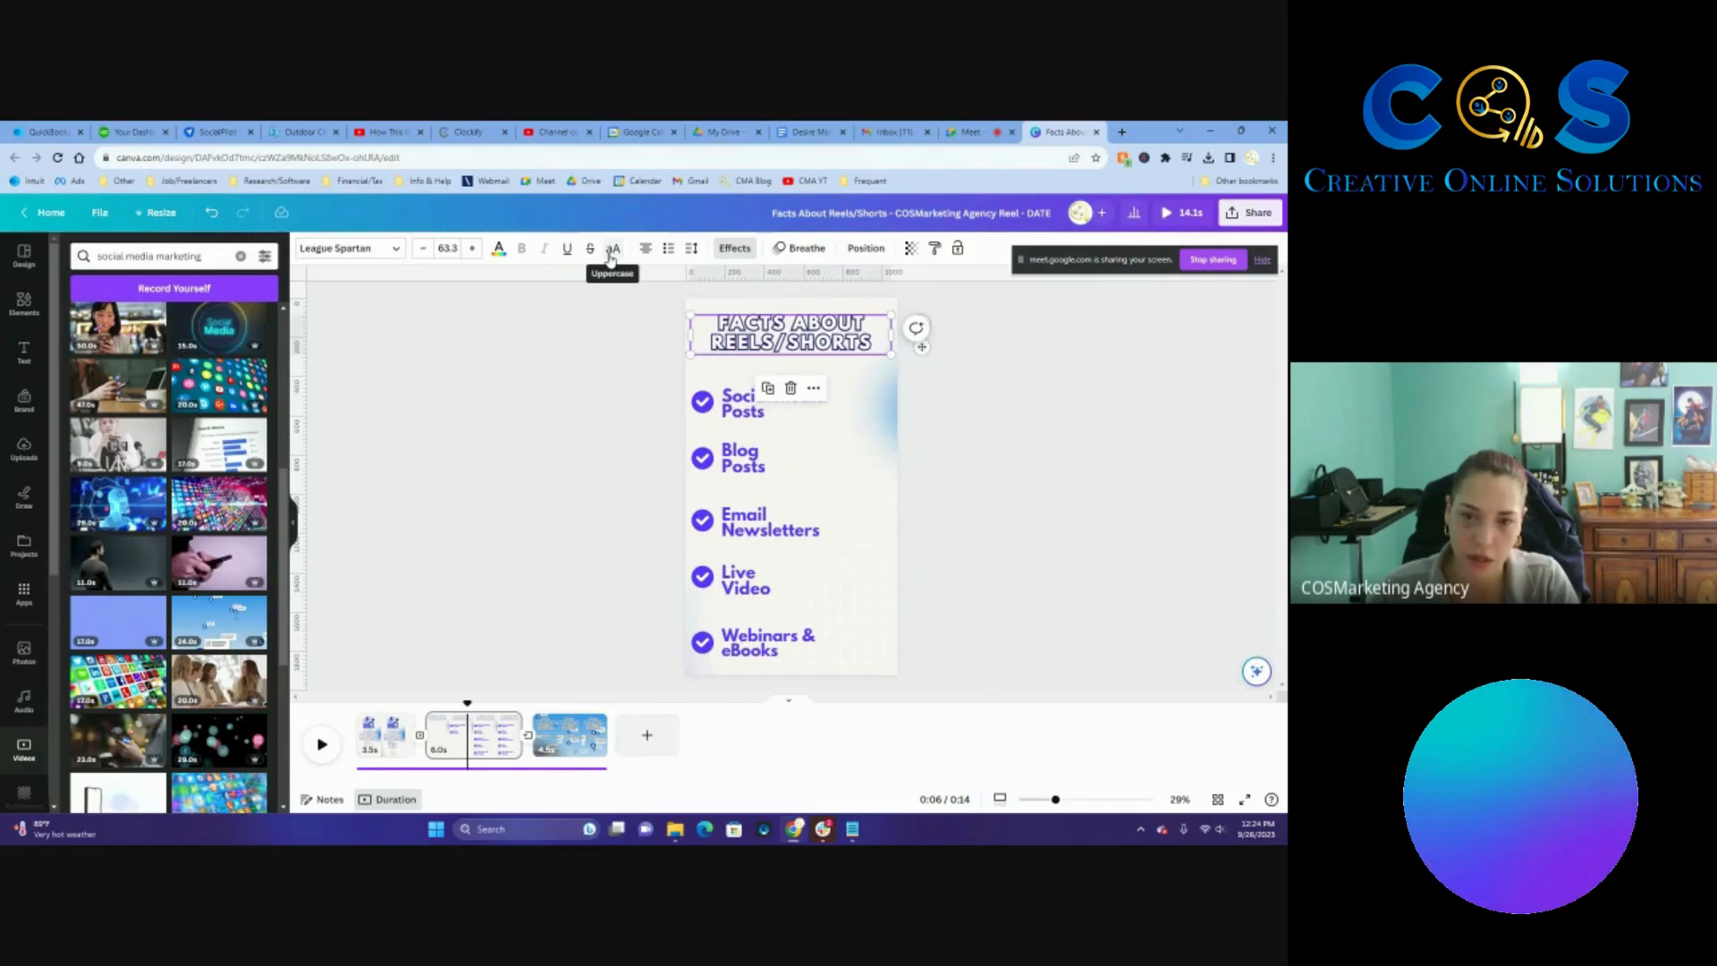
pyautogui.click(612, 251)
pyautogui.doubleClick(805, 344)
pyautogui.click(799, 343)
pyautogui.press('BackSpace')
pyautogui.write('Shorts')
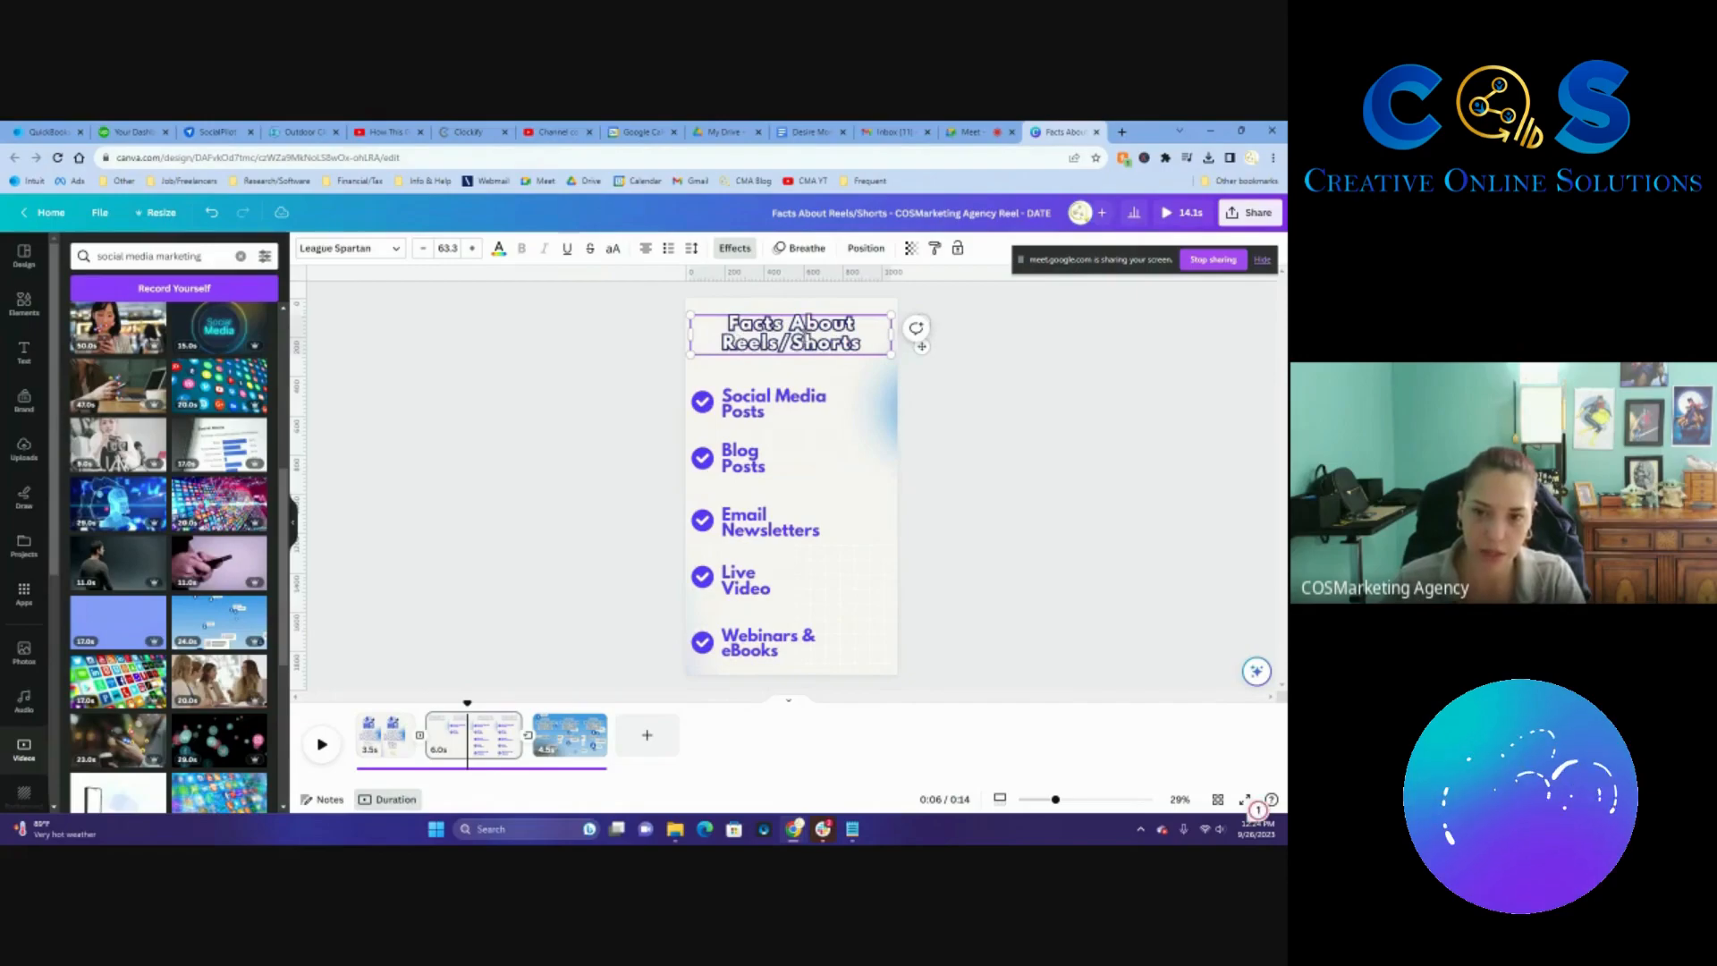
pyautogui.hotkey('ctrl', 'a')
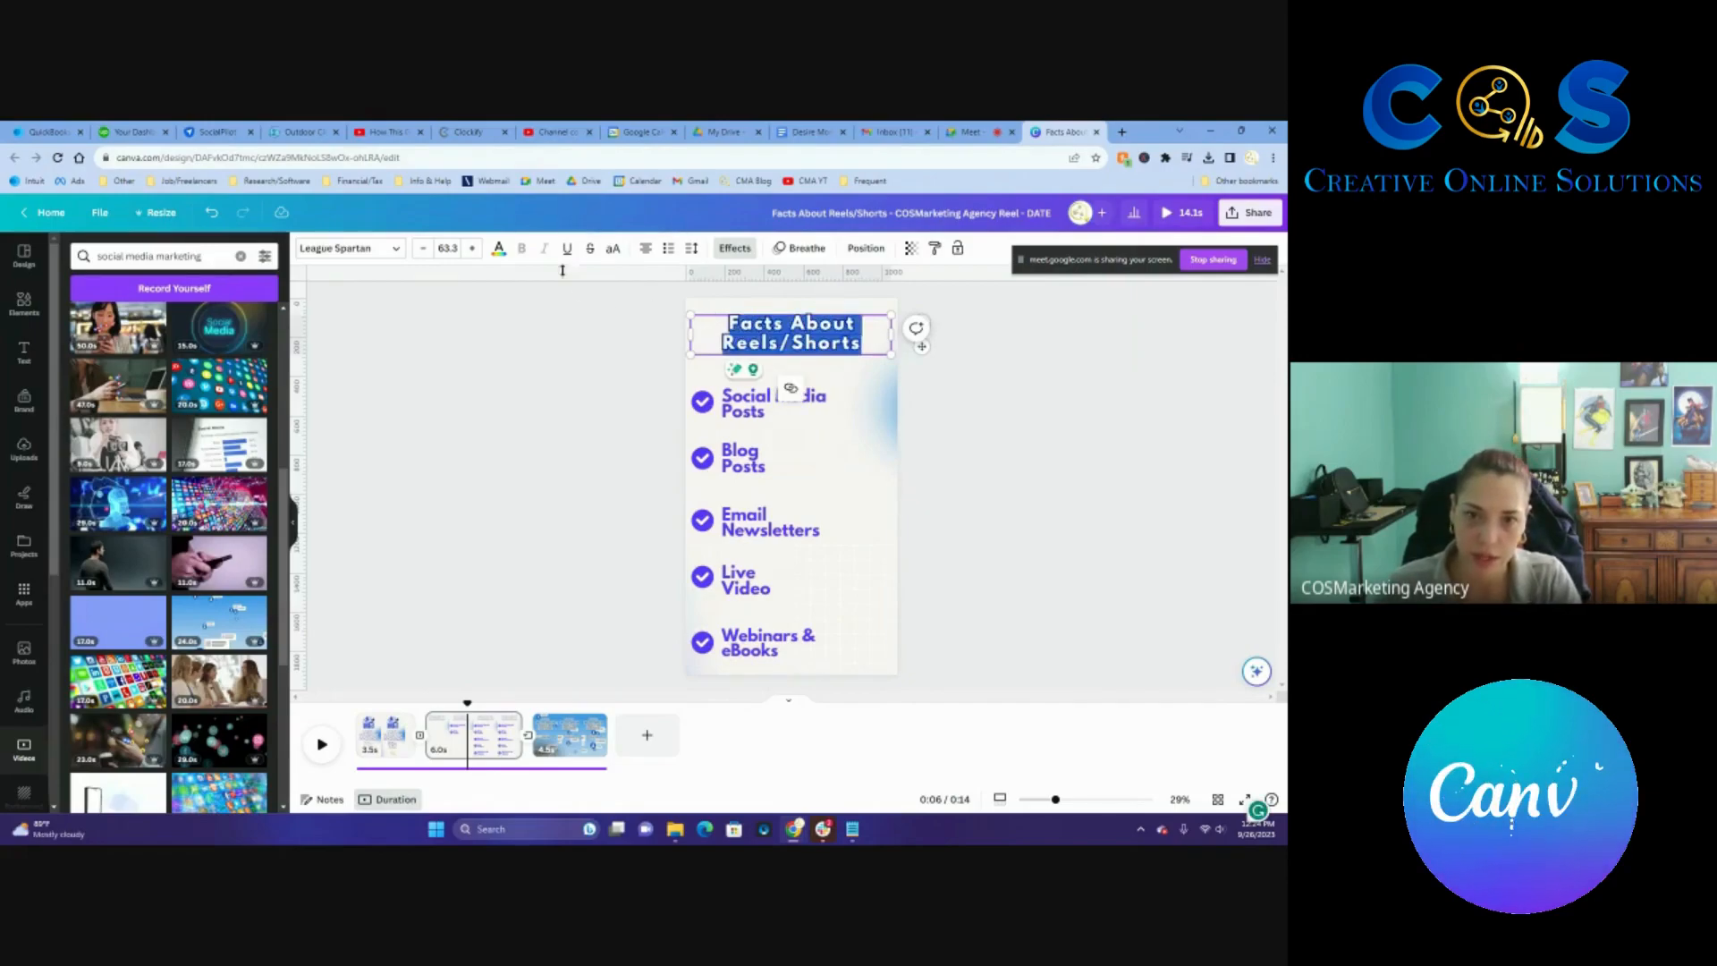
pyautogui.click(613, 250)
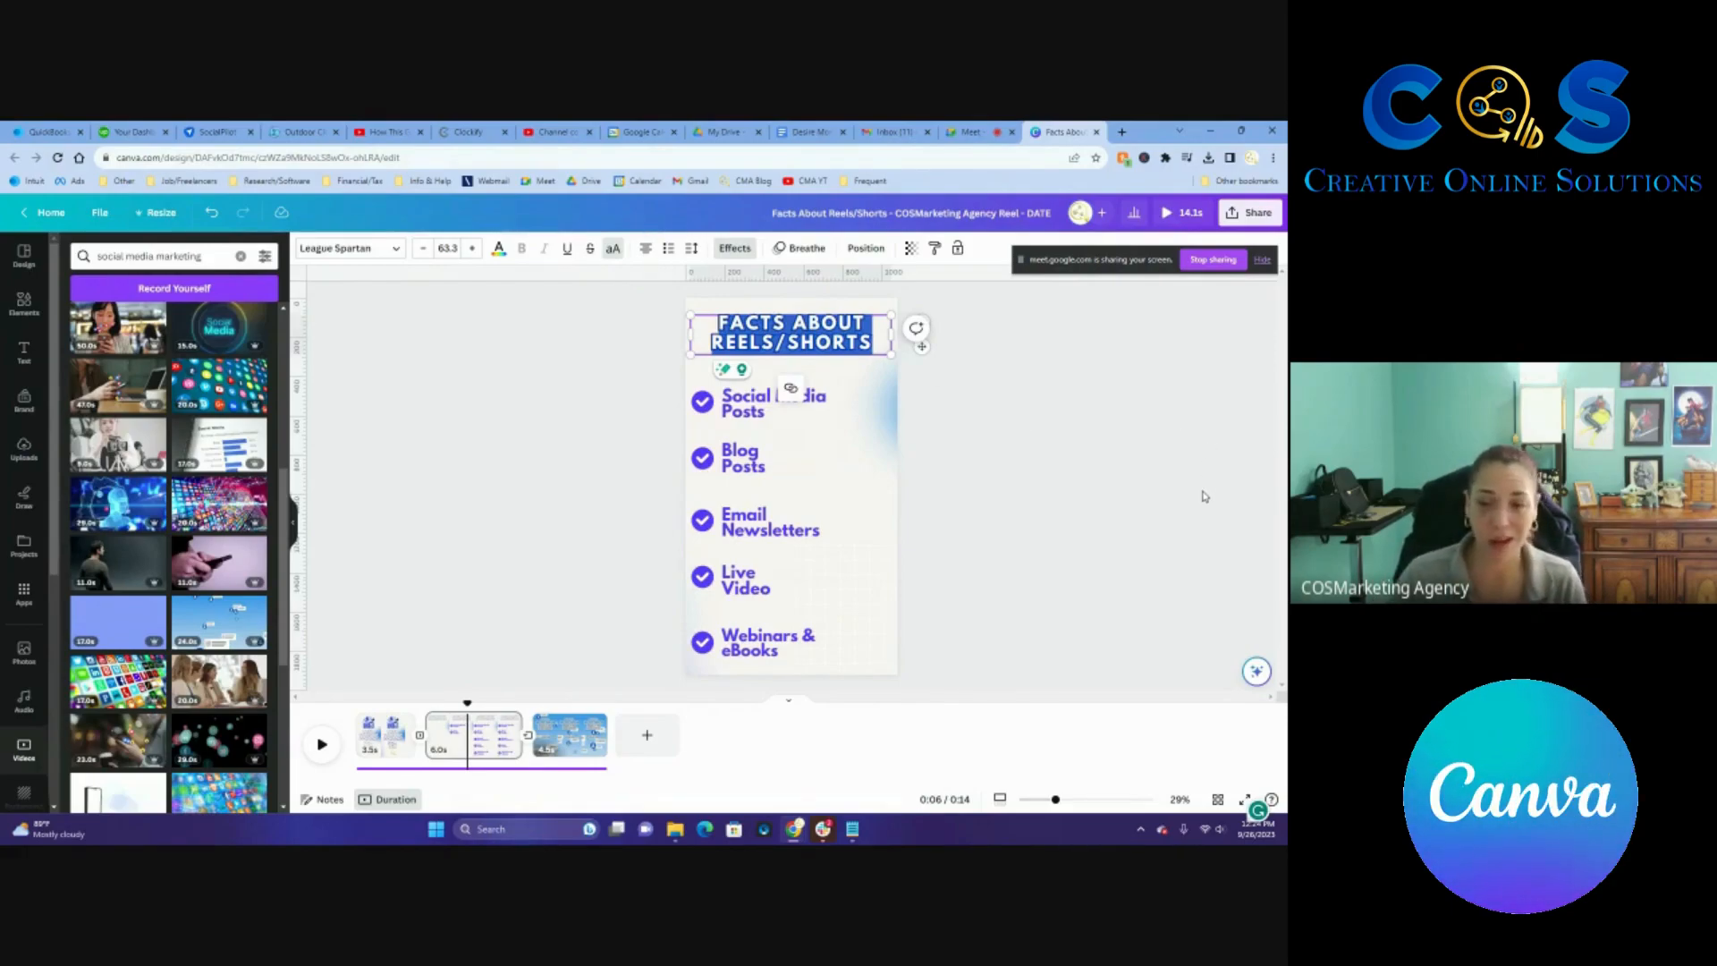
pyautogui.click(1091, 487)
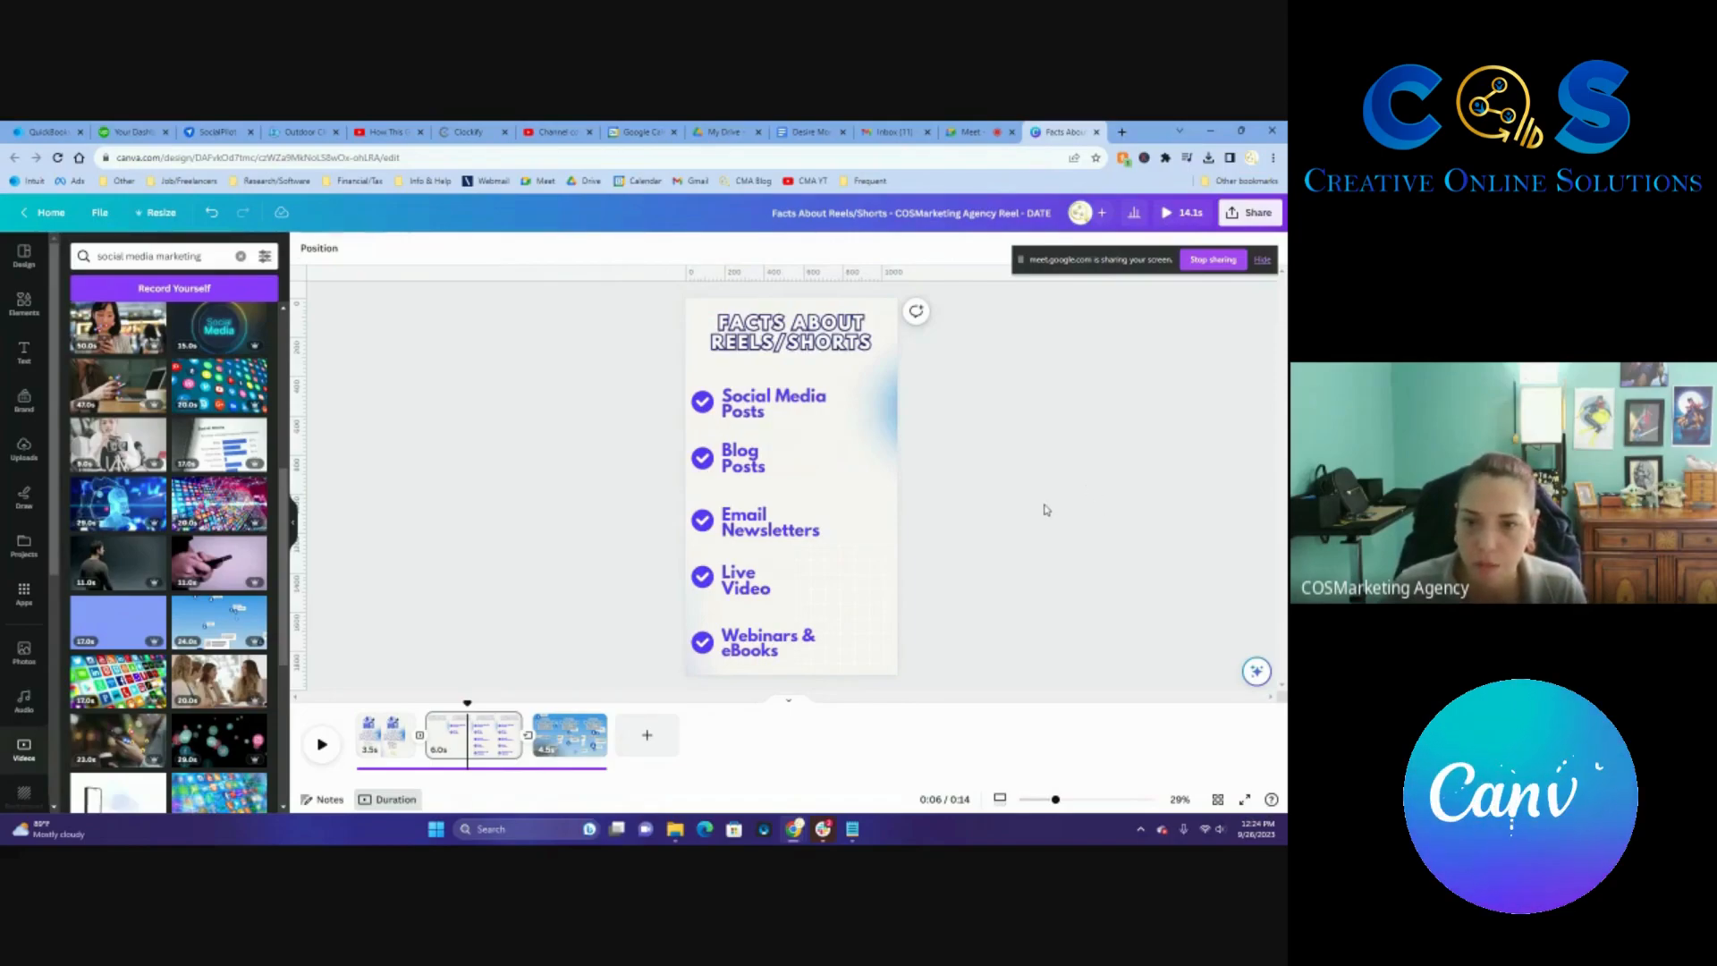
# Replace the checklist's "Social Media Posts" text with "Ideal length is 15-20 seconds or less".
pyautogui.click(787, 419)
pyautogui.click(783, 414)
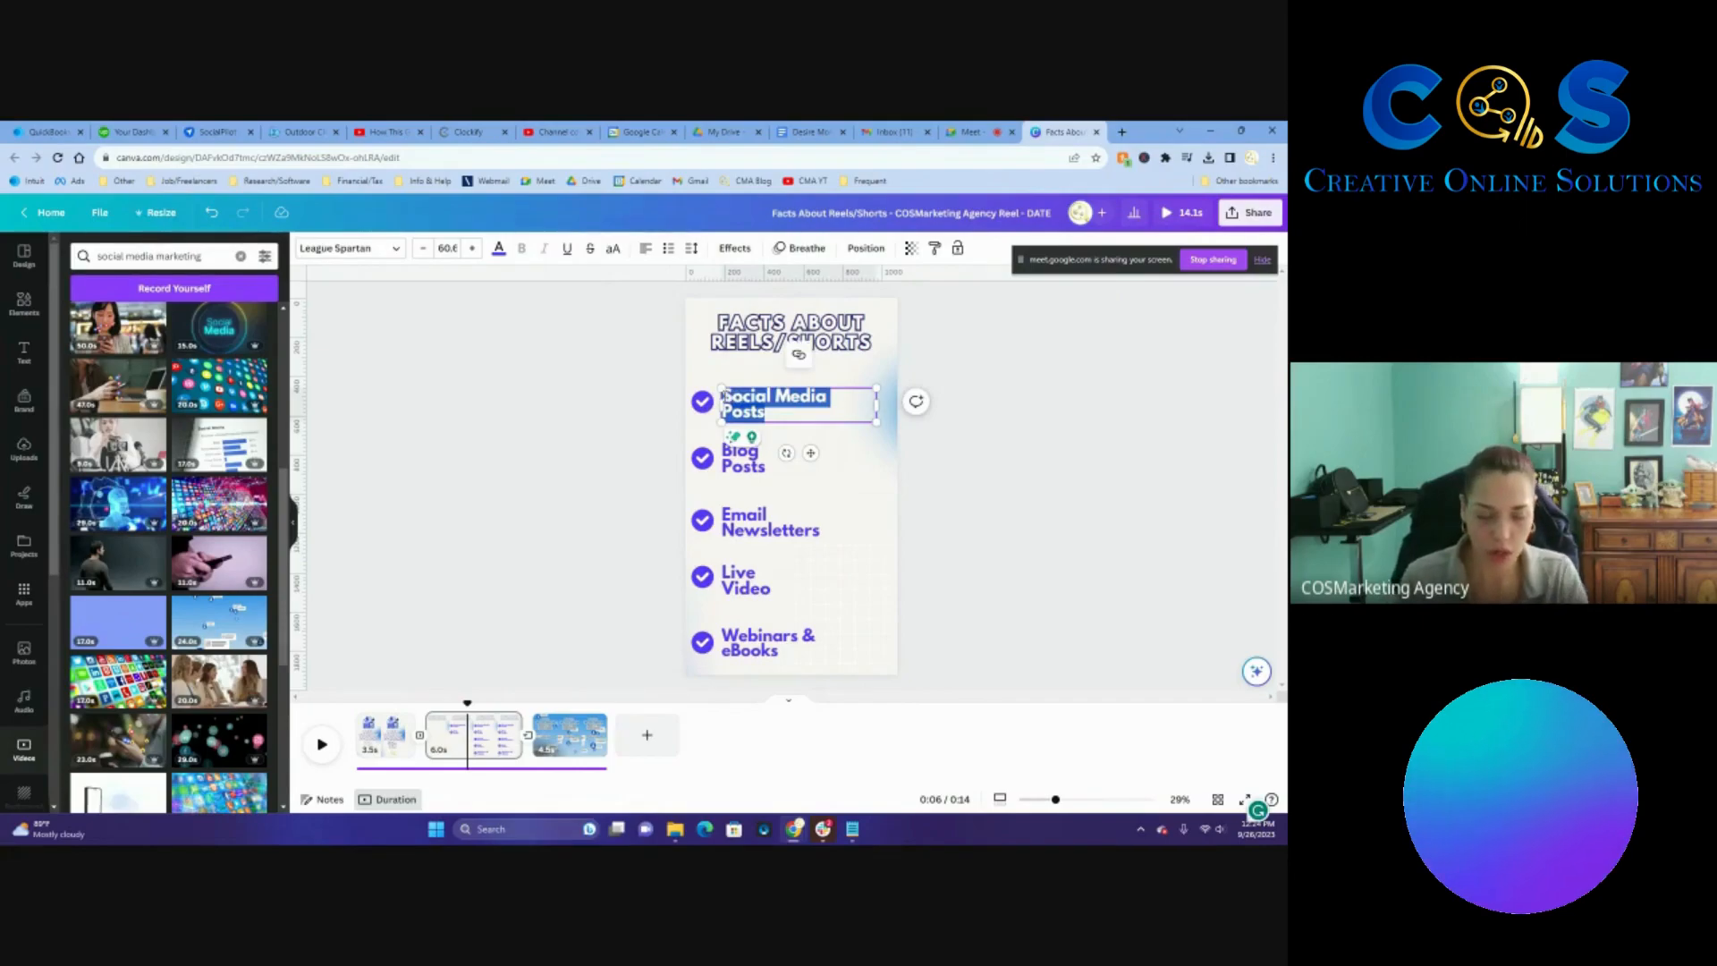
pyautogui.press('BackSpace')
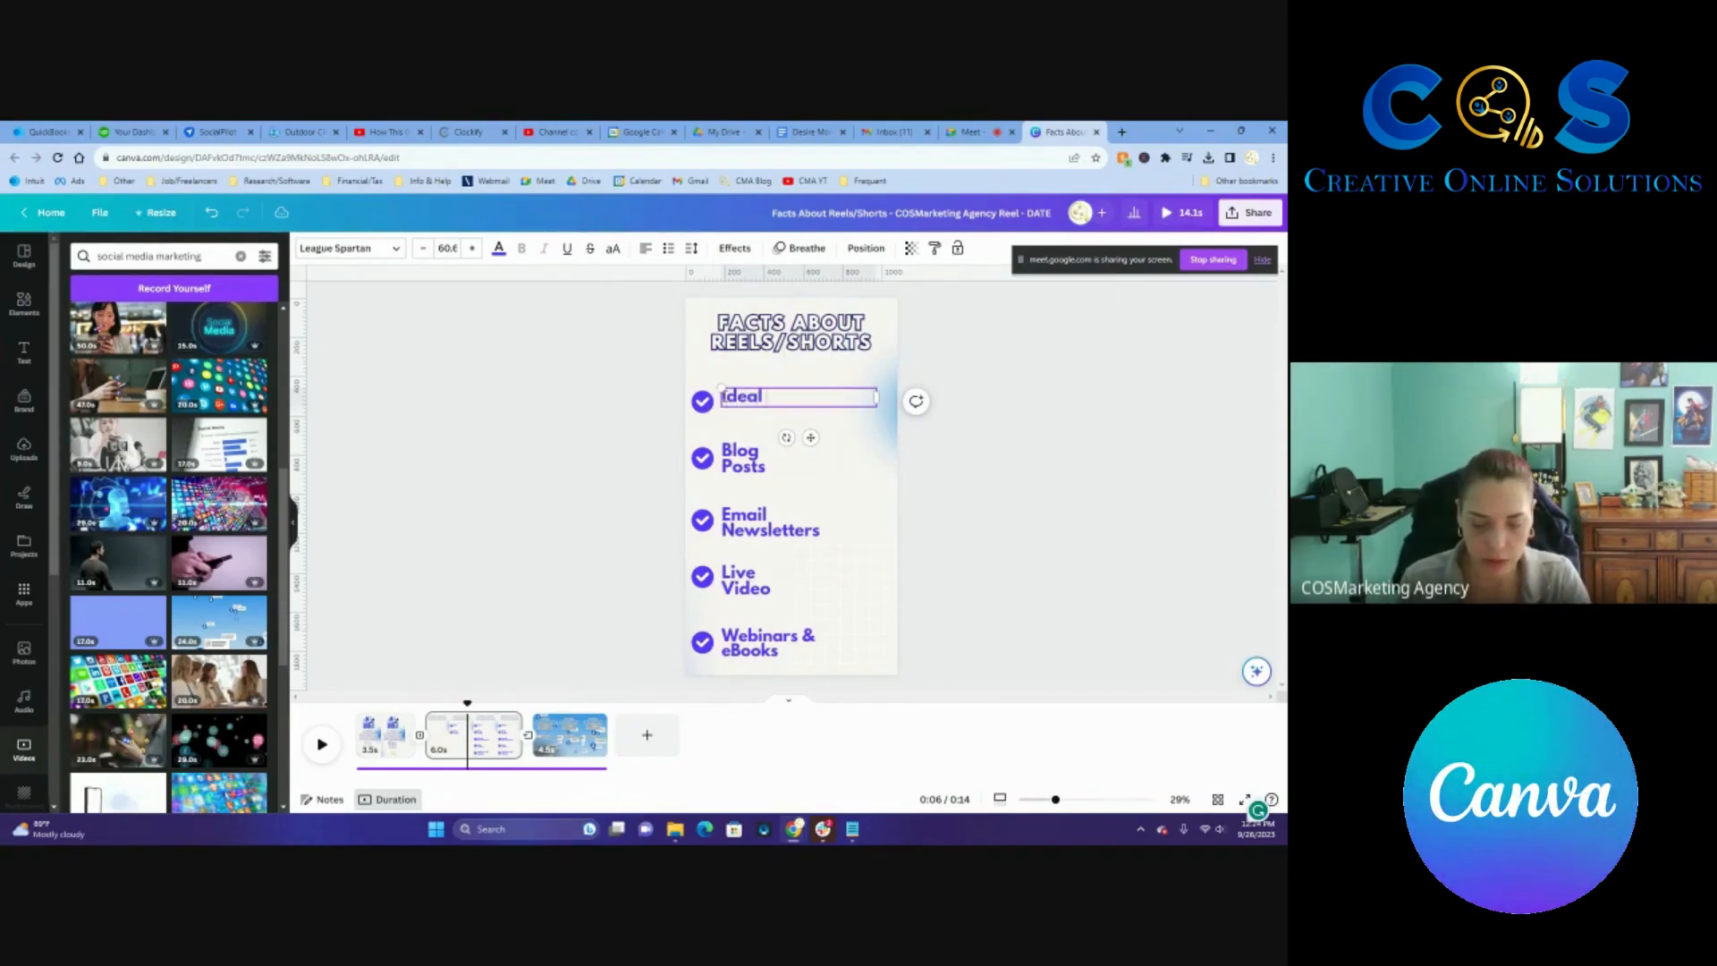
pyautogui.write('Ideal length is a')
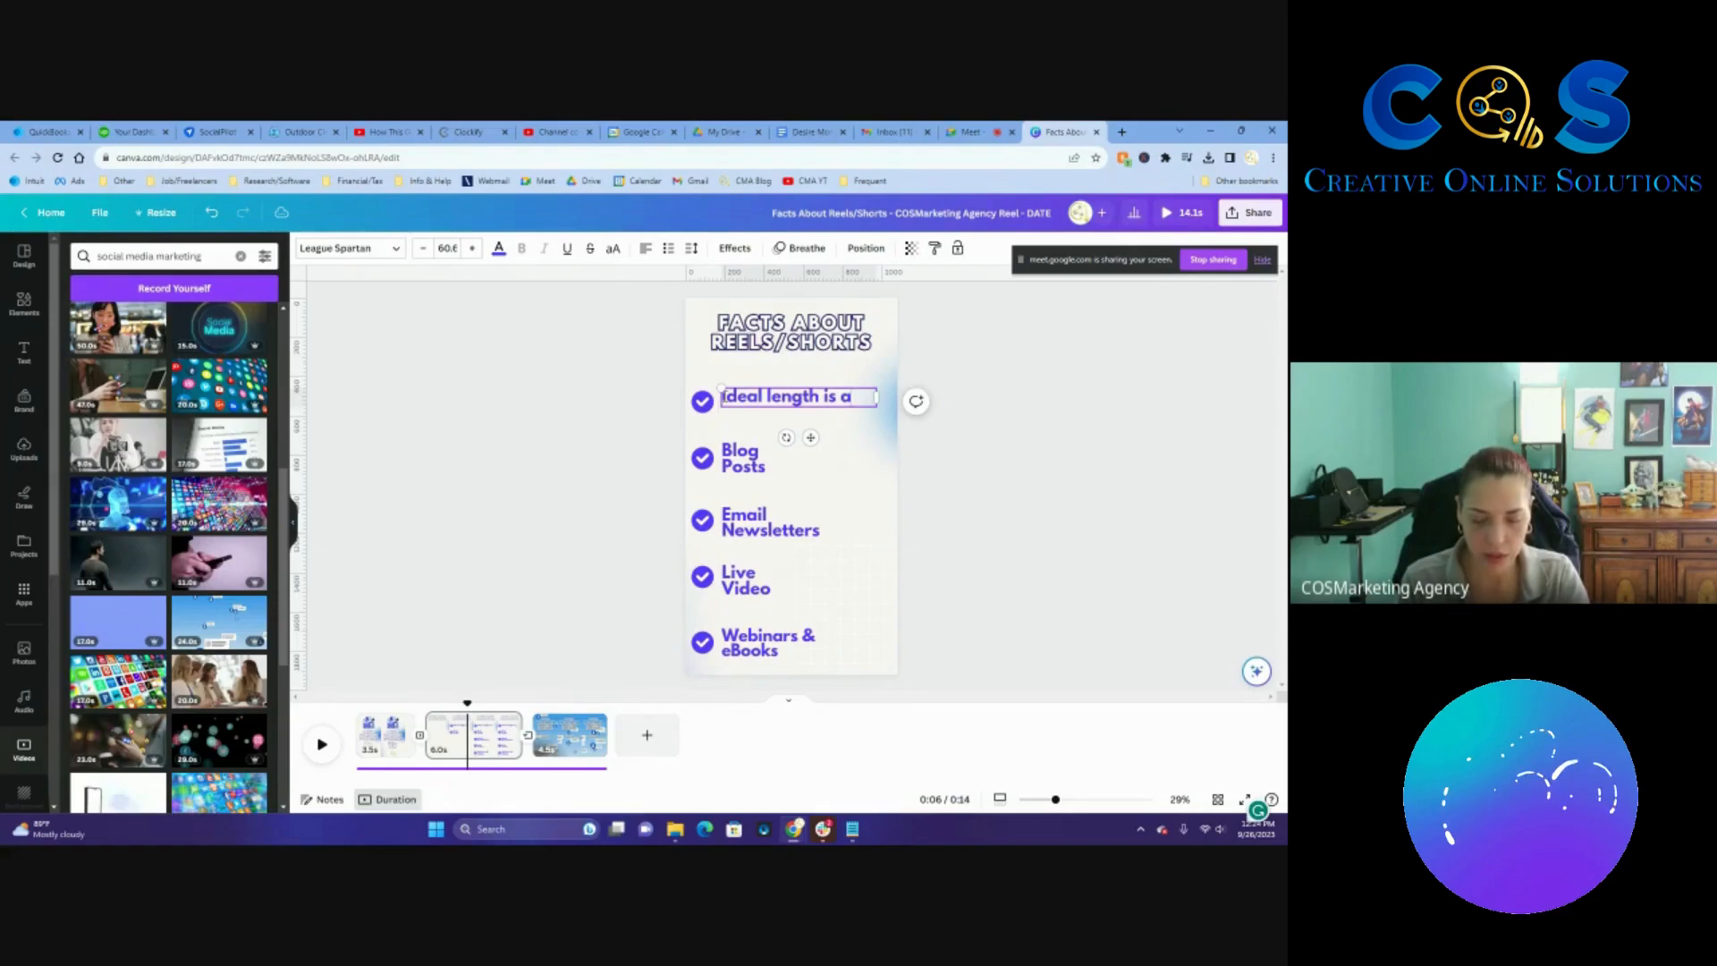
pyautogui.press('BackSpace')
pyautogui.write('15-20 seconds or less')
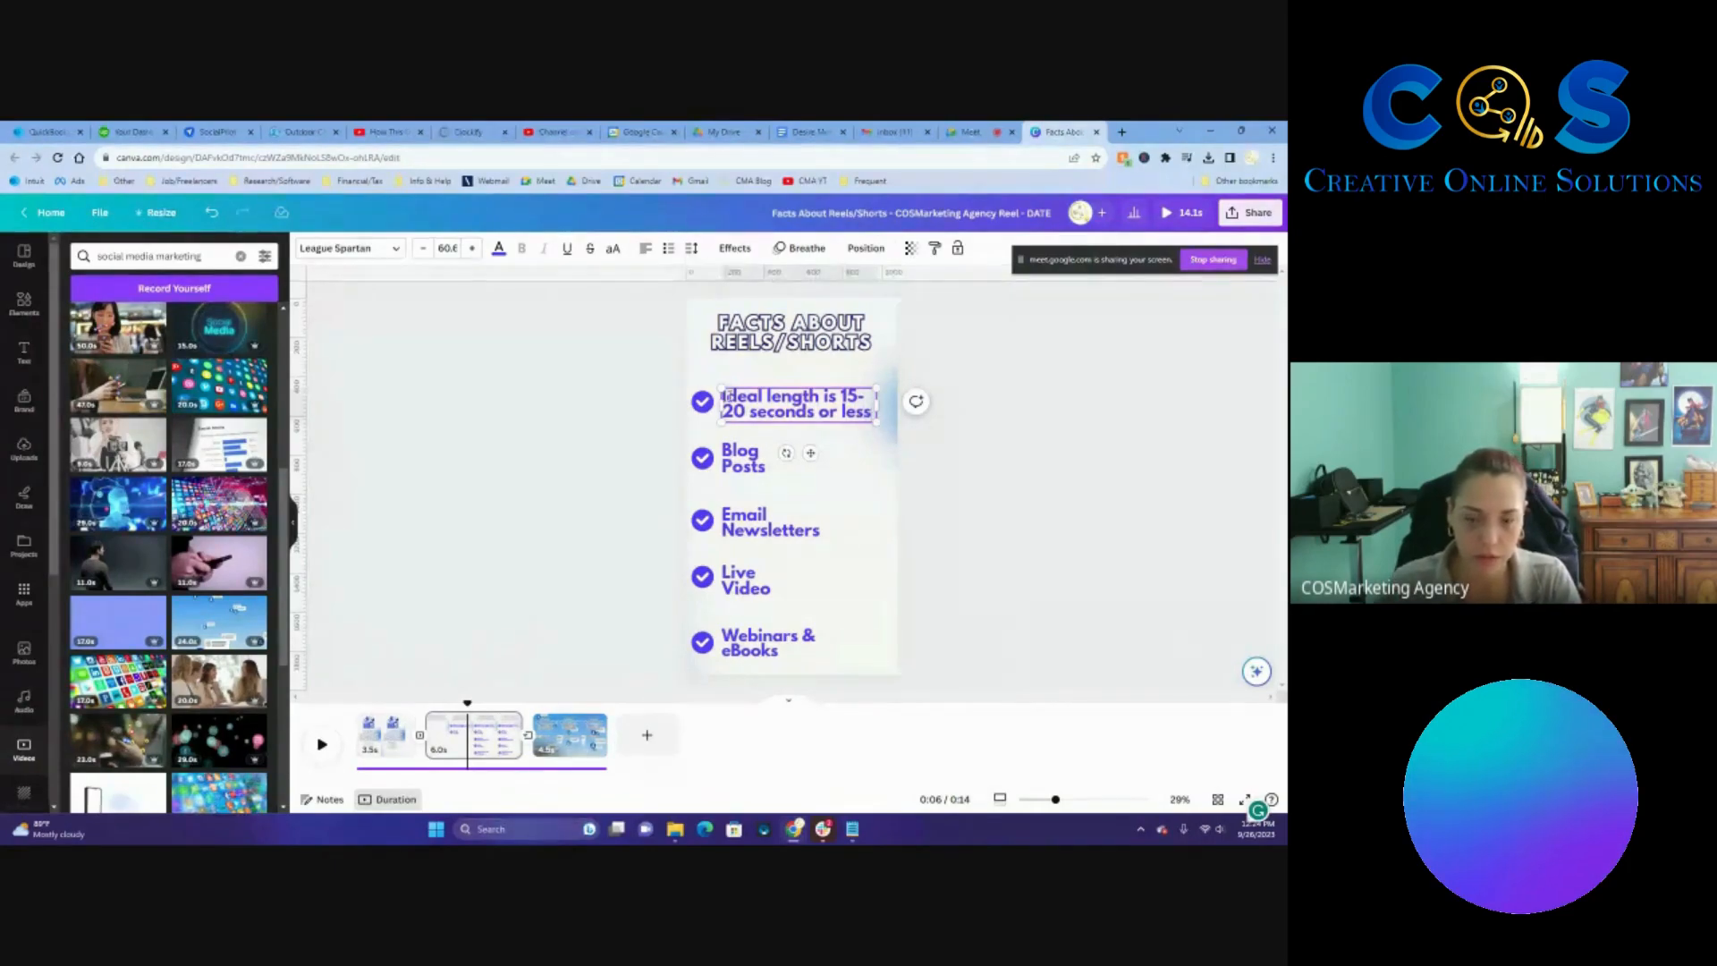
# Replace the checklist's "Blog Posts" text with "All Reels should be shot vertically".
pyautogui.click(768, 464)
pyautogui.moveTo(767, 467); pyautogui.dragTo(727, 452)
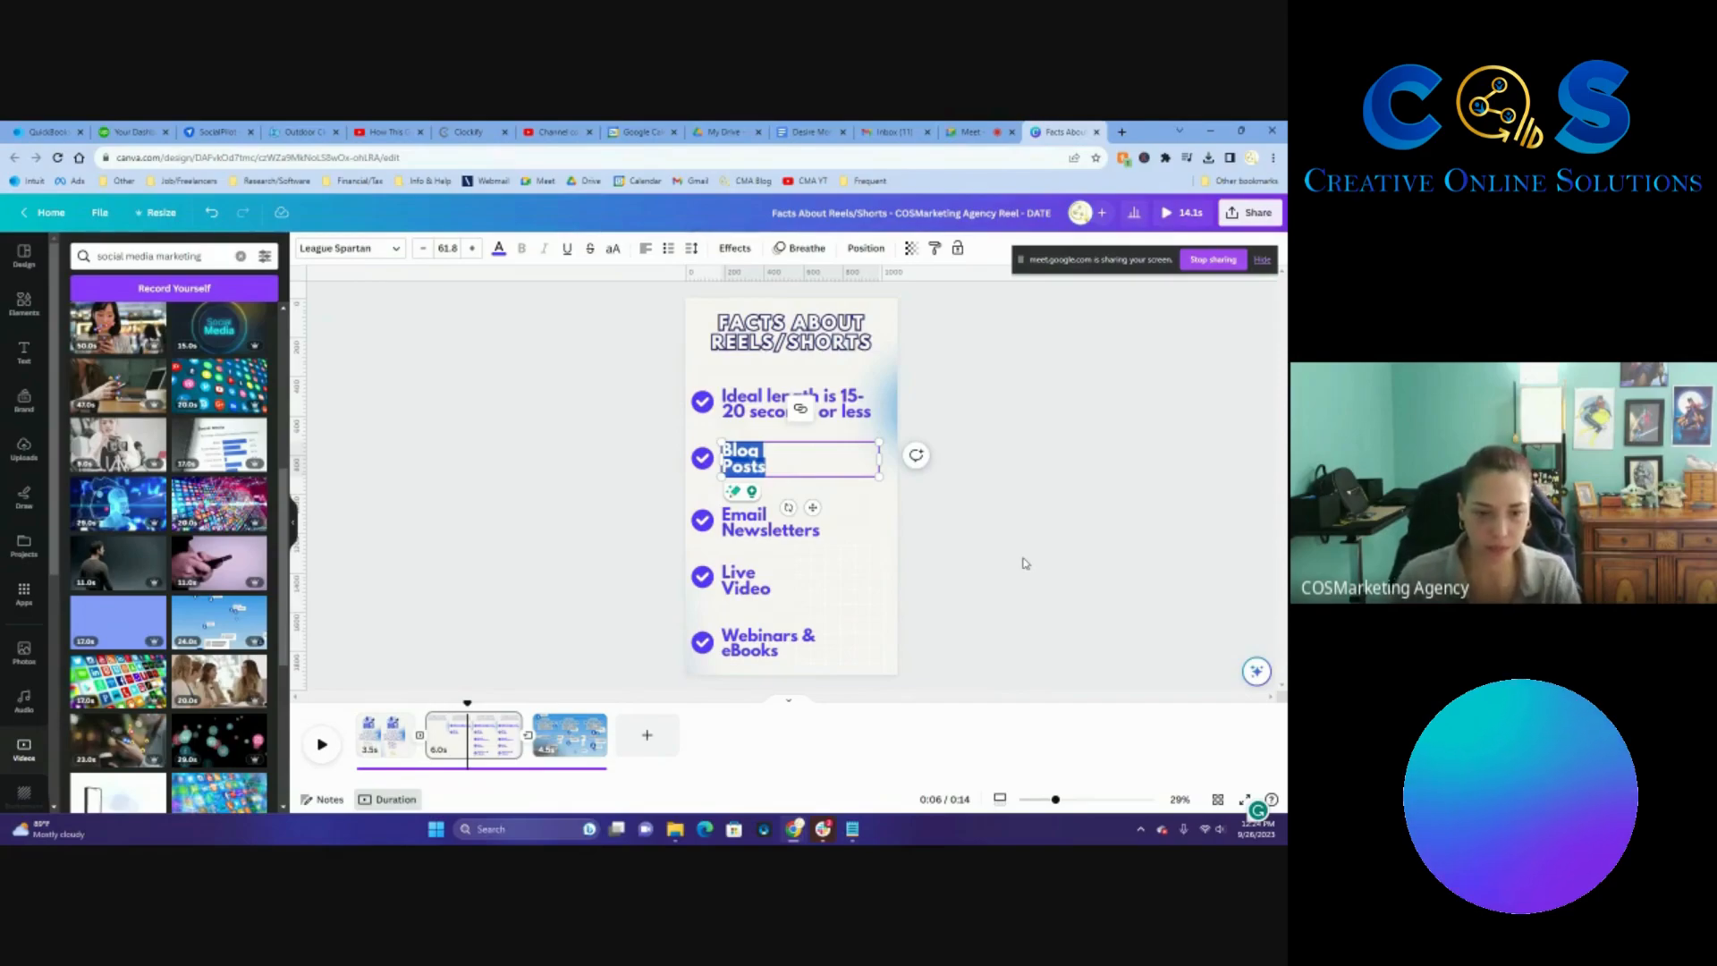
pyautogui.write('All')
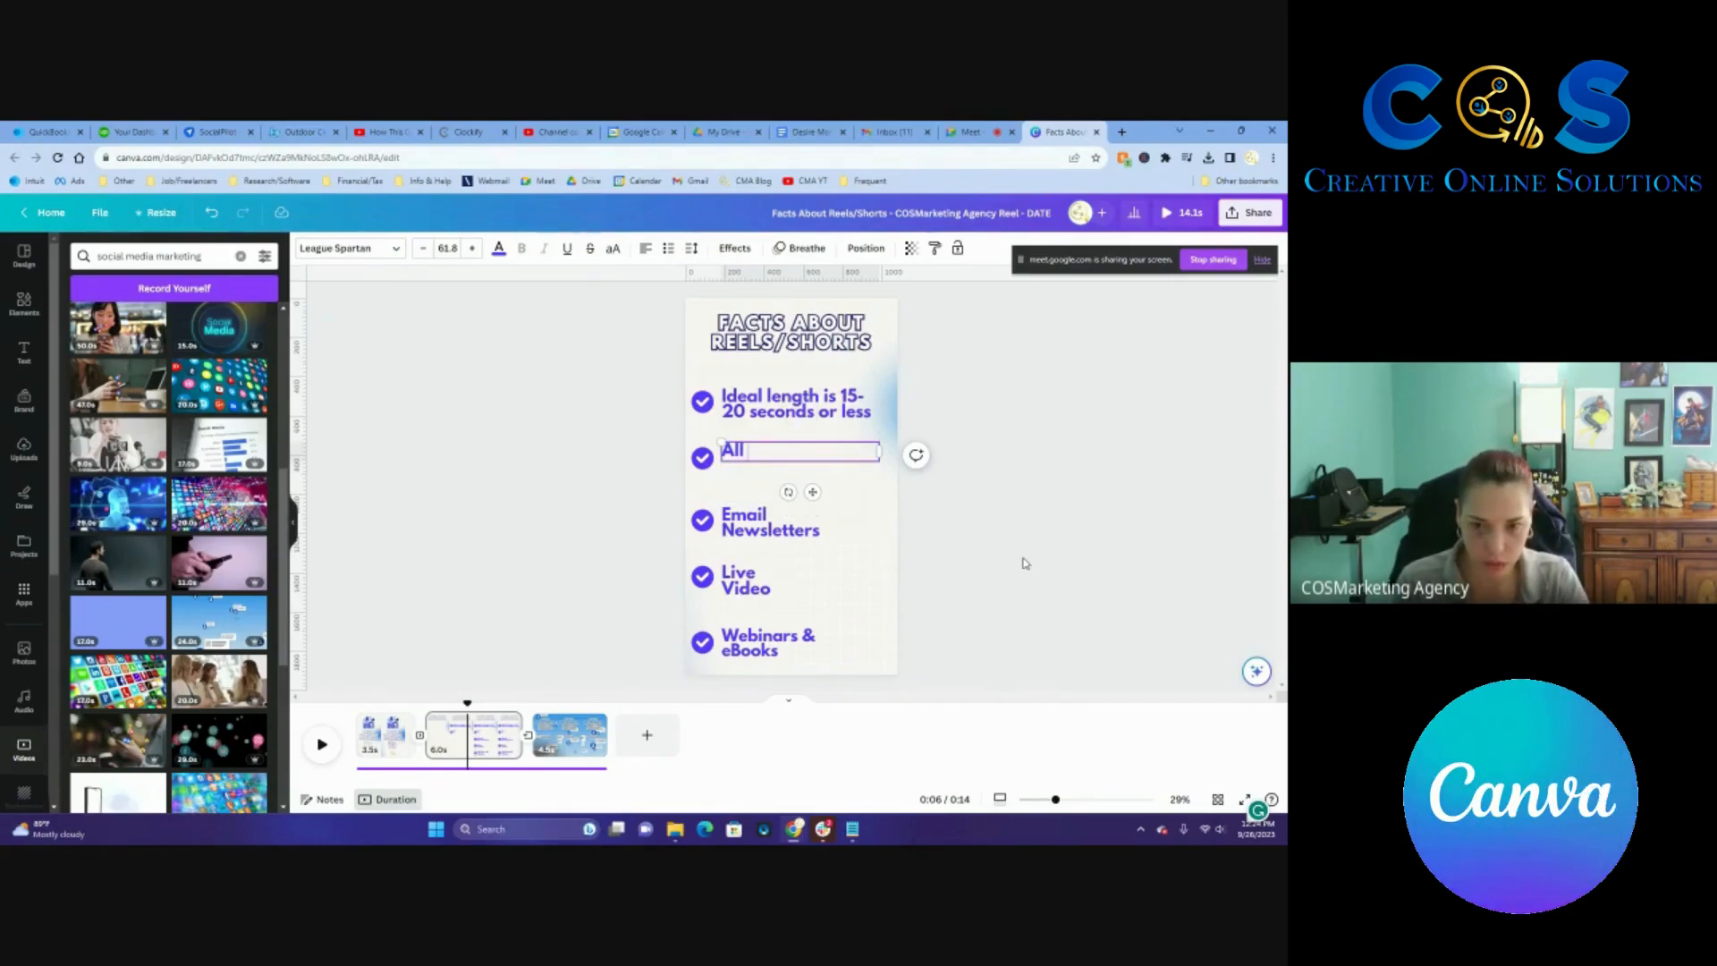
pyautogui.write(' Reels should be')
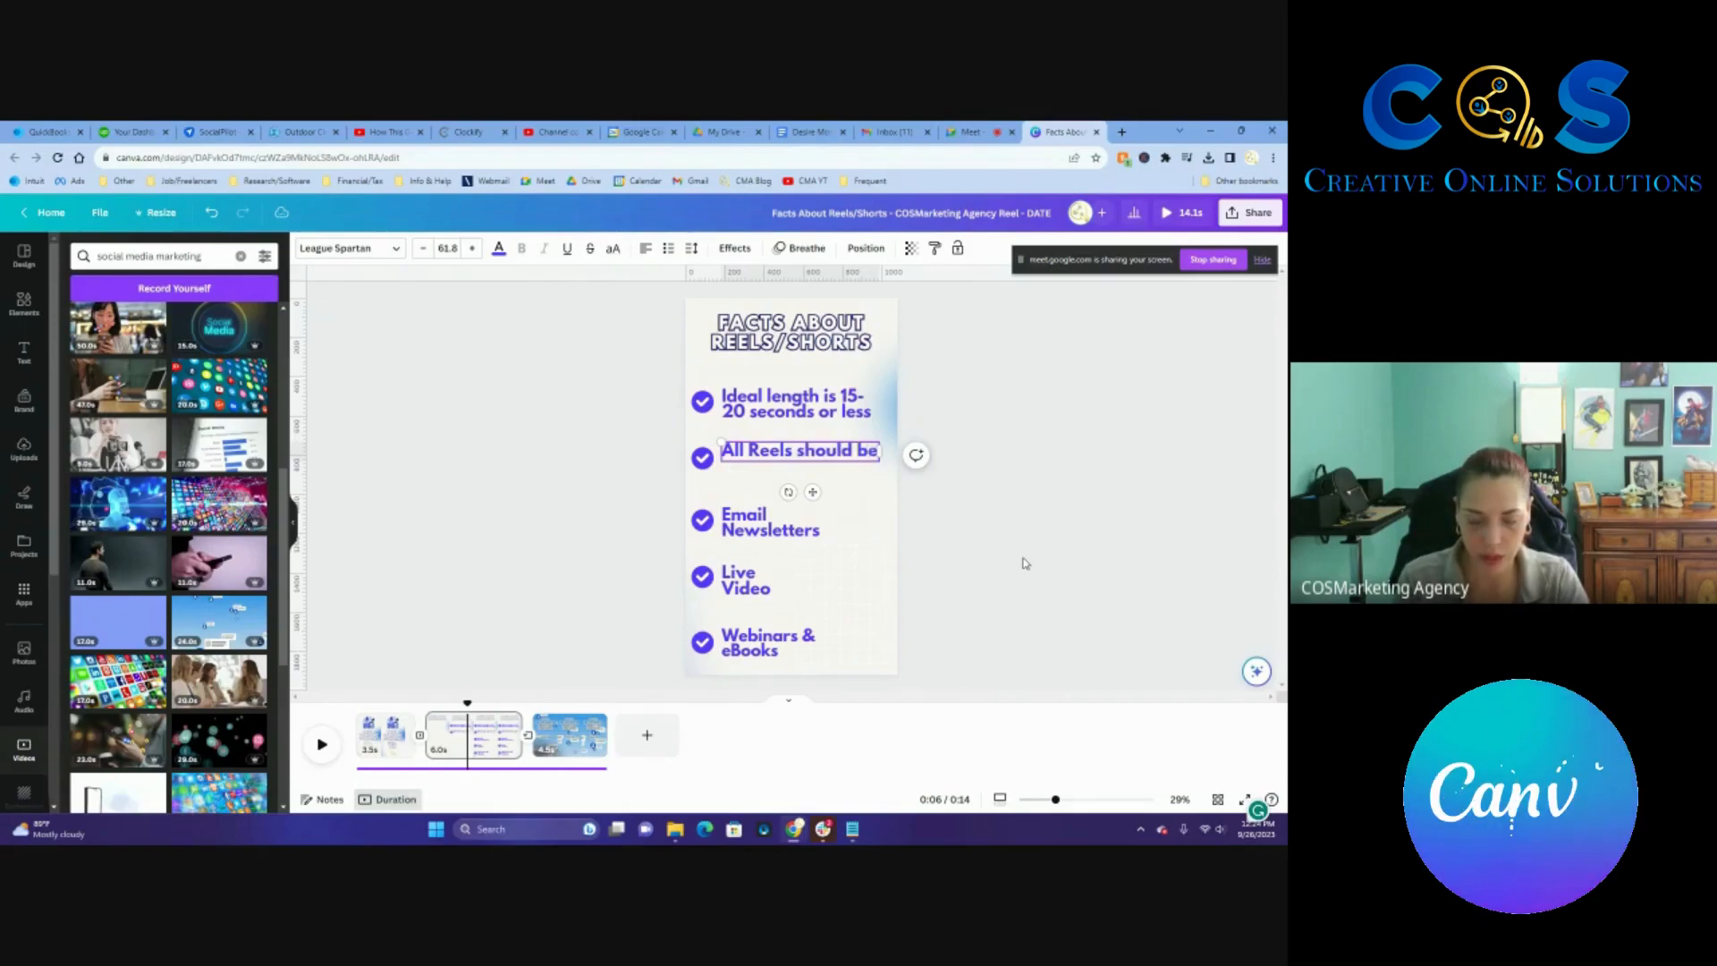
pyautogui.write(' shot vert')
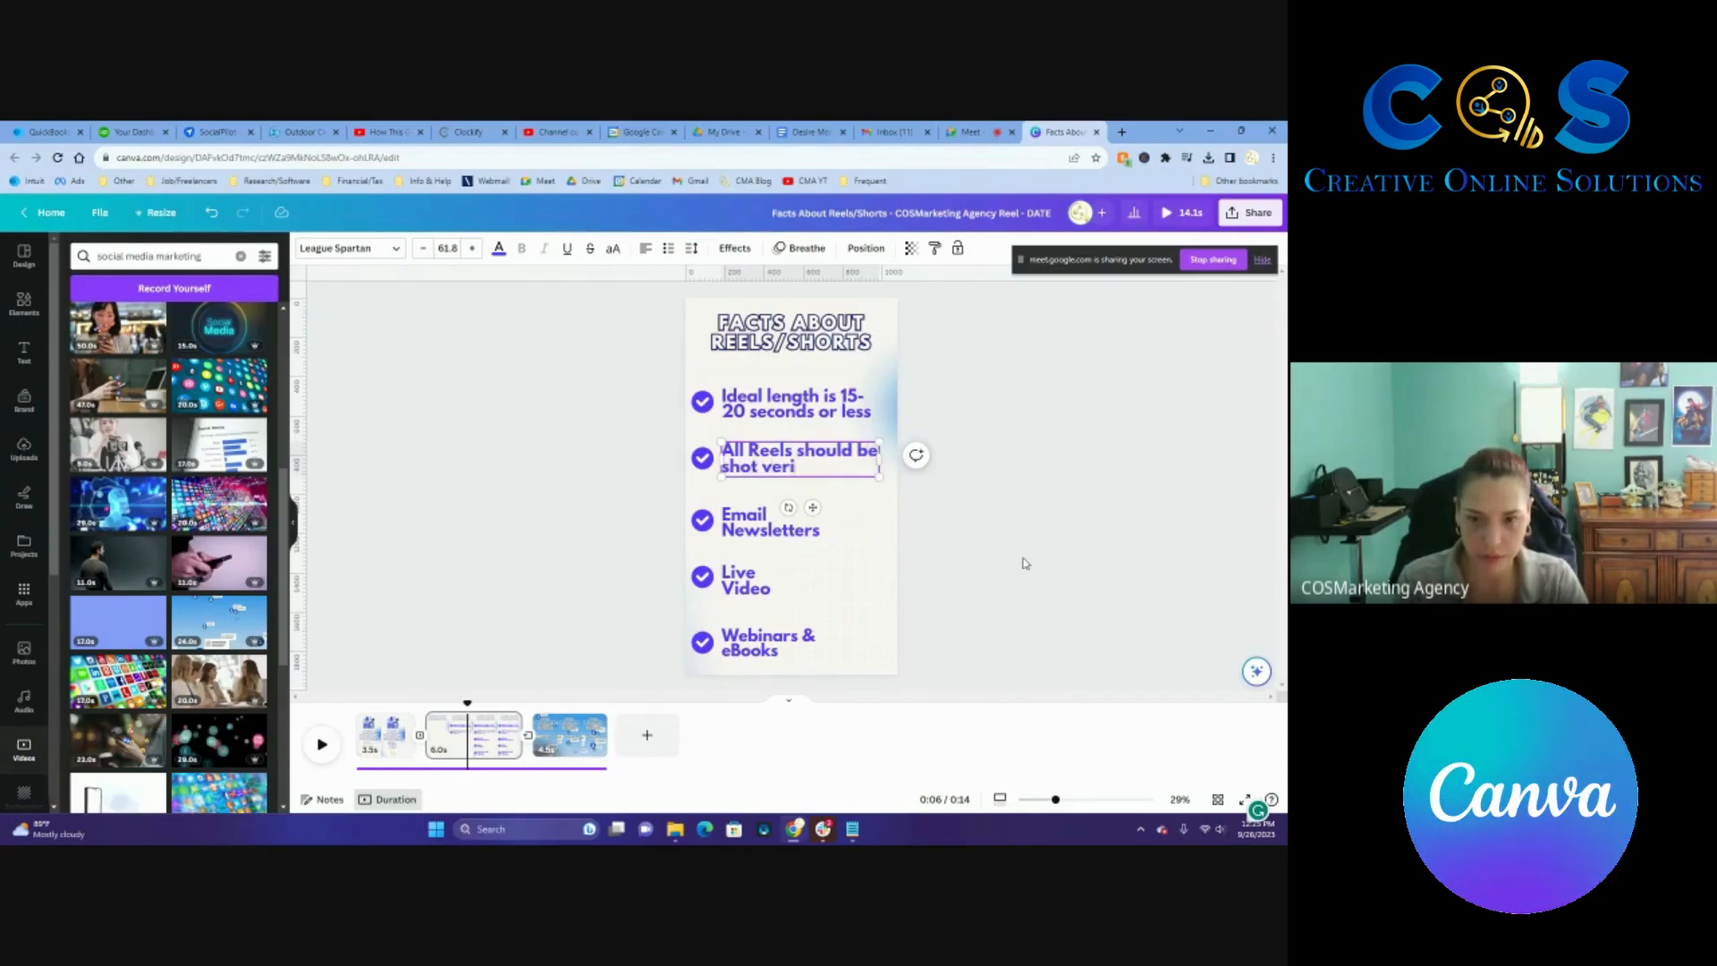
pyautogui.write('ically')
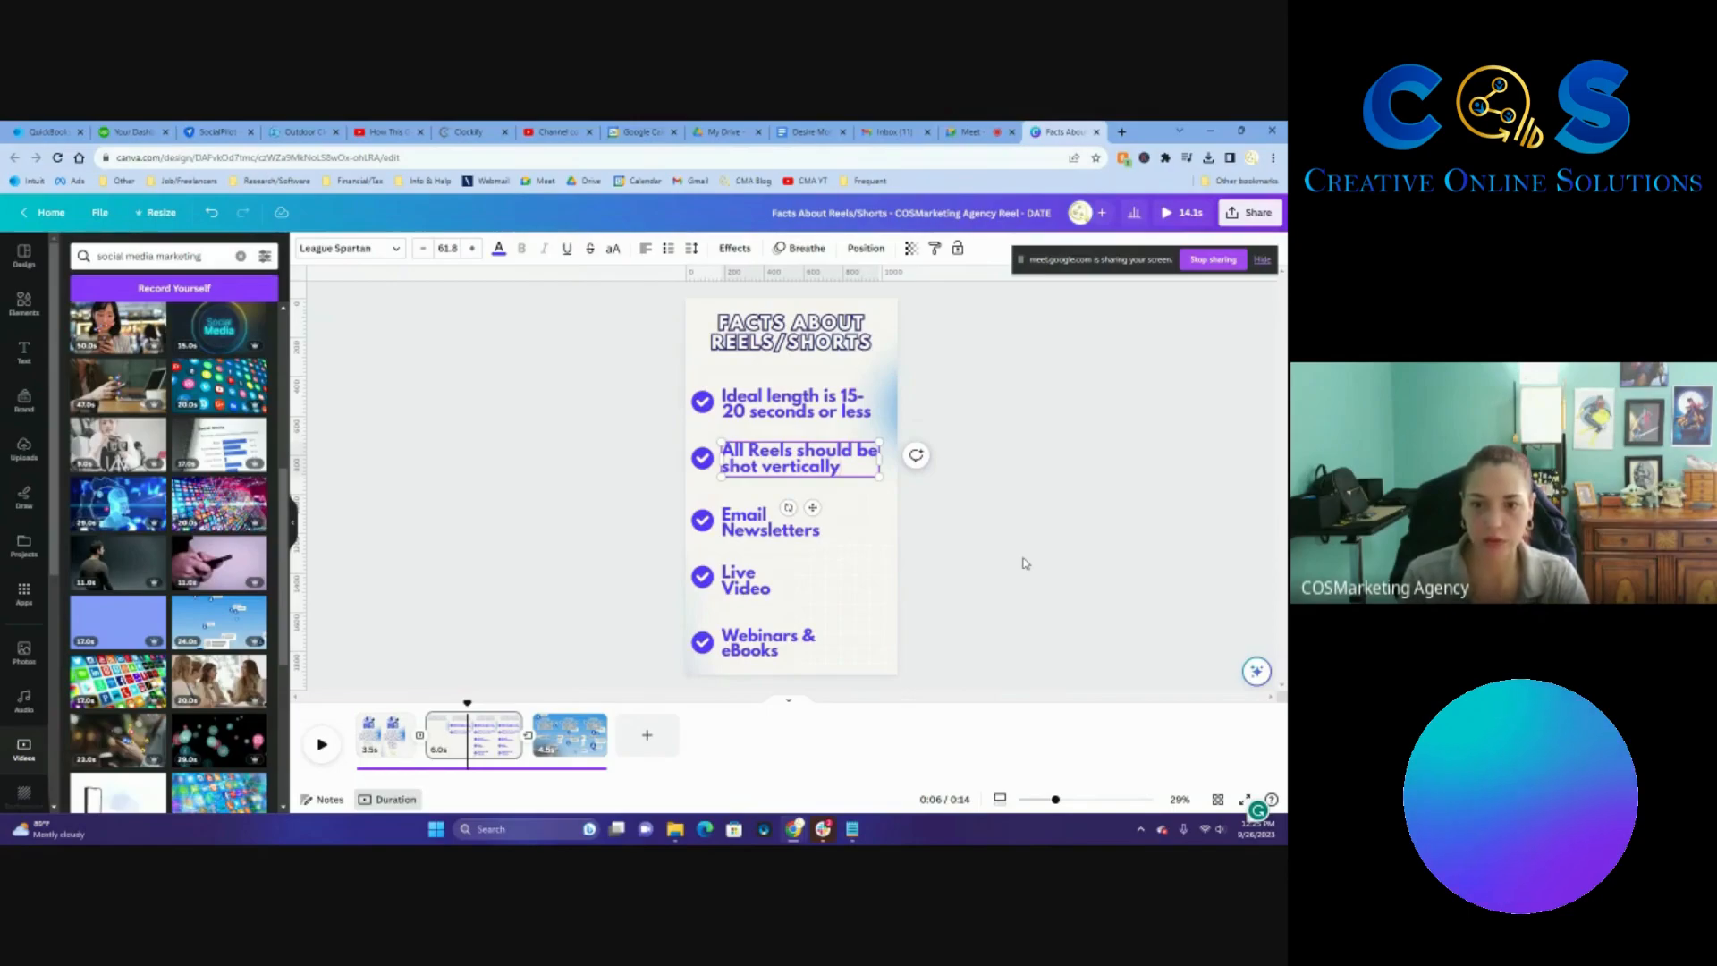
pyautogui.click(1067, 506)
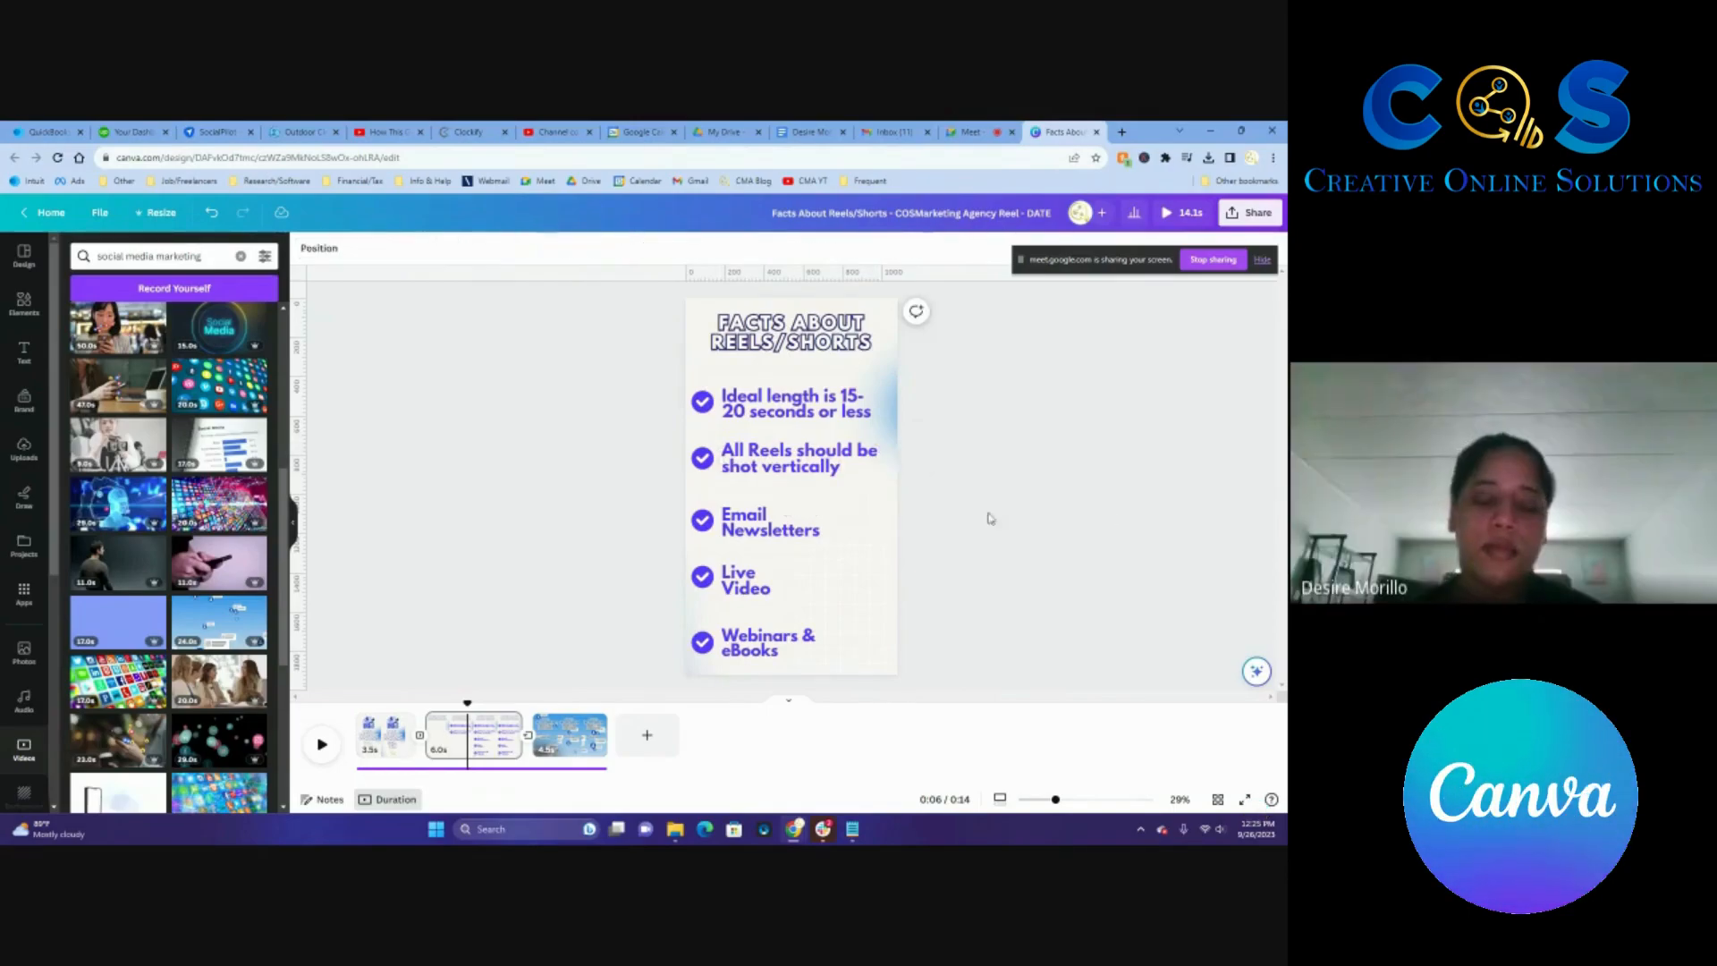
# Replace the checklist's "Email Newsletters" text with "Keep titles short!".
pyautogui.click(779, 529)
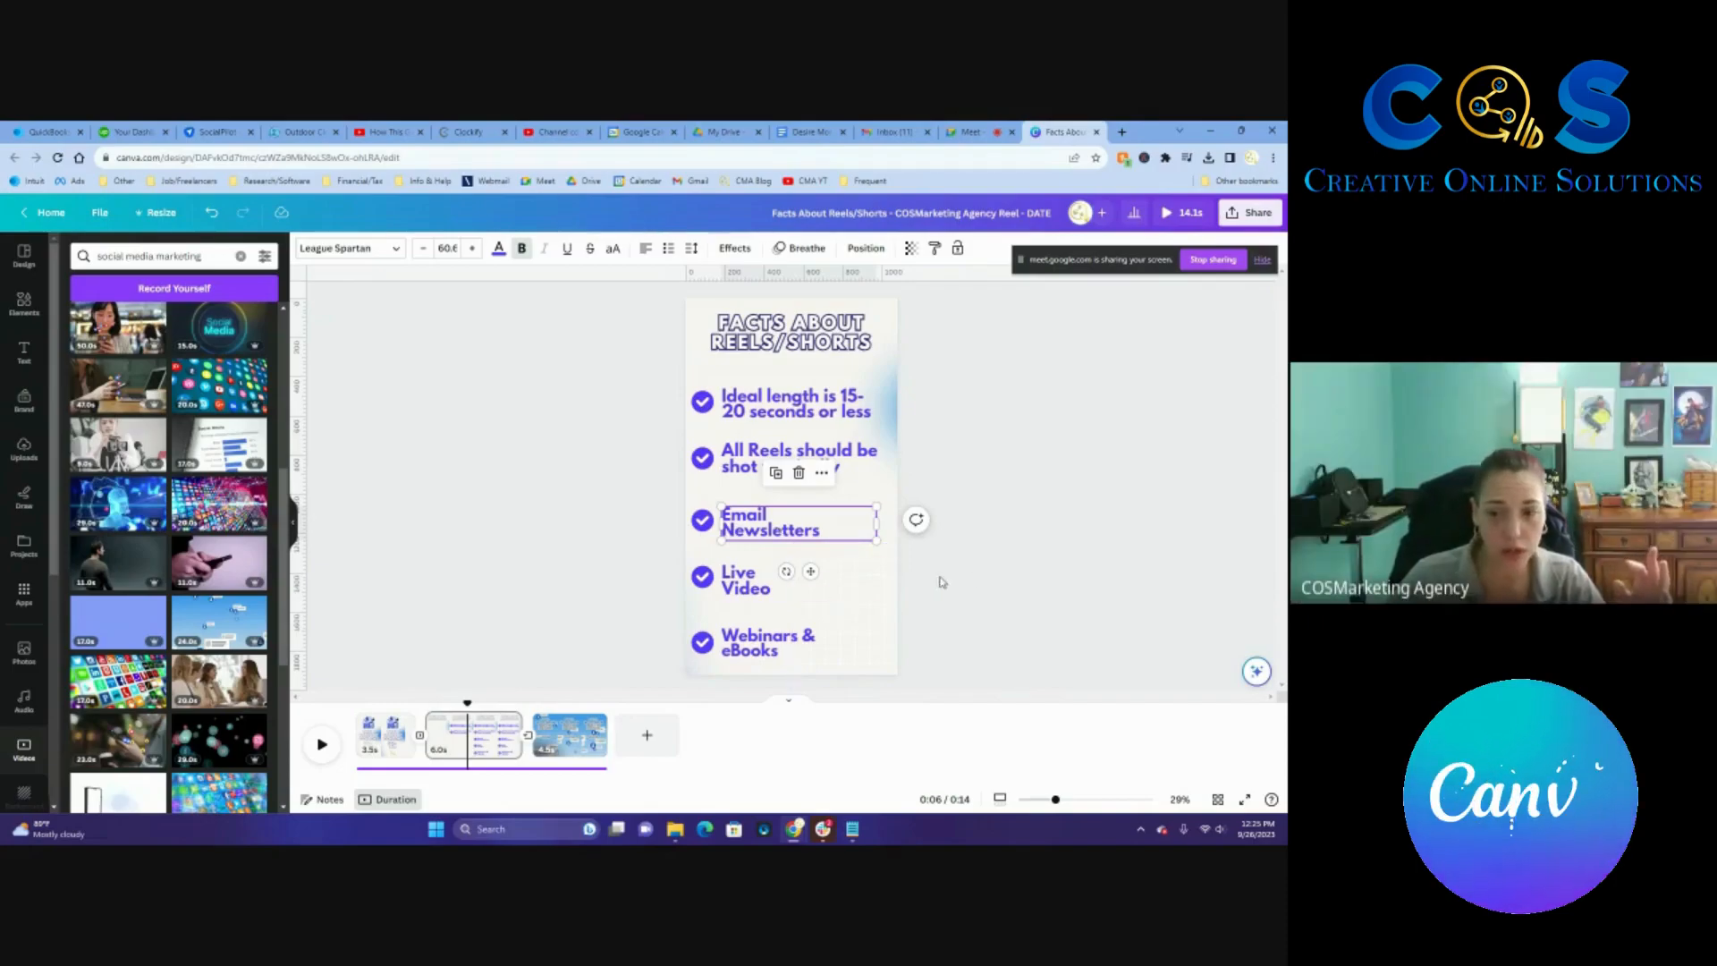
pyautogui.doubleClick(812, 535)
pyautogui.click(837, 529)
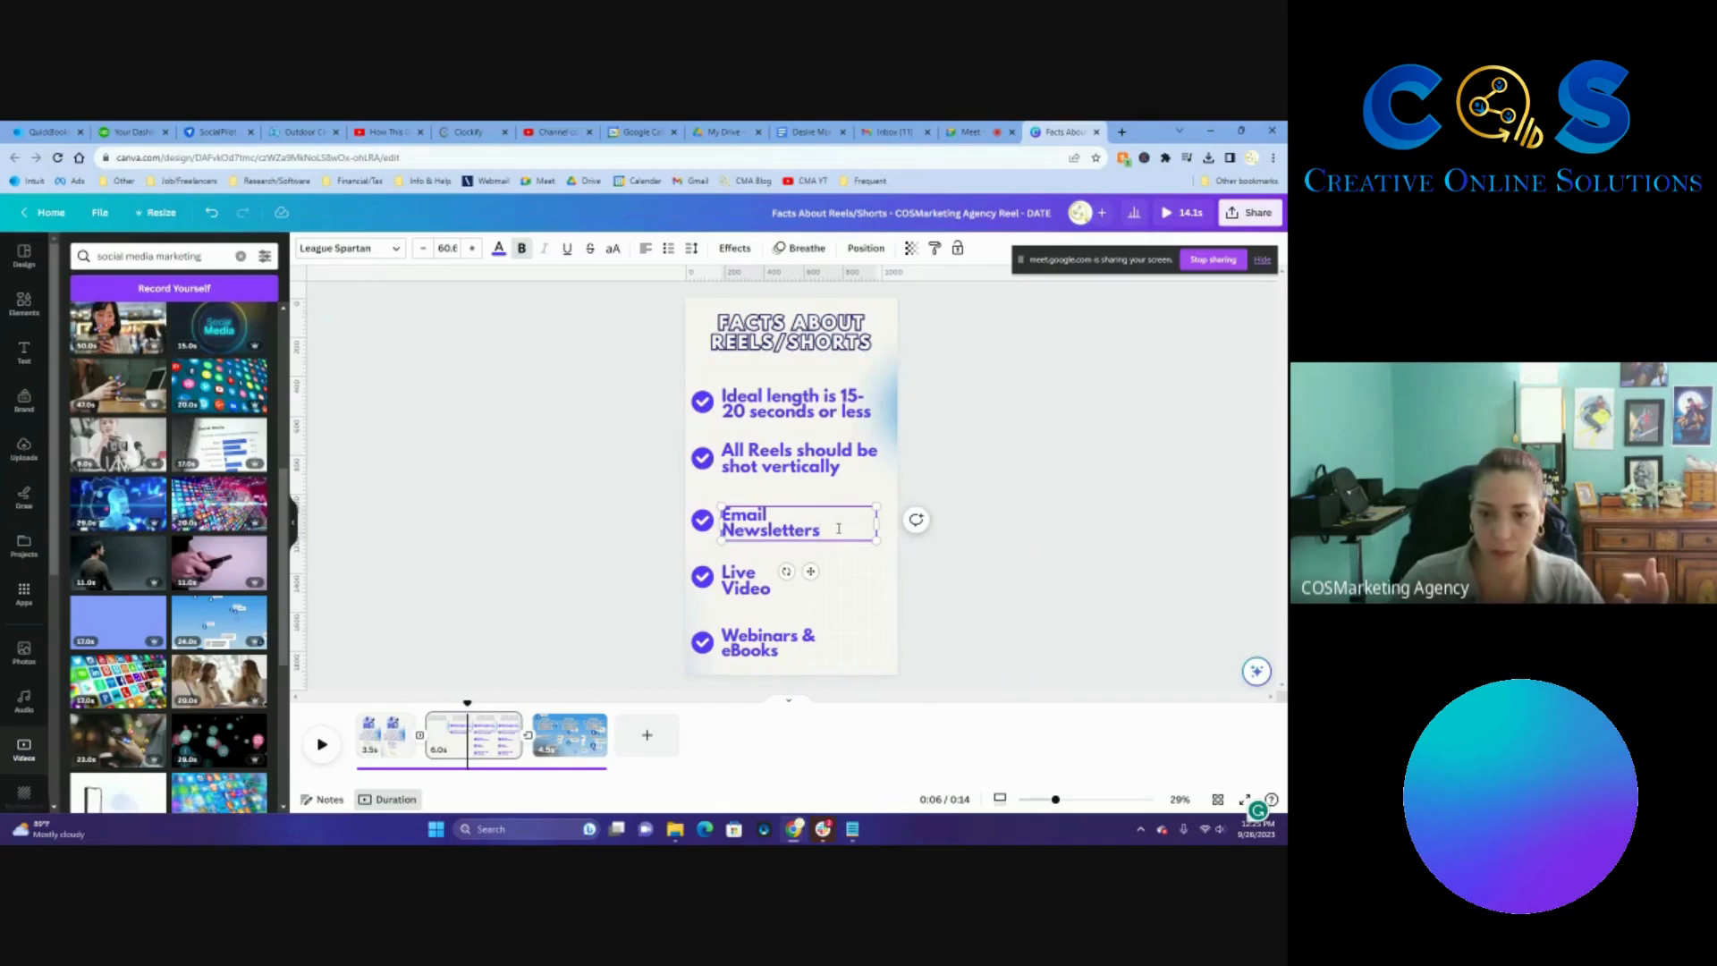
pyautogui.moveTo(839, 530); pyautogui.dragTo(719, 509)
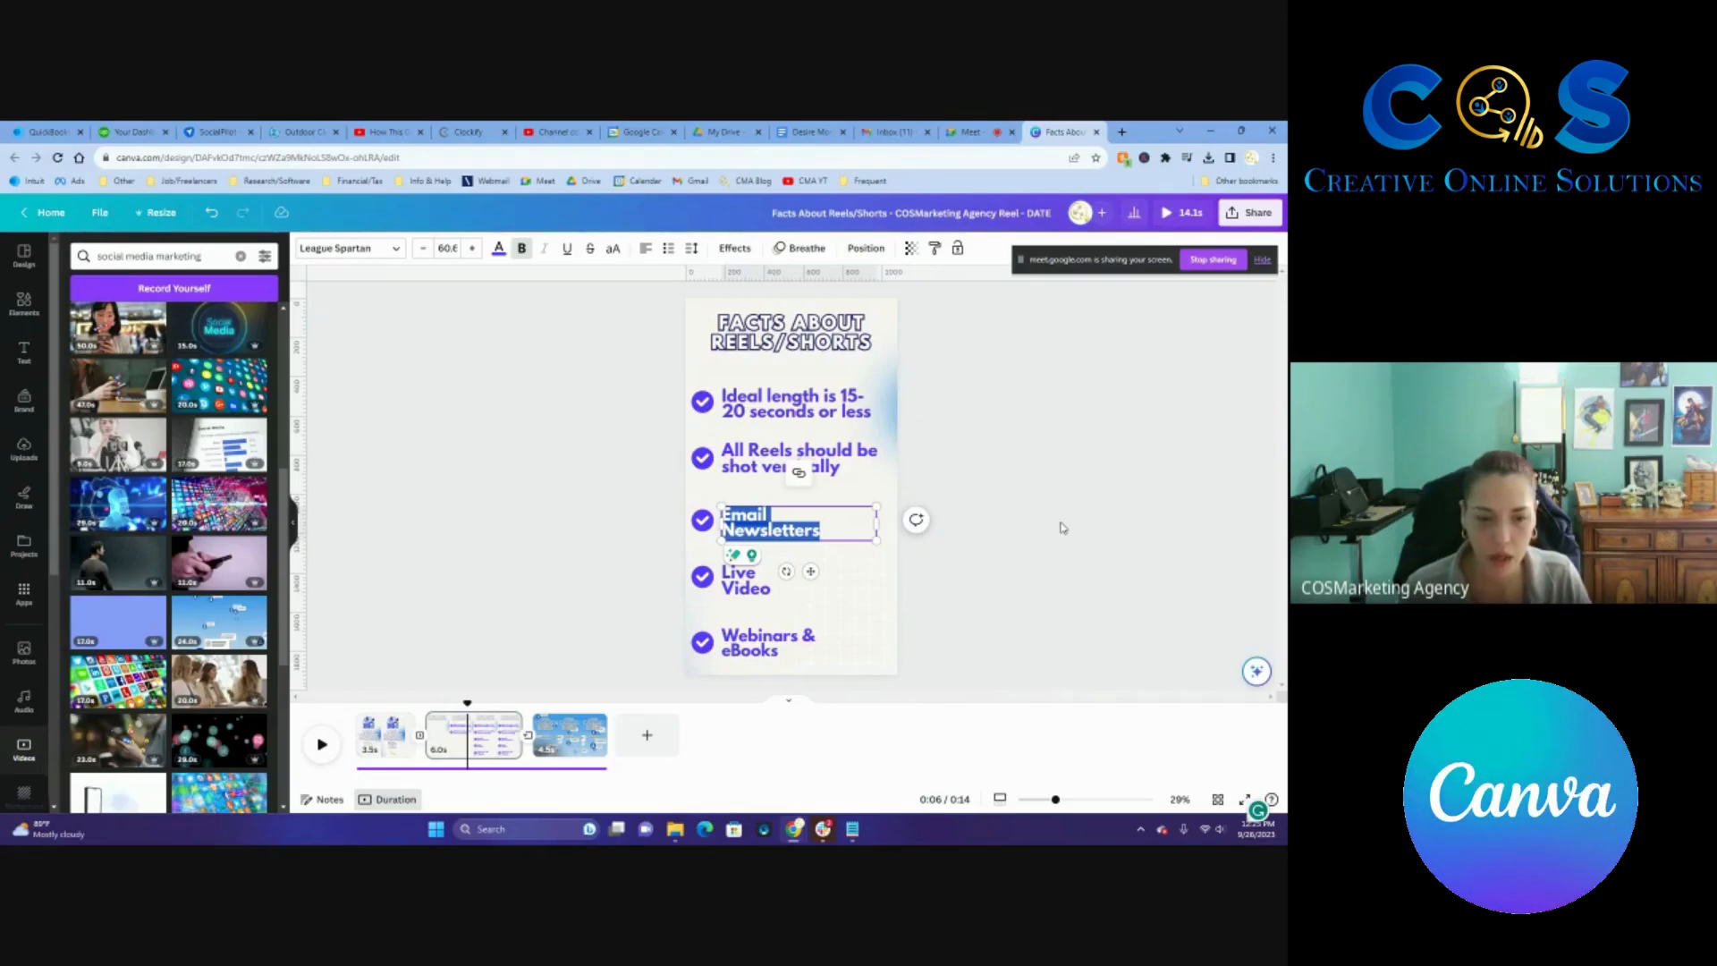
pyautogui.write('keep')
pyautogui.press('BackSpace')
pyautogui.press('BackSpace')
pyautogui.press('BackSpace')
pyautogui.press('BackSpace')
pyautogui.write('Keep')
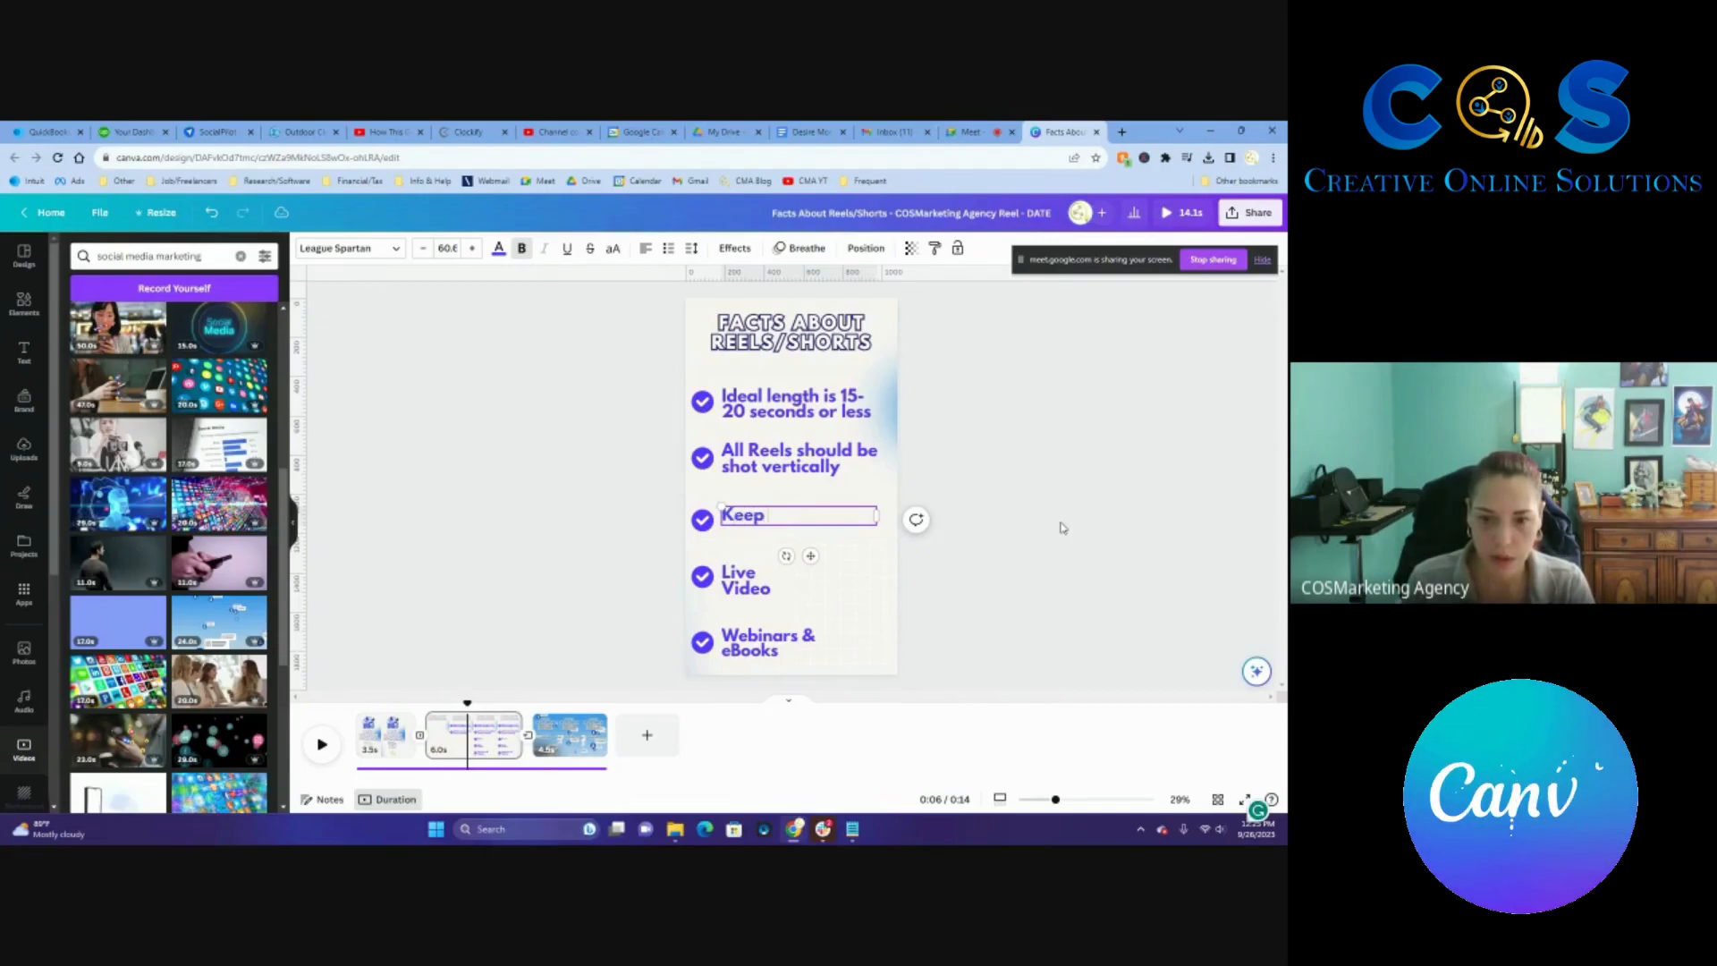
pyautogui.write(' titles short!')
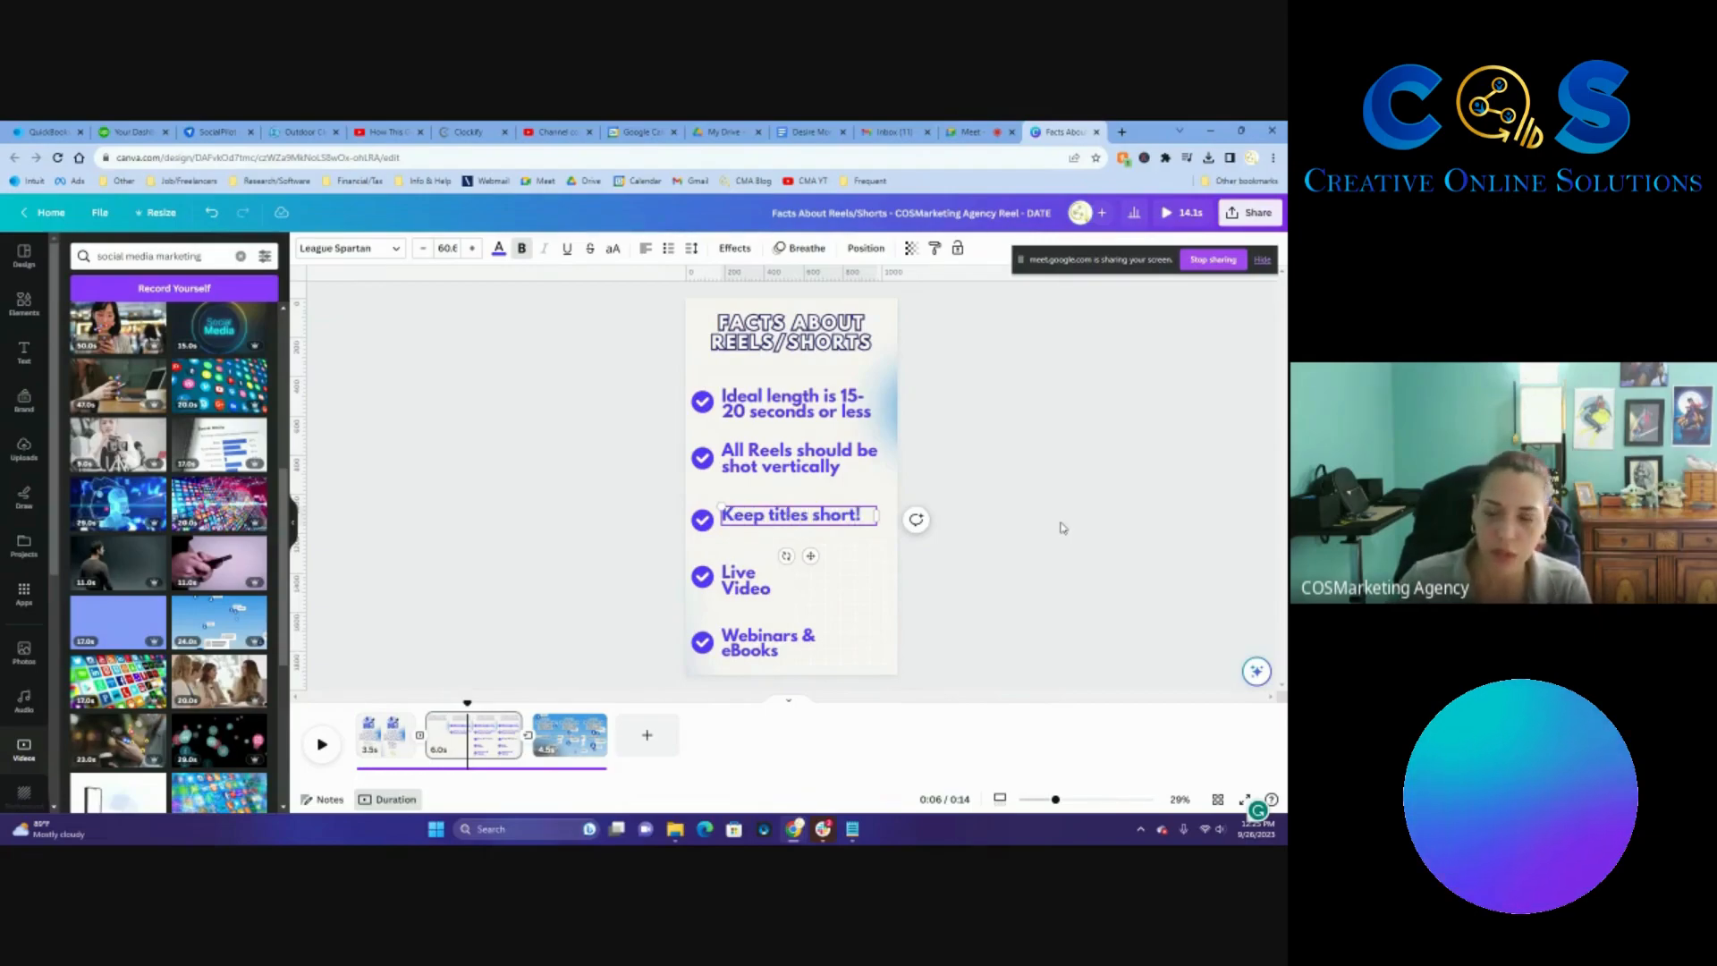
pyautogui.click(1162, 563)
pyautogui.click(791, 521)
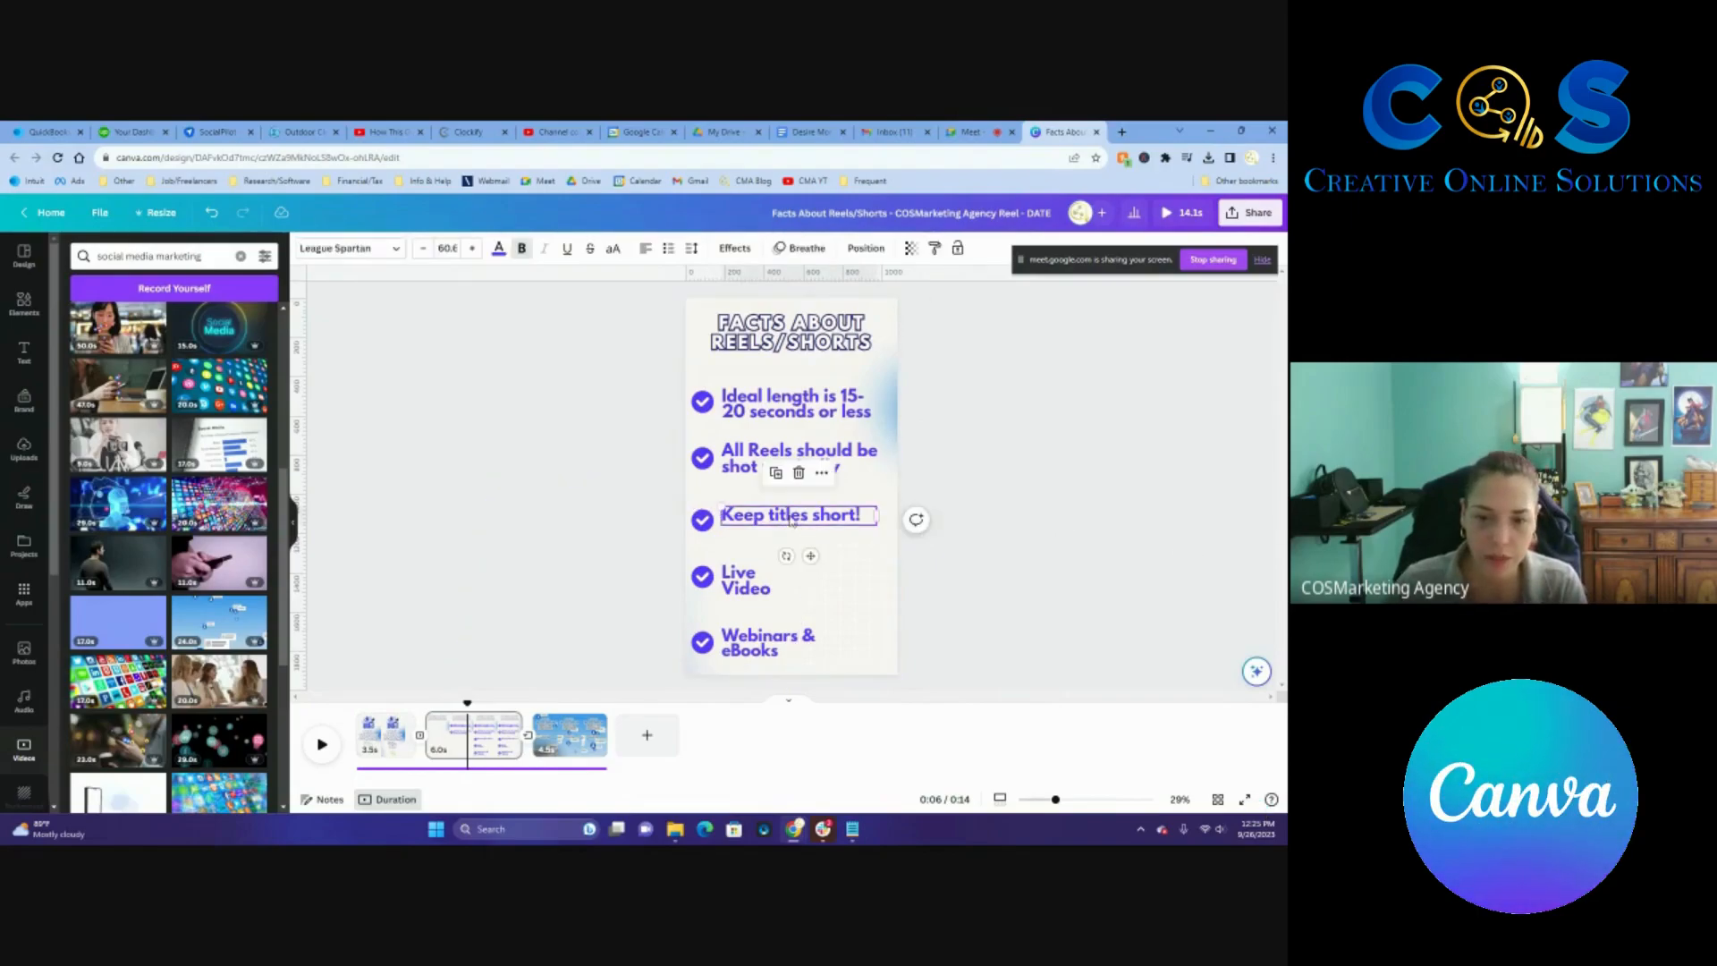
pyautogui.click(983, 586)
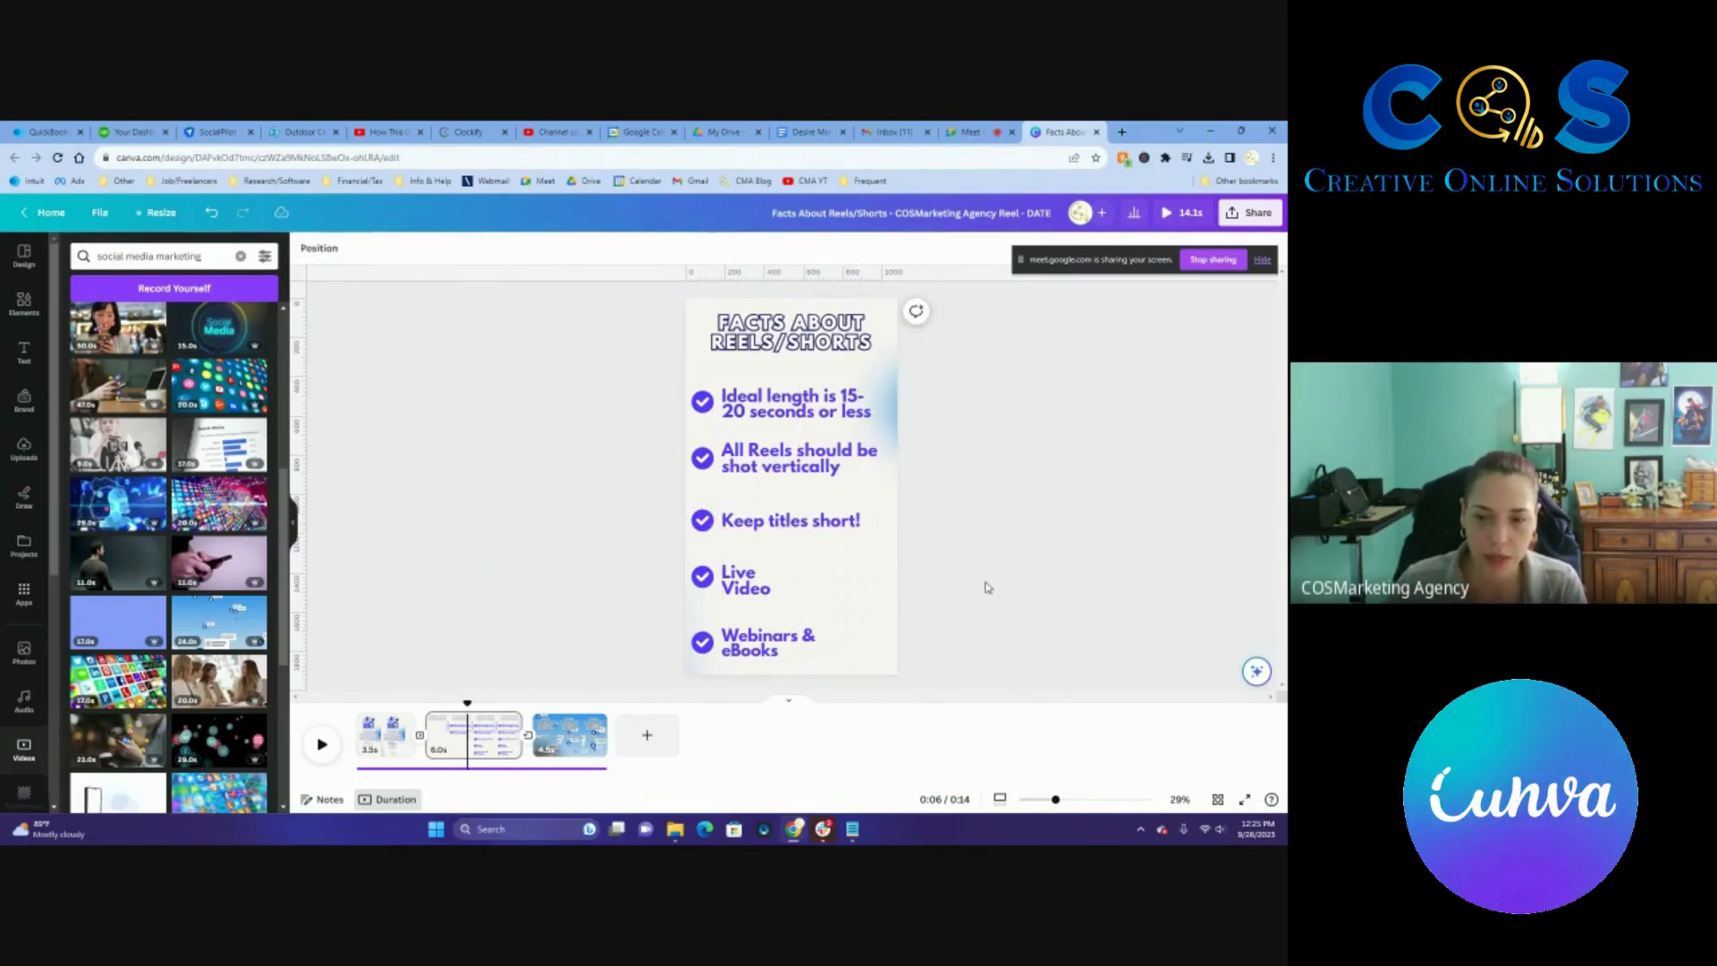
# Replace the checklist's "Live Video" text with "Post links in the description or comments".
pyautogui.doubleClick(771, 590)
pyautogui.moveTo(771, 590); pyautogui.dragTo(720, 571)
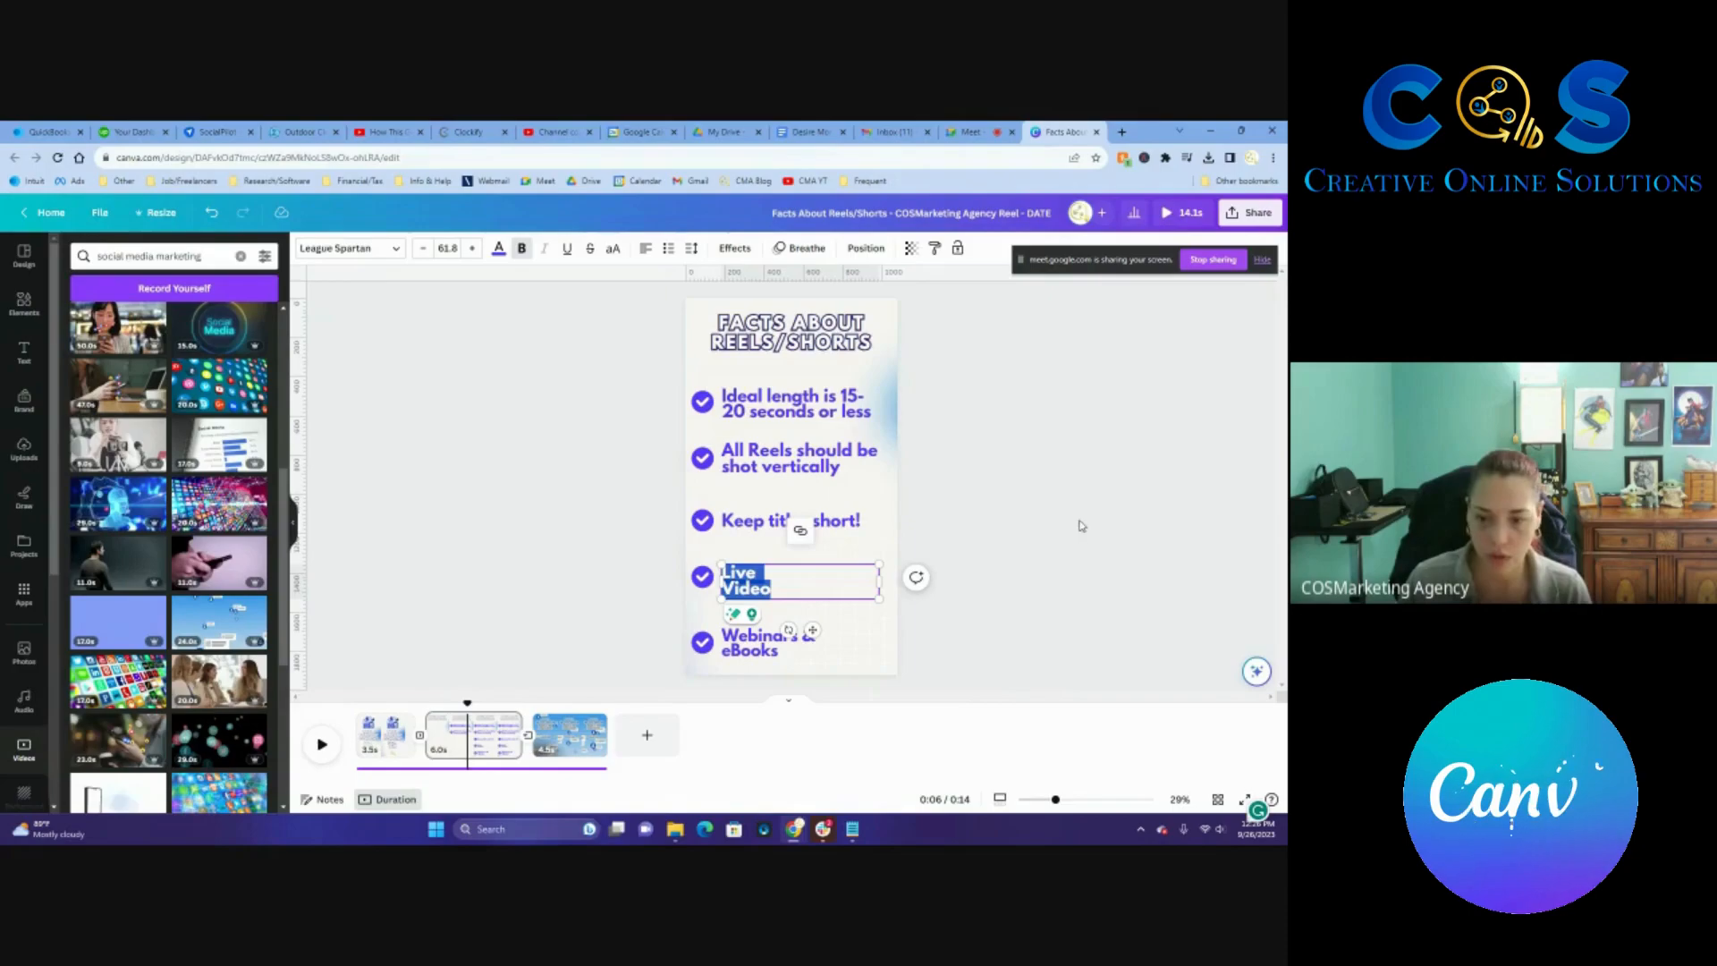
pyautogui.write('Post')
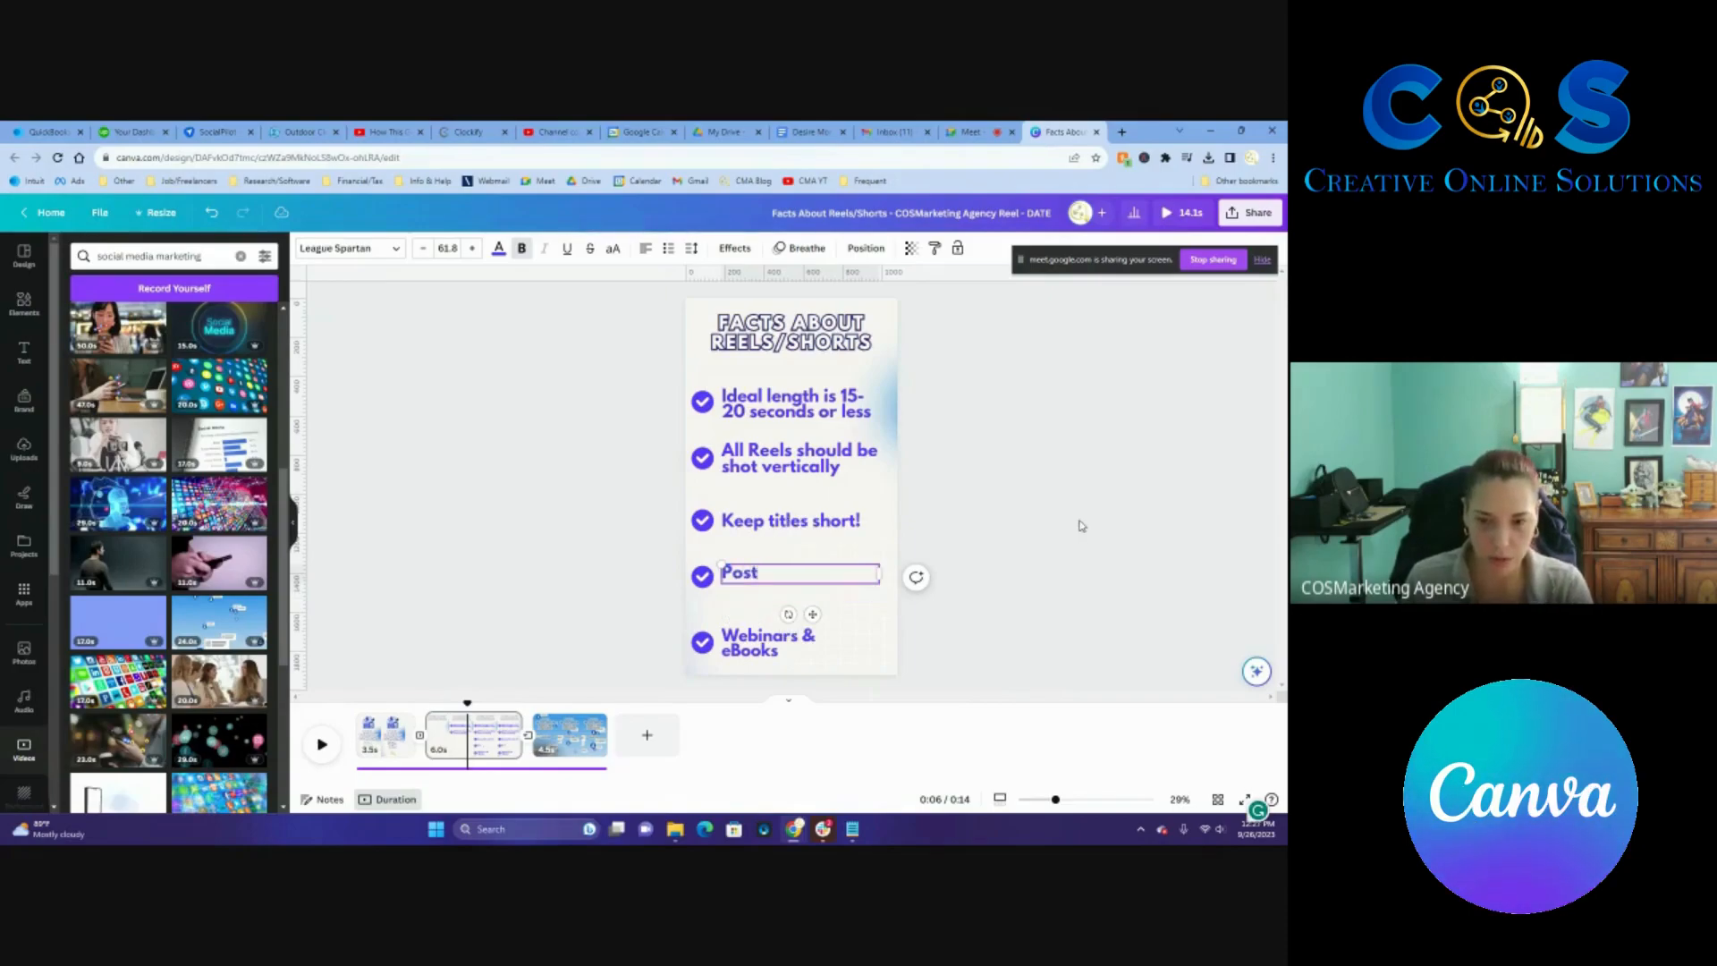
pyautogui.write(' links in')
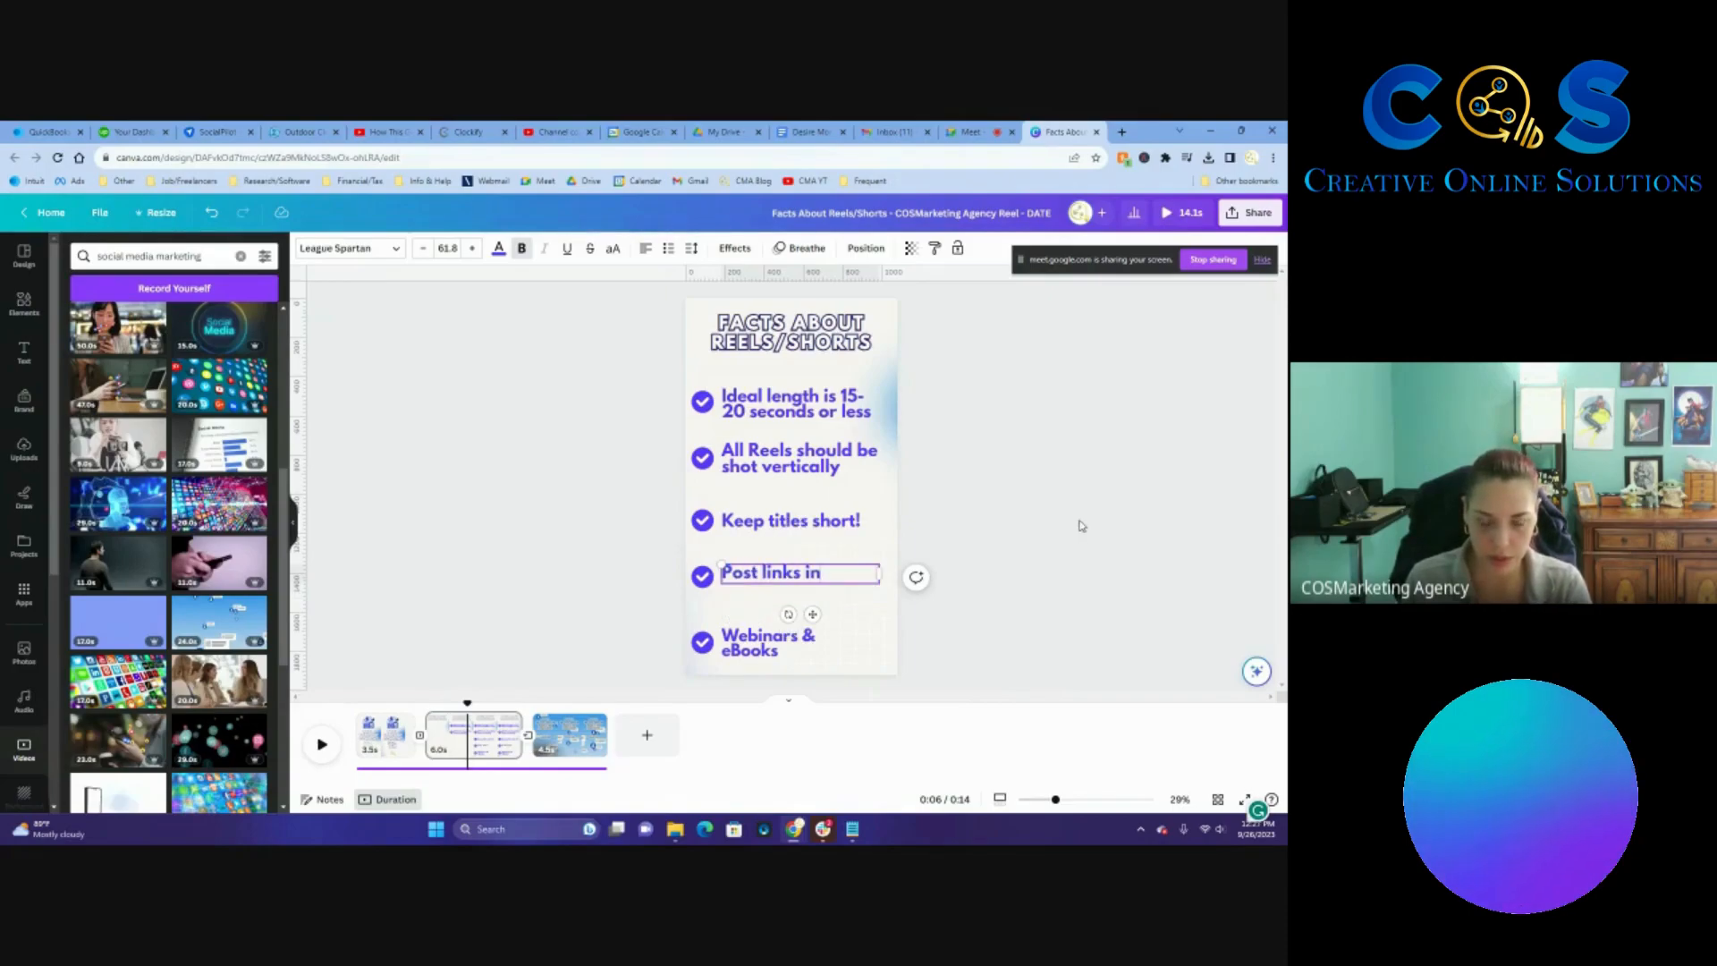
pyautogui.write(' the des')
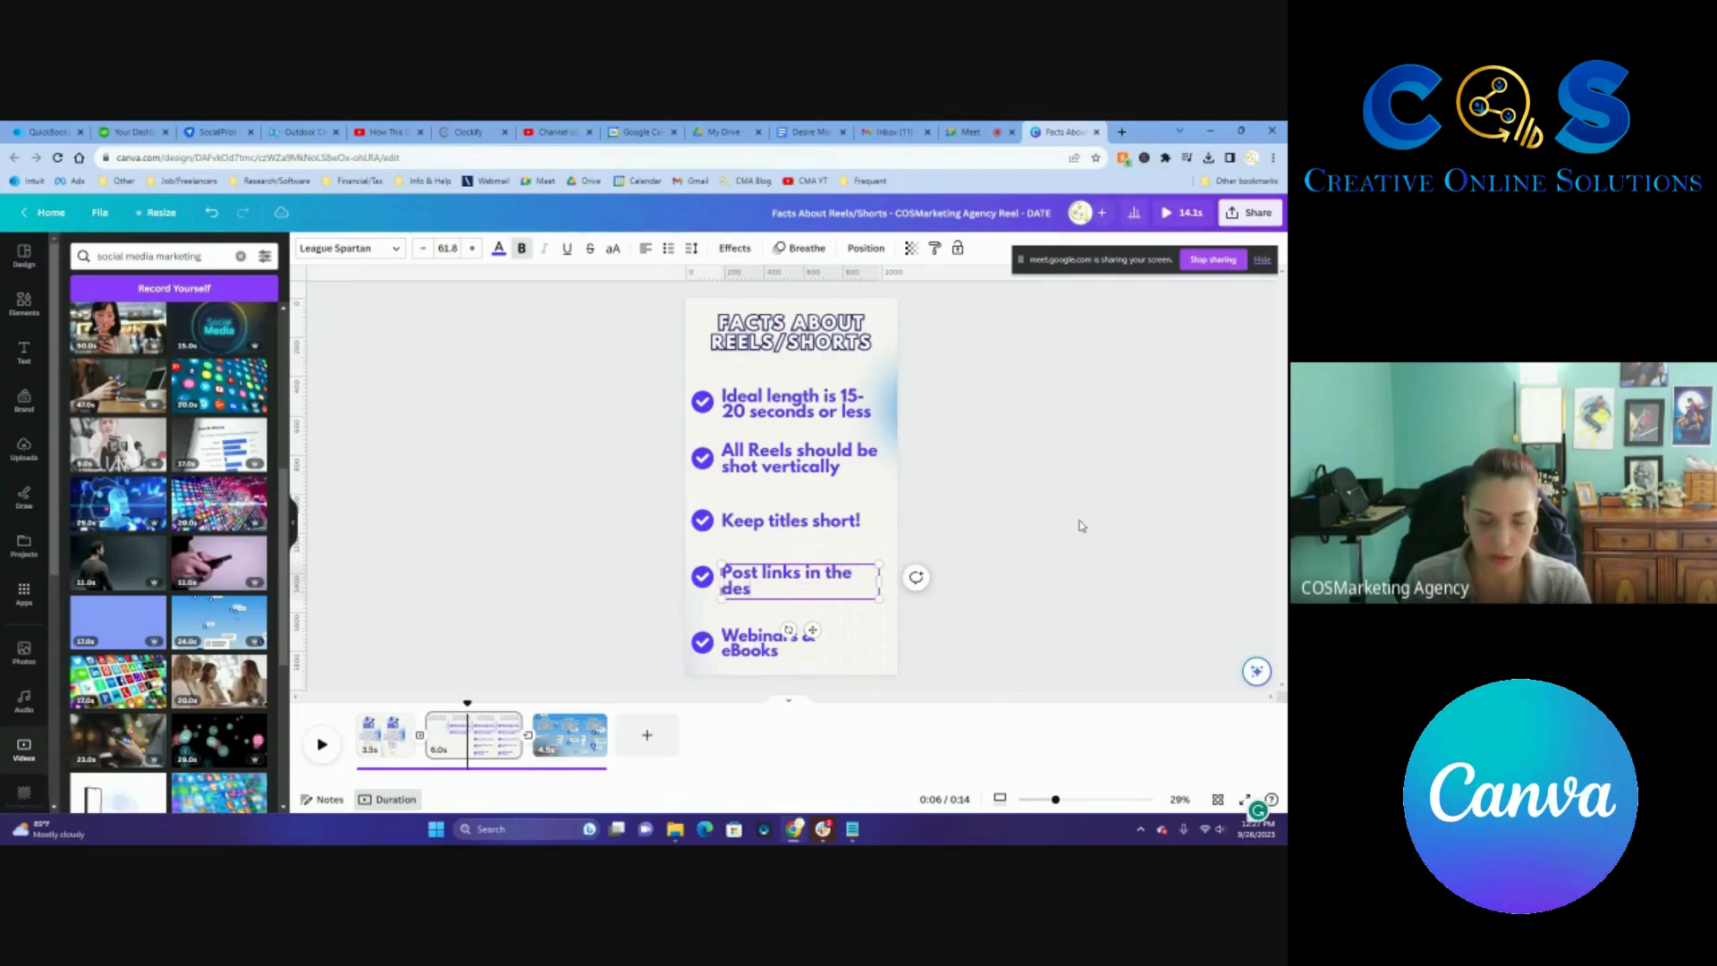
pyautogui.write('cription or comments')
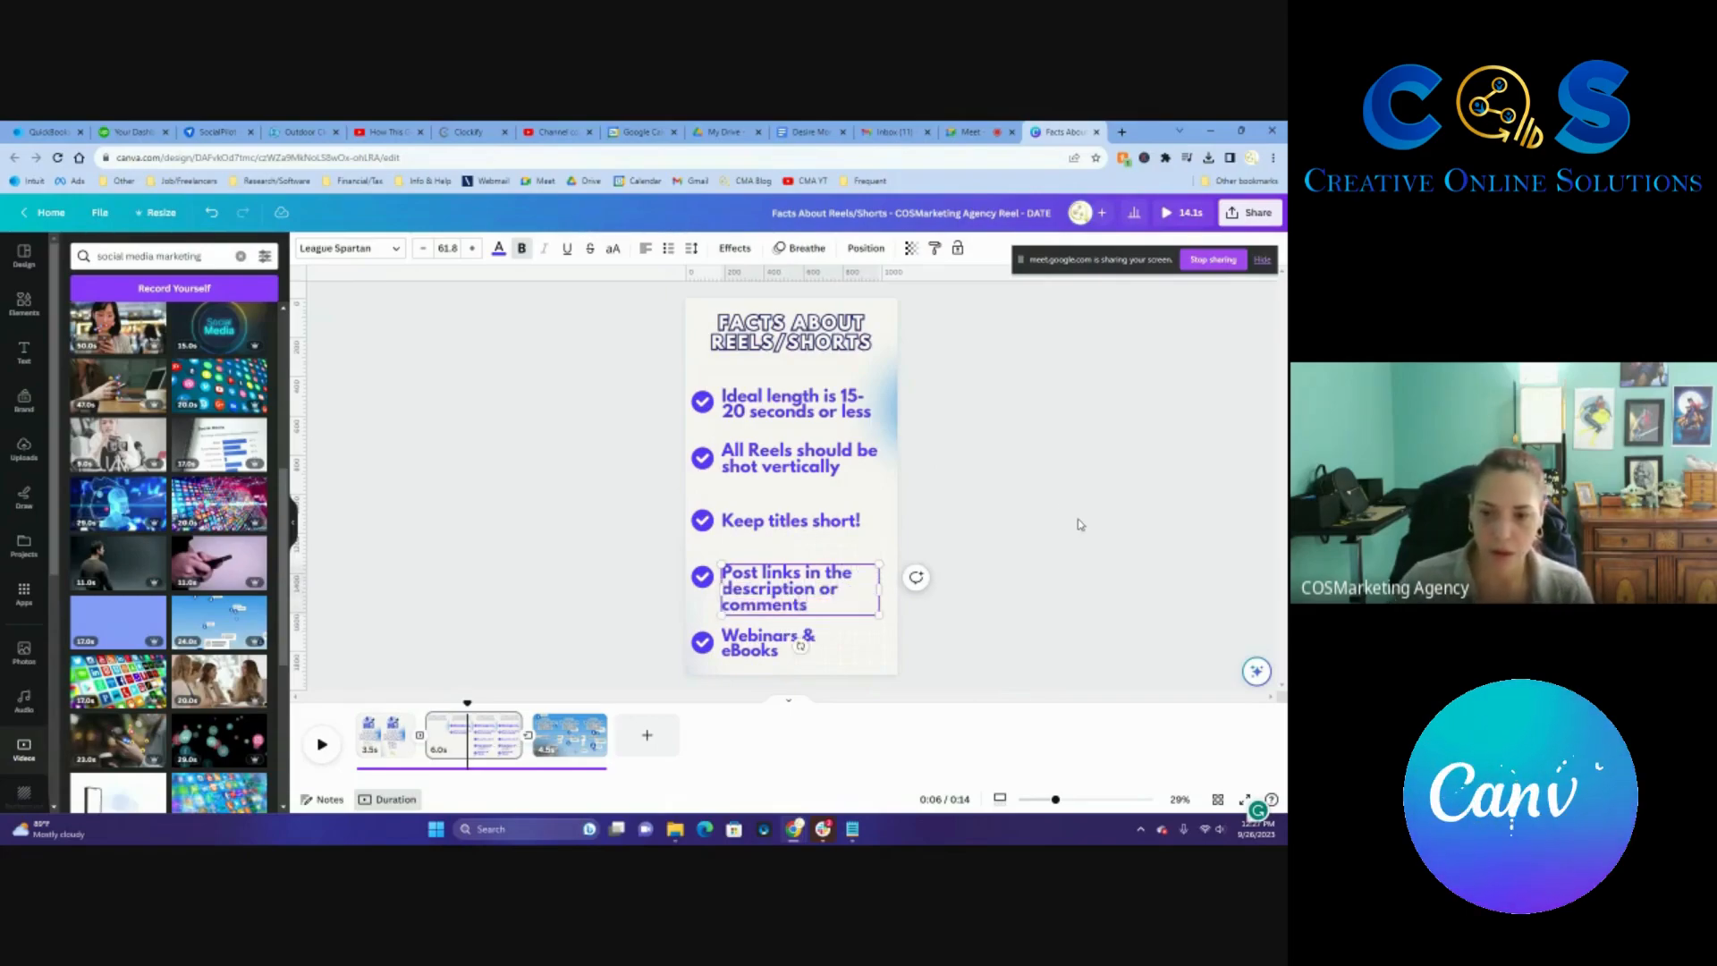
pyautogui.click(1075, 523)
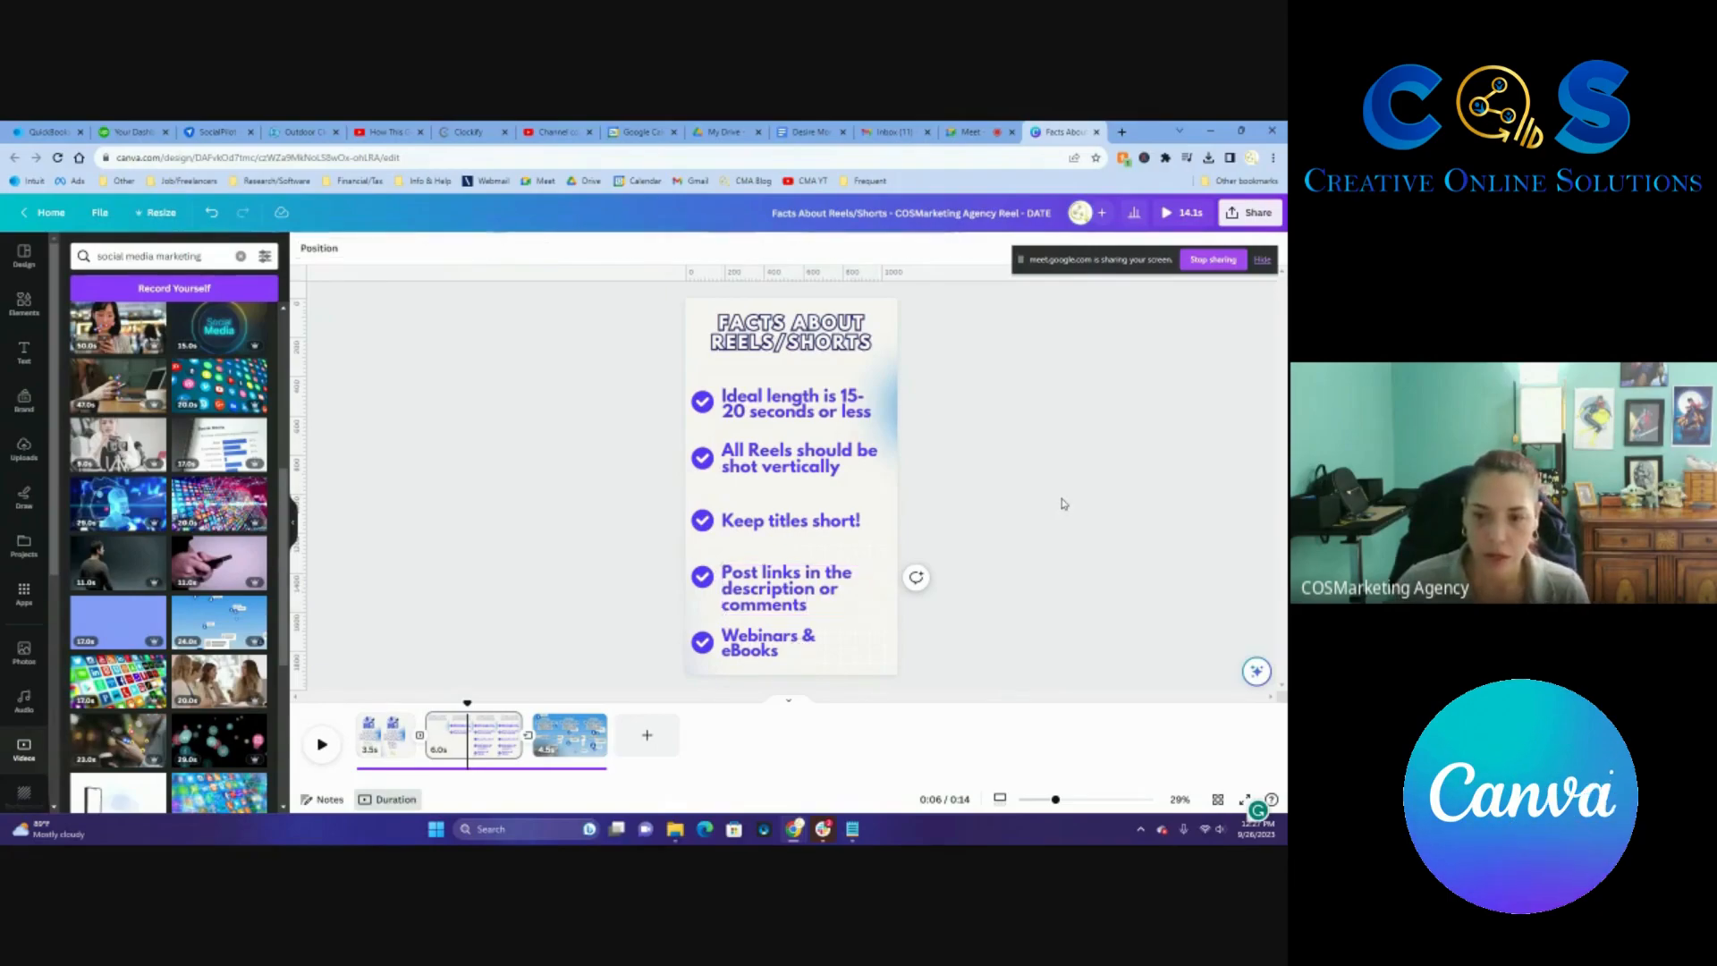
pyautogui.click(800, 581)
# Scale down the "Webinars & eBooks" text box to fit the page and replace its text with "Post frequently, more than 4x a week.".
pyautogui.click(792, 648)
pyautogui.moveTo(751, 651); pyautogui.dragTo(725, 635)
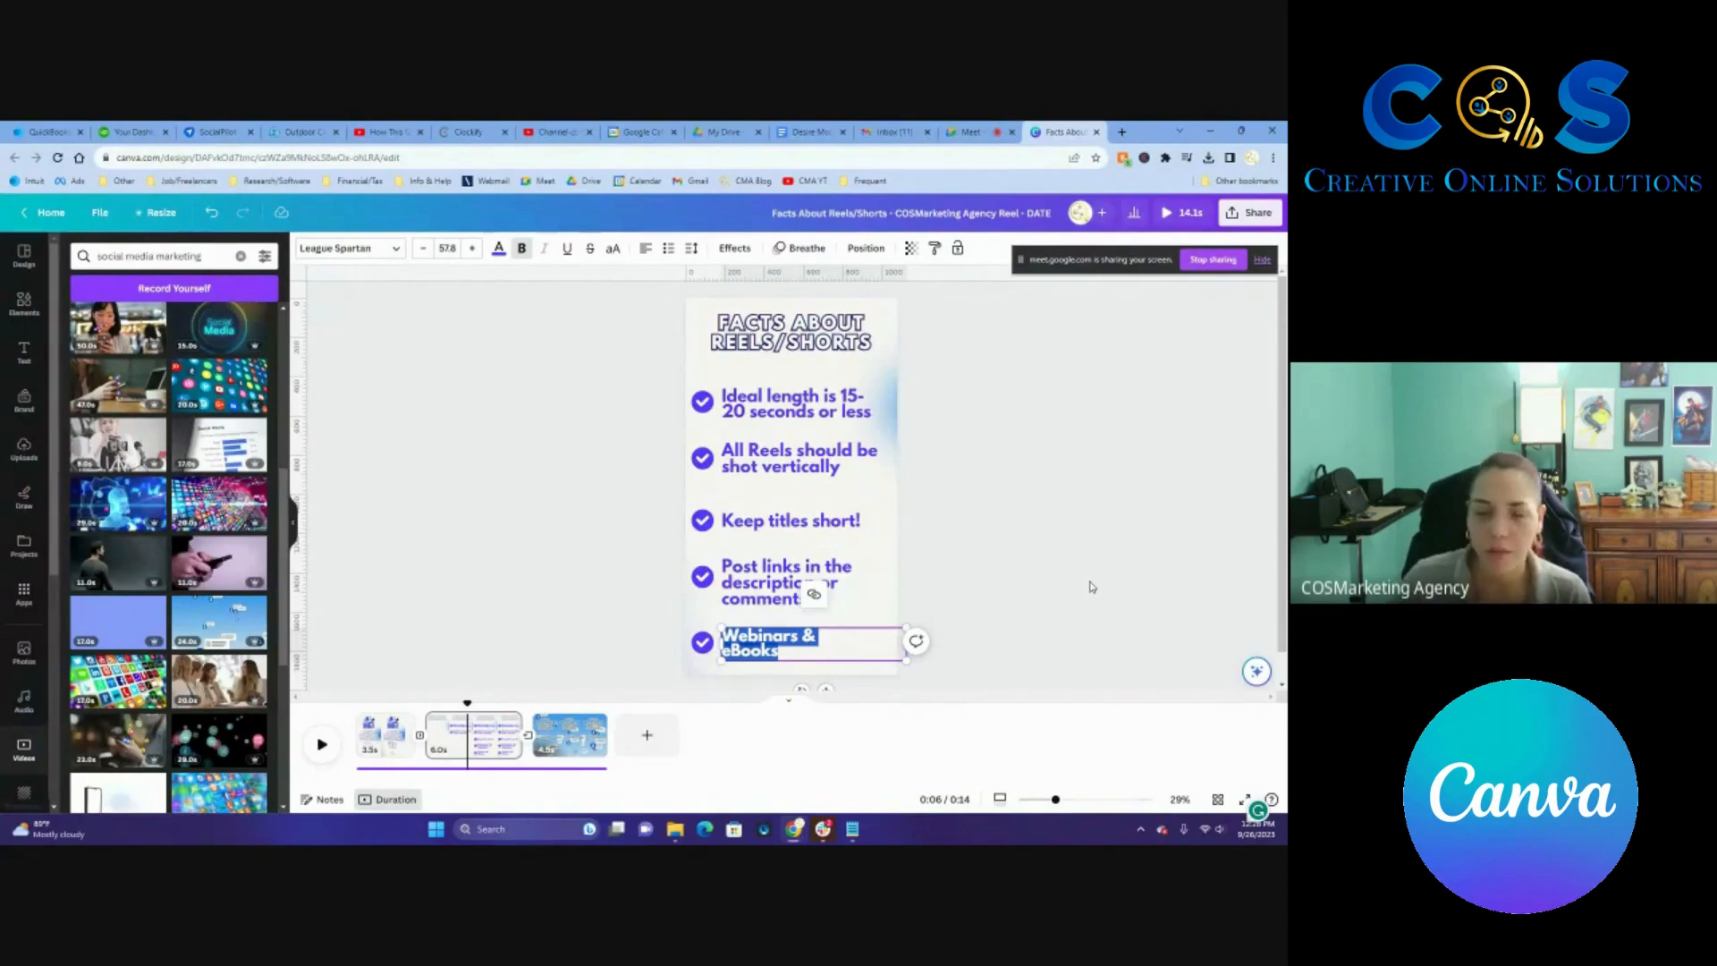
pyautogui.moveTo(906, 657); pyautogui.dragTo(877, 656)
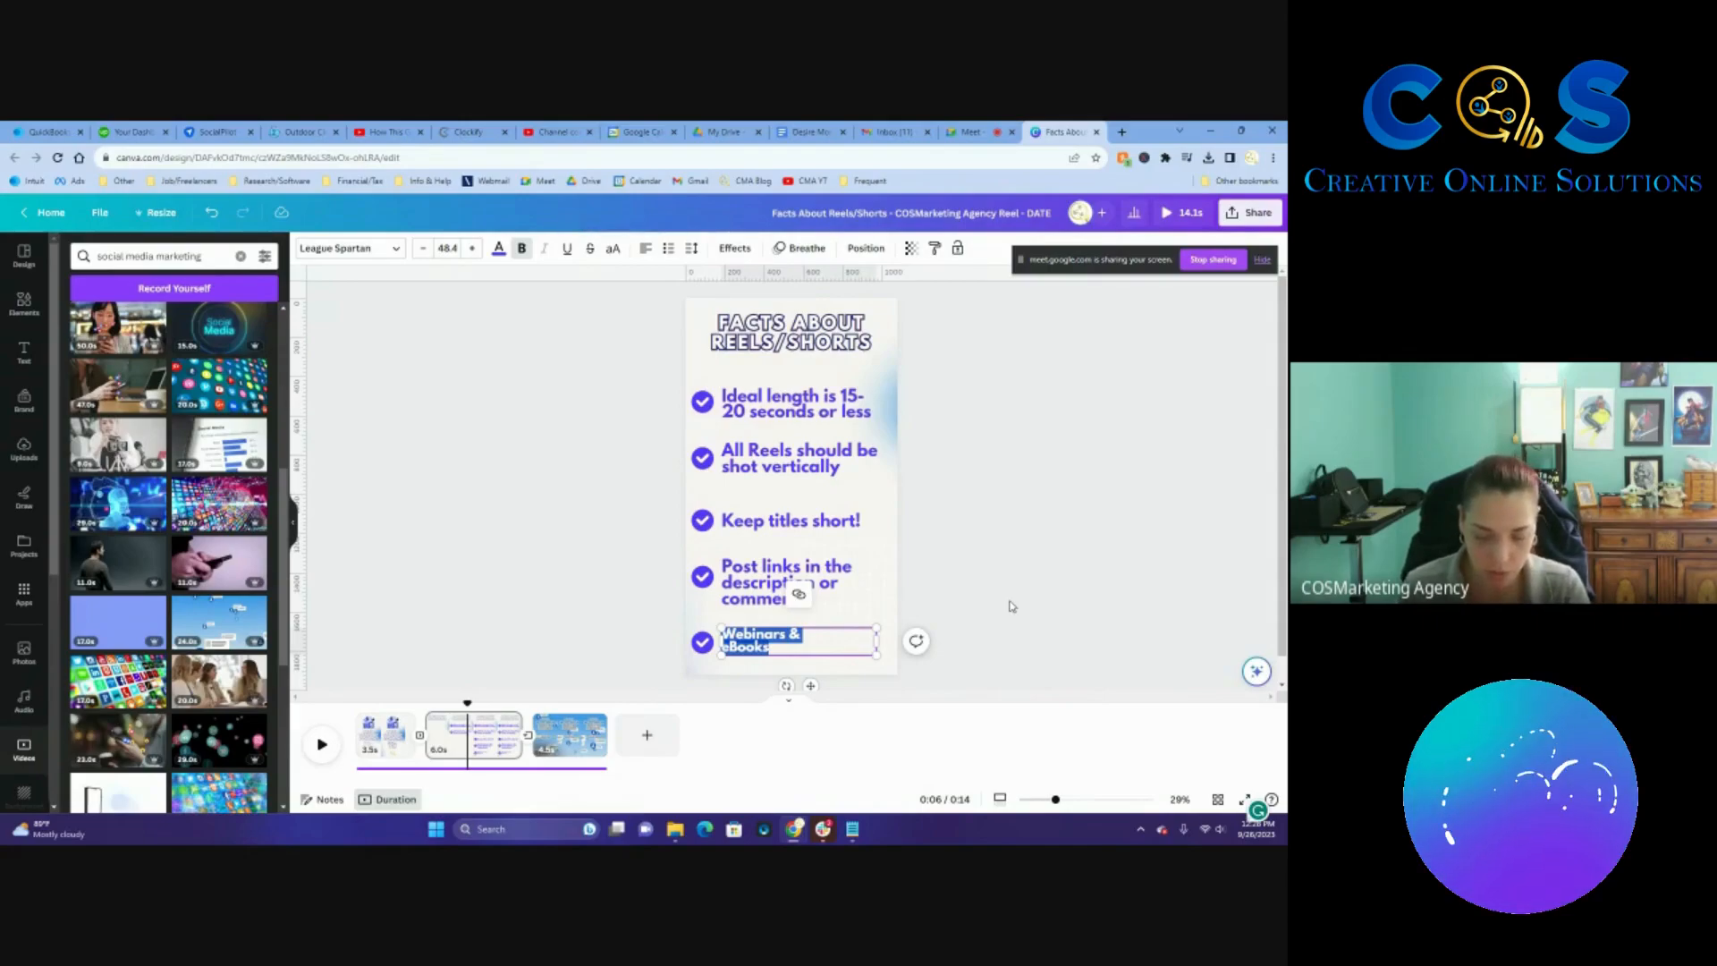
pyautogui.press('BackSpace')
pyautogui.write('Post')
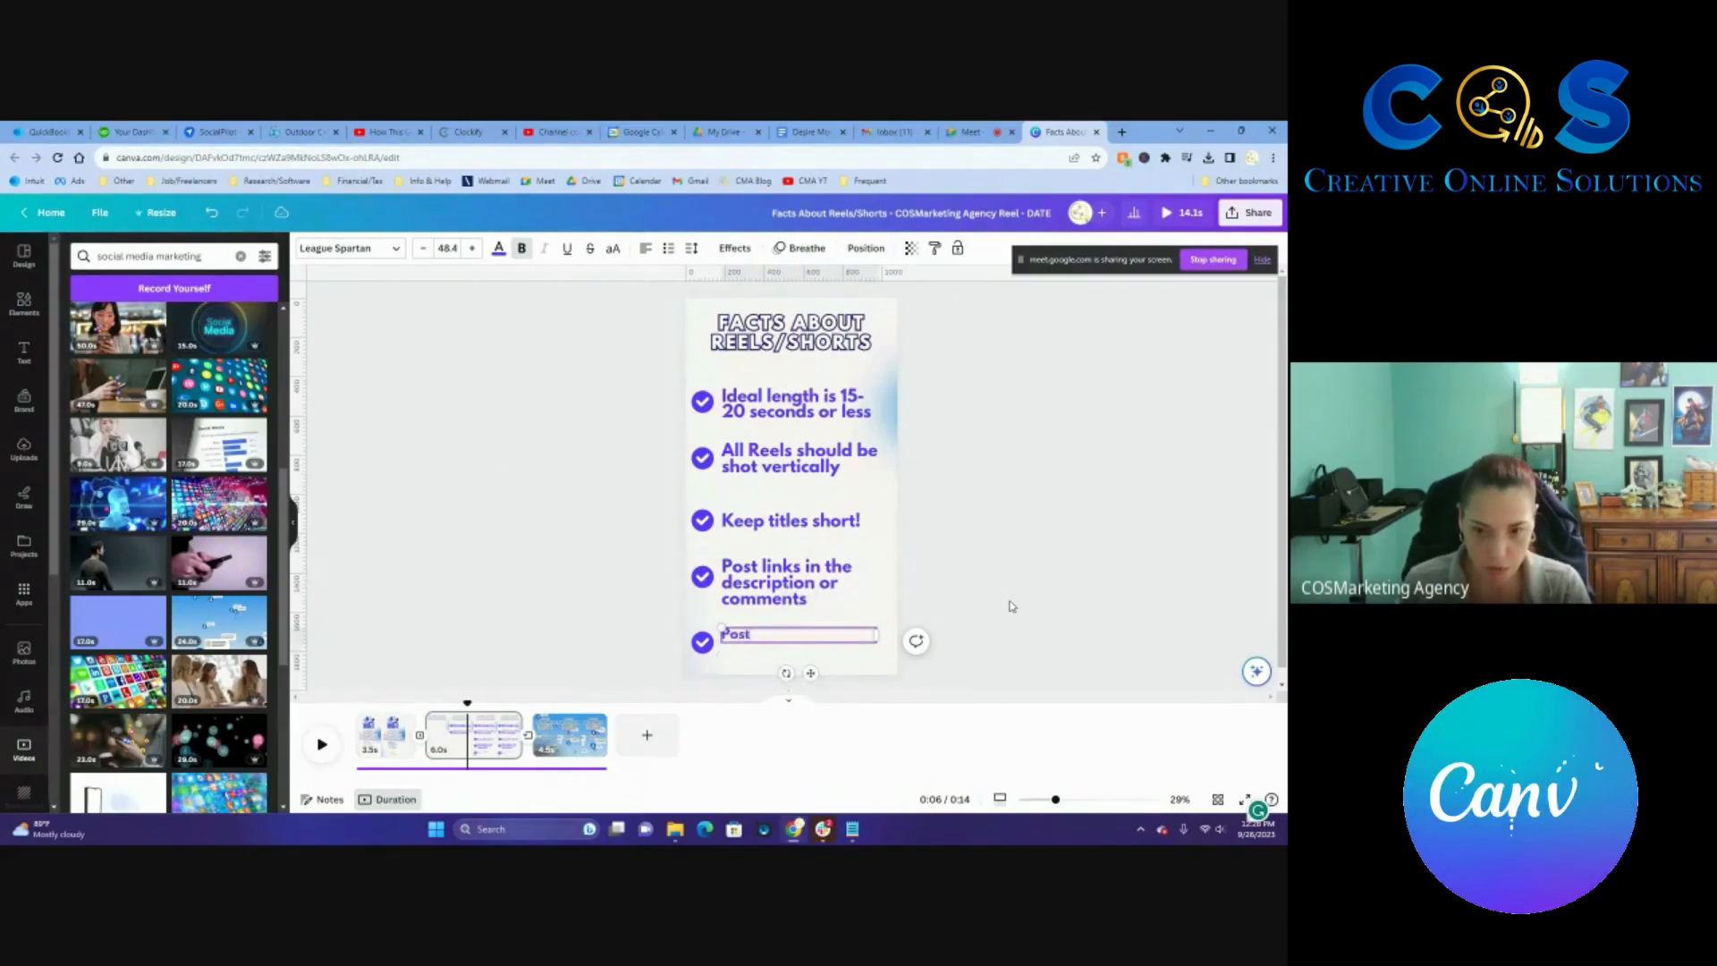
pyautogui.write(' frequently, more than')
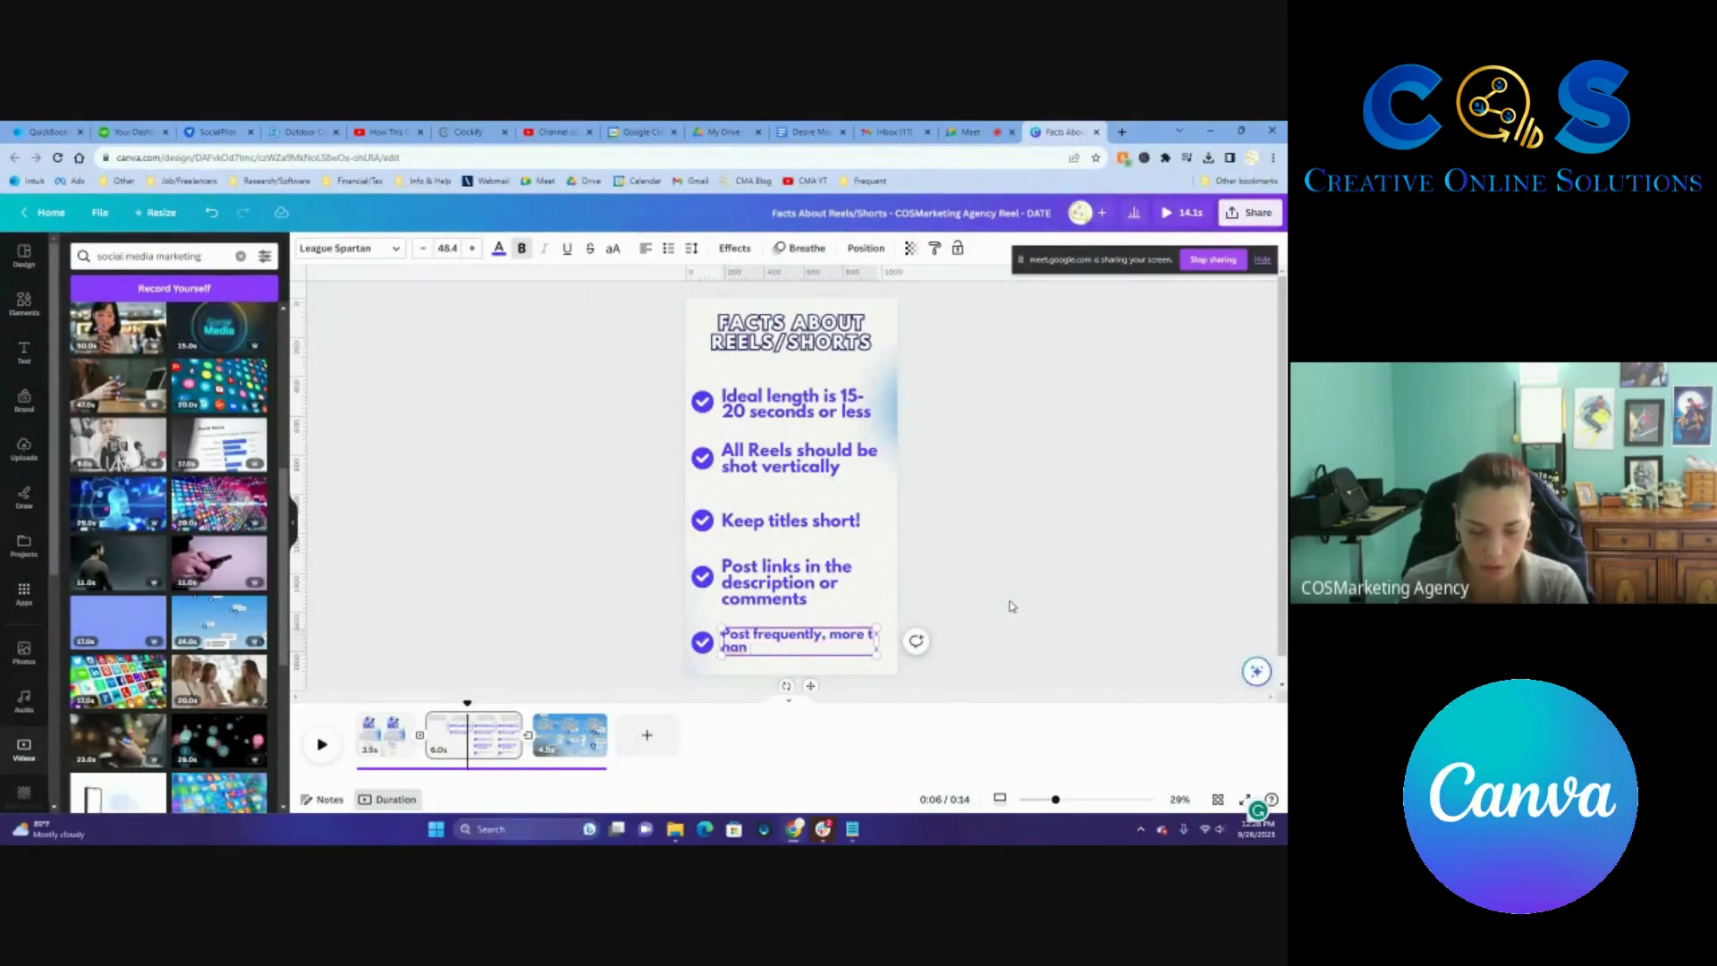
pyautogui.write(' 4x ta')
pyautogui.press('BackSpace')
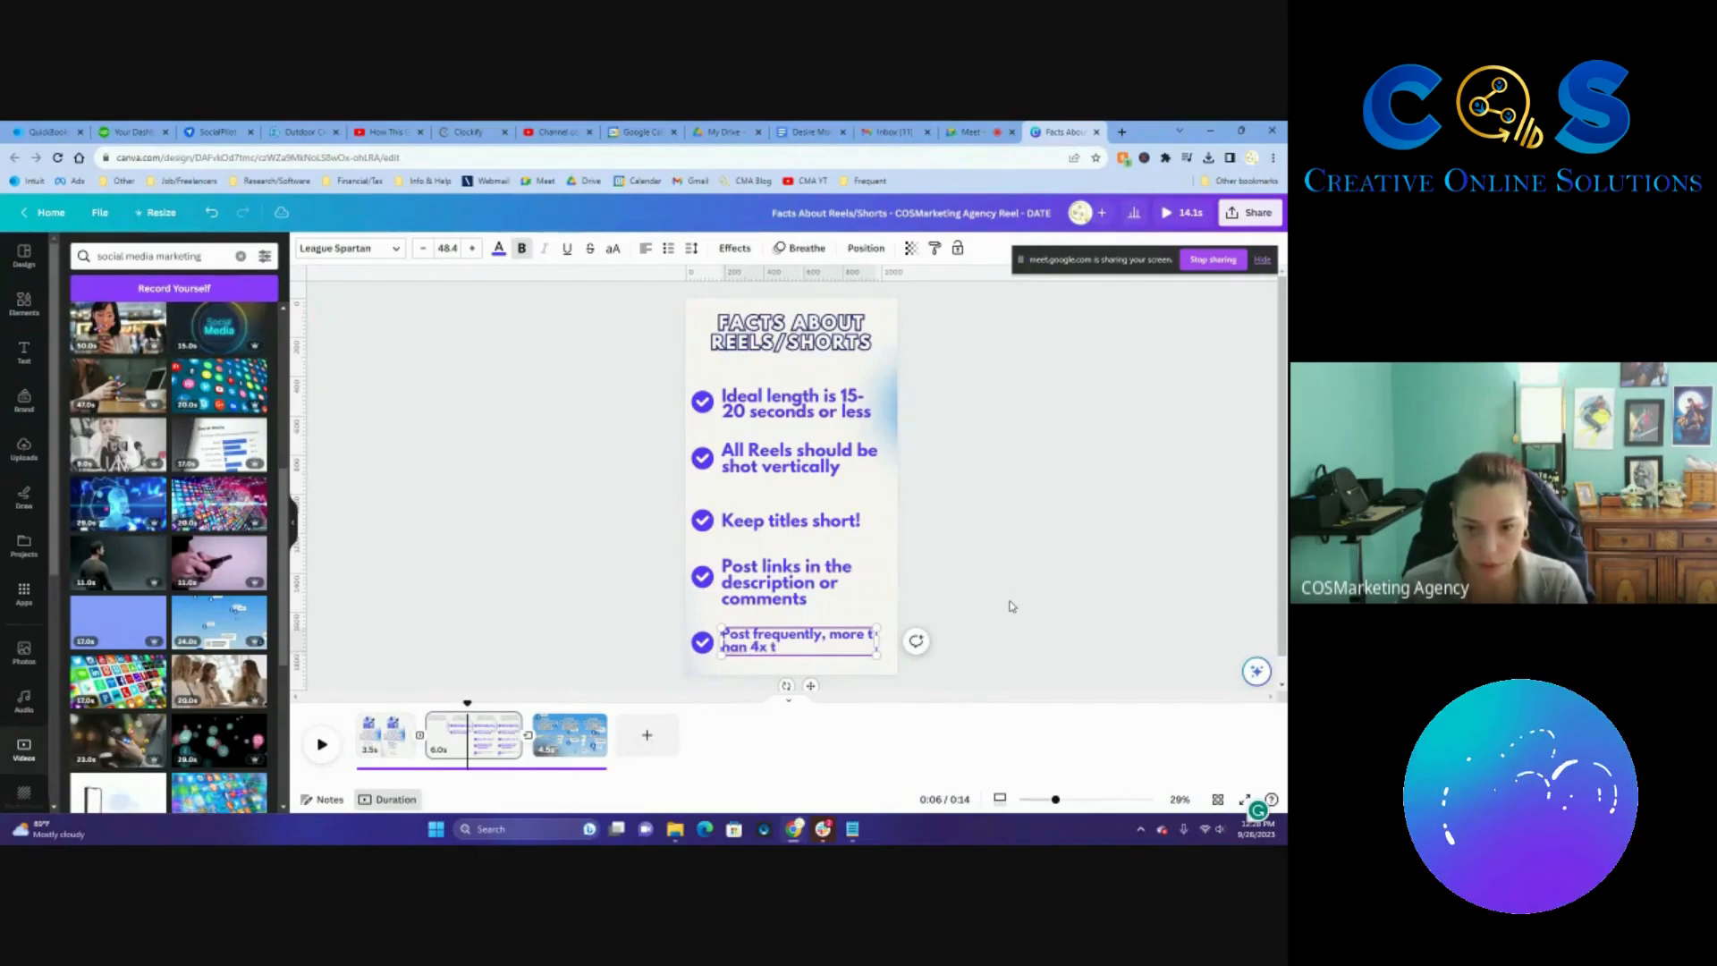
pyautogui.write('a week.')
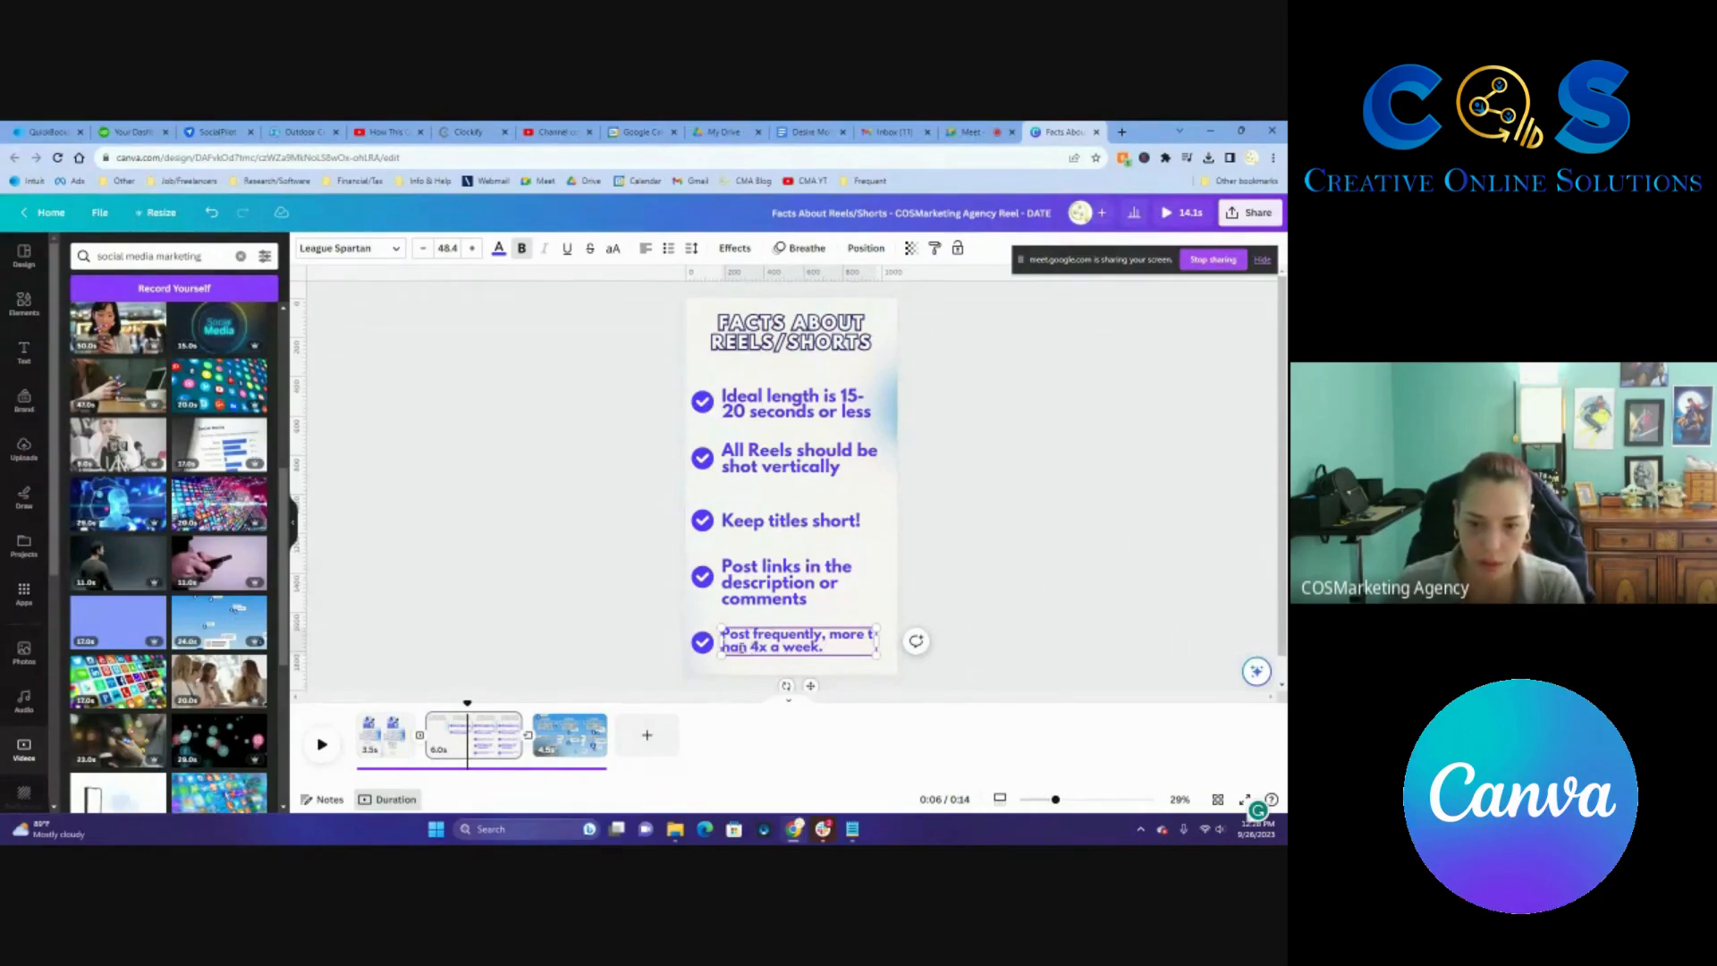
# Widen the last checklist item's text box slightly and break its line before "than" so the word stays whole.
pyautogui.rightClick(742, 647)
pyautogui.click(744, 663)
pyautogui.click(748, 646)
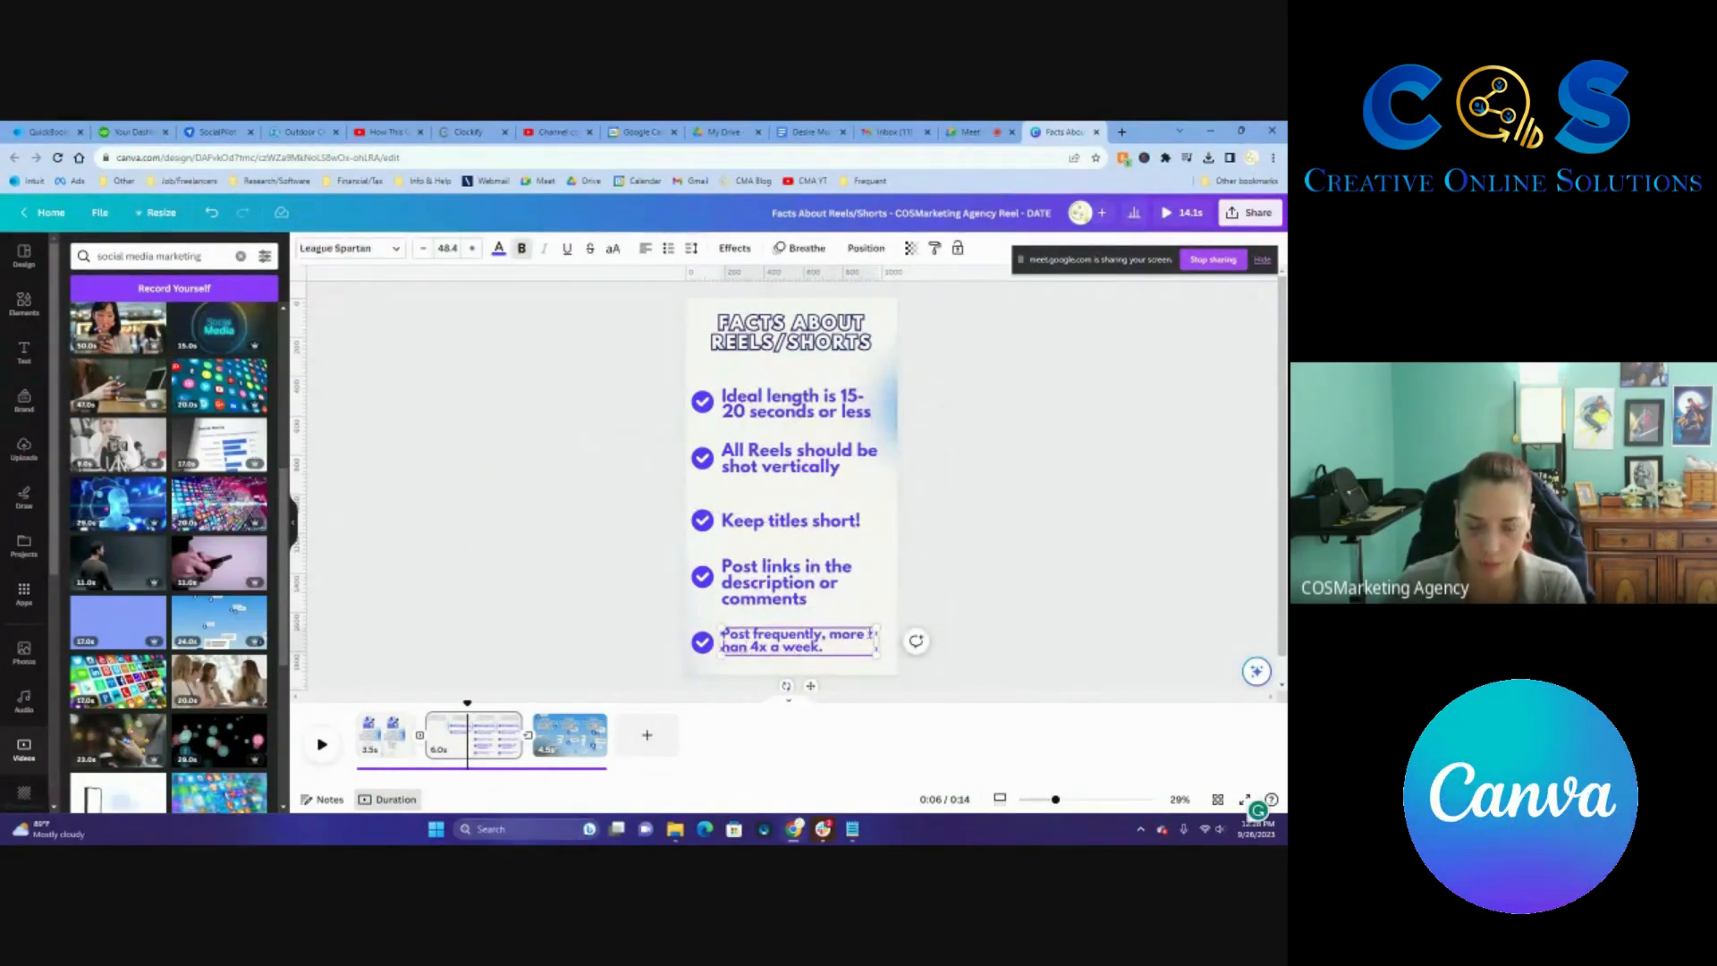
pyautogui.moveTo(876, 640); pyautogui.dragTo(887, 641)
pyautogui.press('Return')
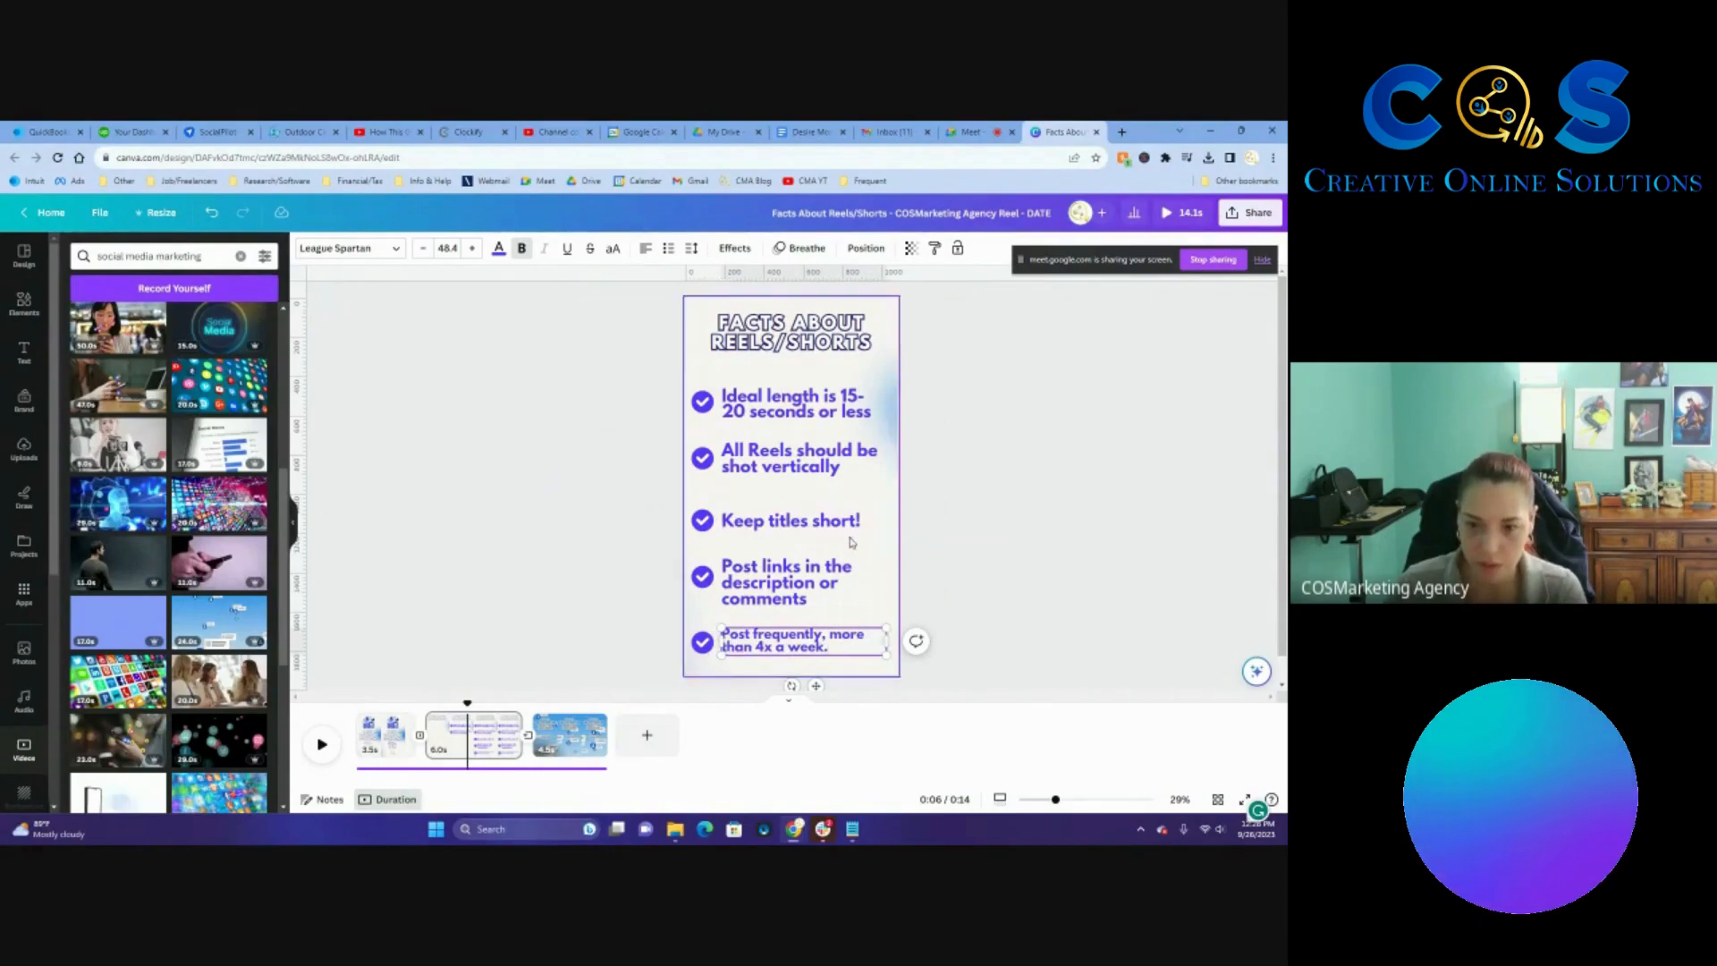
# Increase the font size of the "Post frequently, more than 4x a week." text to 55.4.
pyautogui.moveTo(887, 642); pyautogui.dragTo(725, 635)
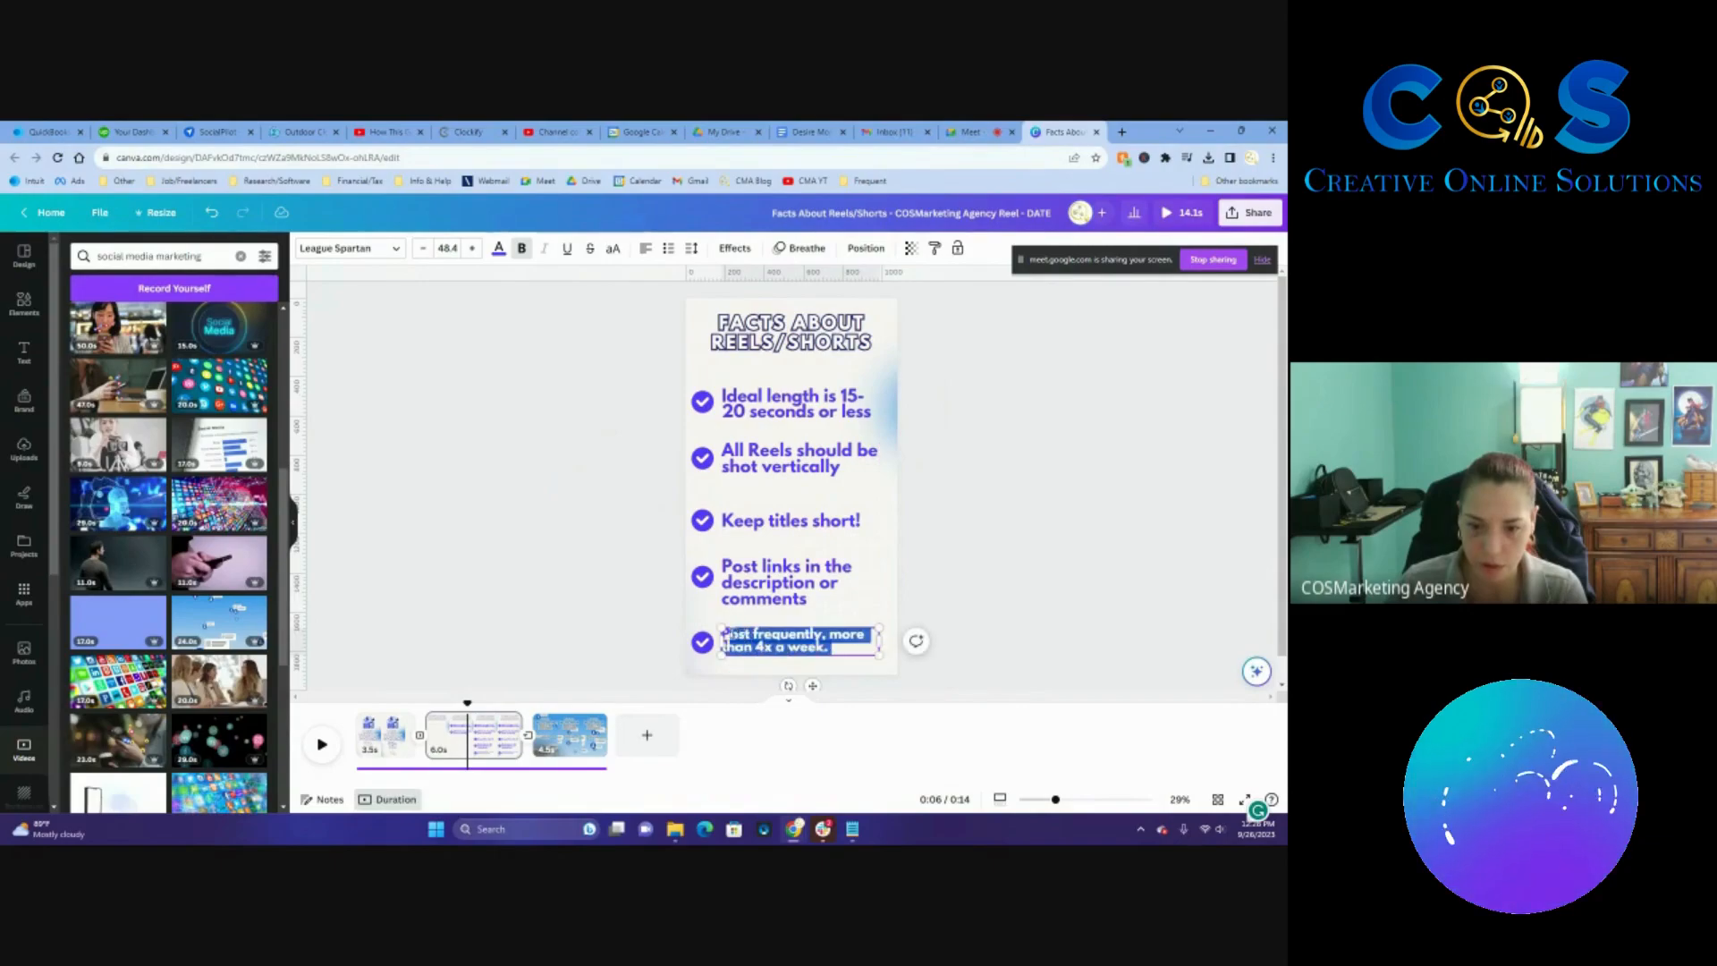
pyautogui.click(469, 248)
pyautogui.click(470, 248)
pyautogui.click(469, 249)
pyautogui.click(469, 249)
pyautogui.click(469, 248)
pyautogui.click(468, 248)
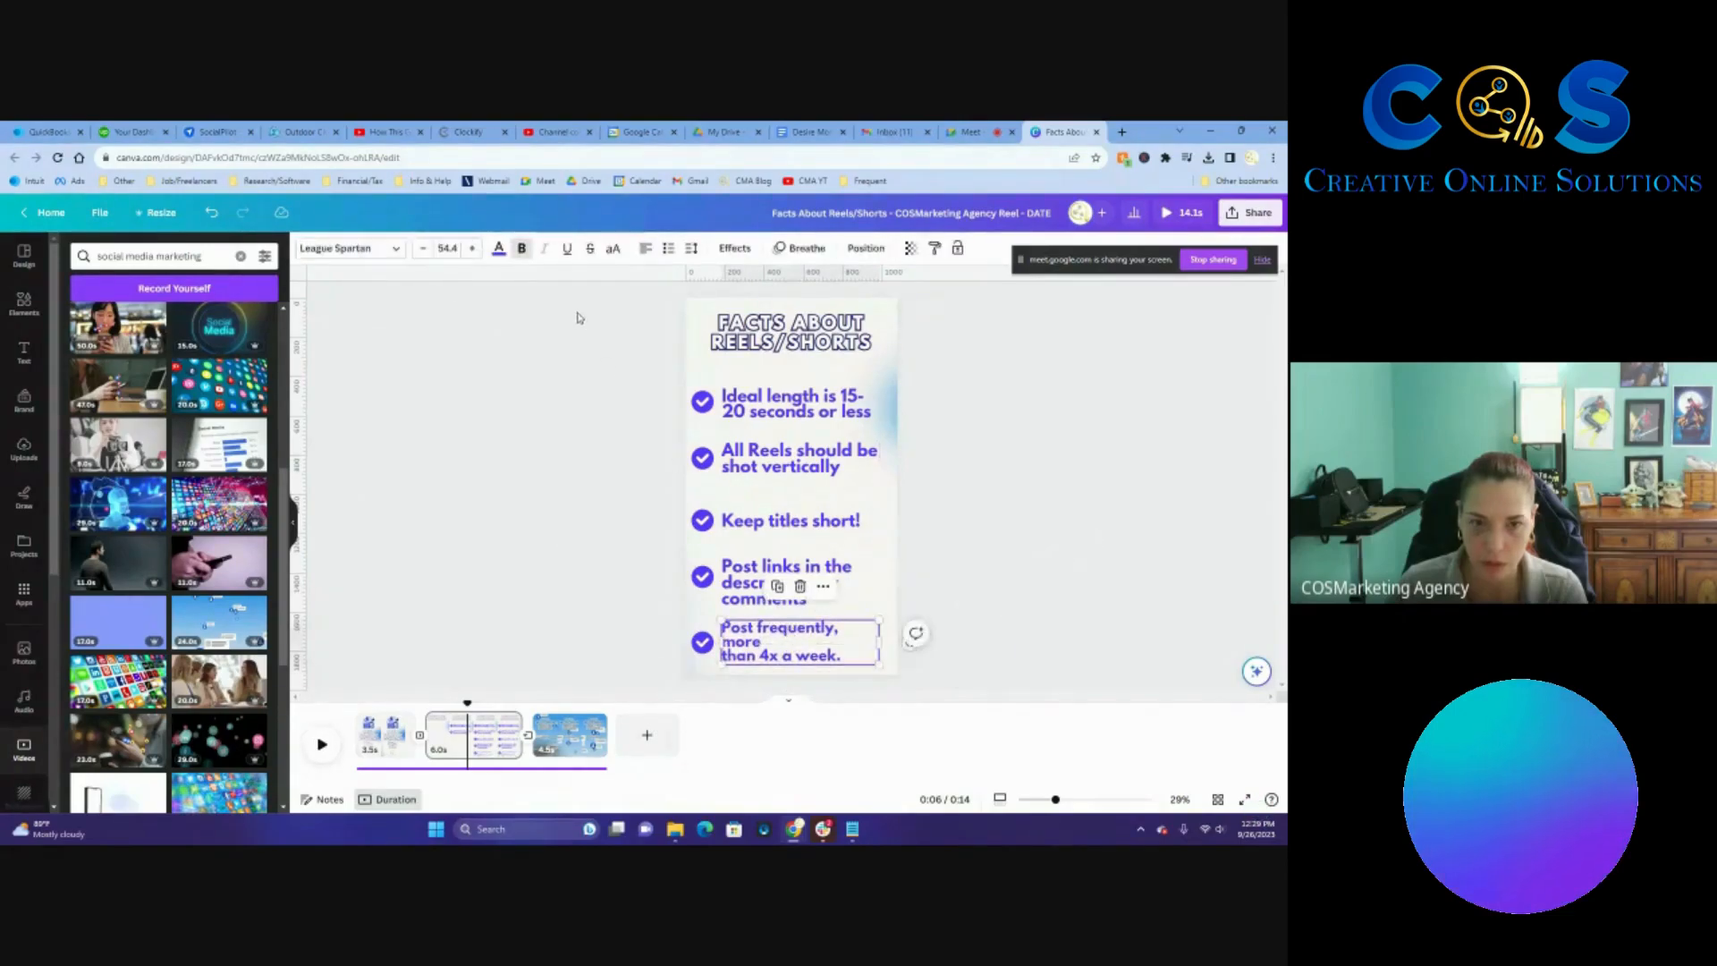
pyautogui.click(472, 249)
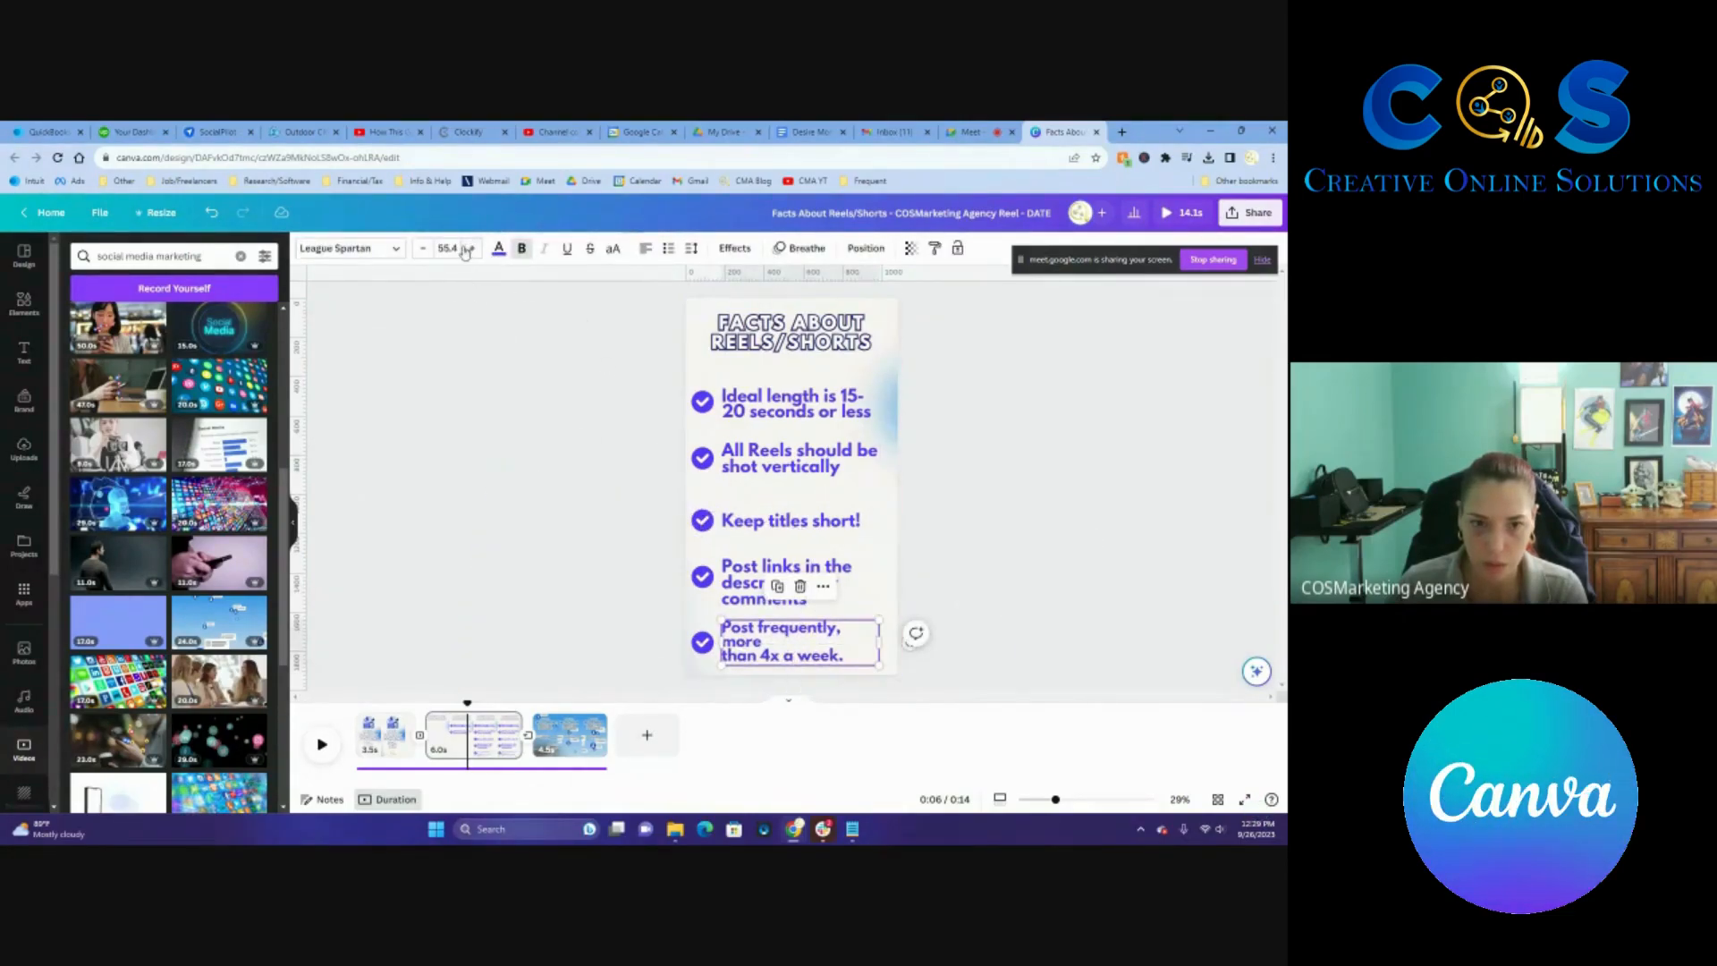
# Reduce the "Post links in the description or comments" text to size 60.8 and raise it slightly; enlarge the last item's text to 57.4.
pyautogui.click(770, 581)
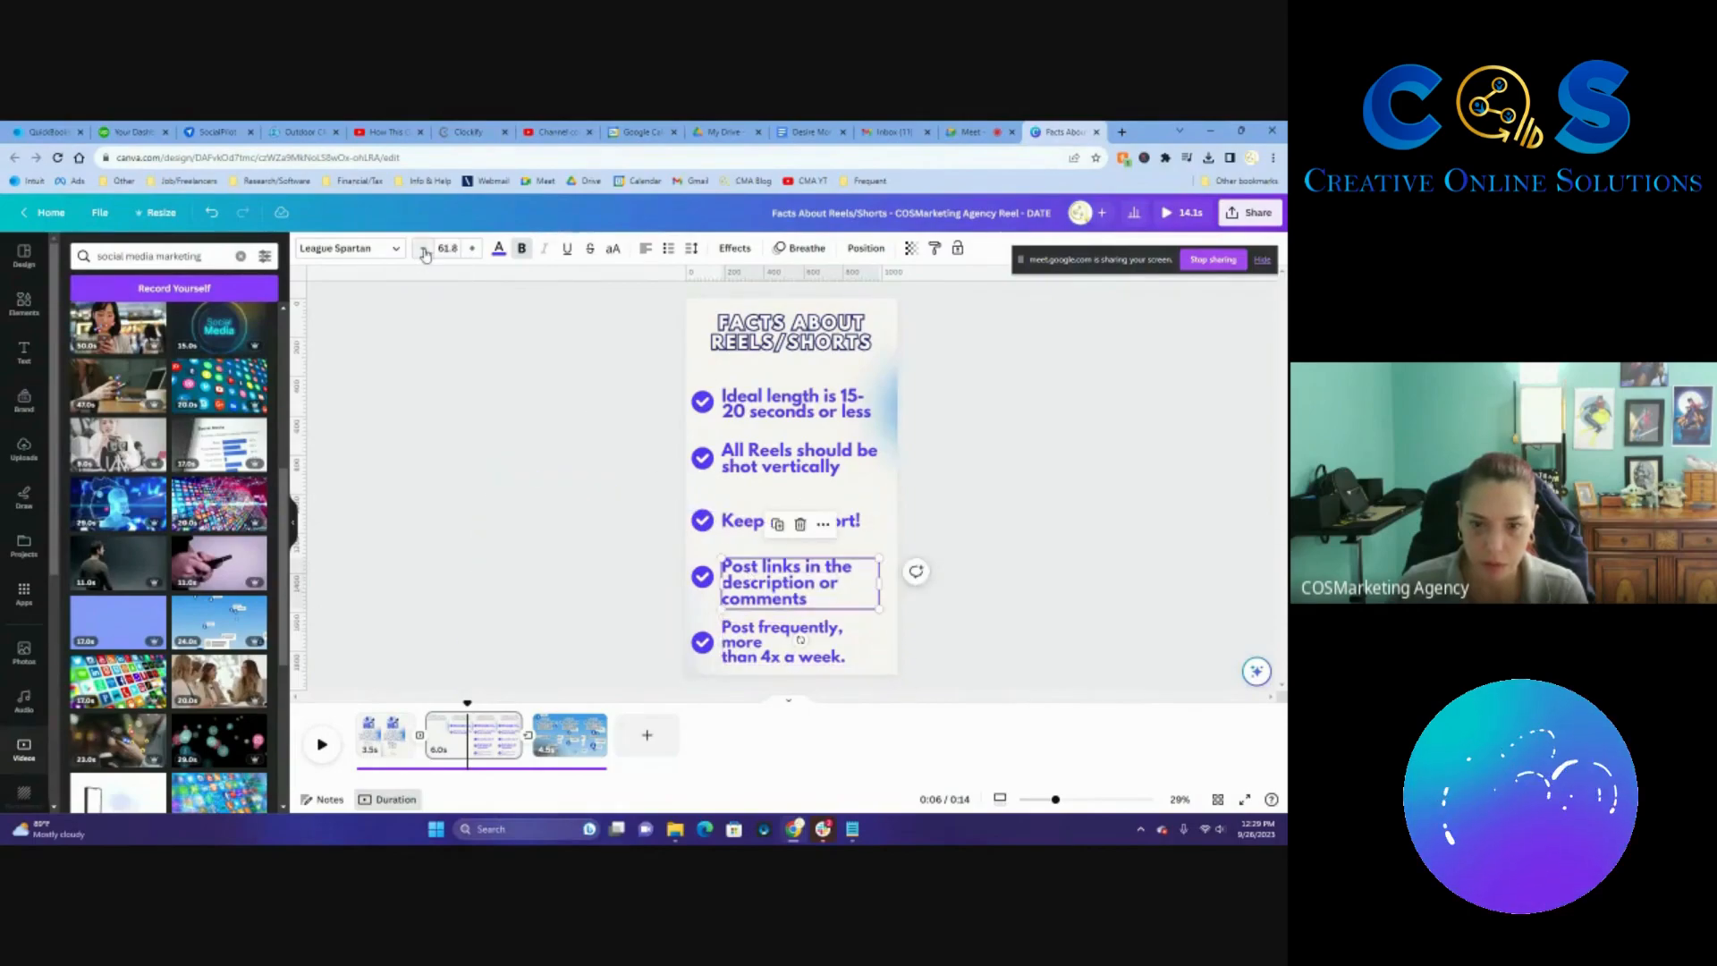
pyautogui.click(906, 584)
pyautogui.click(769, 581)
pyautogui.click(703, 580)
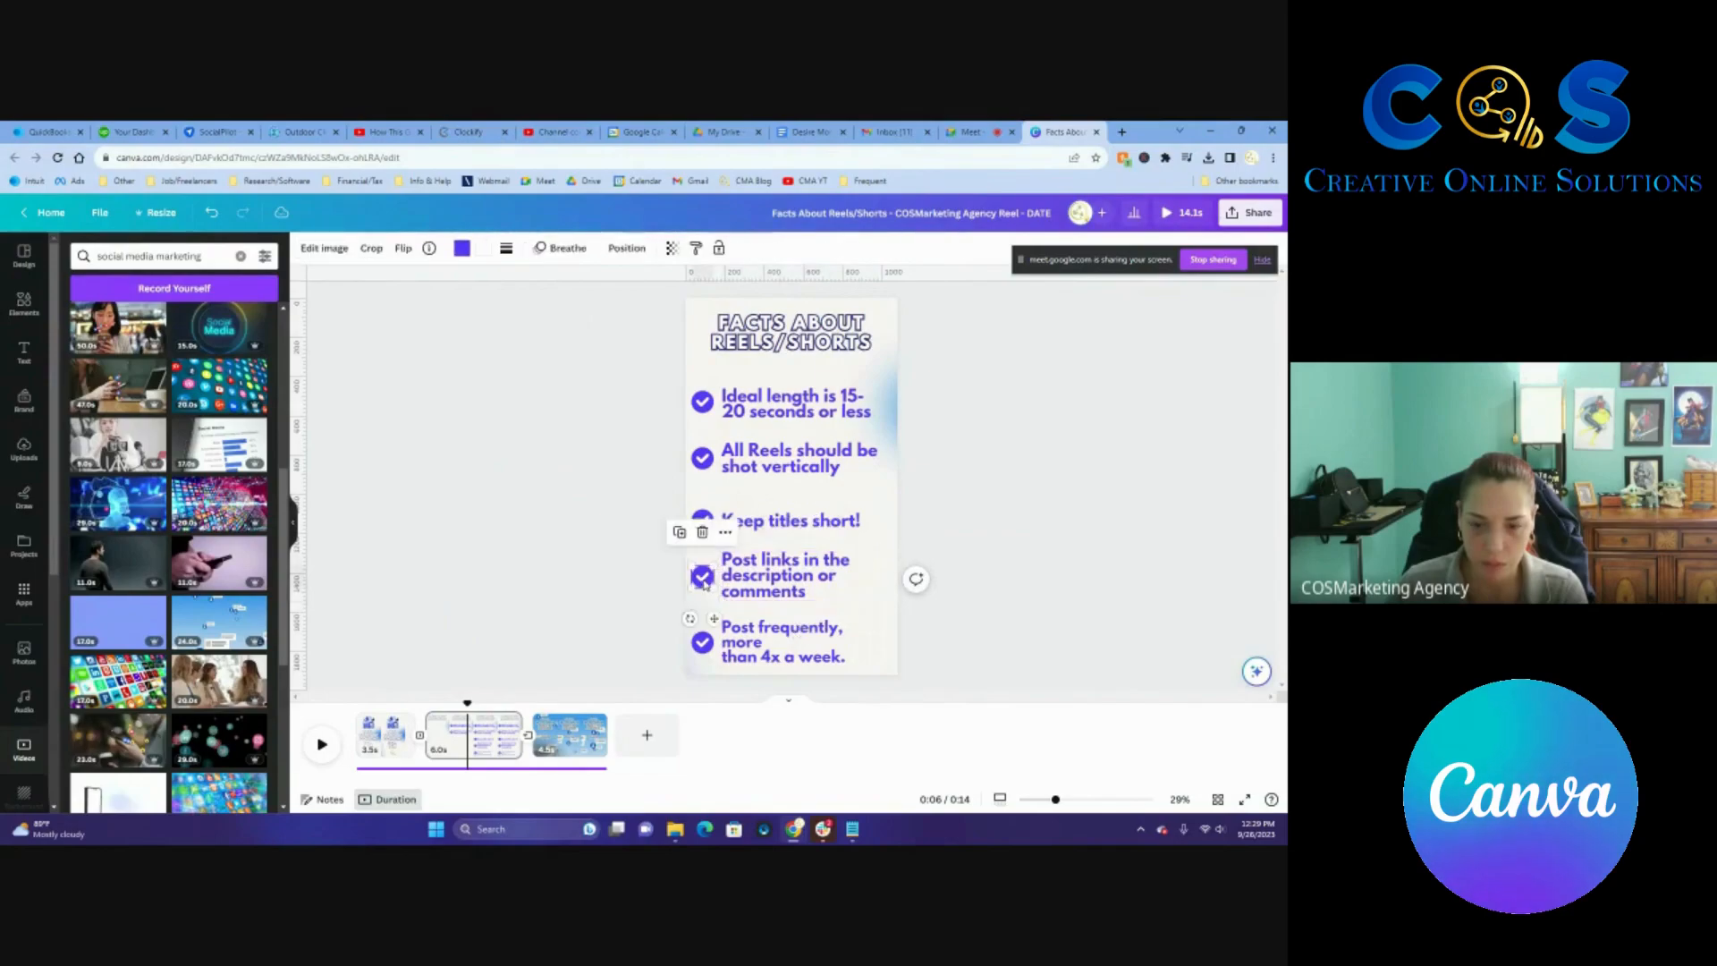
pyautogui.moveTo(783, 656); pyautogui.dragTo(781, 654)
pyautogui.click(471, 248)
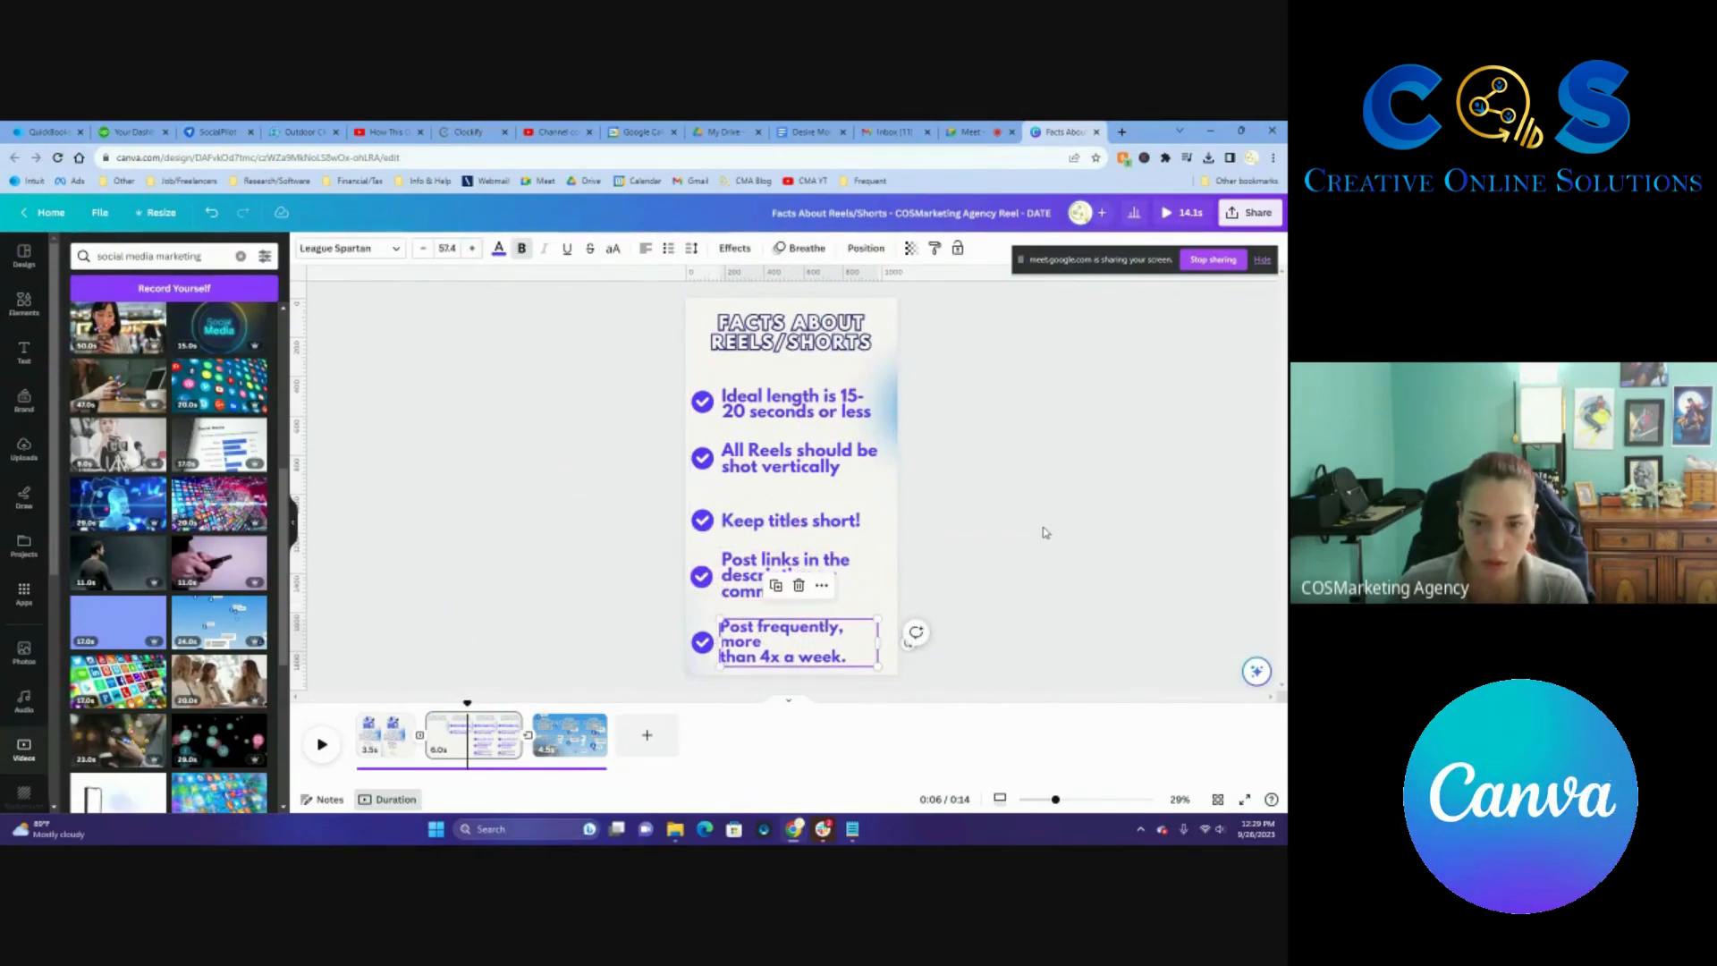
# Set the font size of the first four checklist items to 59.8.
pyautogui.click(744, 580)
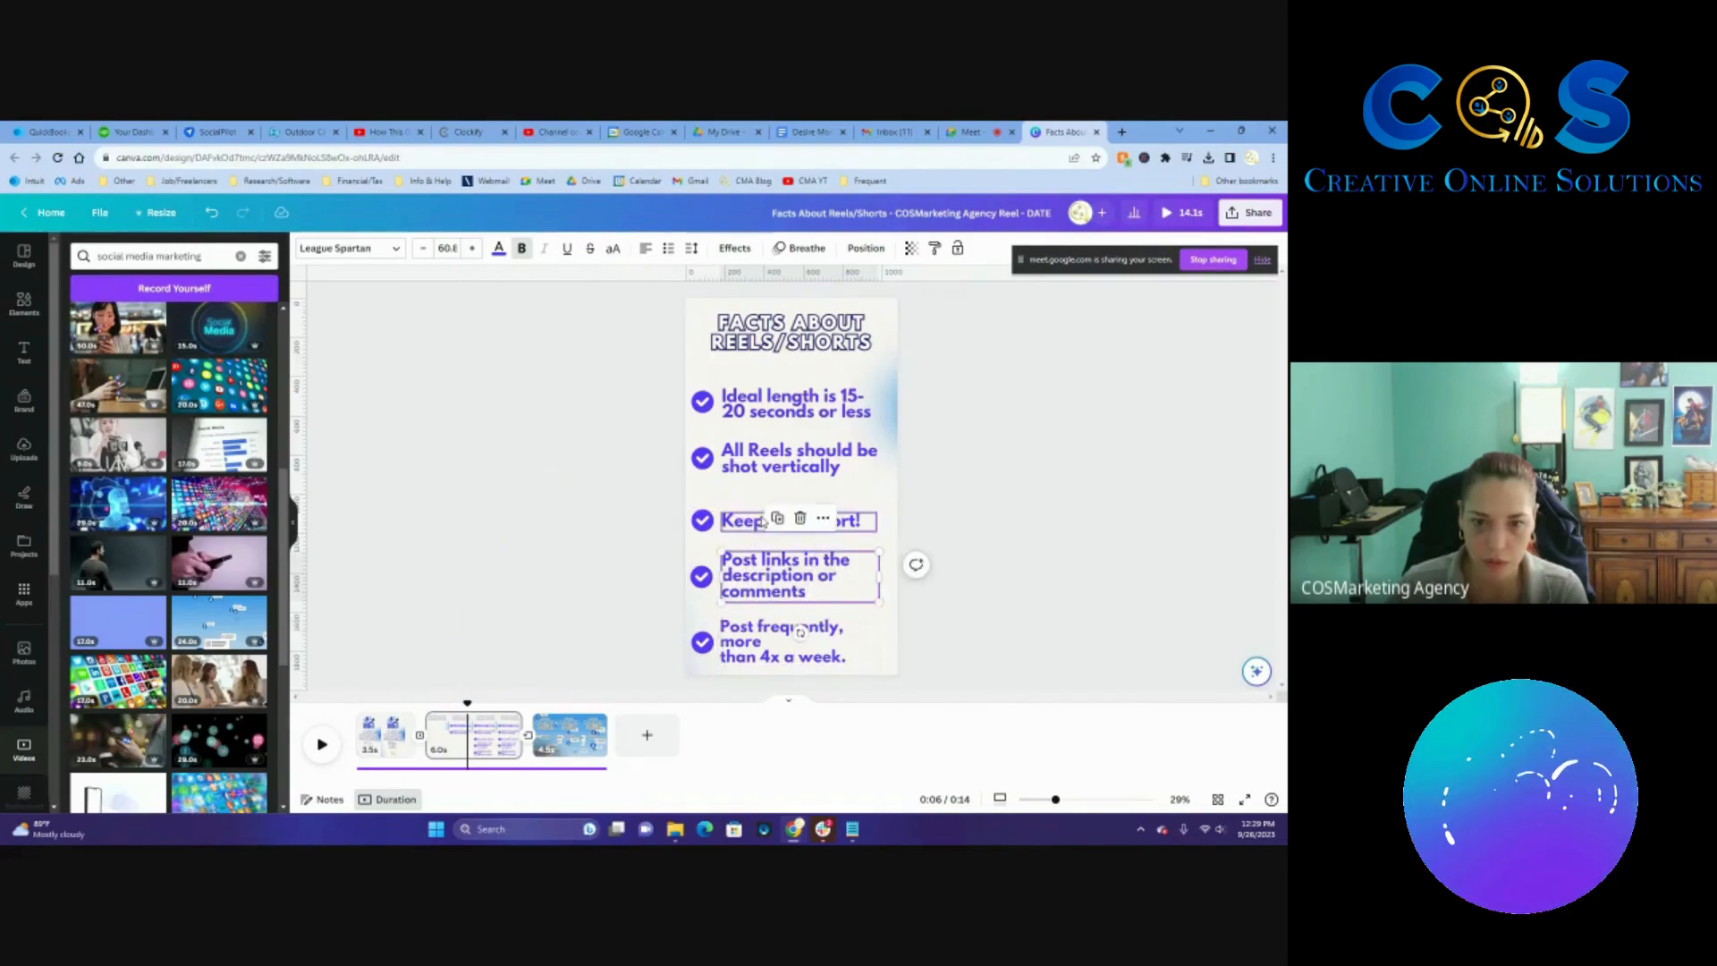
pyautogui.click(743, 521)
pyautogui.click(742, 458)
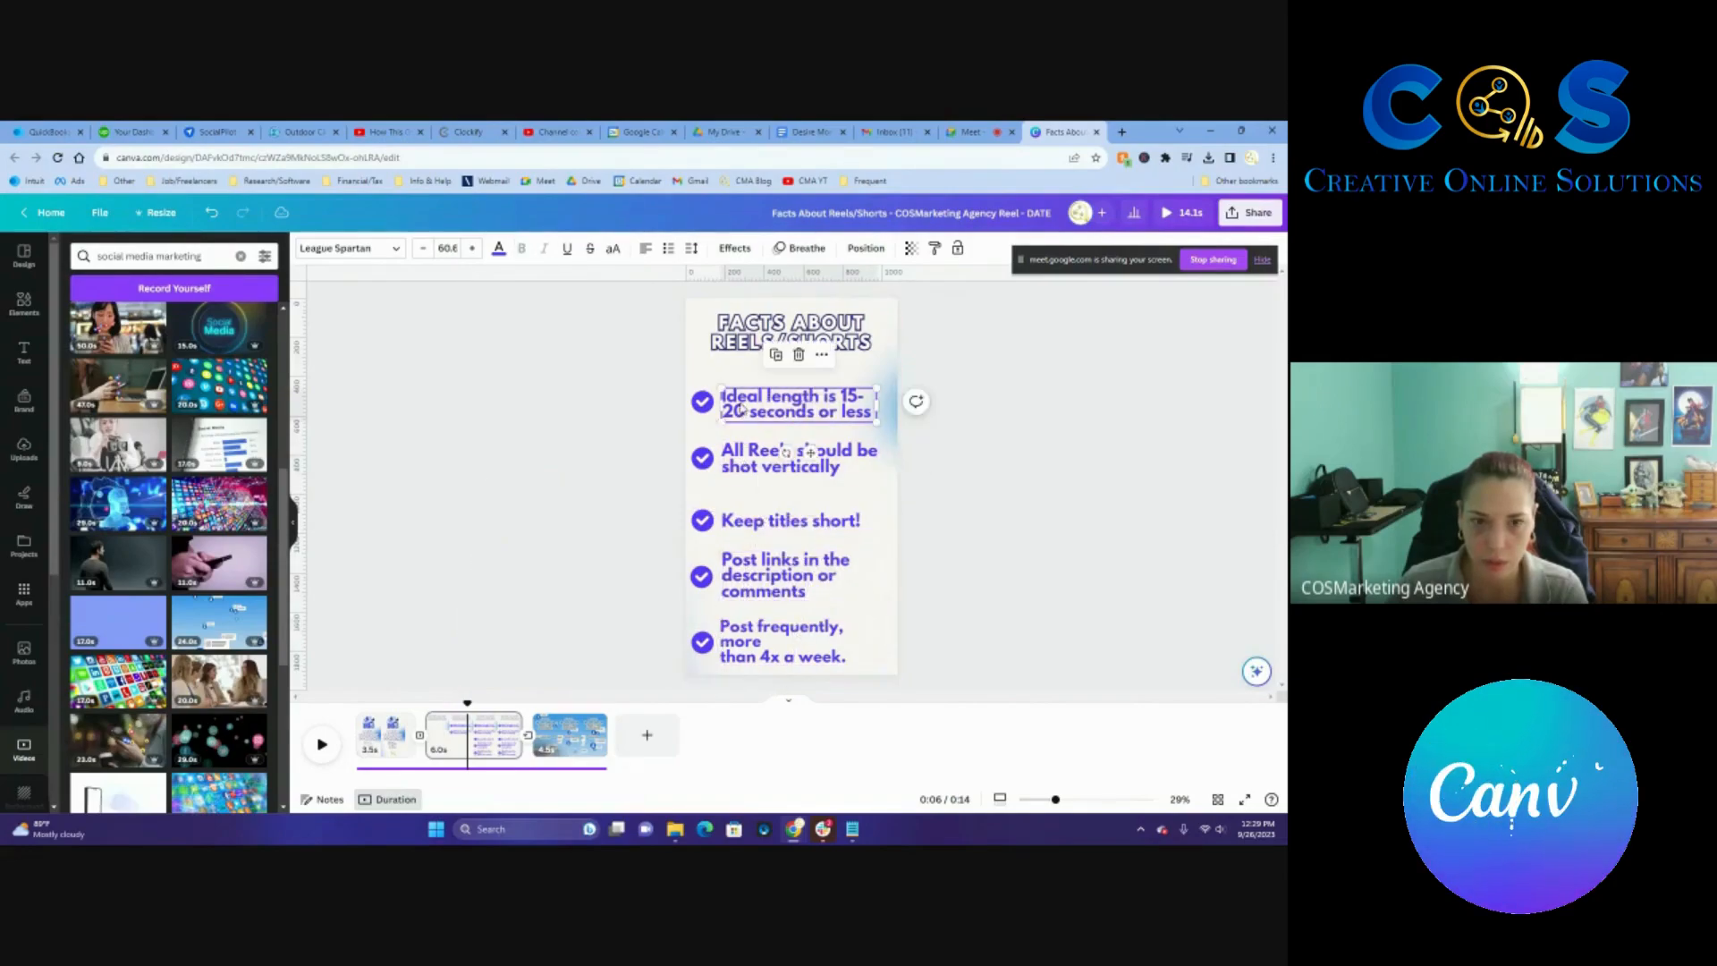
pyautogui.click(422, 248)
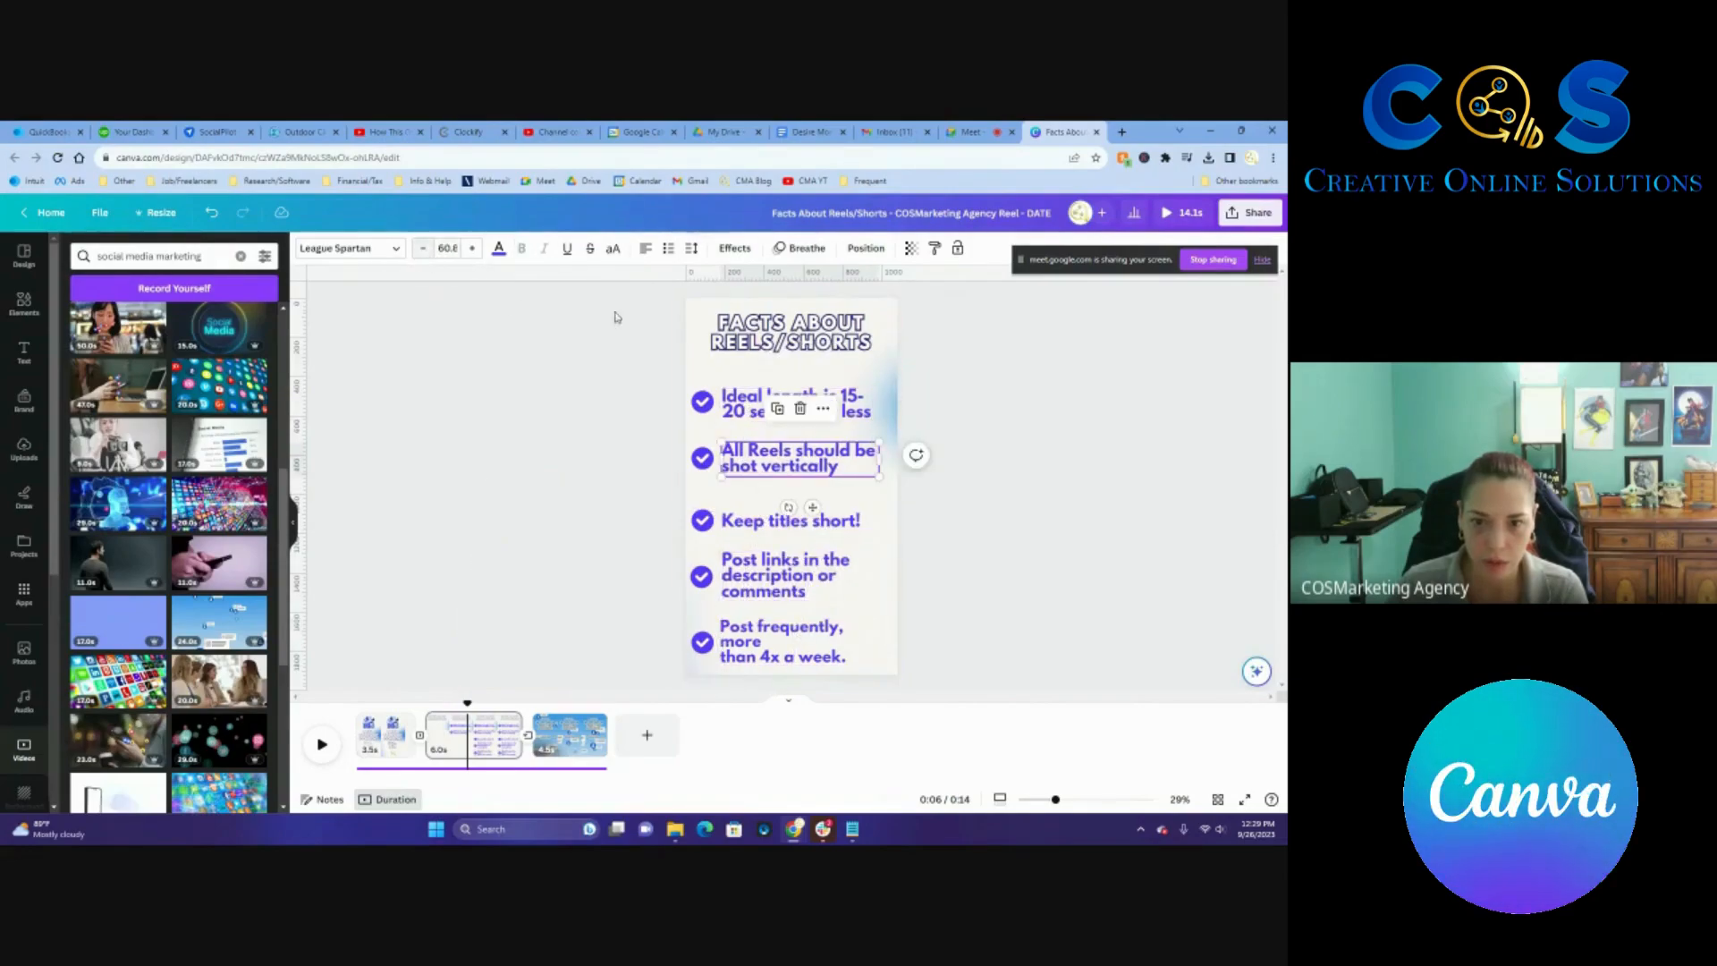
pyautogui.click(734, 402)
pyautogui.click(725, 515)
pyautogui.click(422, 249)
pyautogui.click(735, 567)
pyautogui.click(422, 248)
# Increase the font size of the "Post frequently, more than 4x a week." text to 58.4.
pyautogui.click(752, 642)
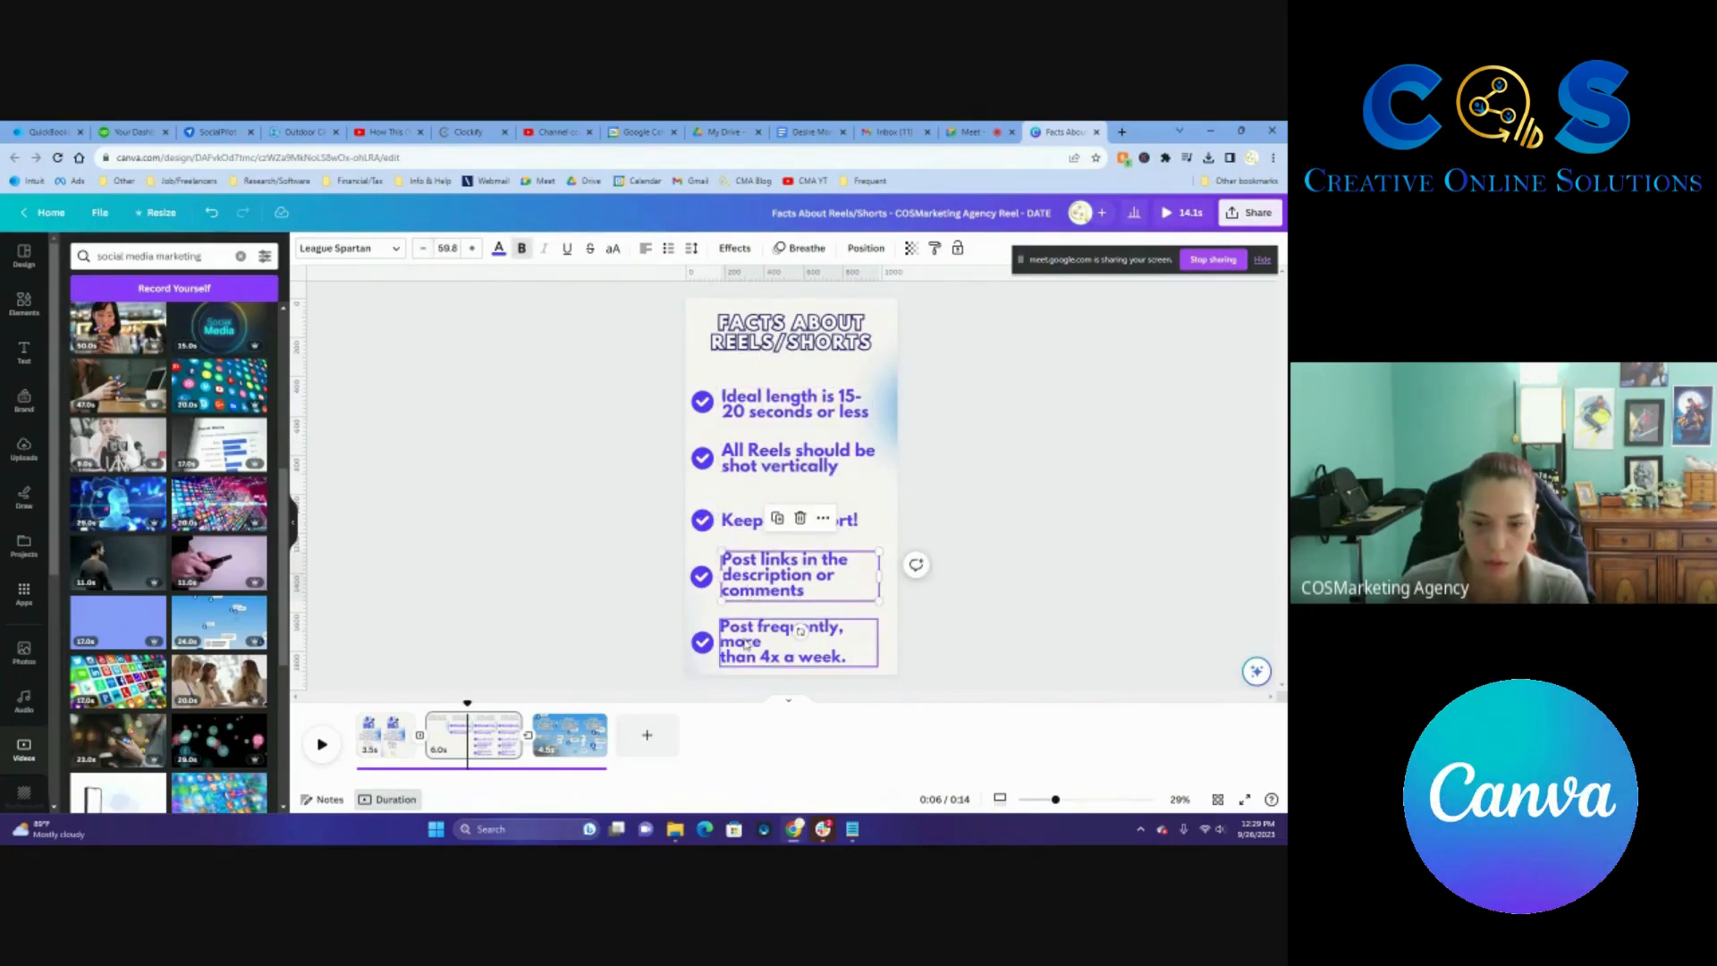
pyautogui.click(470, 250)
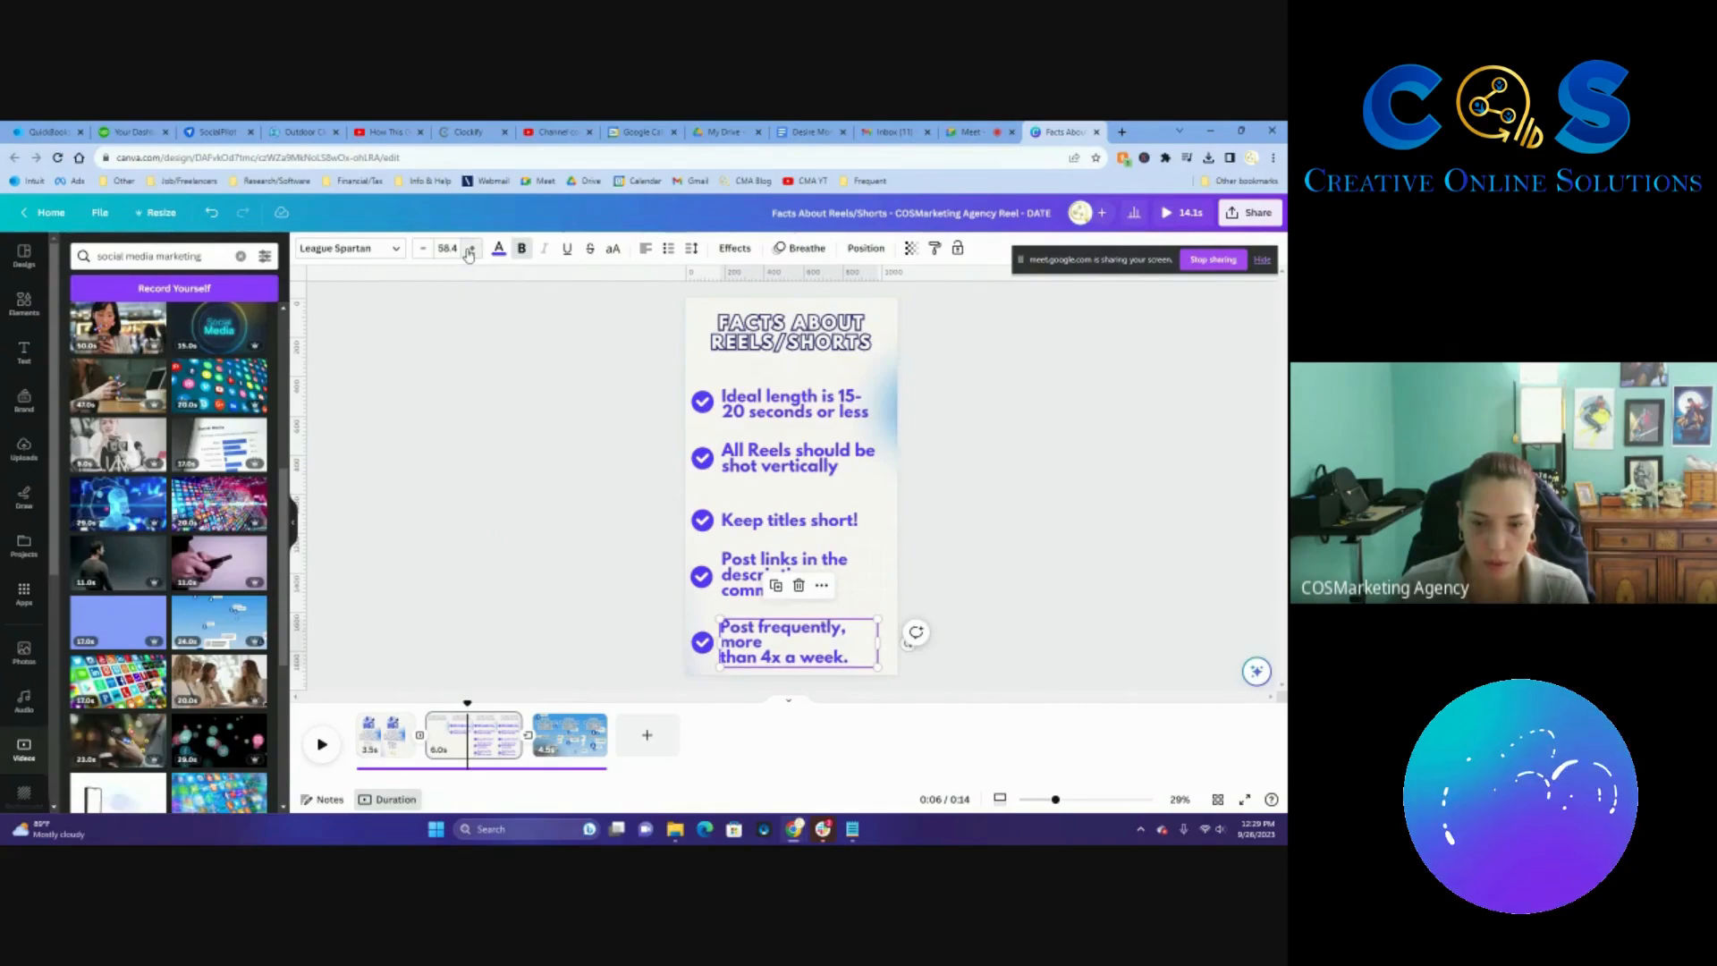
pyautogui.click(1005, 516)
pyautogui.click(807, 630)
pyautogui.moveTo(806, 630); pyautogui.dragTo(814, 619)
pyautogui.click(1074, 516)
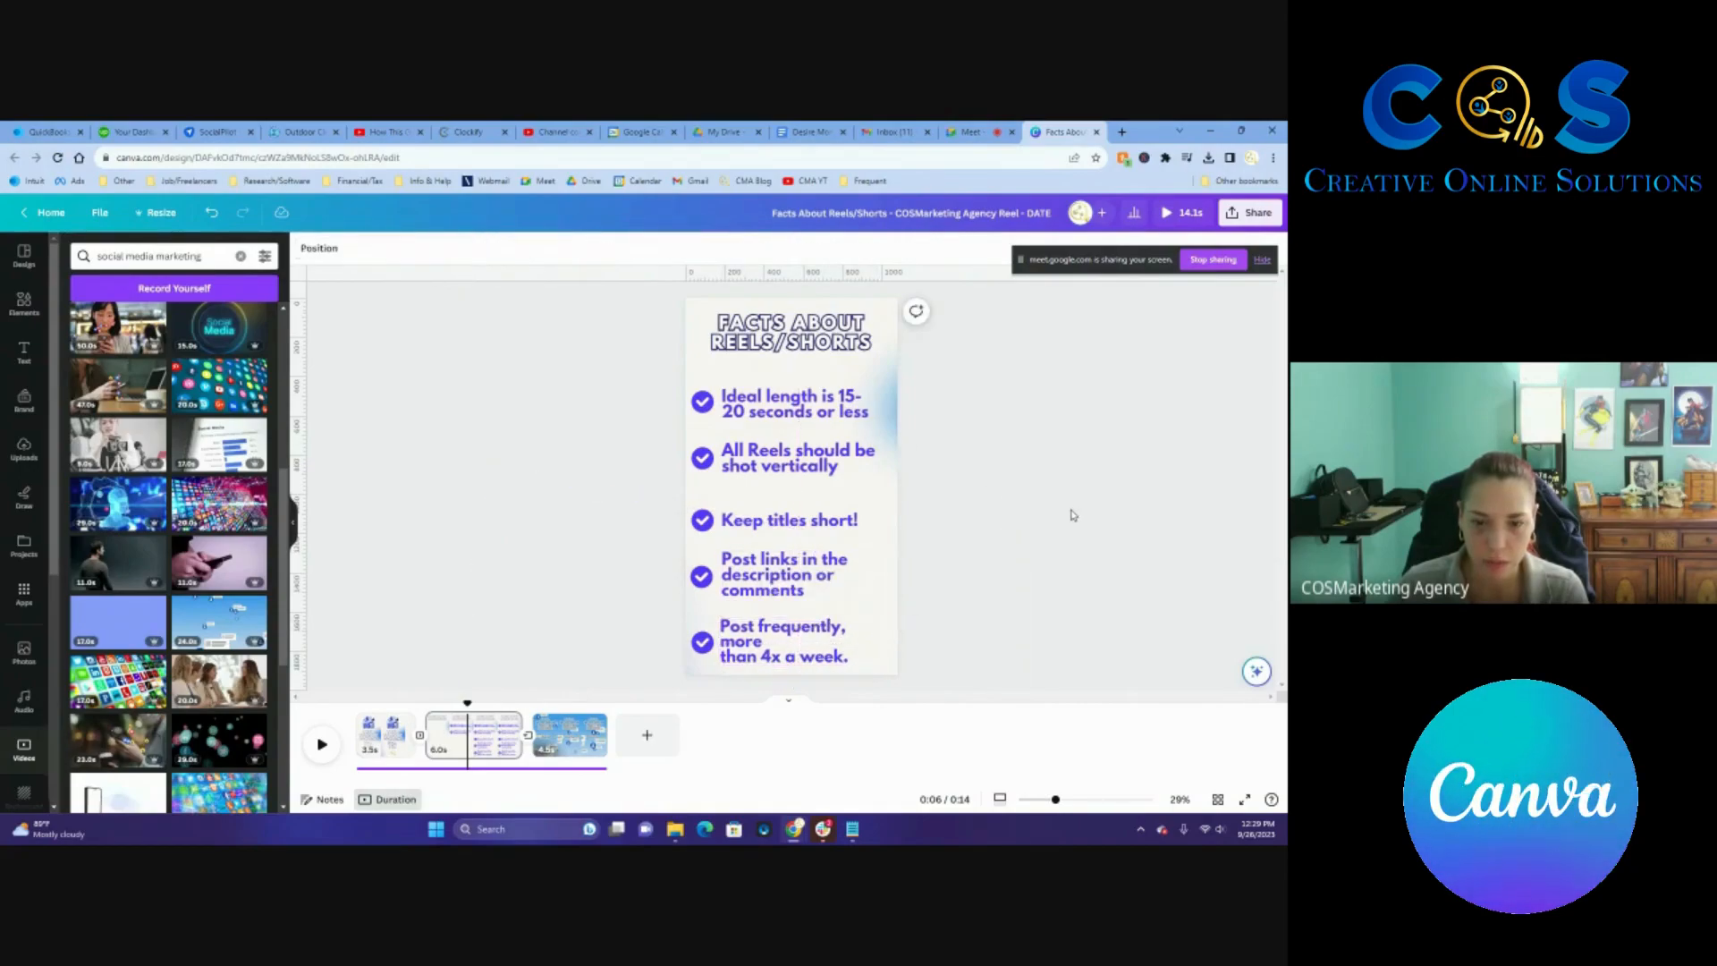
# Replace the first page's title with "FACTS ABOUT REELS/SHORTS", breaking the line after the slash so "SHORTS" stays whole.
pyautogui.click(397, 752)
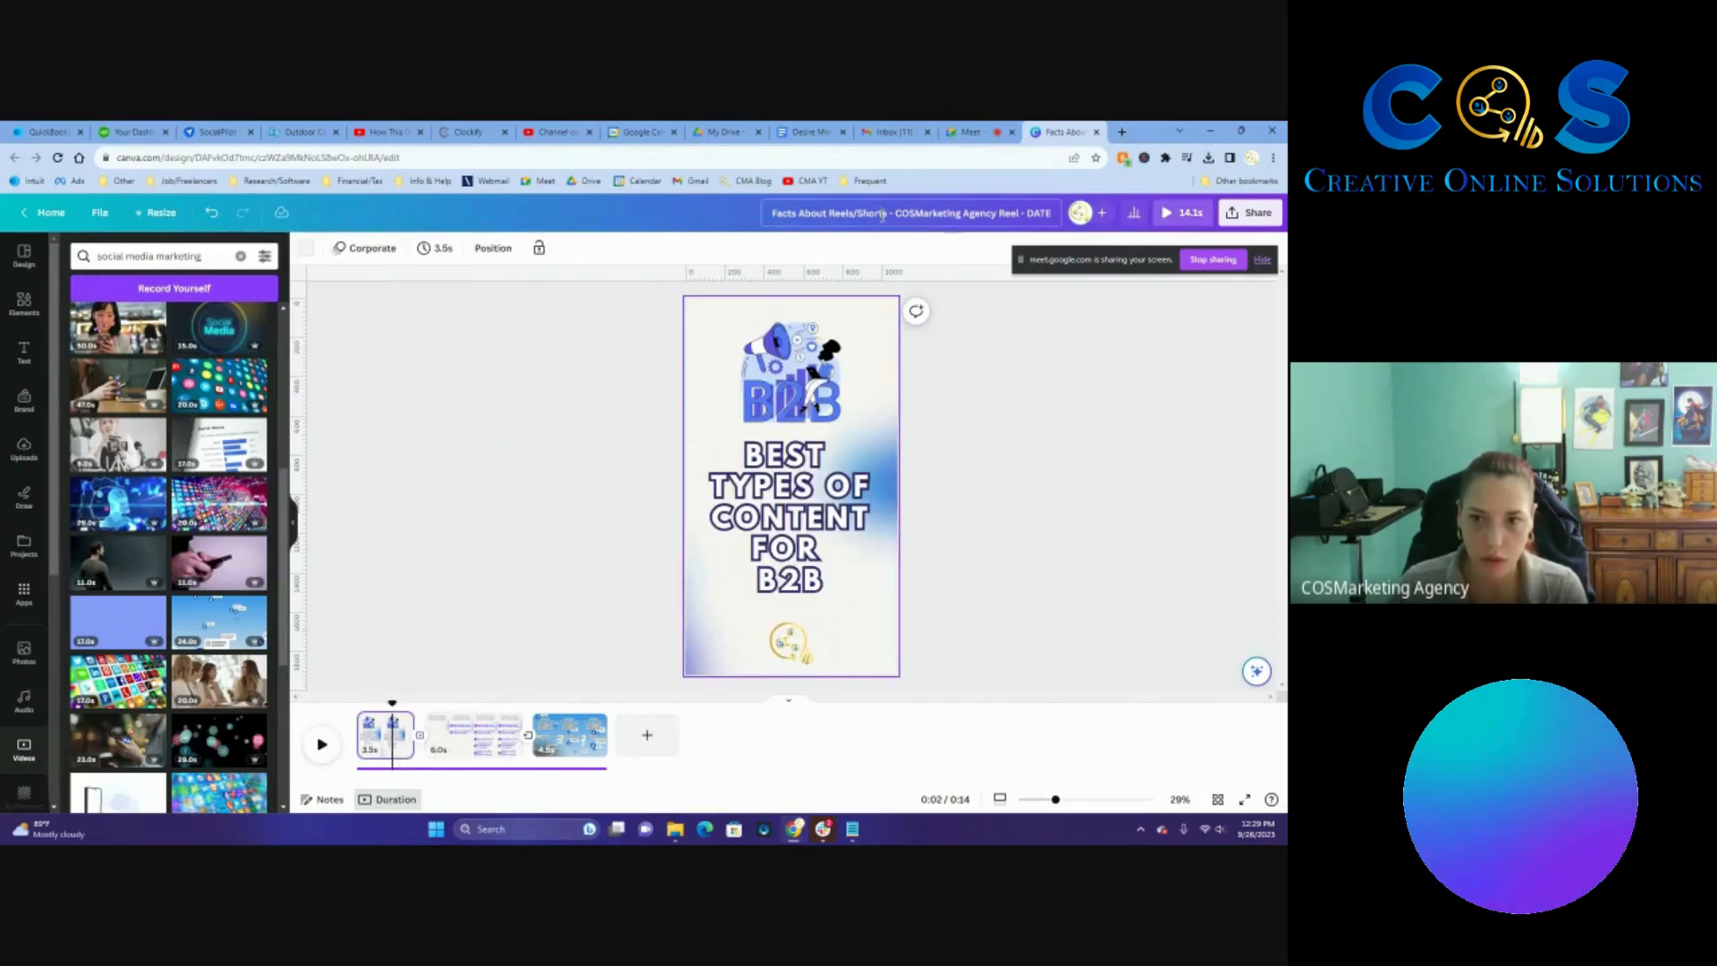
pyautogui.click(876, 554)
pyautogui.click(848, 572)
pyautogui.moveTo(848, 573); pyautogui.dragTo(711, 447)
pyautogui.write('FACTS ABOUT REELS/SHORTS')
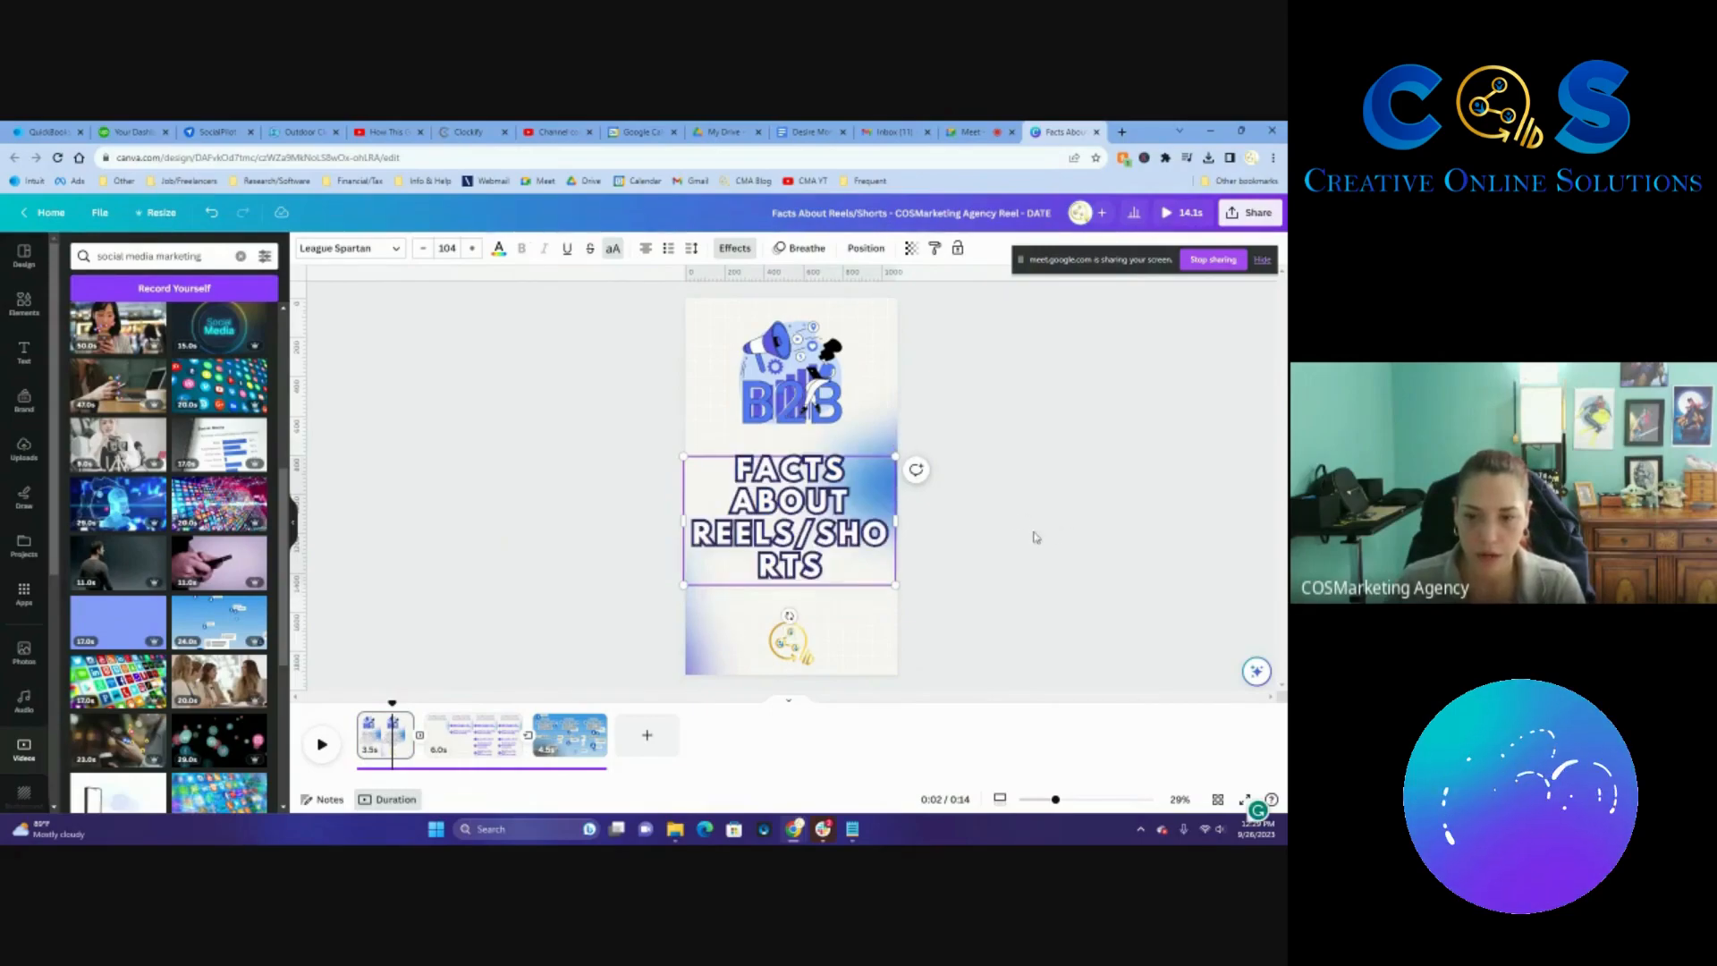
pyautogui.click(823, 537)
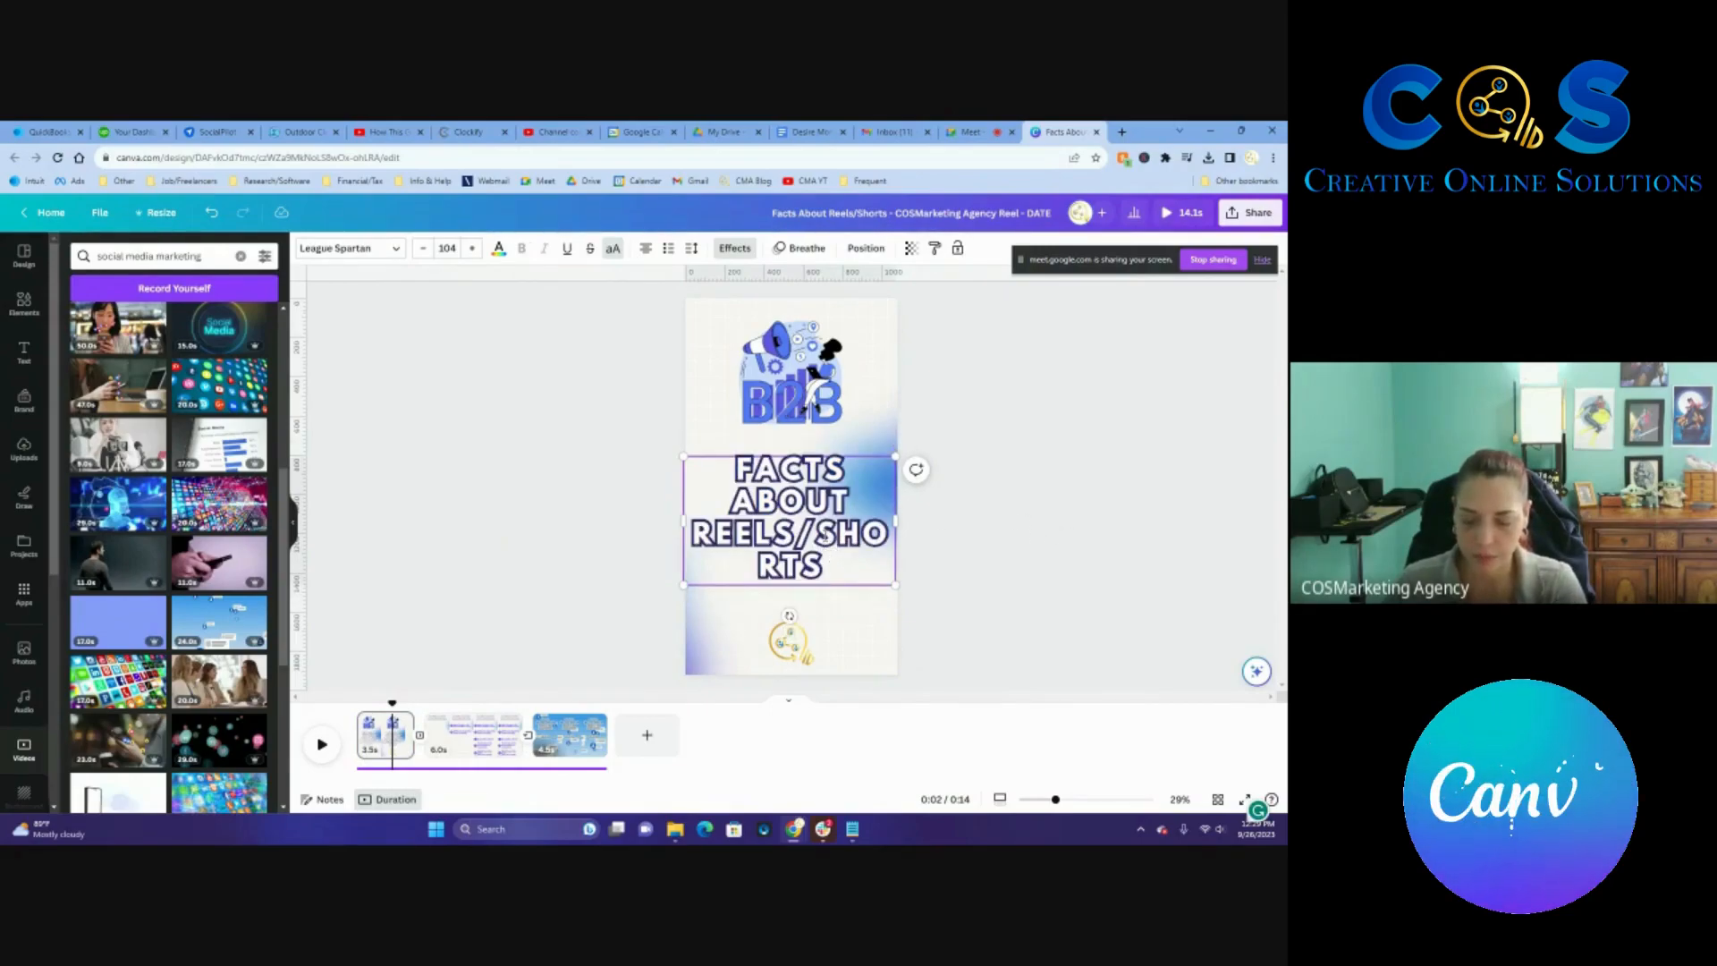
# Delete the B2B illustration from the first page and search the graphics elements for "reels".
pyautogui.click(832, 393)
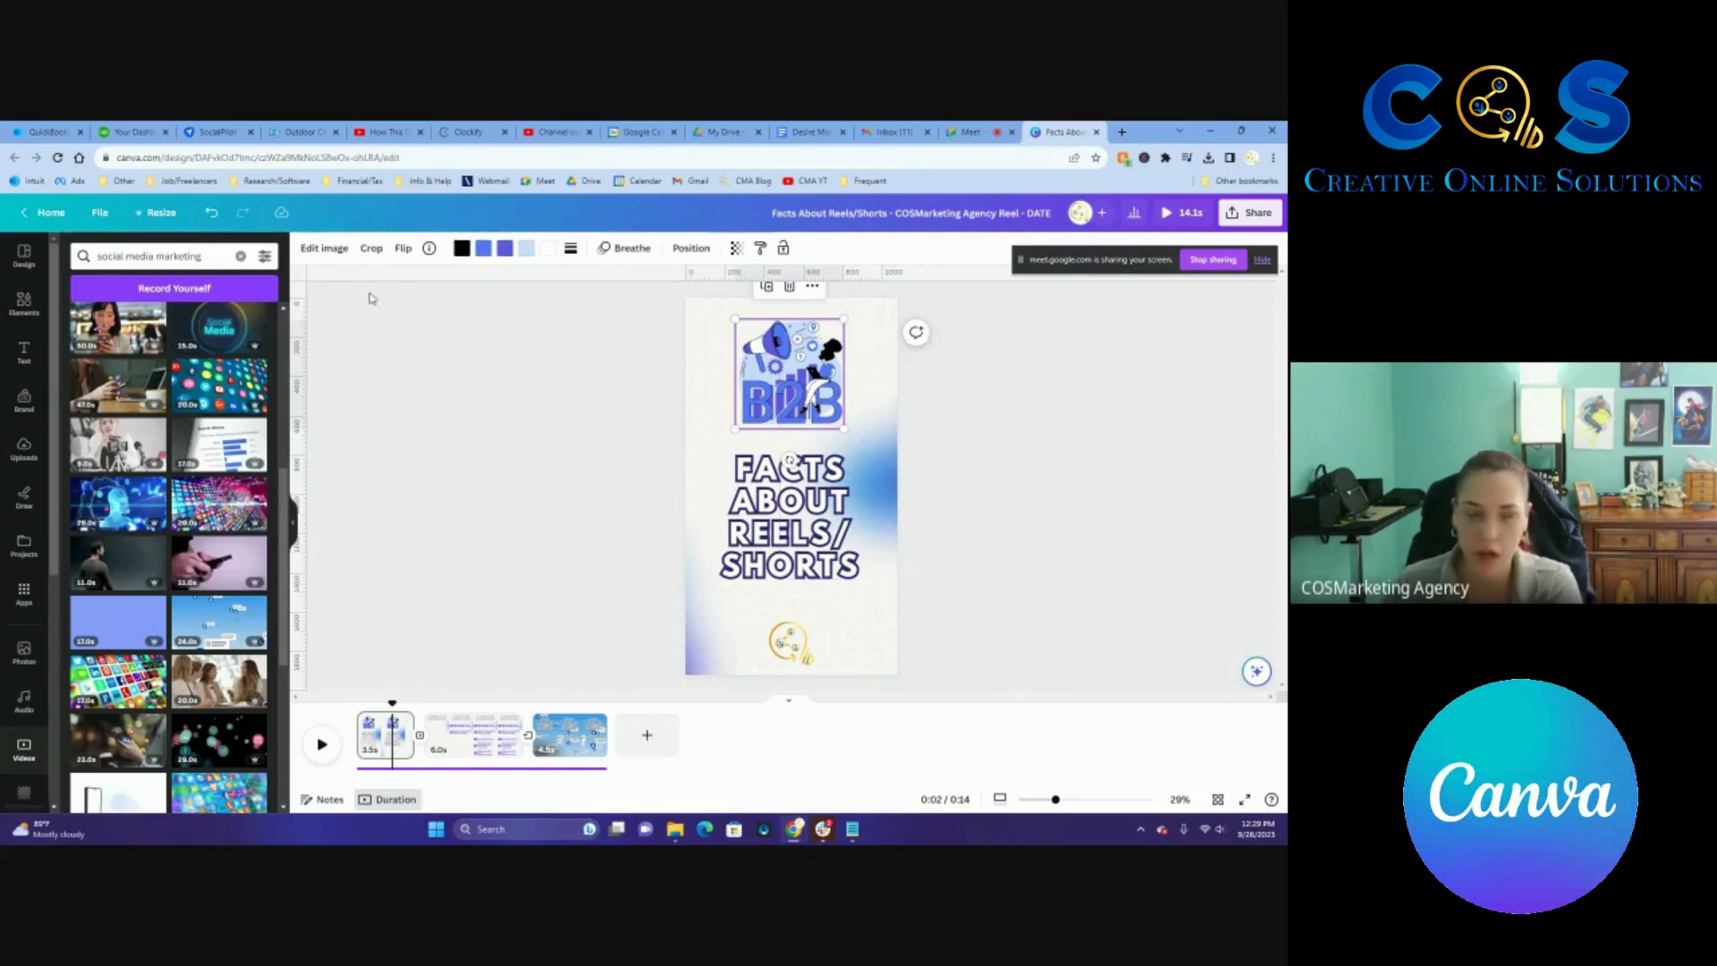
pyautogui.press('Delete')
pyautogui.click(24, 302)
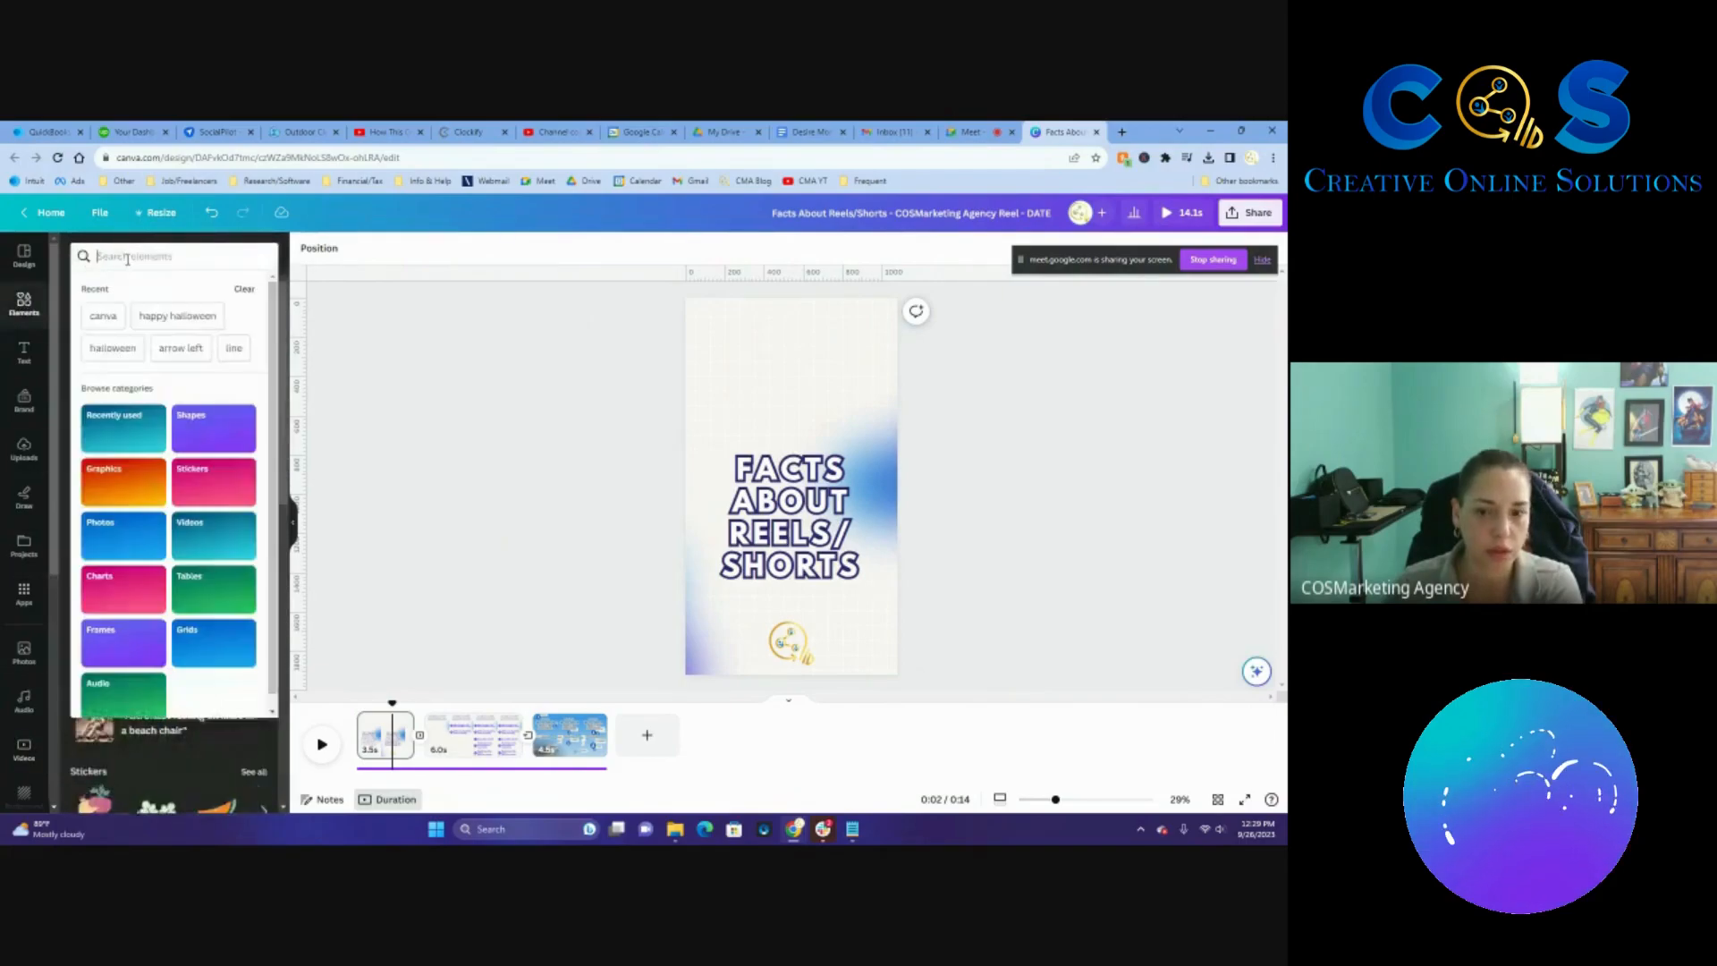
pyautogui.click(128, 257)
pyautogui.write('reels')
pyautogui.press('Return')
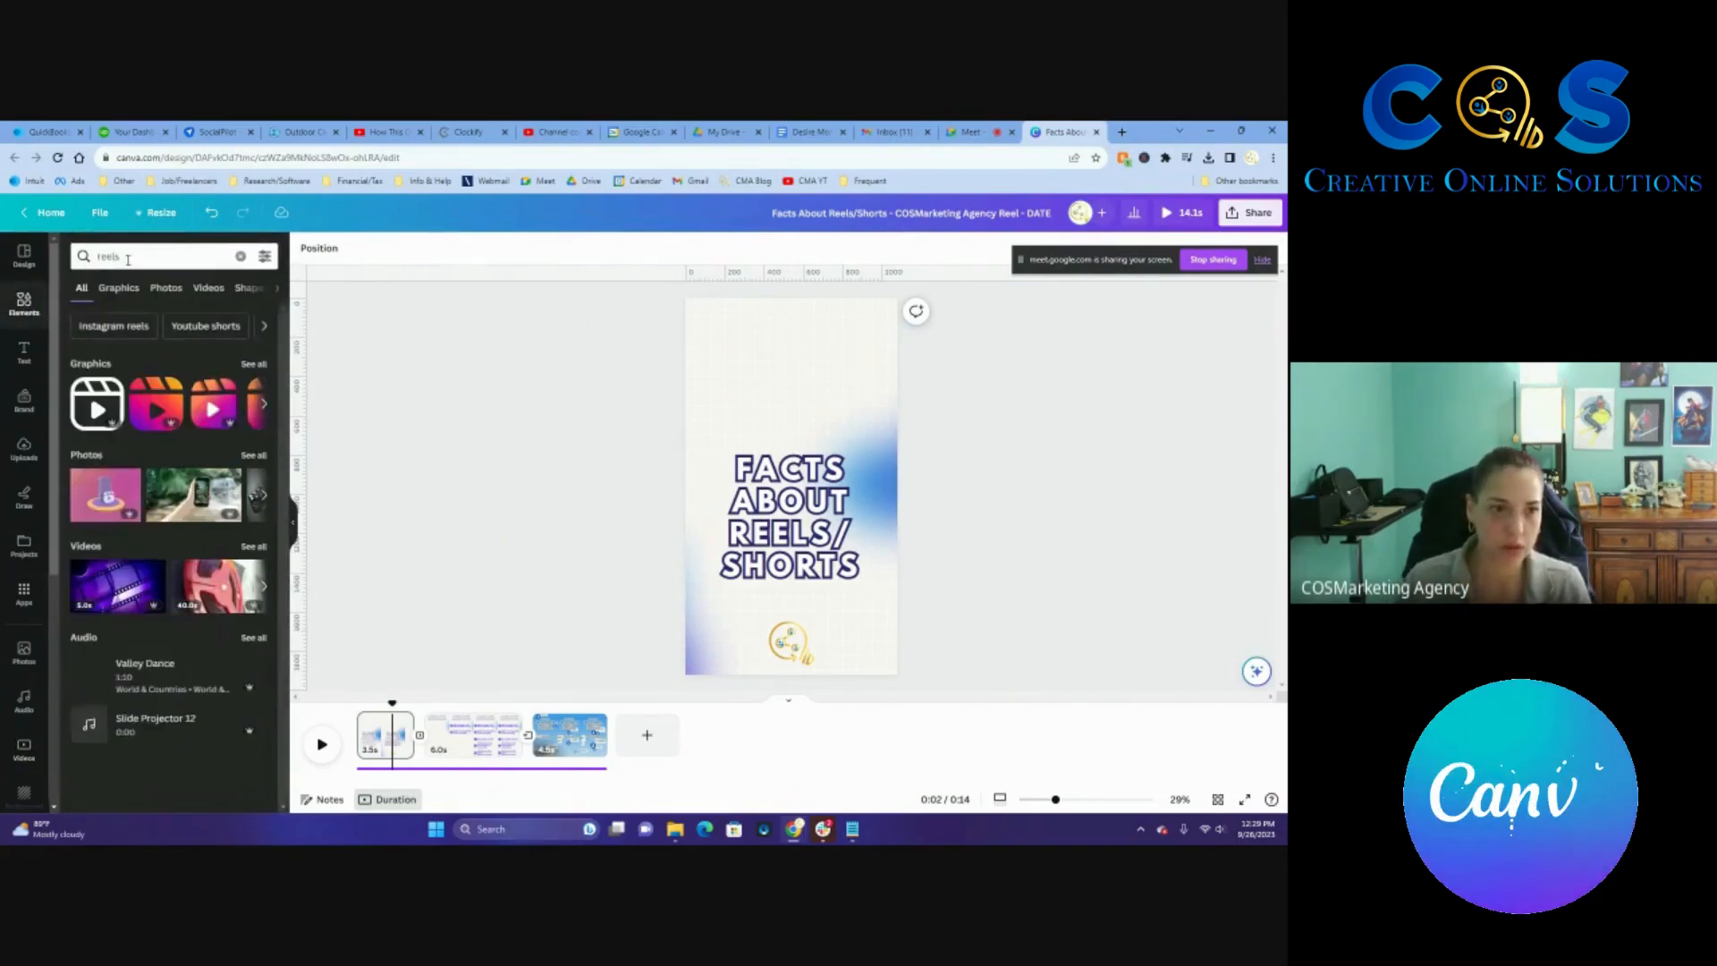
pyautogui.click(117, 288)
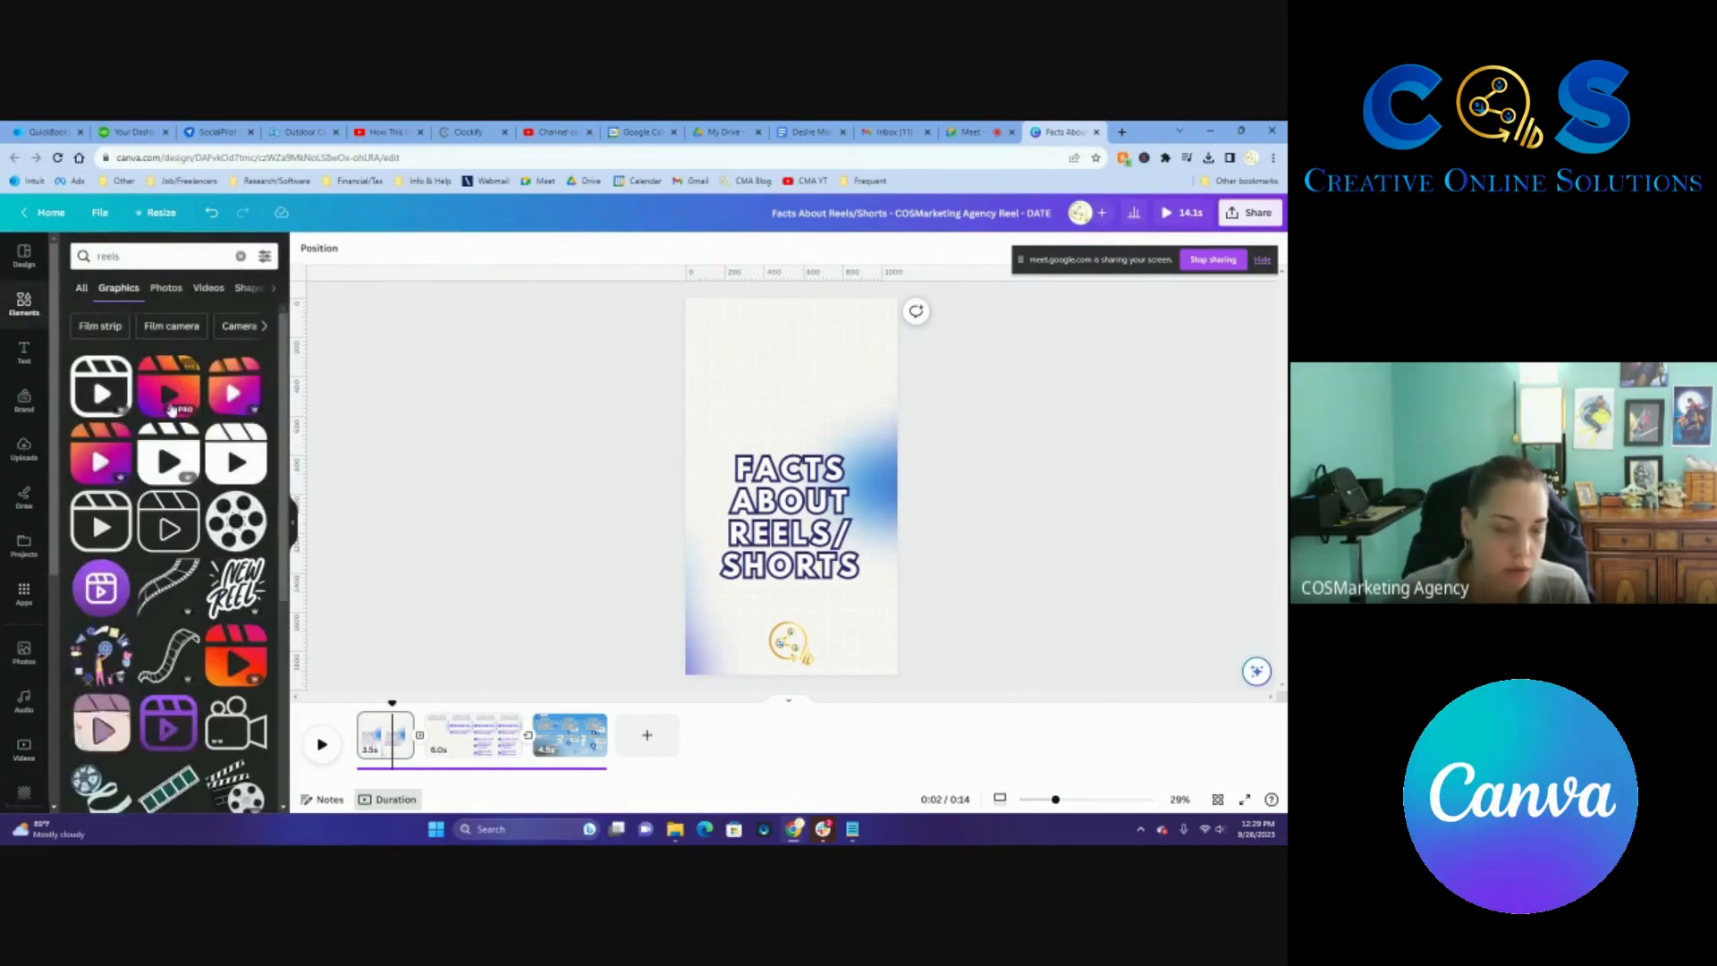
# Browse the reels graphics, add the round purple reels icon, and enlarge it in the space above the title.
pyautogui.scroll(-3, 263, 388)
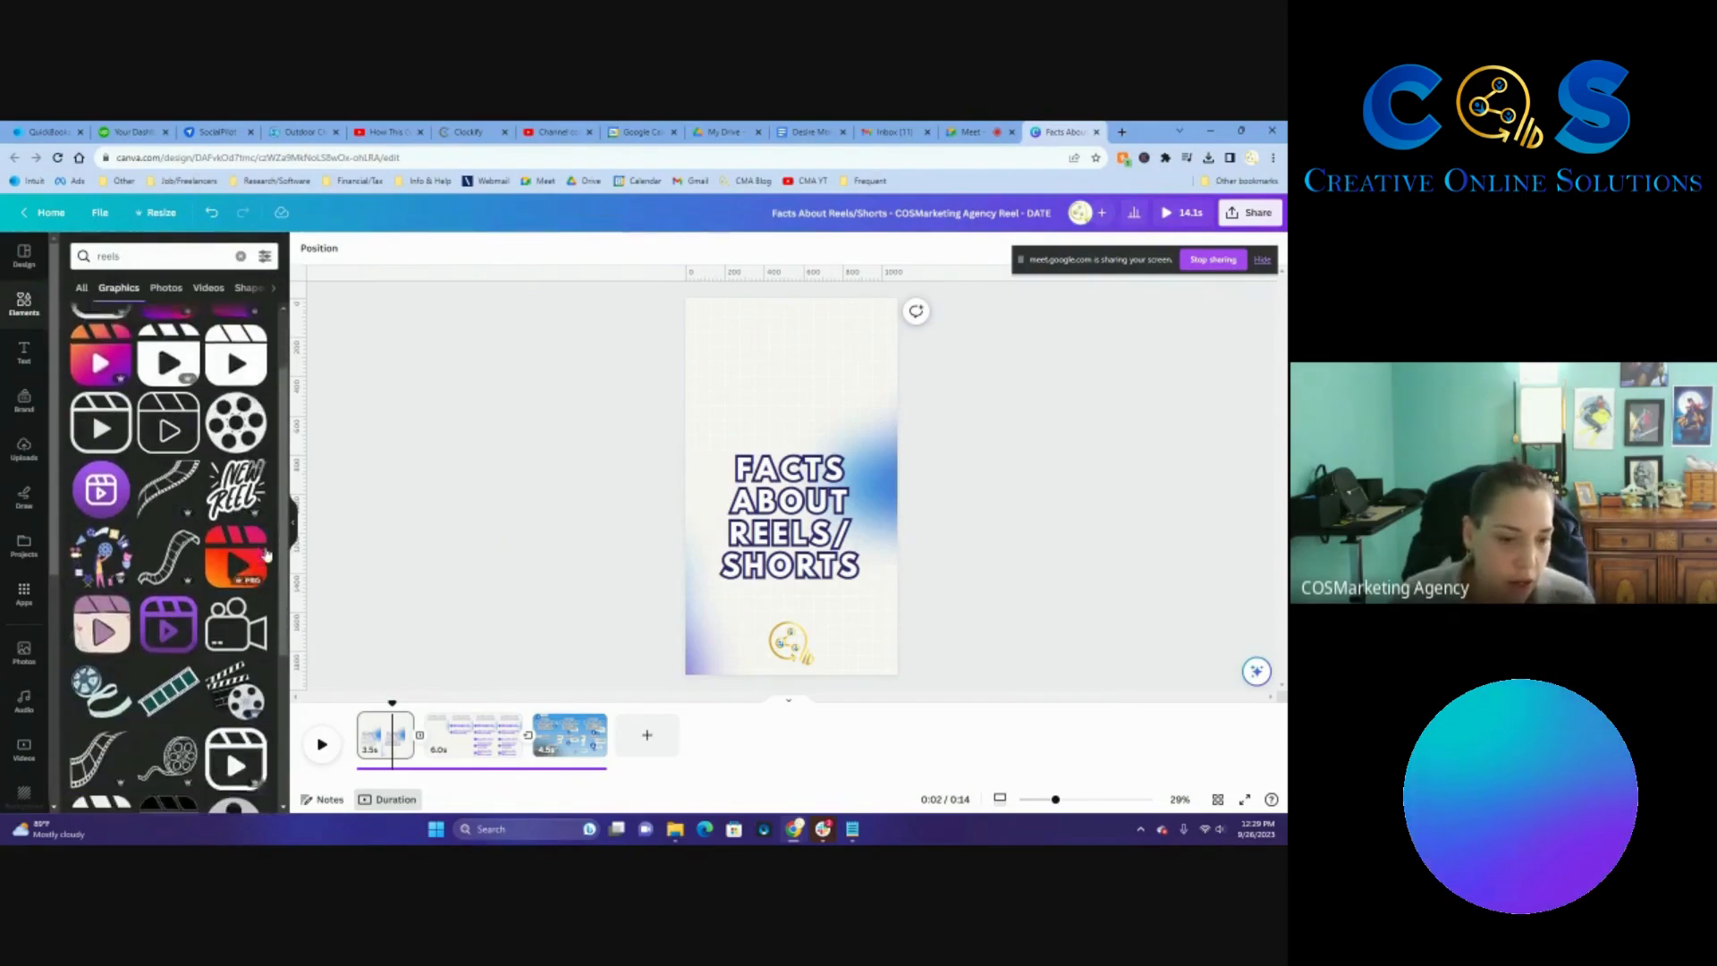
pyautogui.scroll(-2, 265, 415)
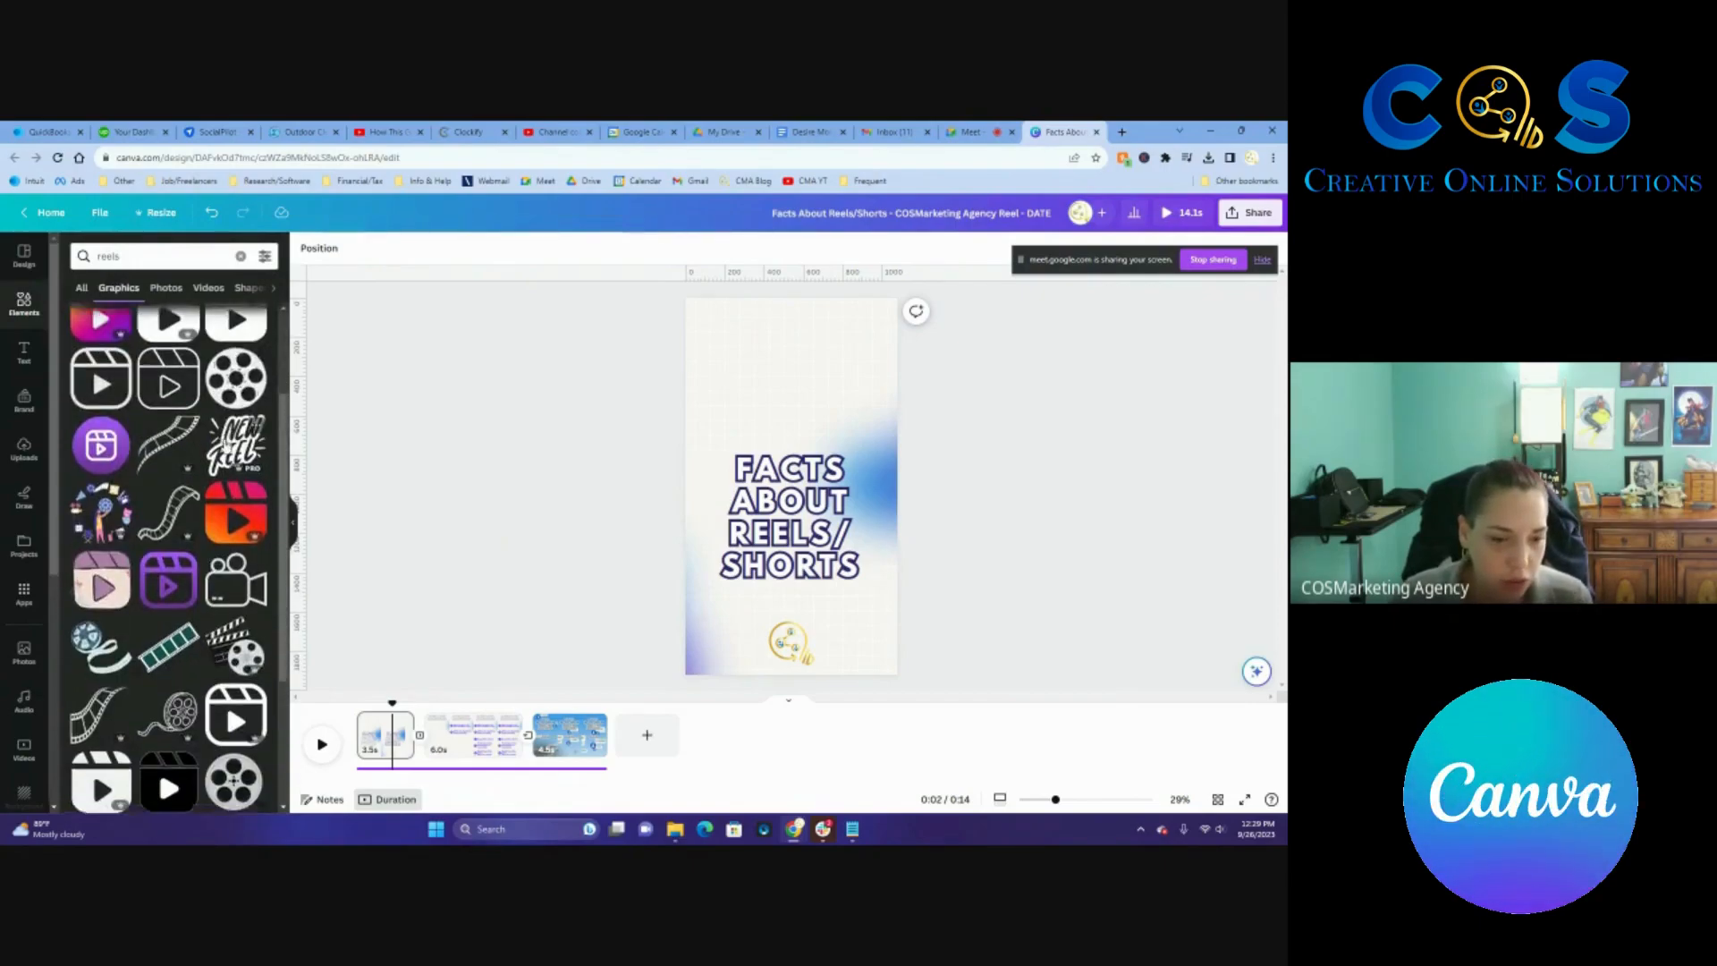
pyautogui.scroll(3, 268, 441)
pyautogui.scroll(-8, 241, 466)
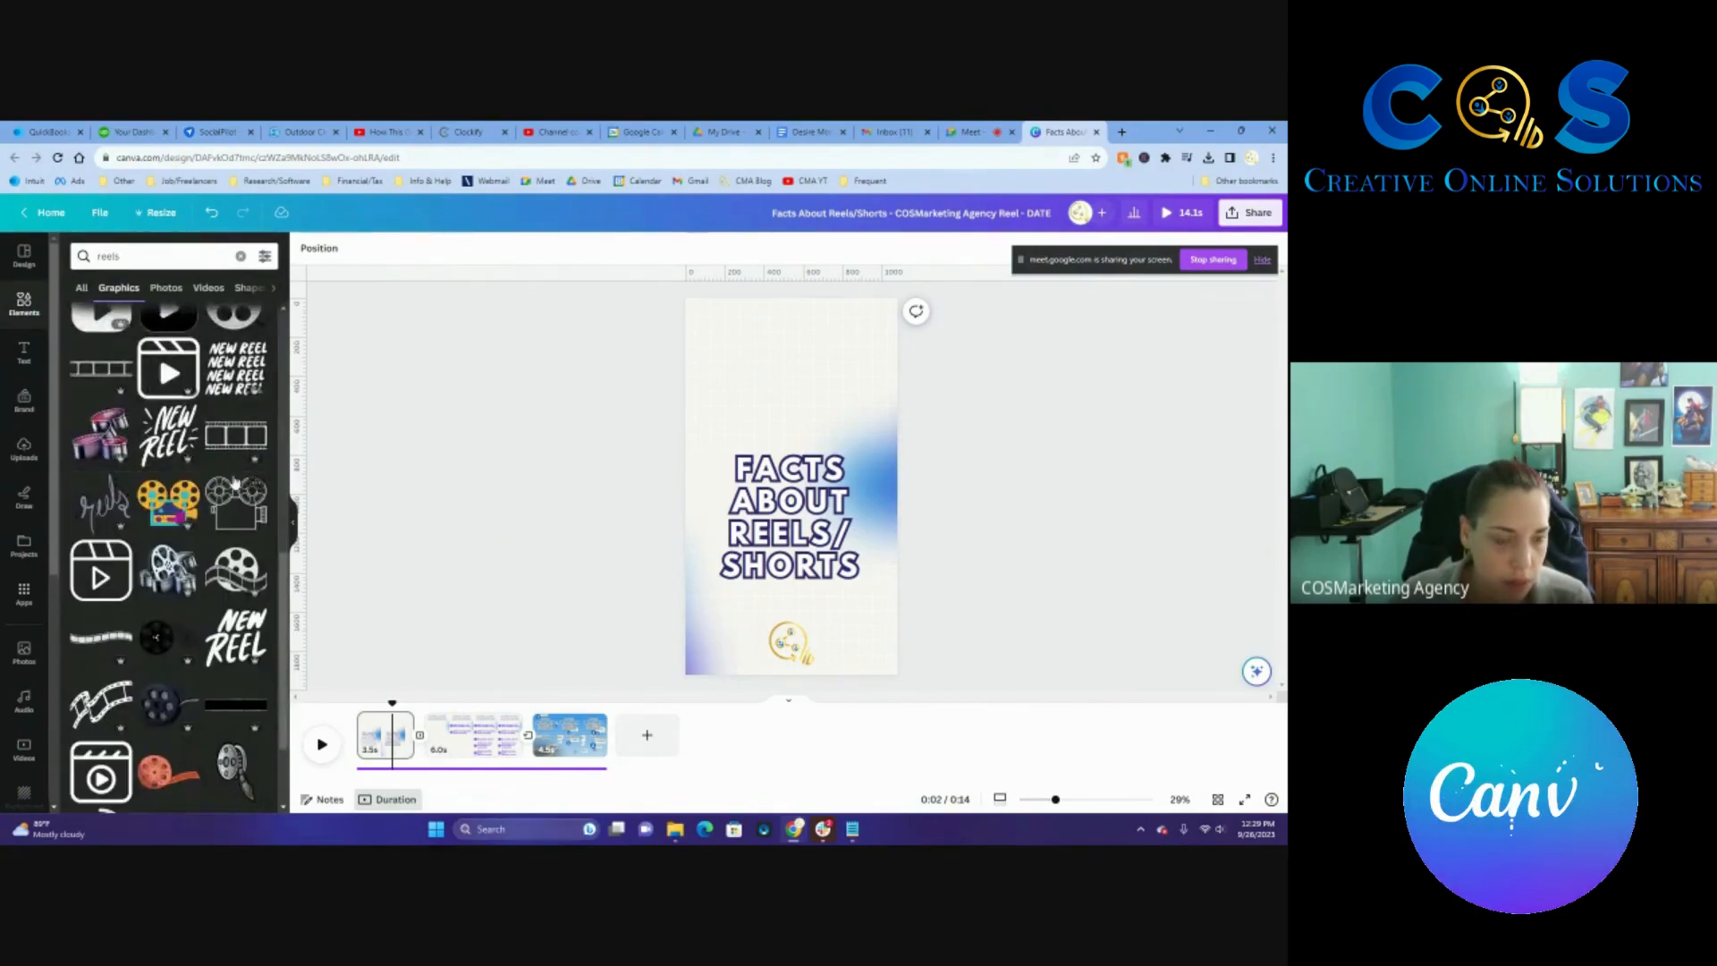
pyautogui.scroll(-5, 234, 481)
pyautogui.scroll(-1, 234, 483)
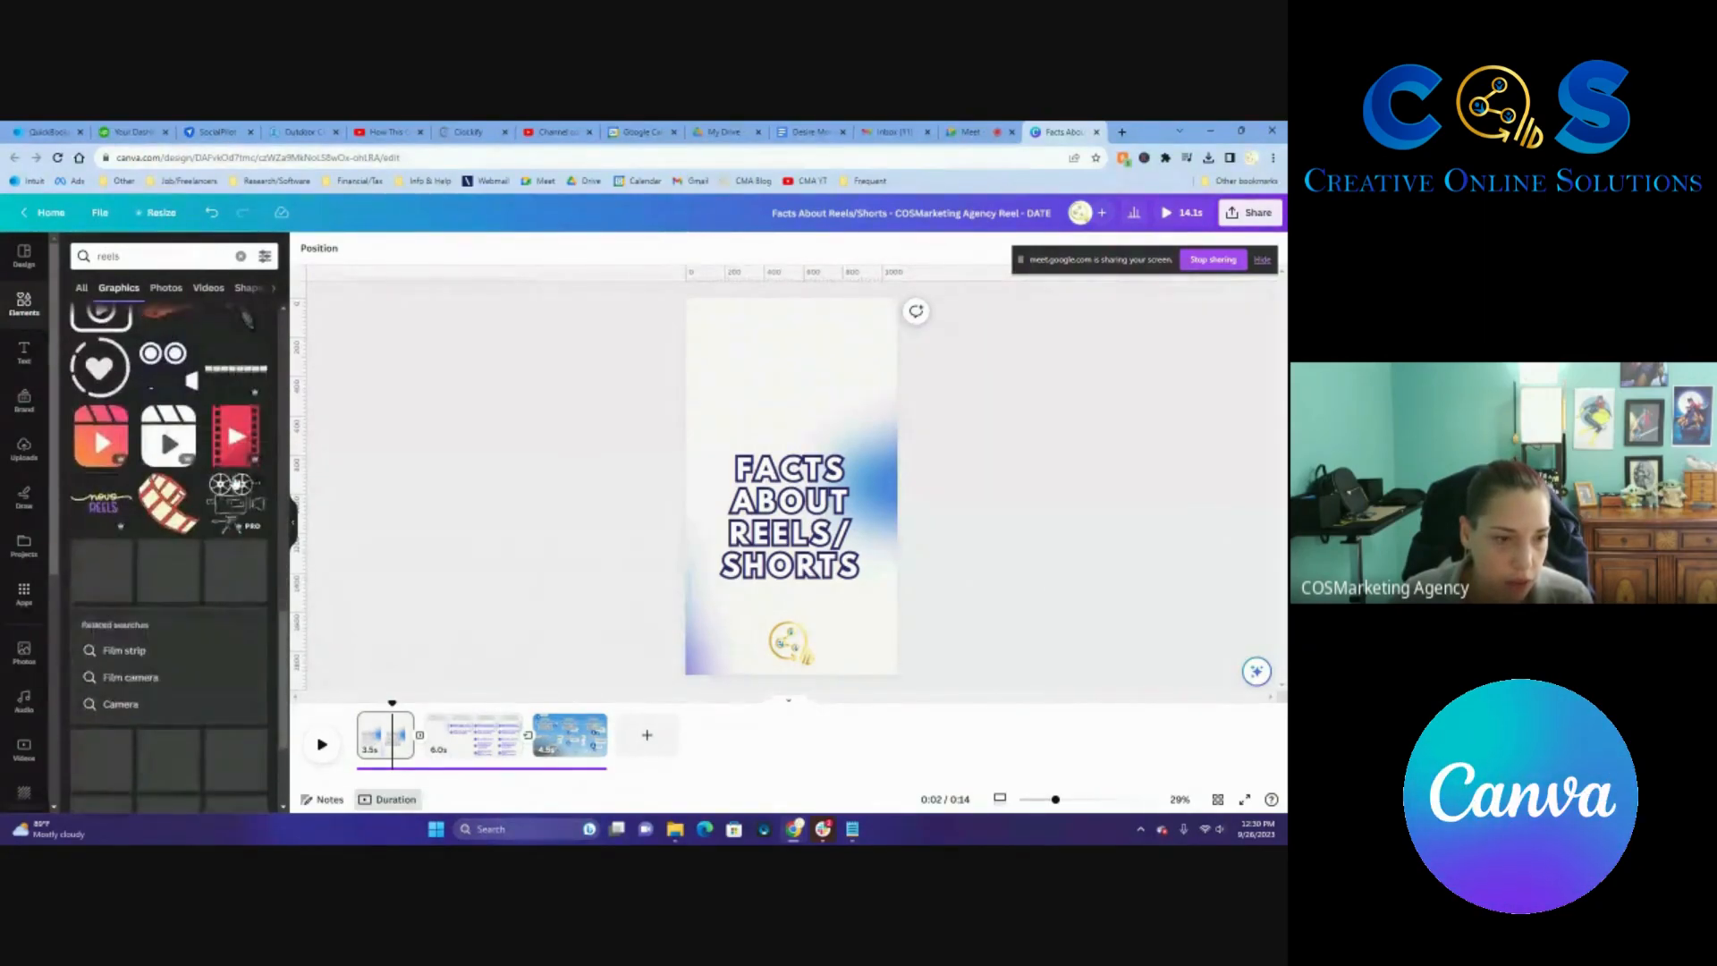
pyautogui.scroll(2, 235, 480)
pyautogui.scroll(10, 234, 480)
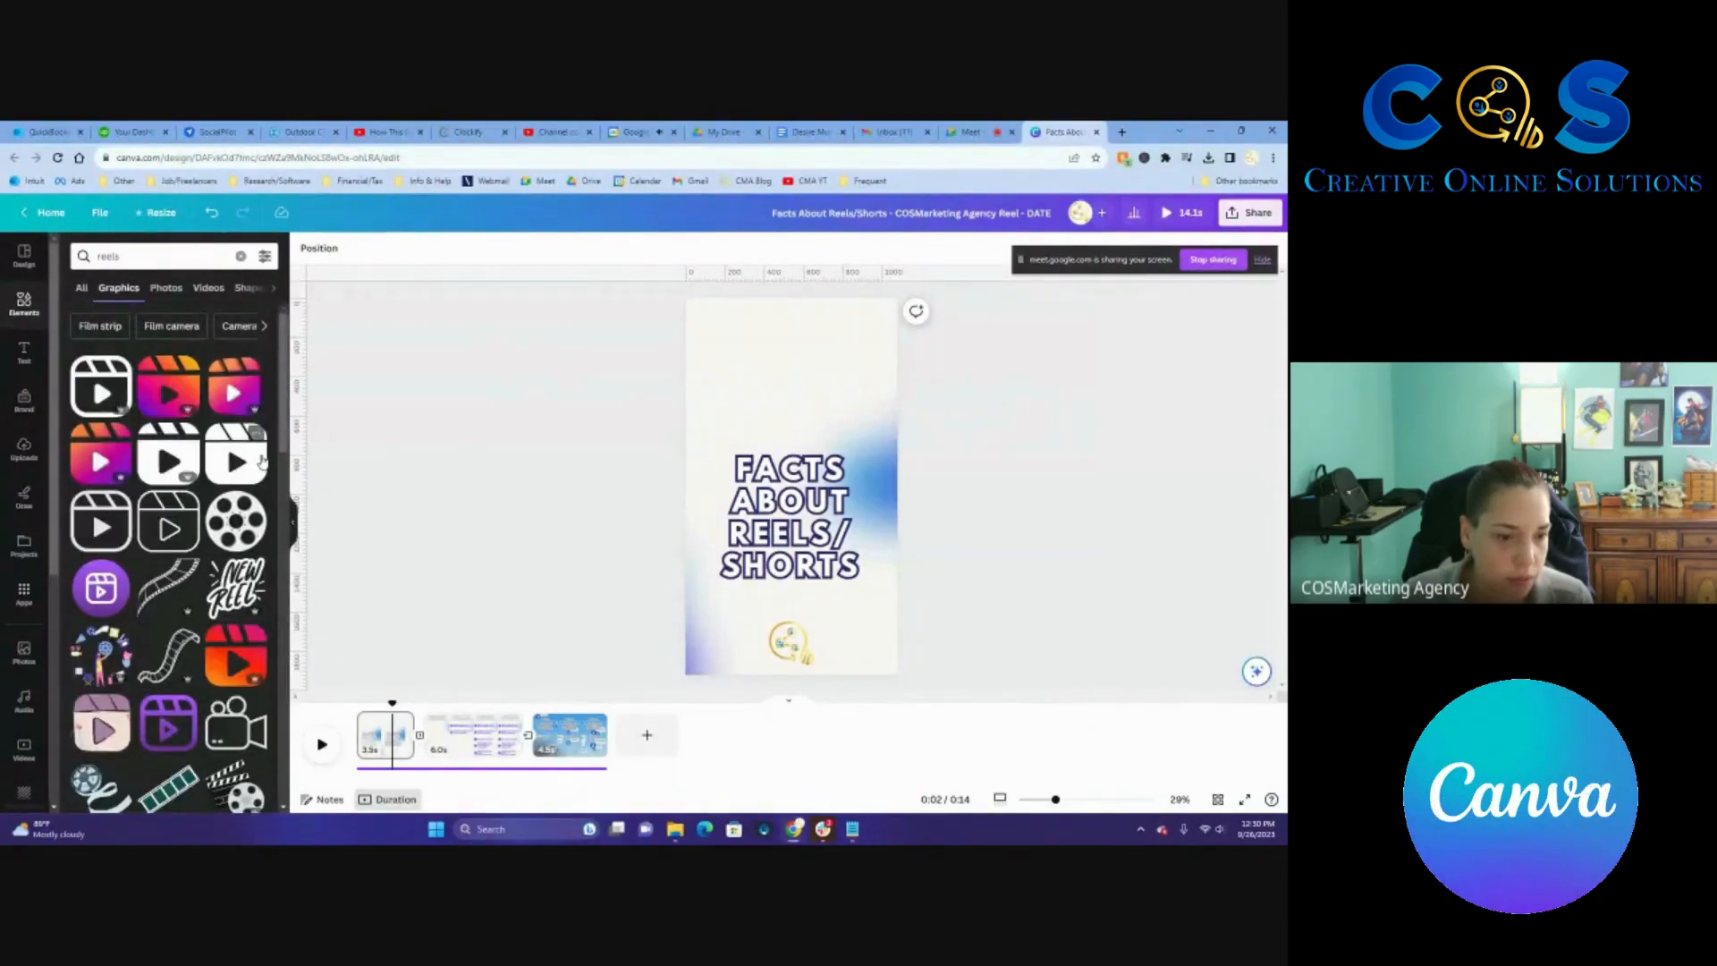
pyautogui.click(121, 595)
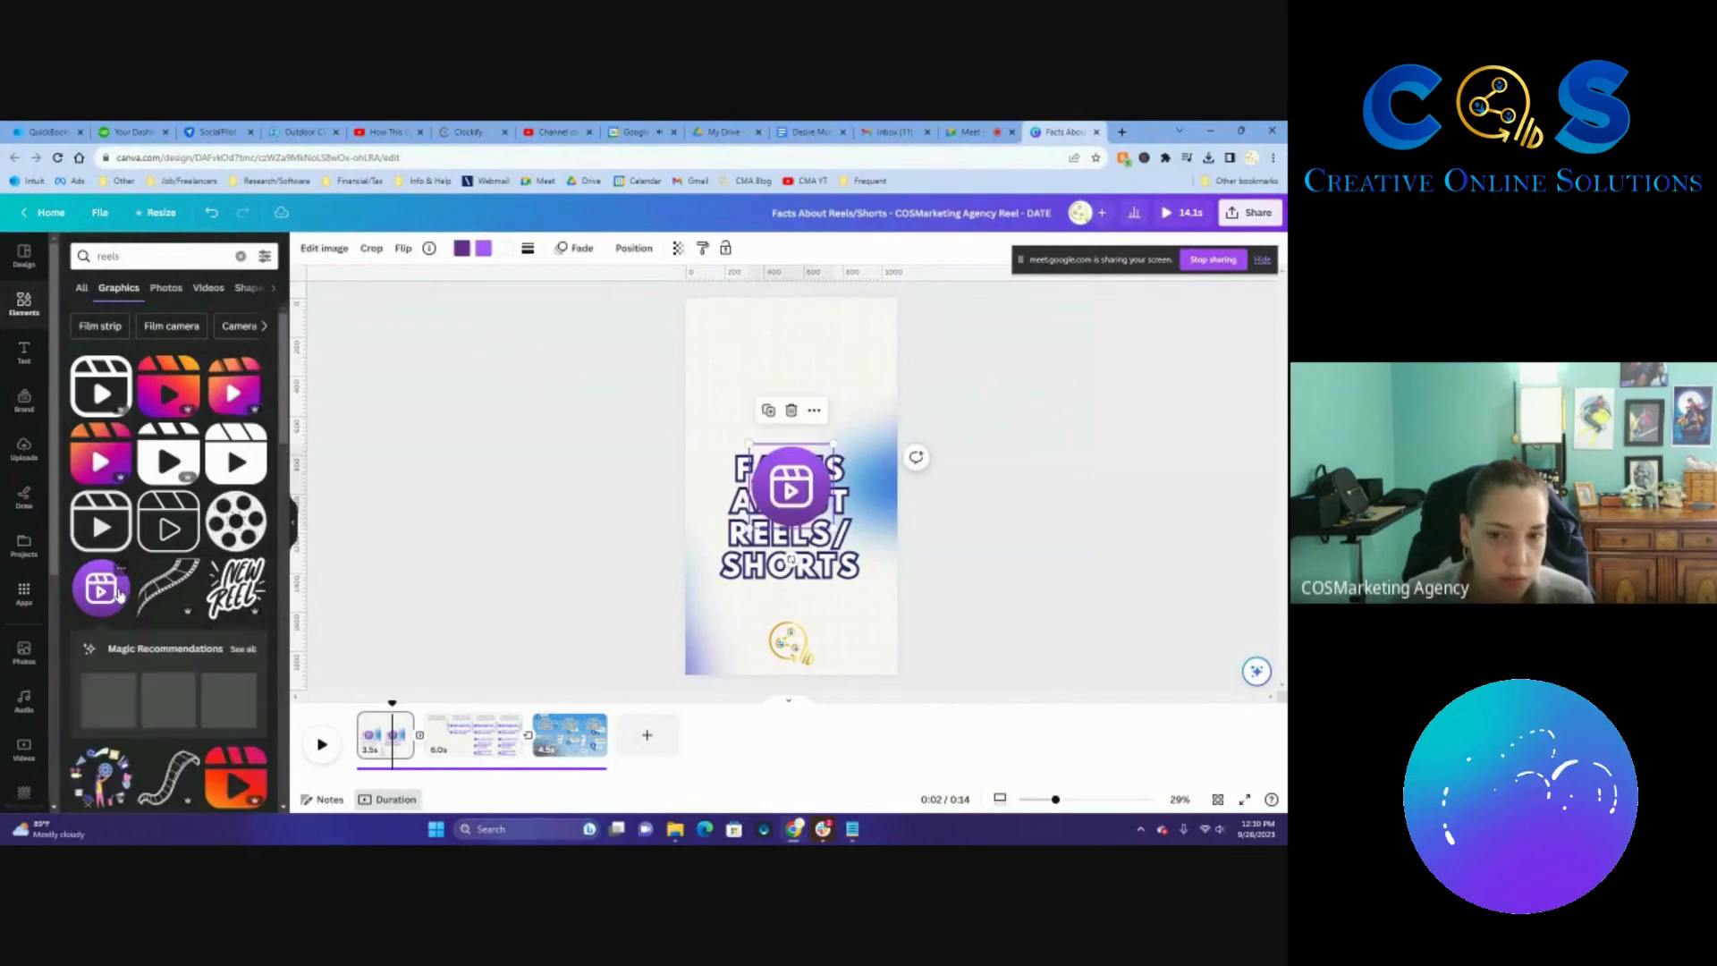
pyautogui.moveTo(778, 443); pyautogui.dragTo(776, 374)
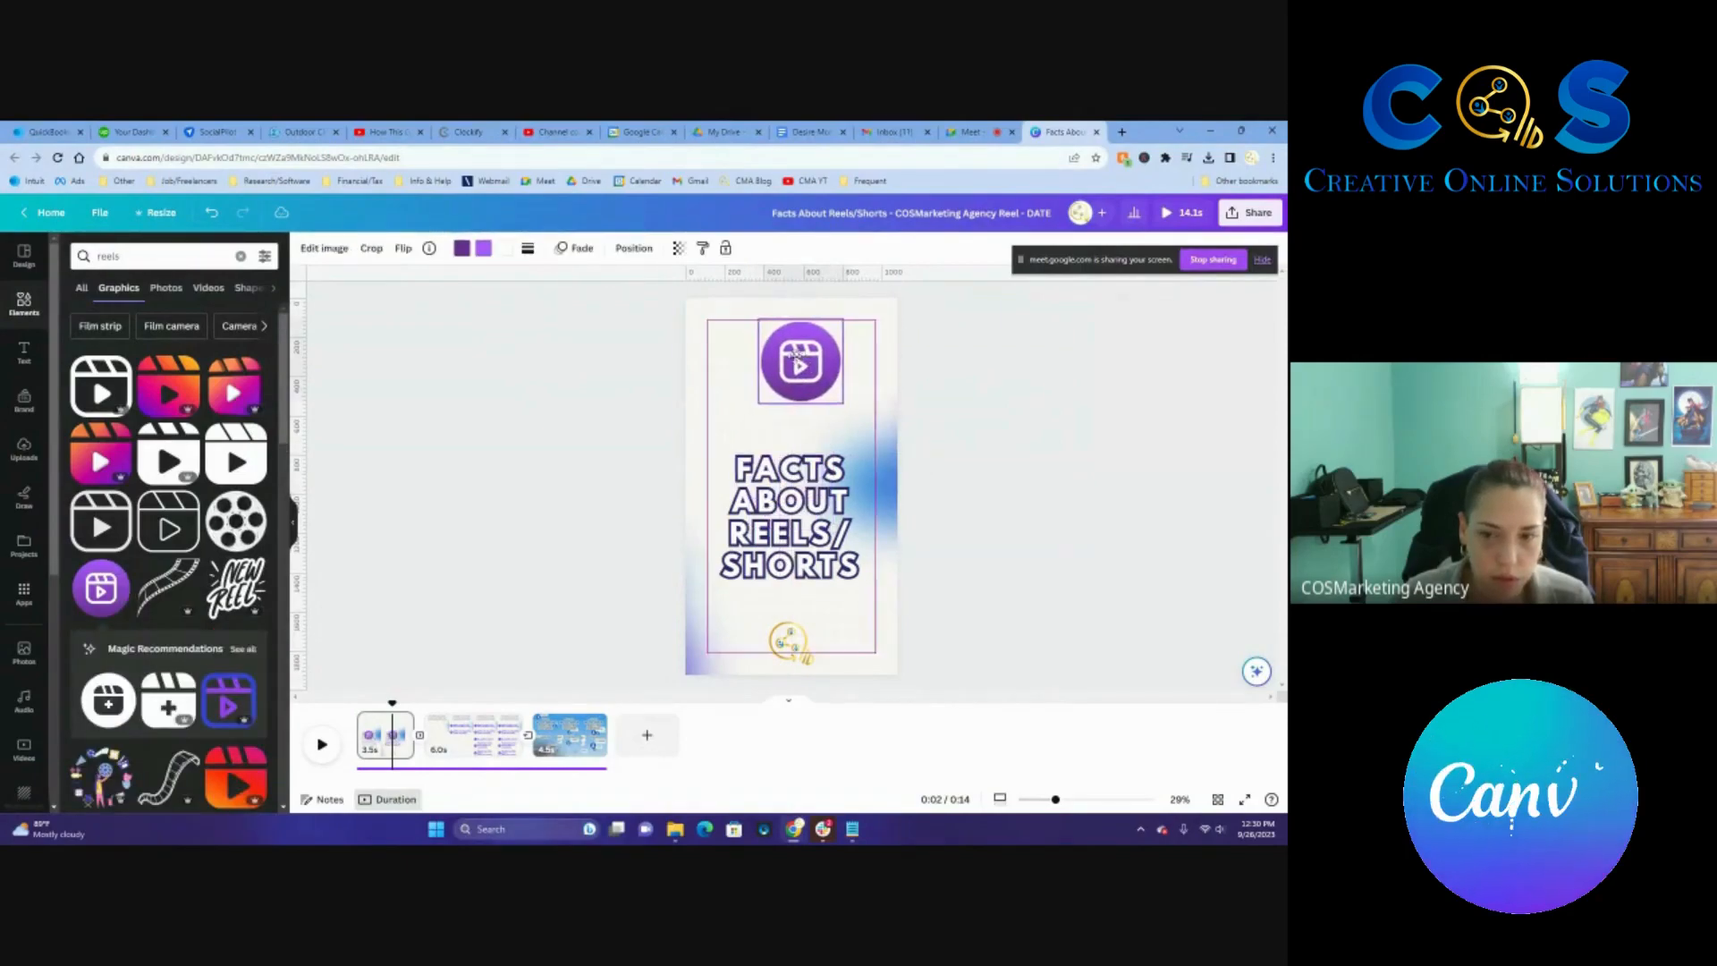
pyautogui.moveTo(738, 452); pyautogui.dragTo(721, 438)
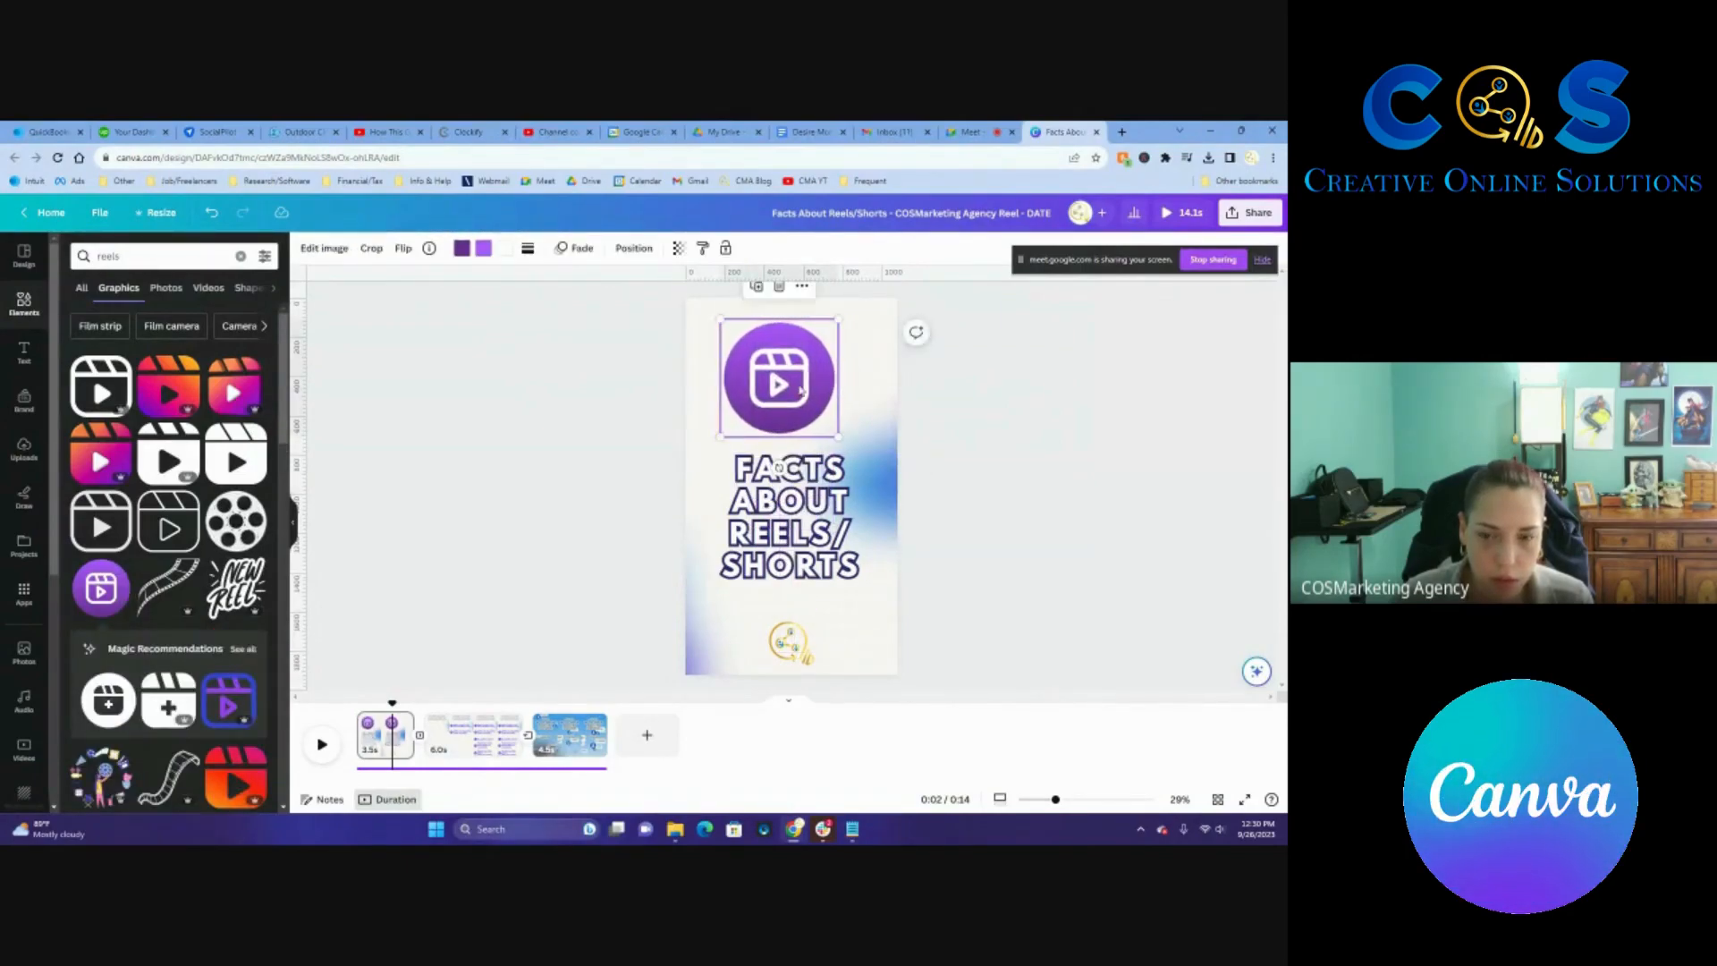
# Increase the first page's title font size to 111 and center the reels icon above it.
pyautogui.click(765, 552)
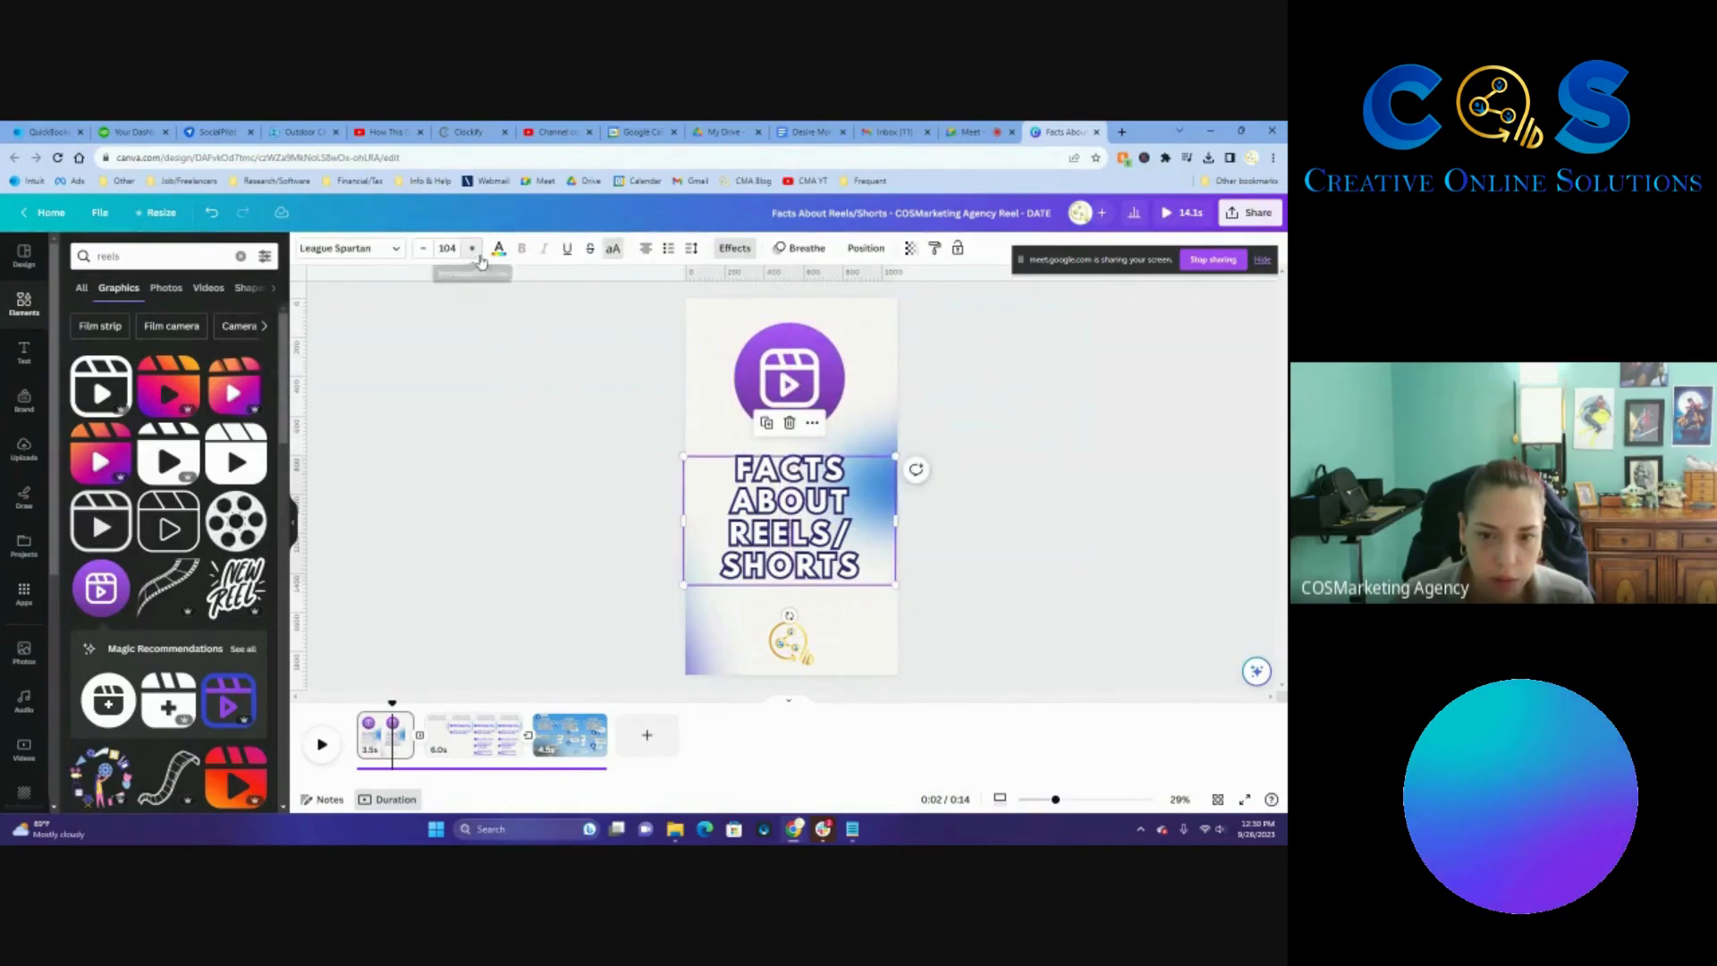
pyautogui.click(471, 249)
pyautogui.click(471, 249)
pyautogui.click(471, 249)
pyautogui.click(471, 249)
pyautogui.click(471, 248)
pyautogui.click(471, 249)
pyautogui.click(472, 248)
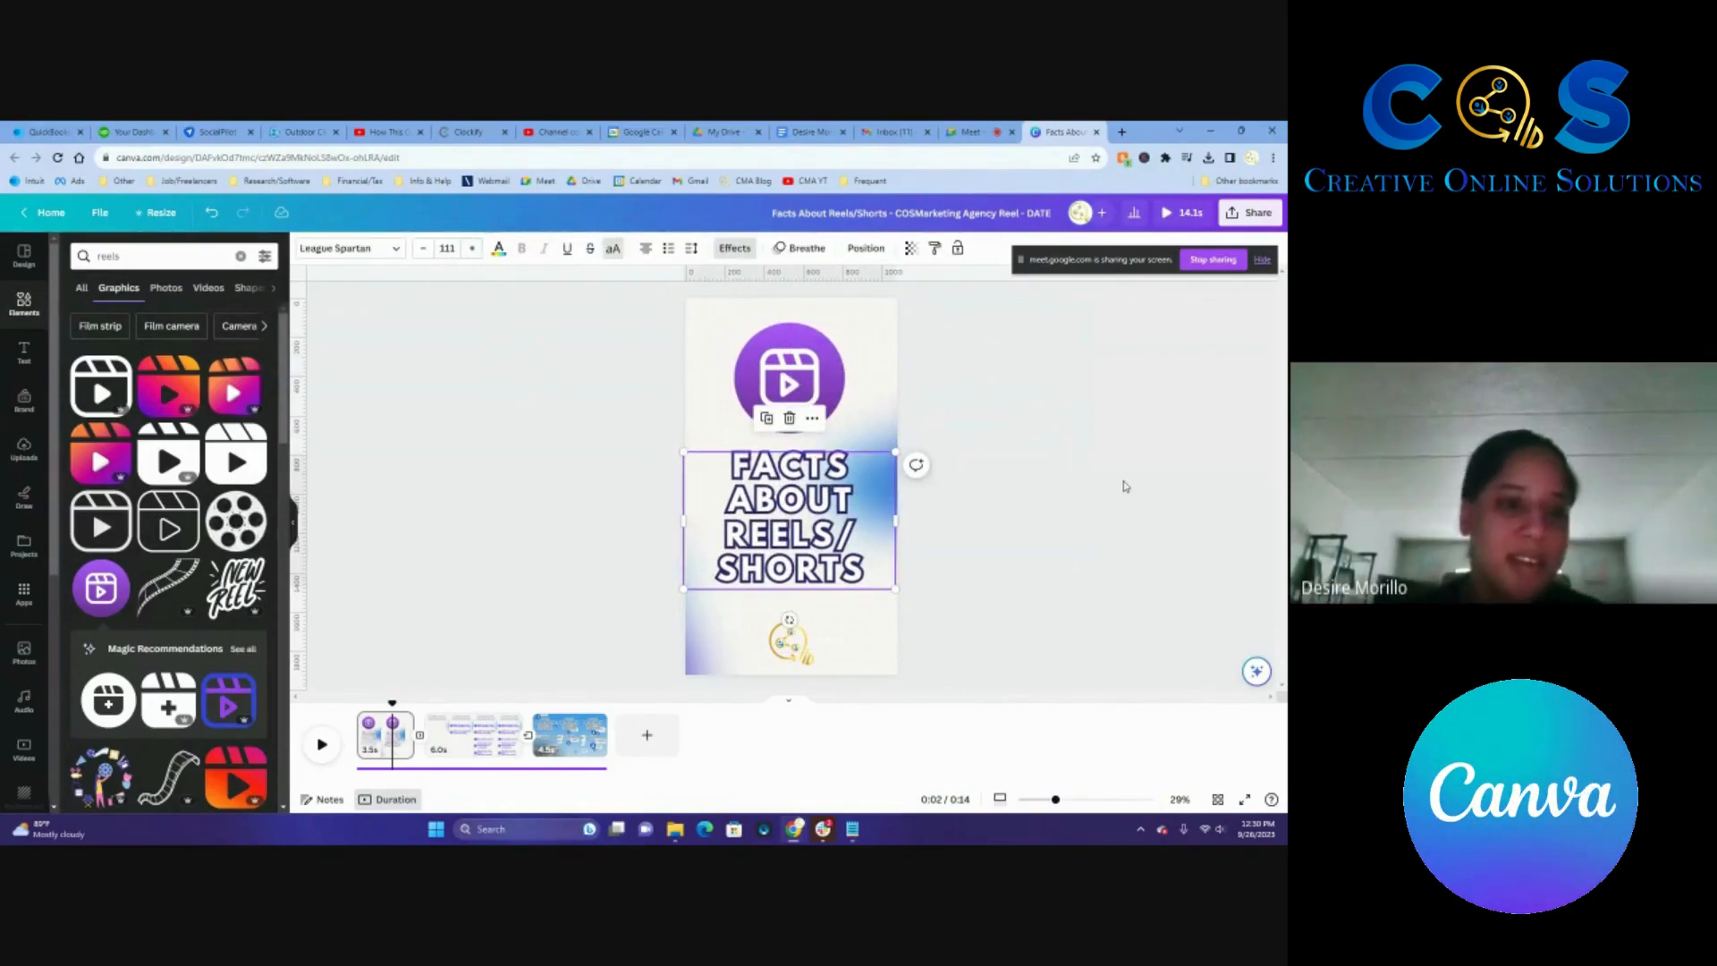
pyautogui.click(819, 369)
pyautogui.moveTo(818, 369); pyautogui.dragTo(821, 363)
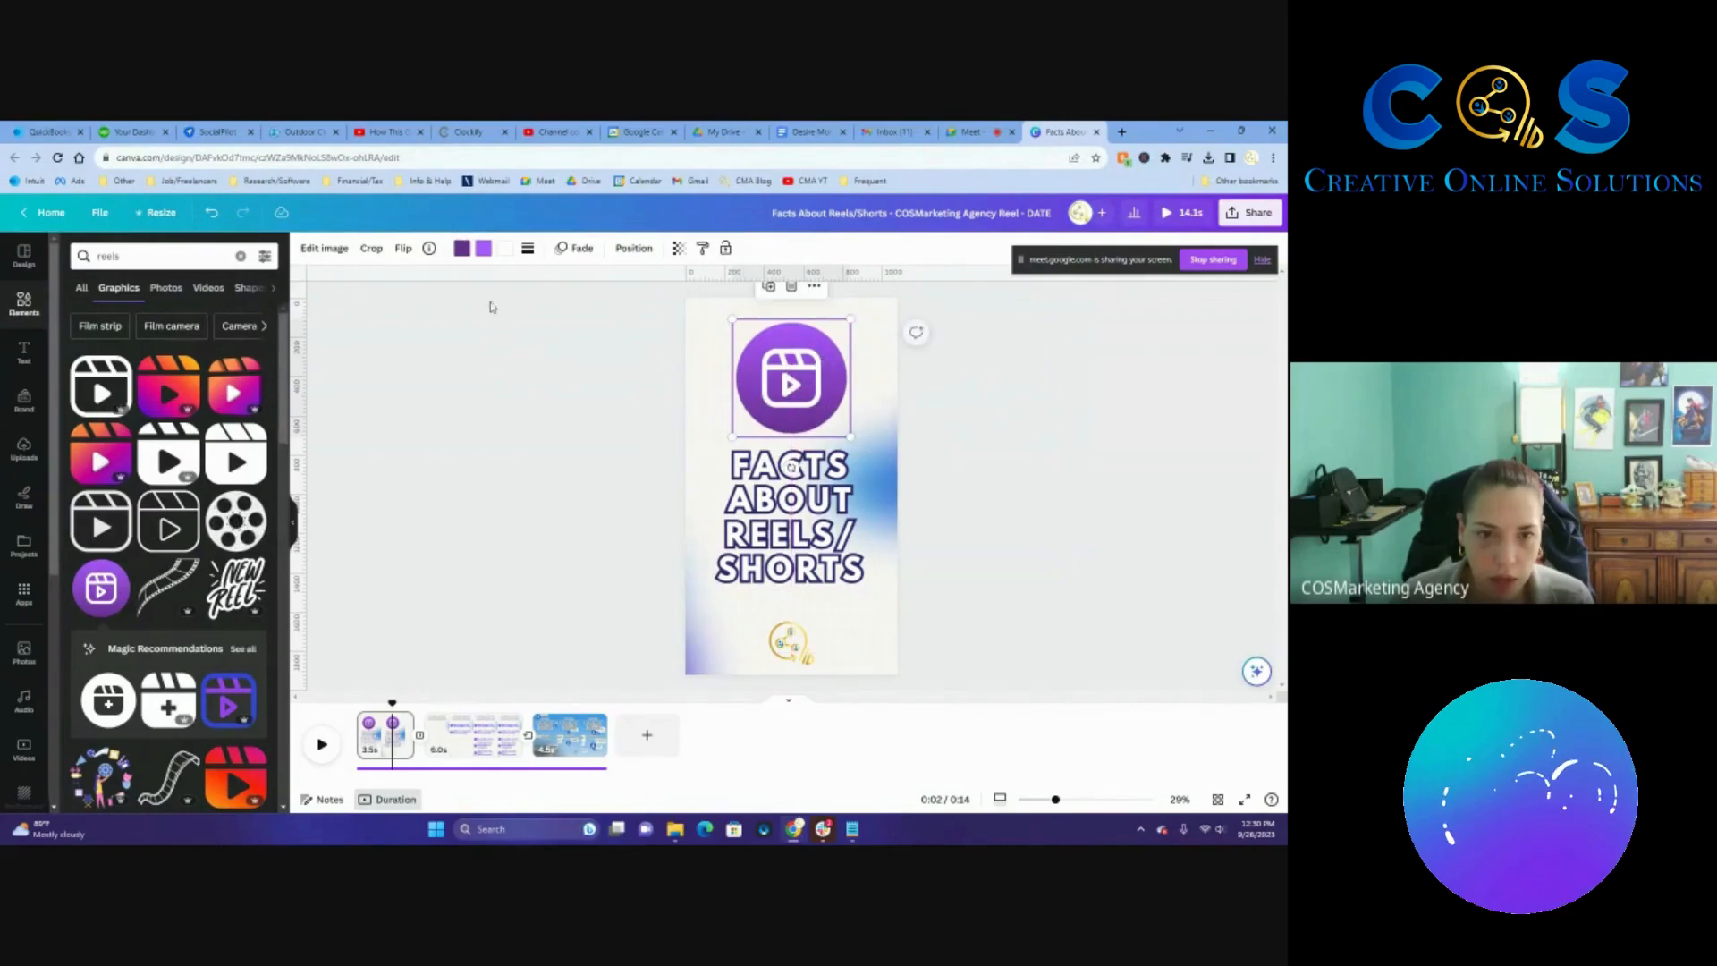
# Recolor the reels icon's gradient with the brand kit's indigo as first color and the blue from the logo's photo colors as second.
pyautogui.click(463, 252)
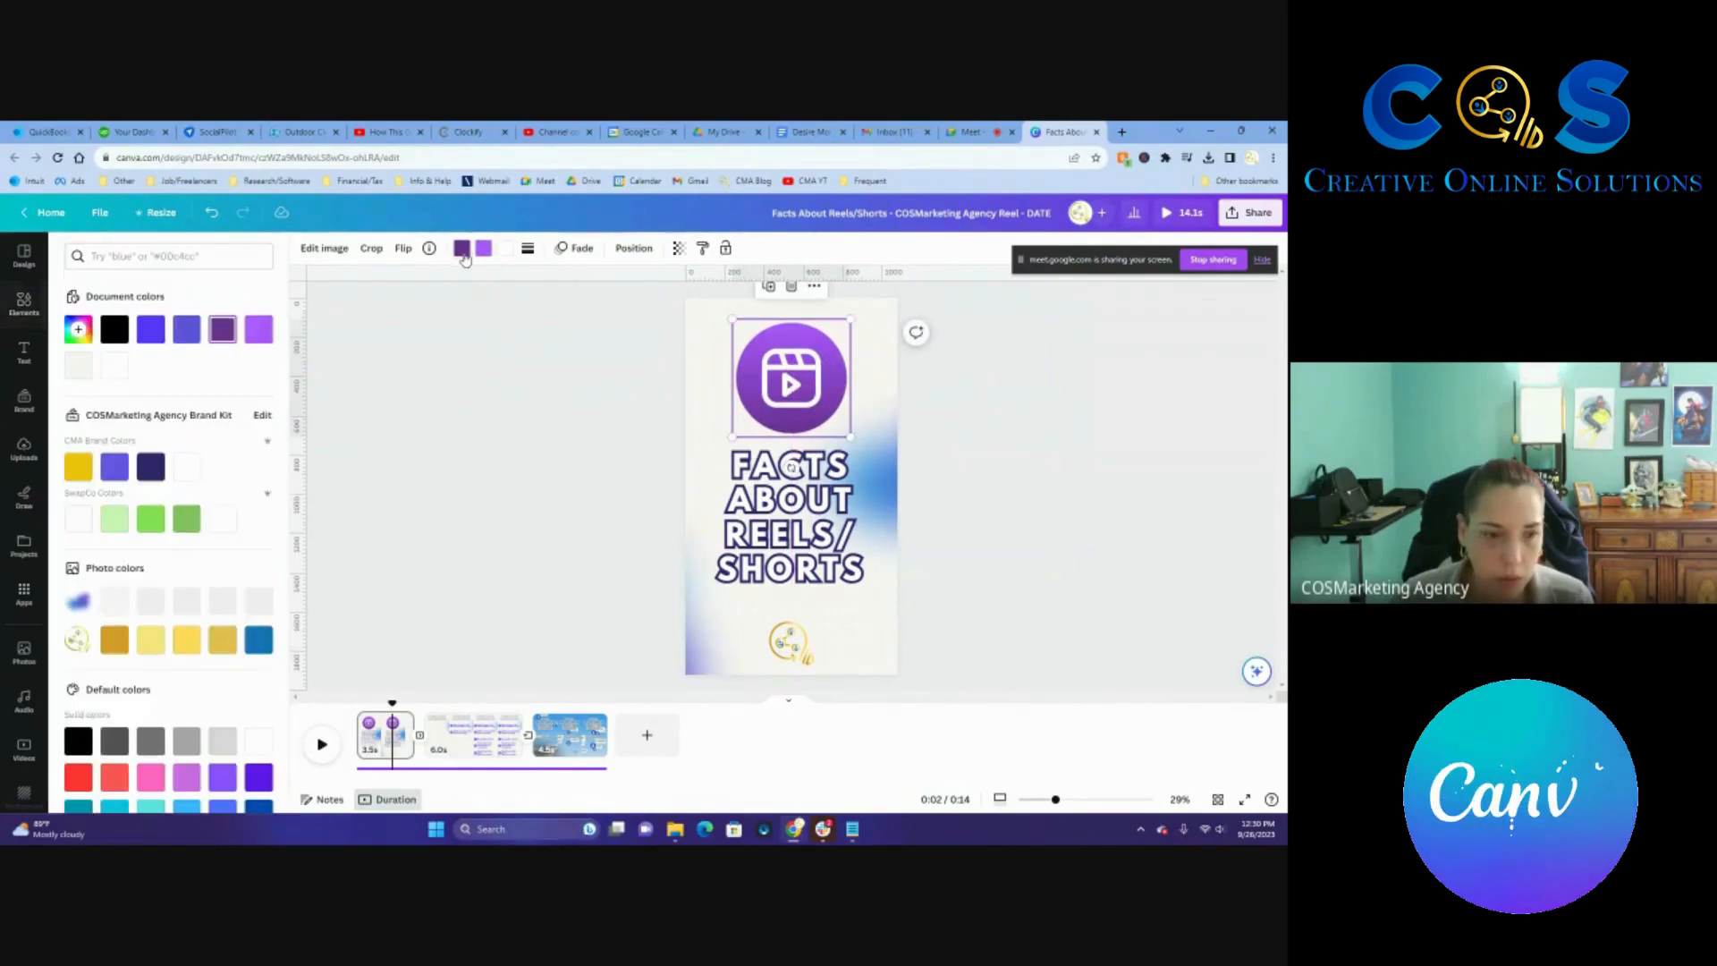
pyautogui.click(149, 474)
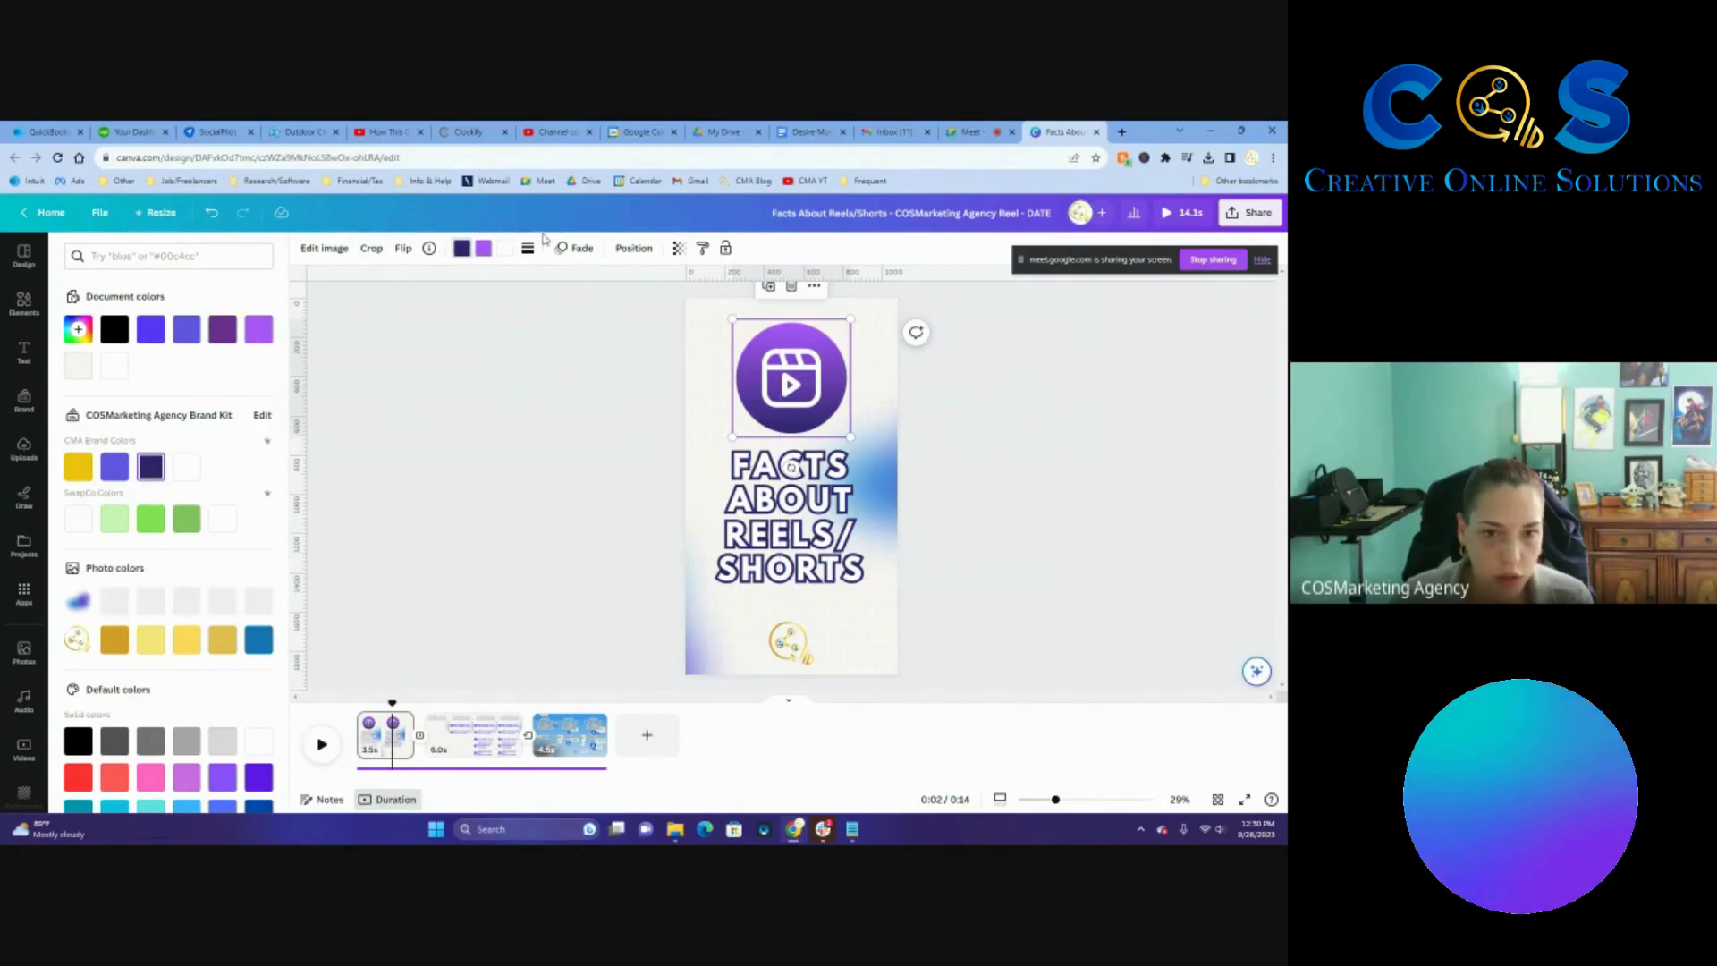
pyautogui.click(483, 247)
pyautogui.click(109, 475)
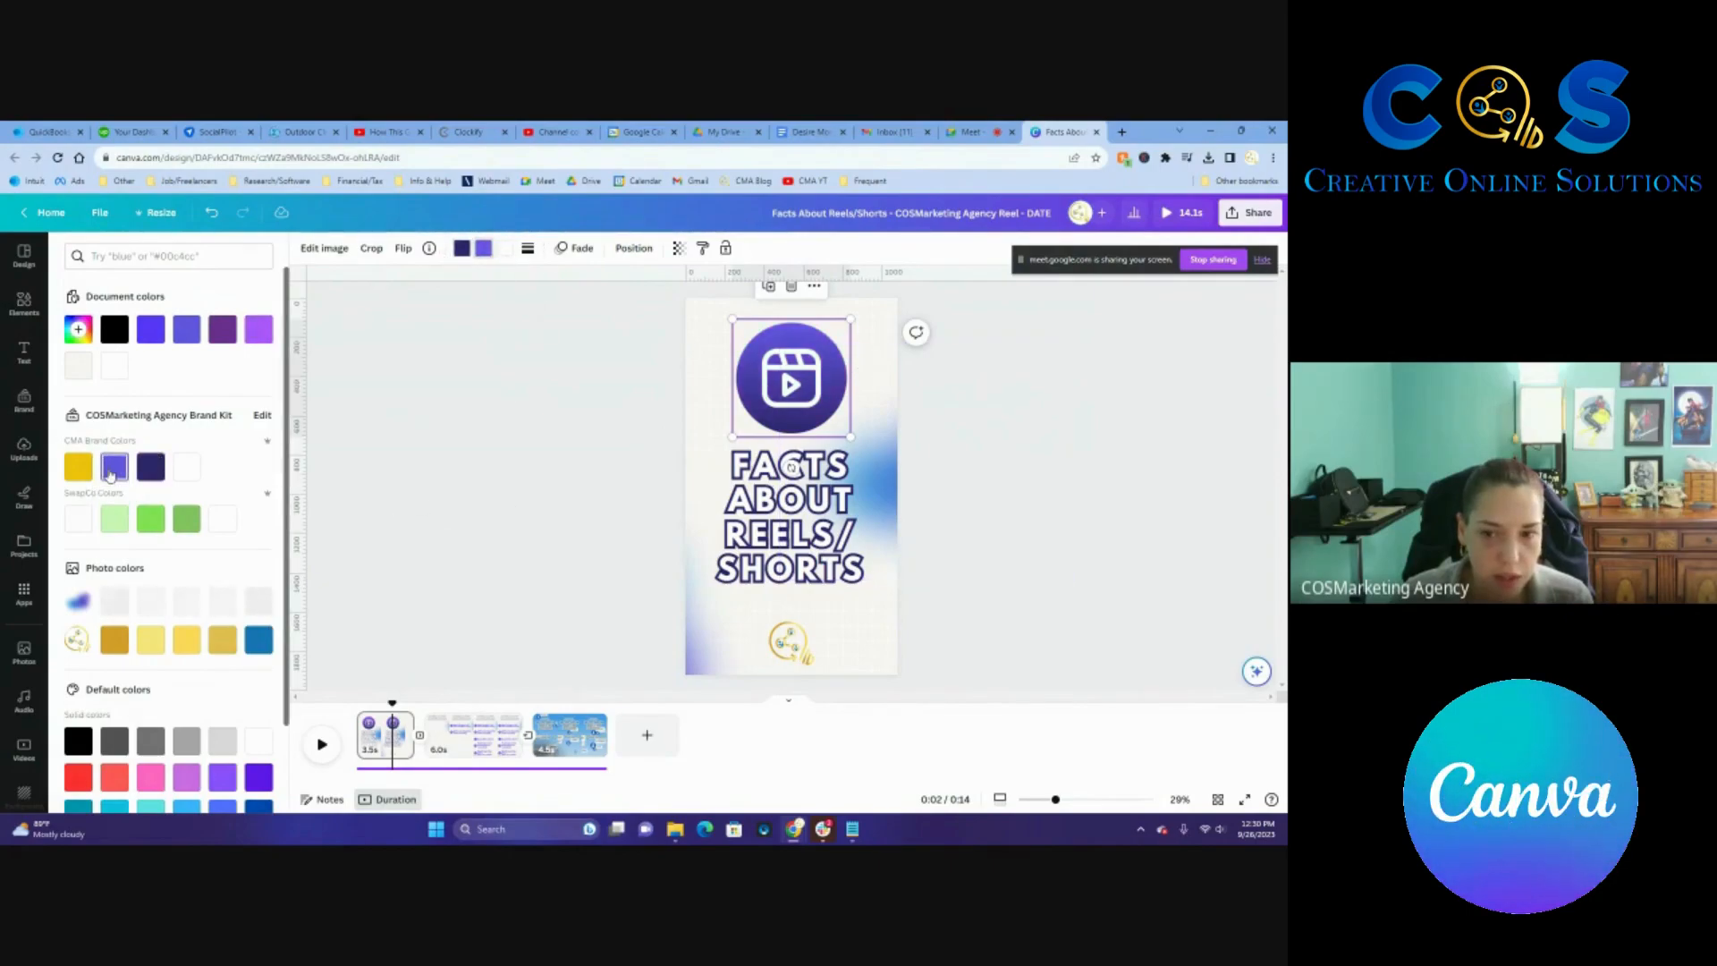
pyautogui.click(191, 471)
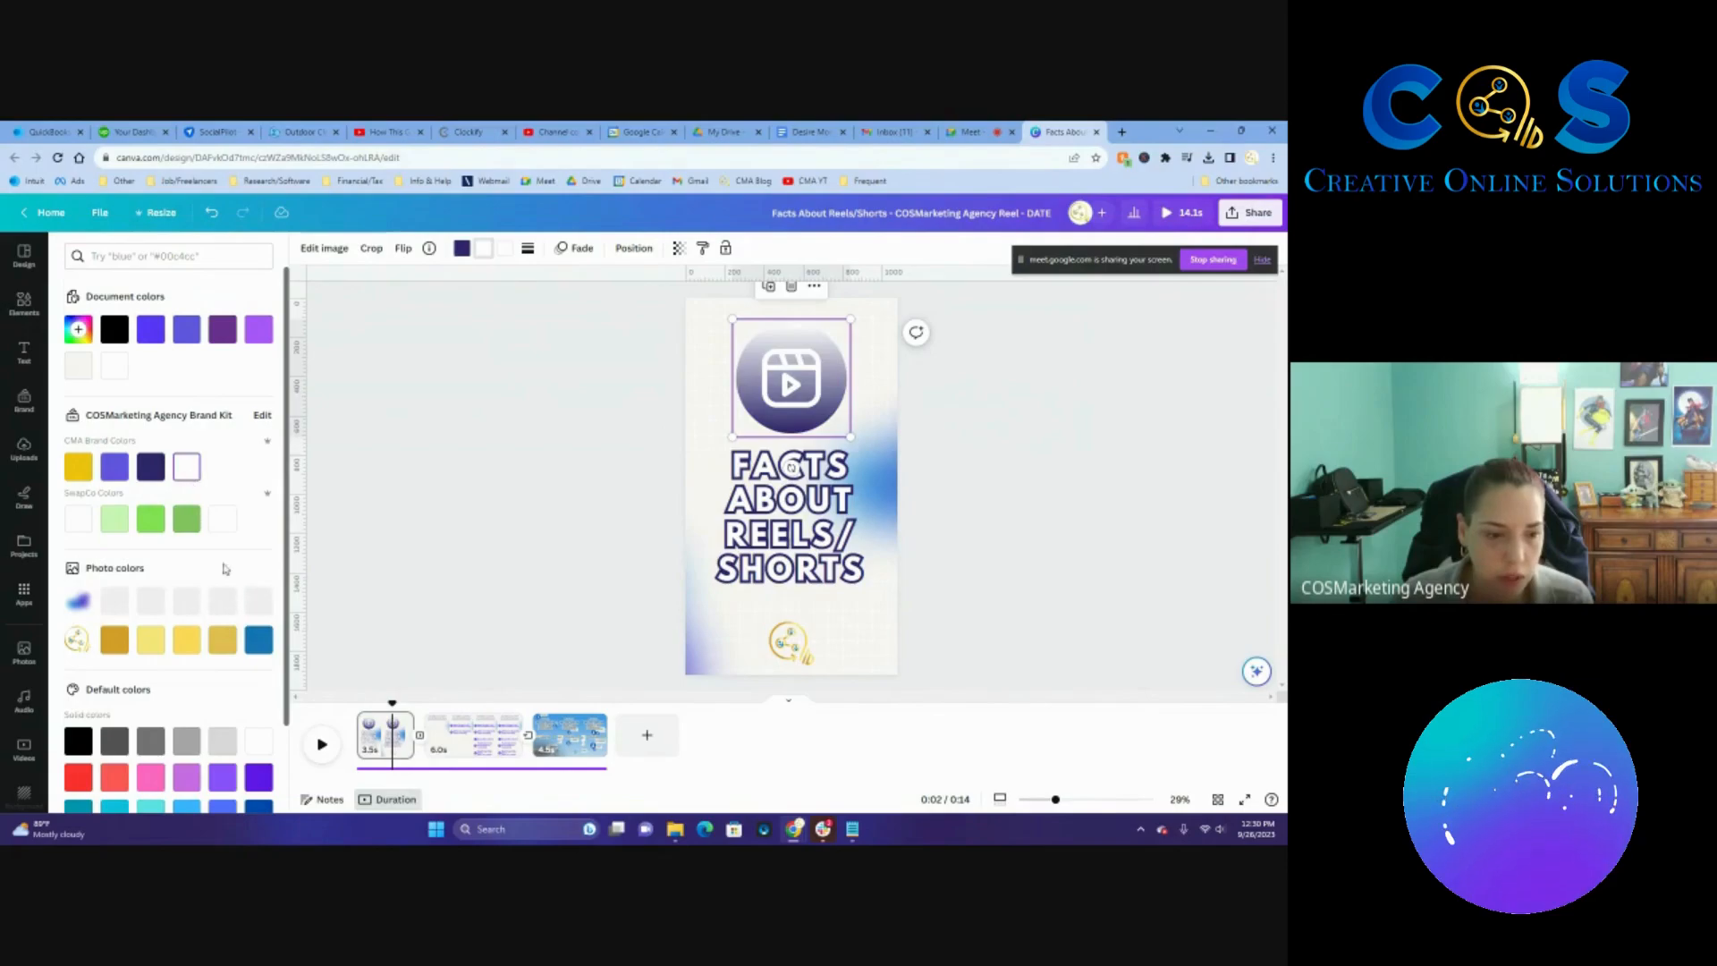
pyautogui.click(257, 641)
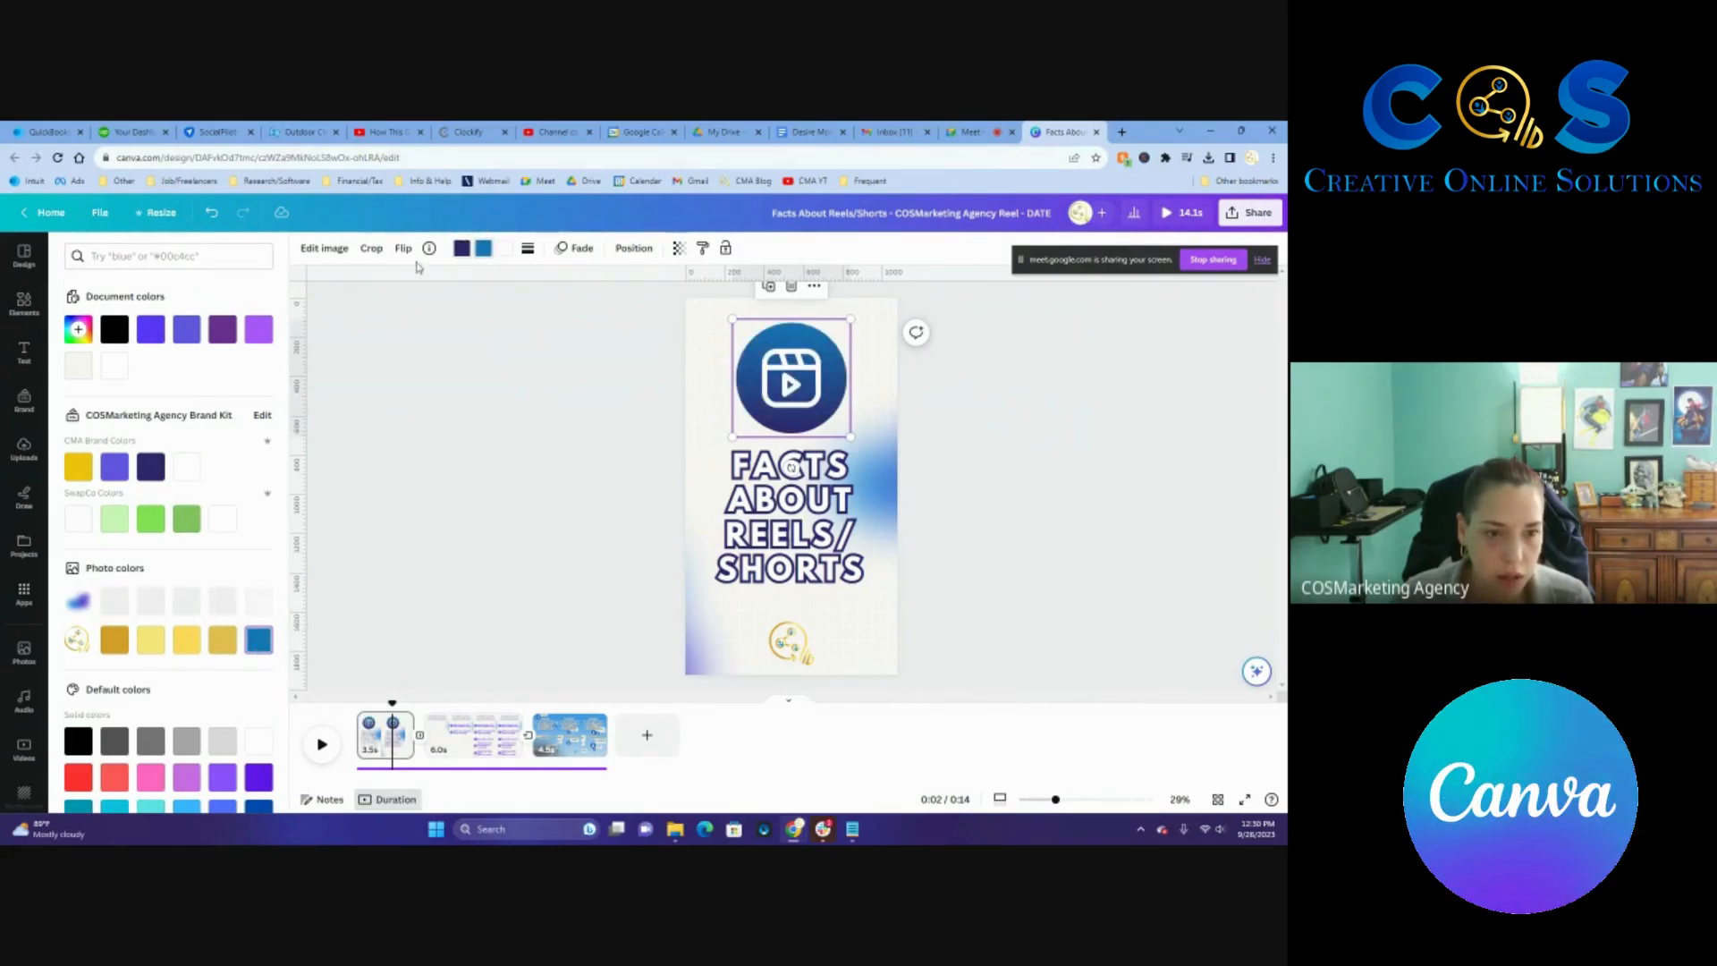
pyautogui.click(152, 467)
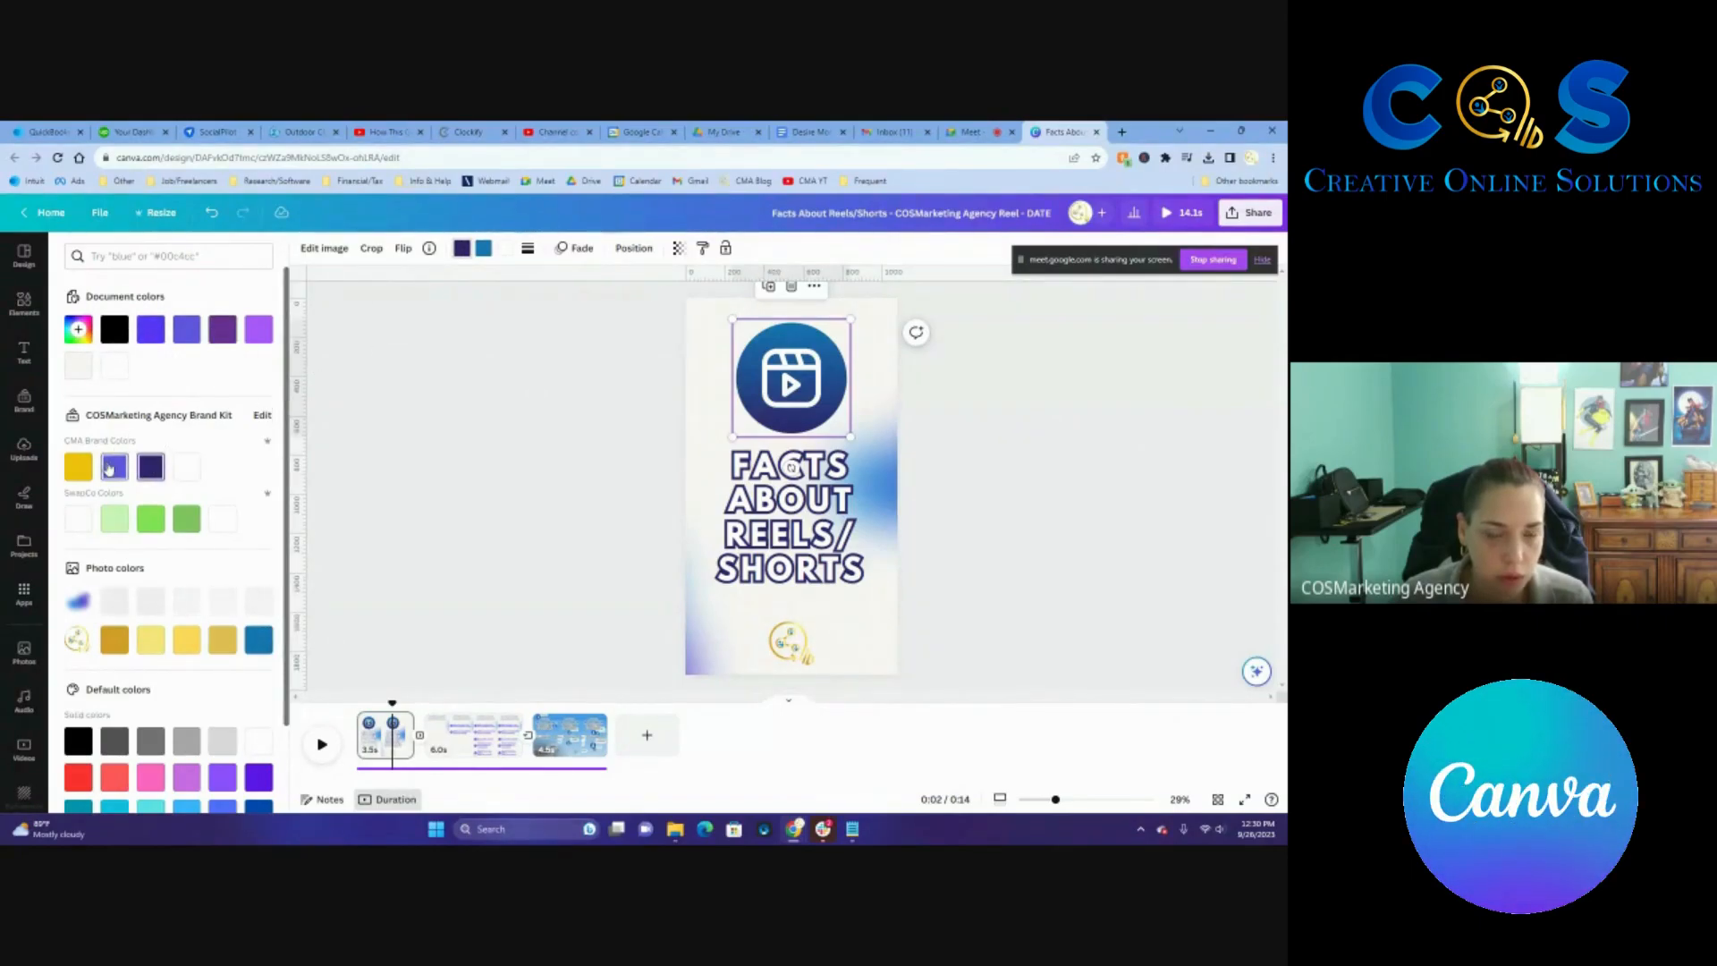
pyautogui.click(109, 469)
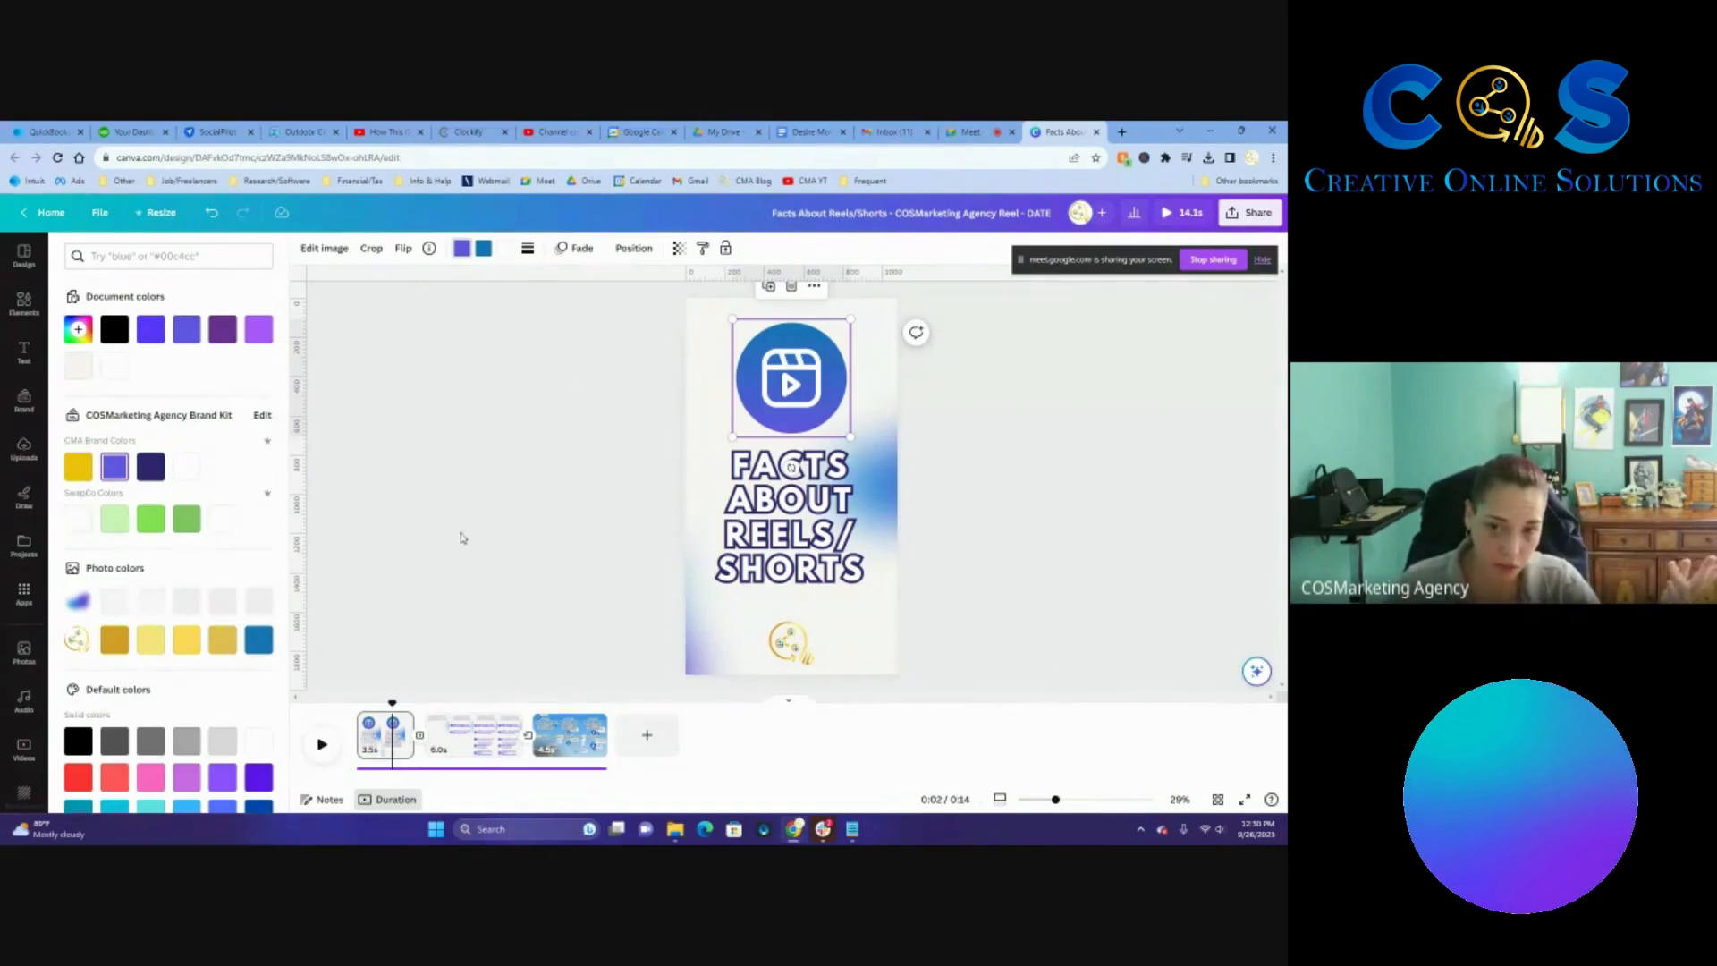
pyautogui.press('Escape')
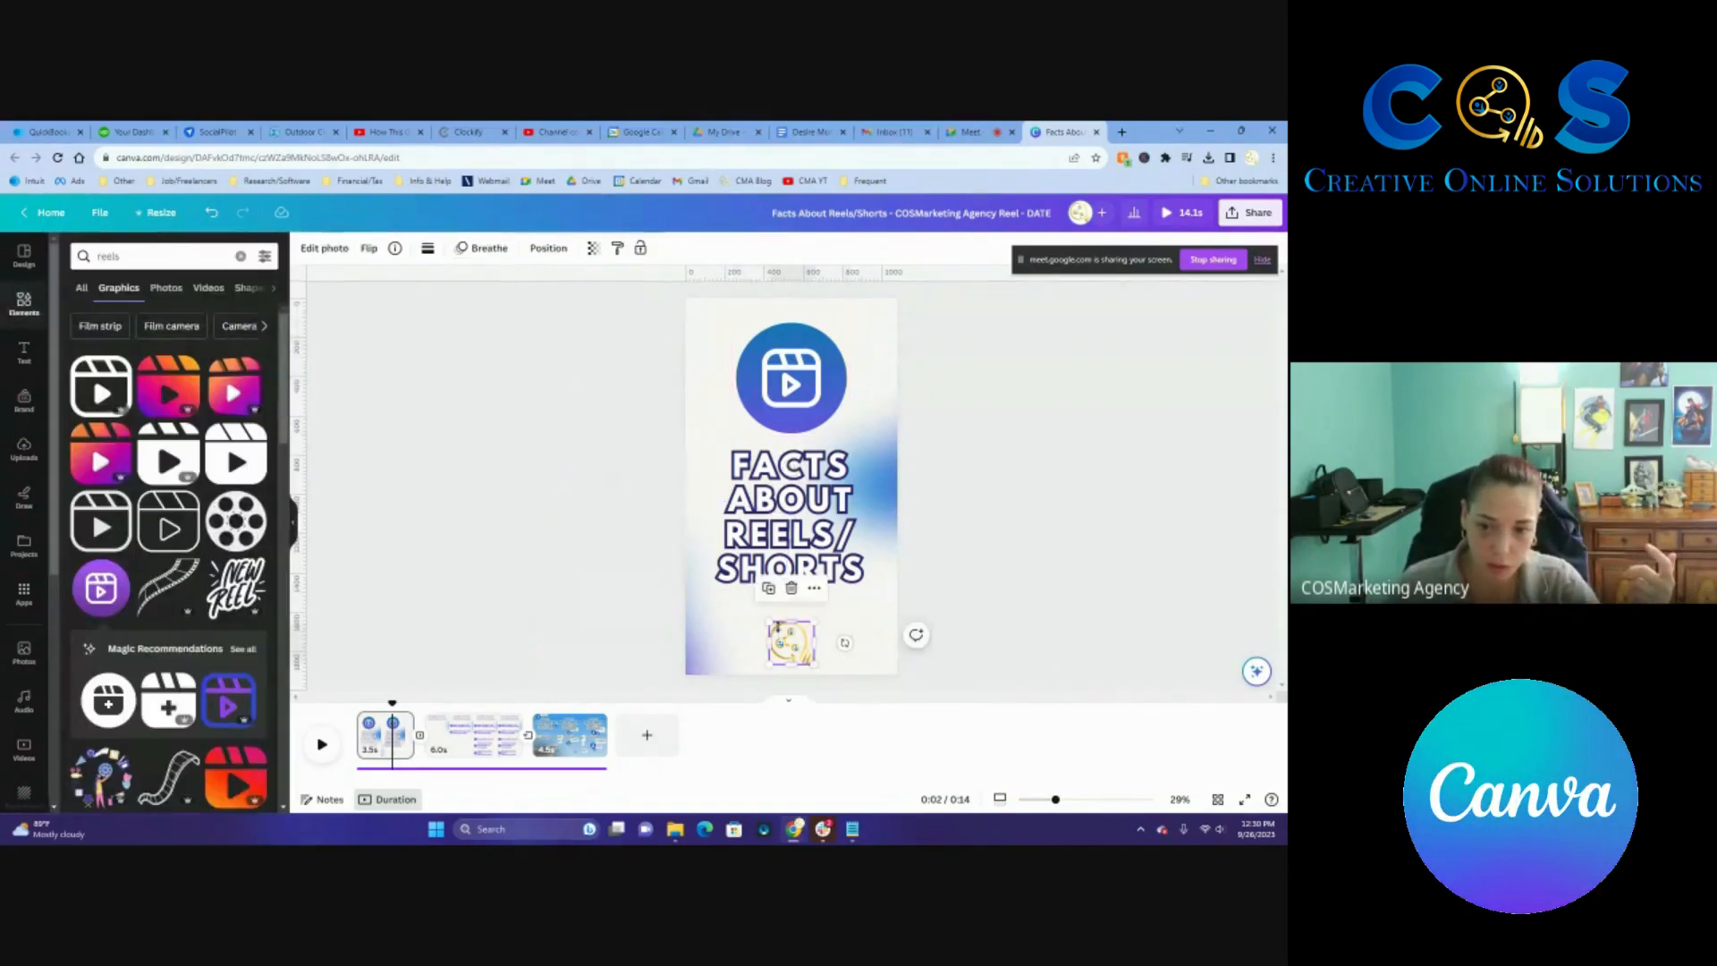
# Check the animations applied to the logo, title and reels icon on the first page.
pyautogui.click(787, 630)
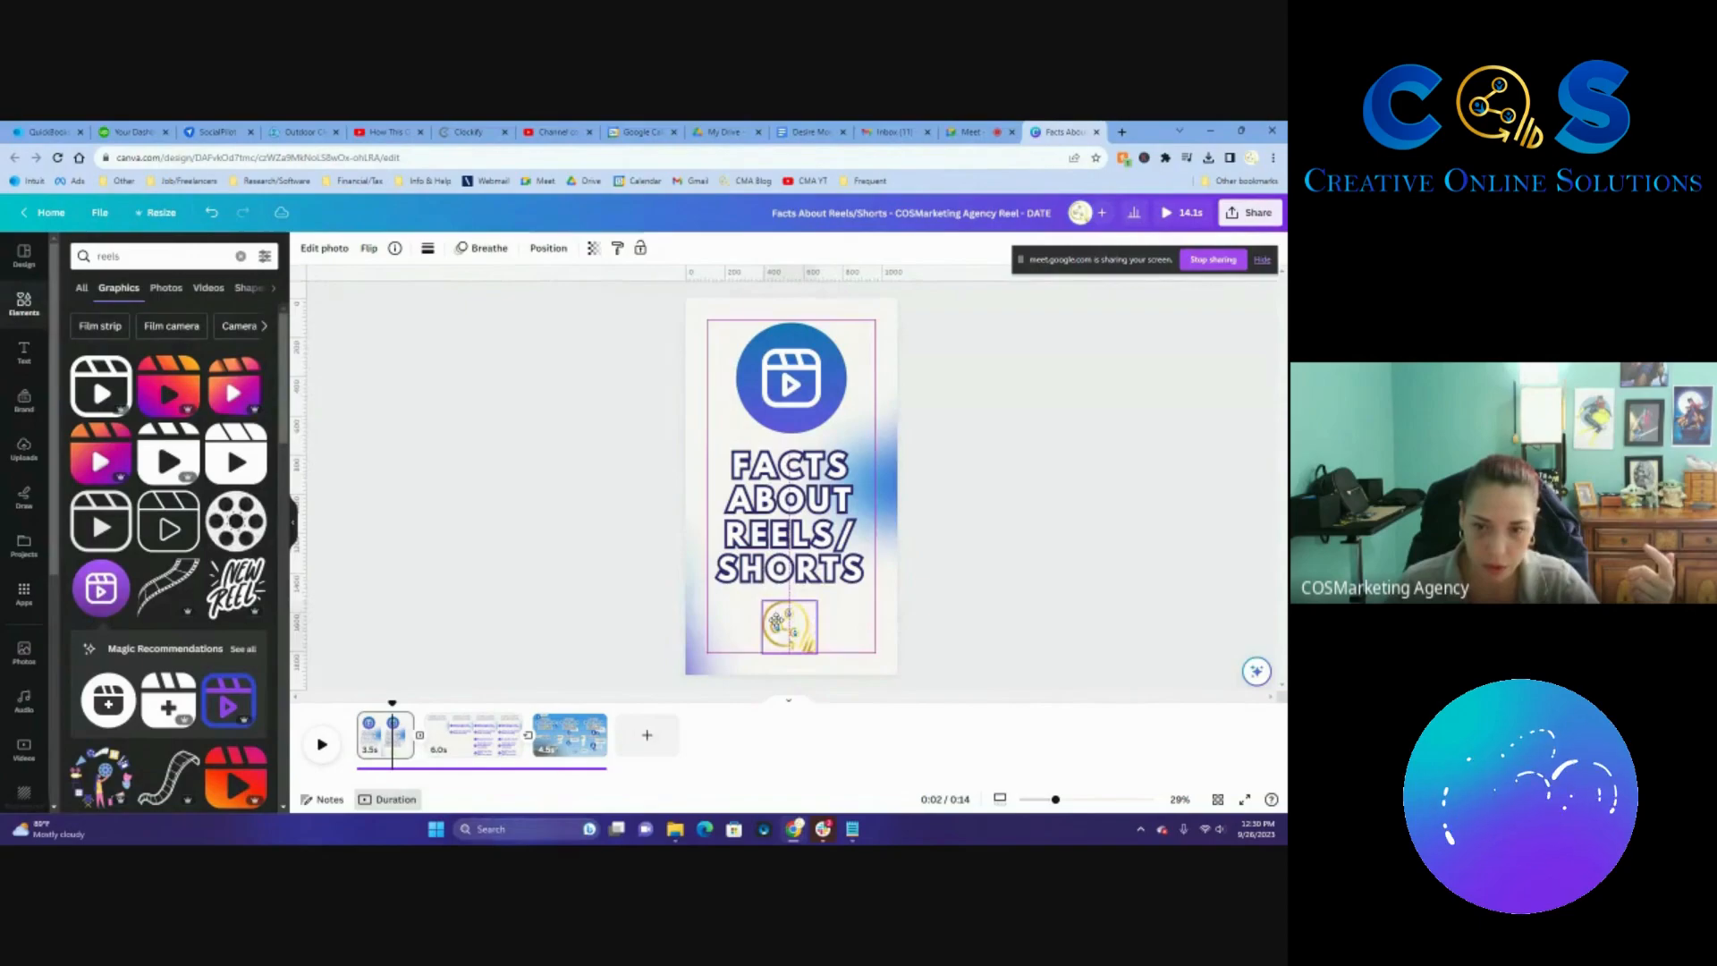
pyautogui.click(796, 519)
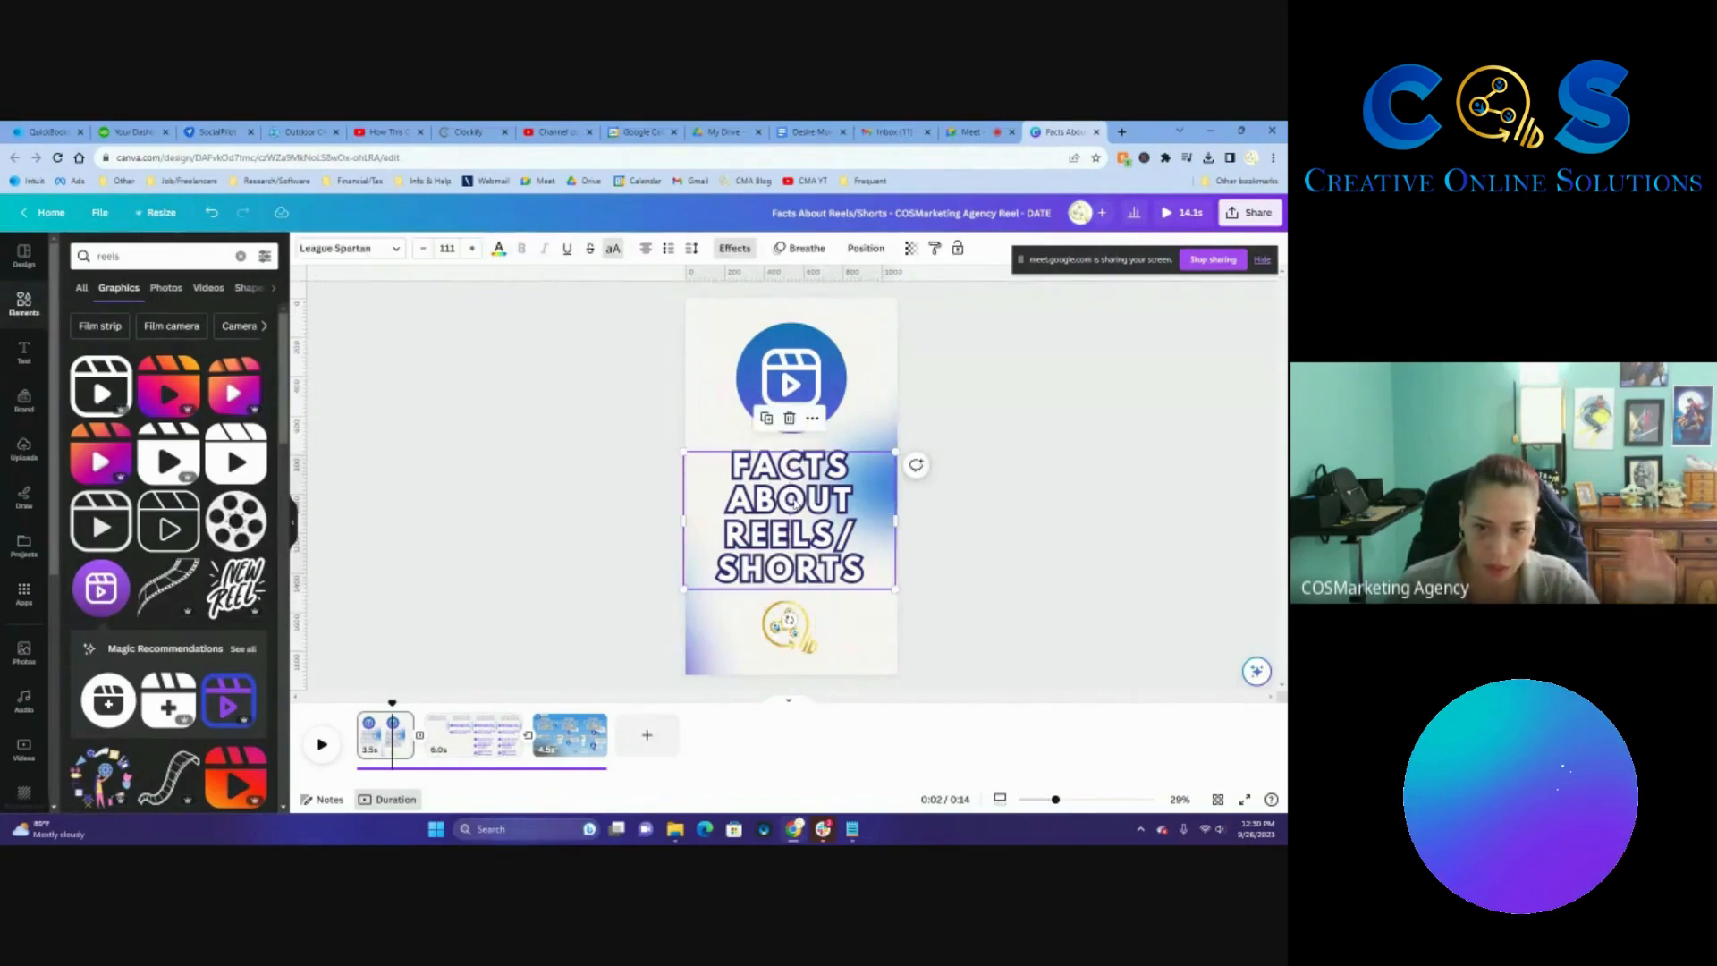
pyautogui.click(807, 341)
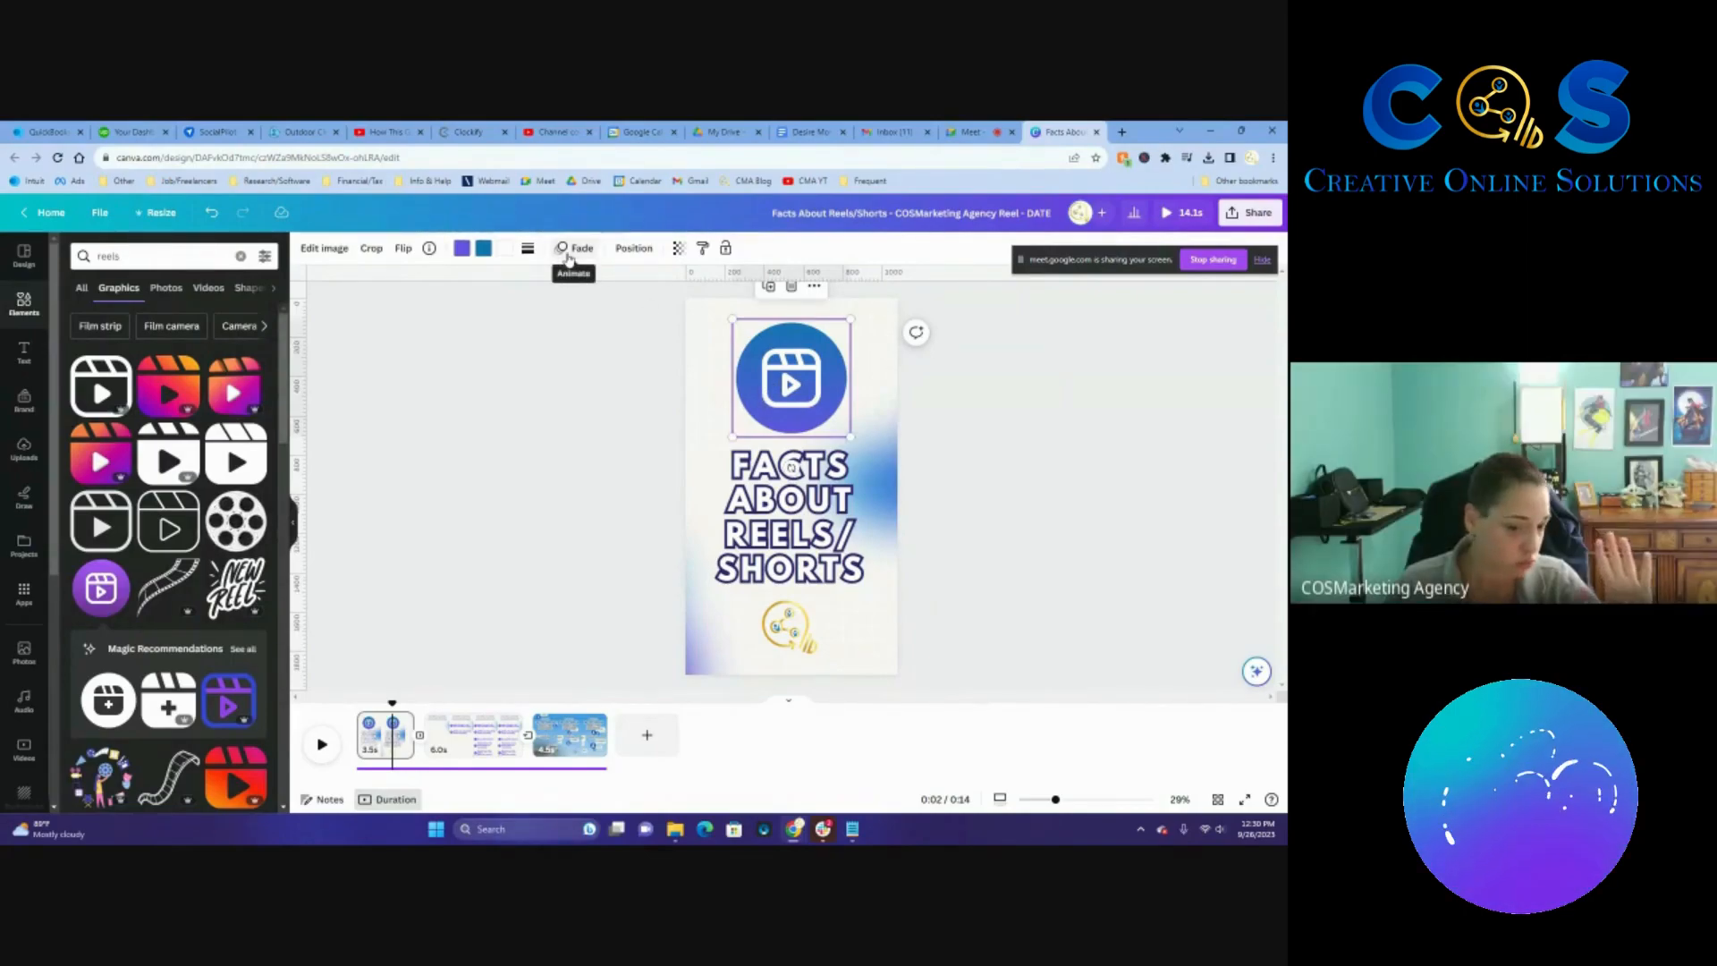
# Lengthen the first page to 4.0 s and the checklist page to 7.0 s.
pyautogui.click(411, 742)
pyautogui.moveTo(417, 743); pyautogui.dragTo(420, 743)
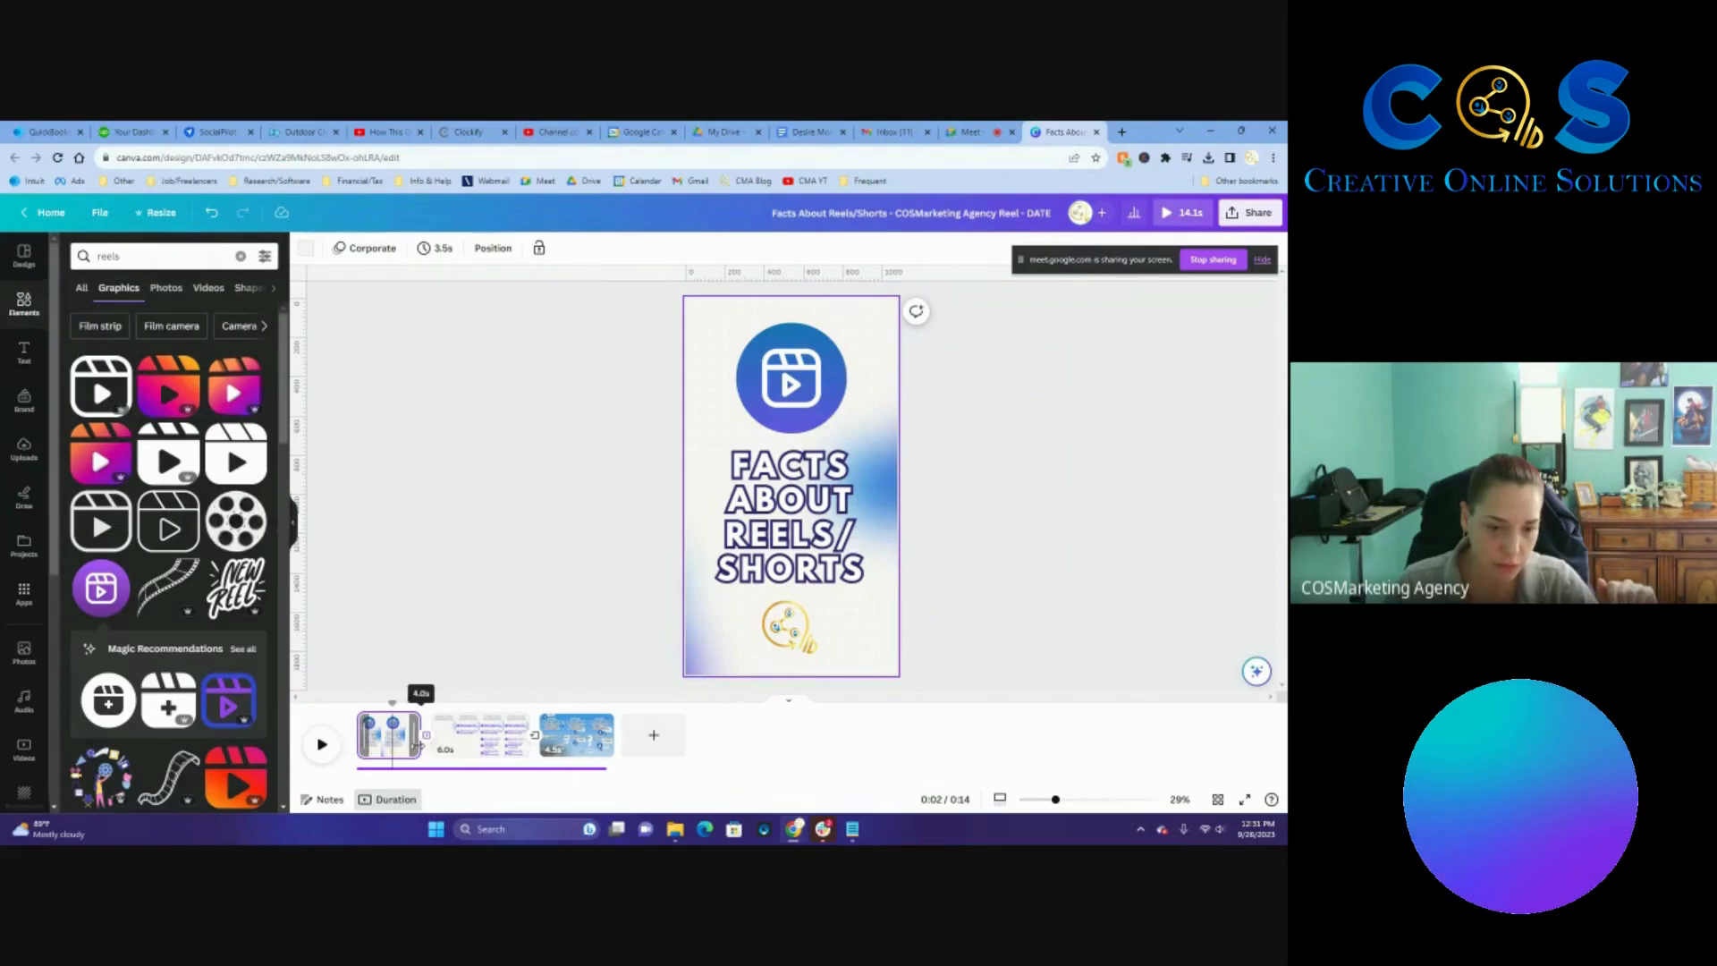
pyautogui.click(471, 744)
pyautogui.moveTo(531, 743); pyautogui.dragTo(545, 745)
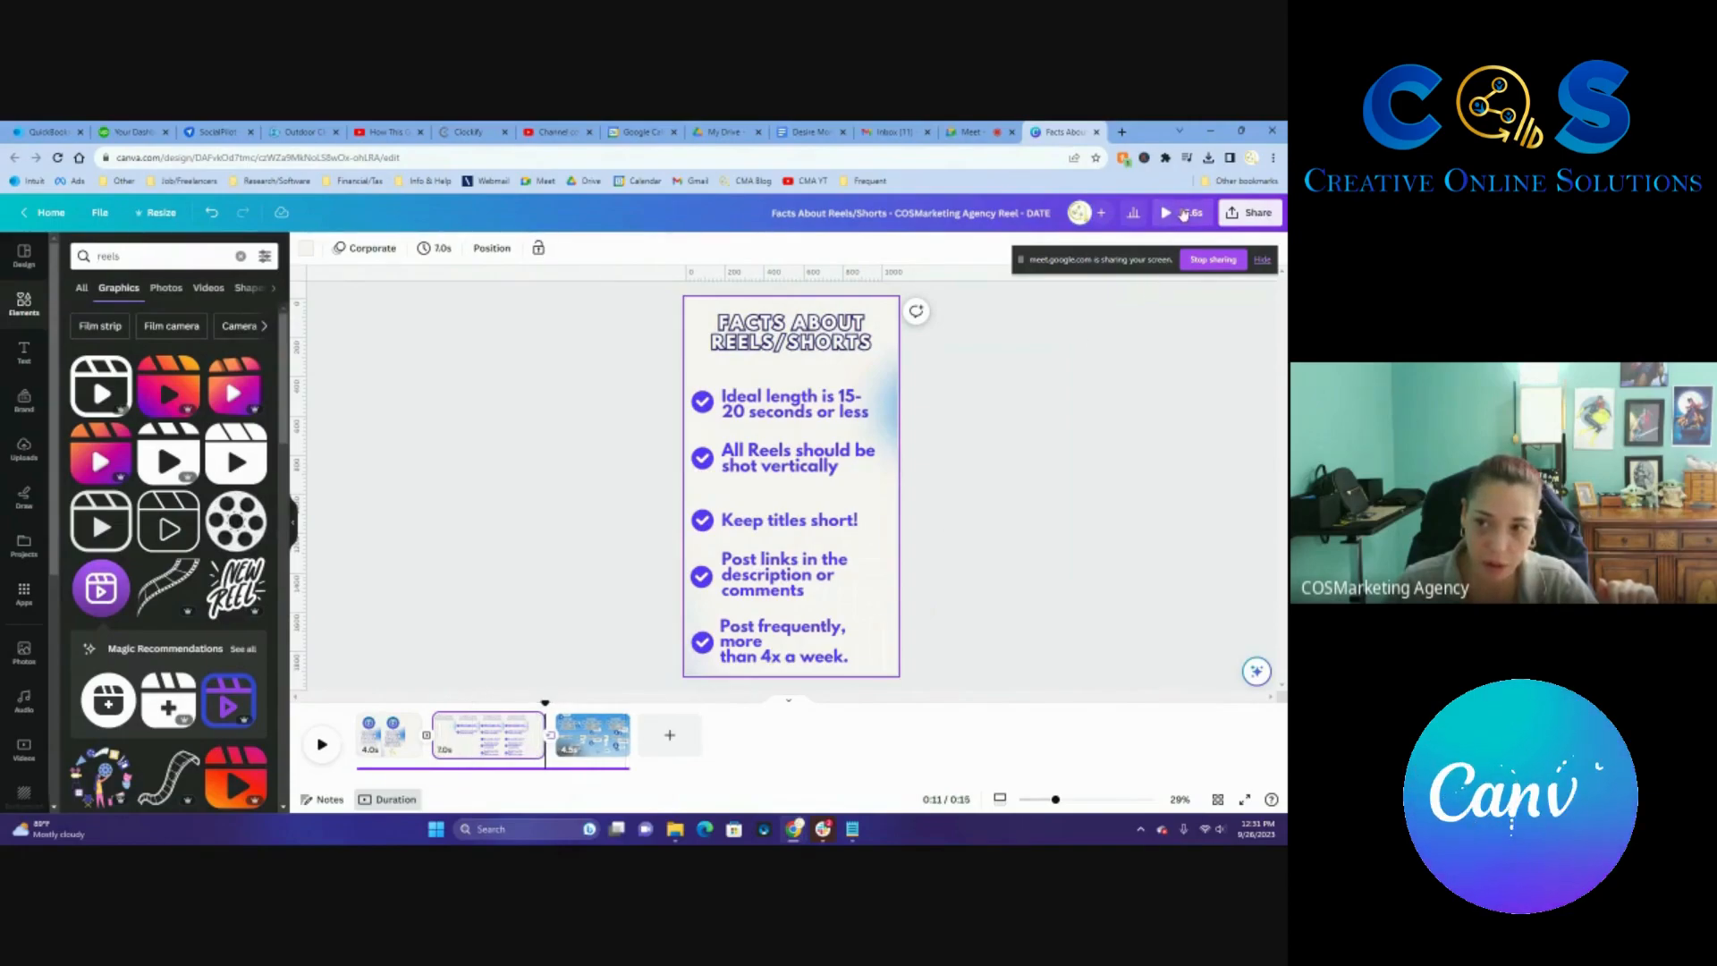
# Duplicate the first page's reels icon and place the copy on the closing page, centered below the contact text.
pyautogui.click(387, 725)
pyautogui.click(501, 728)
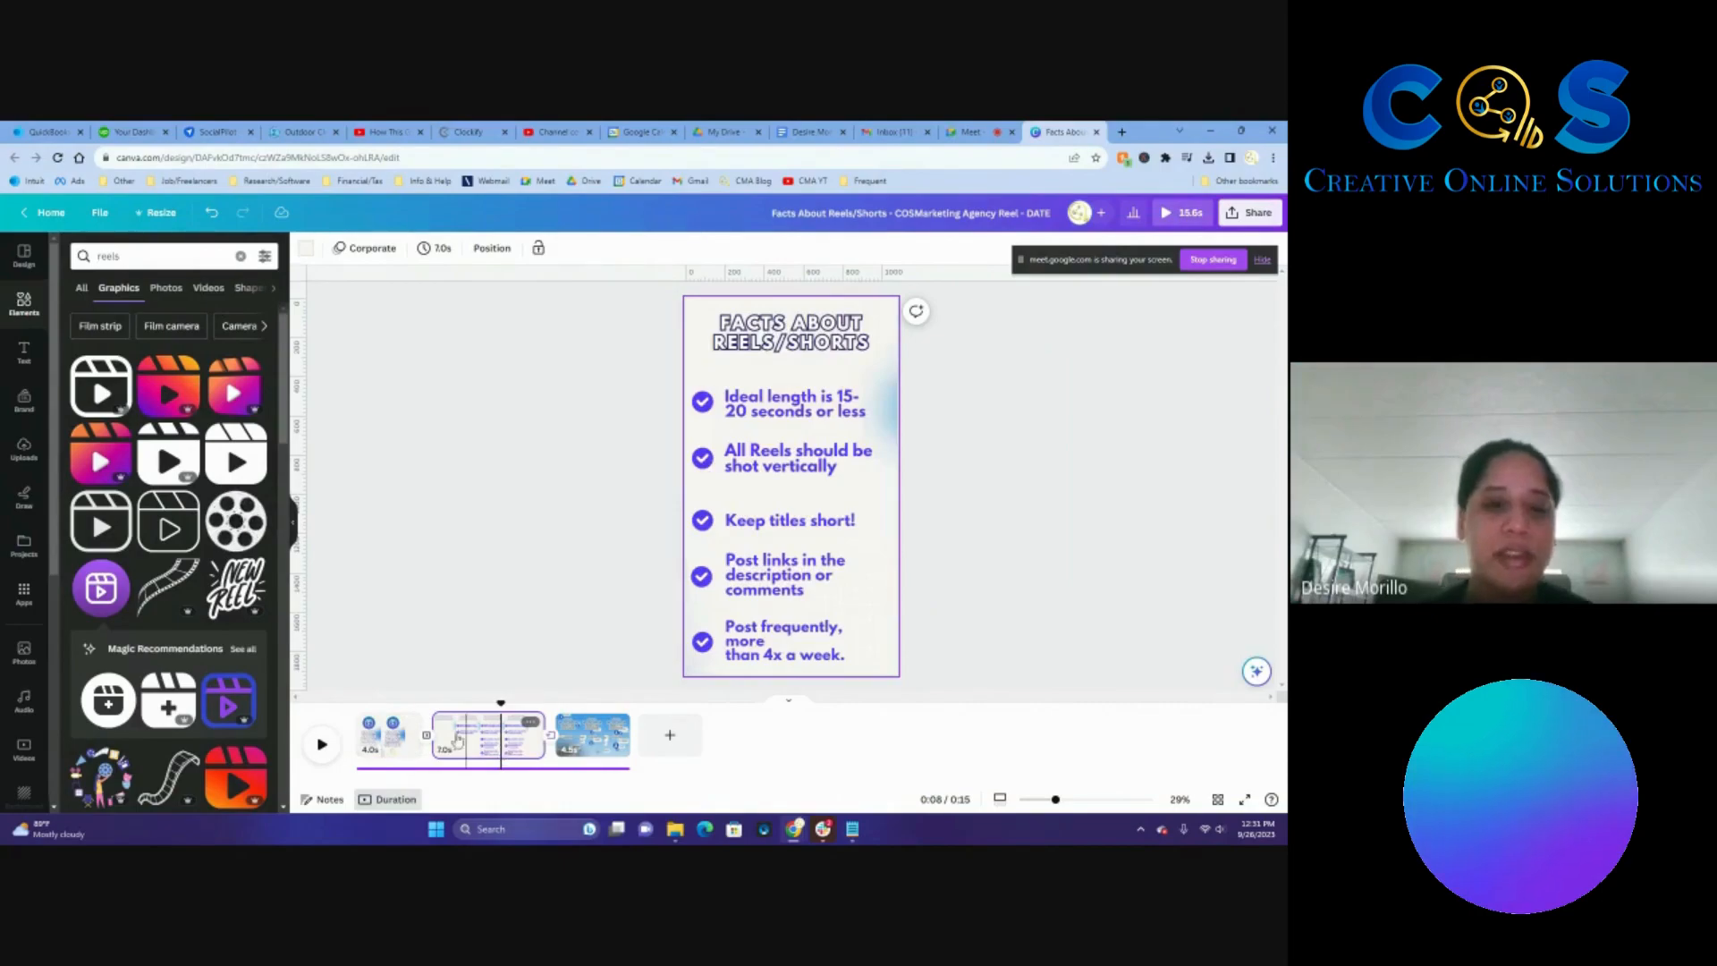
pyautogui.click(386, 735)
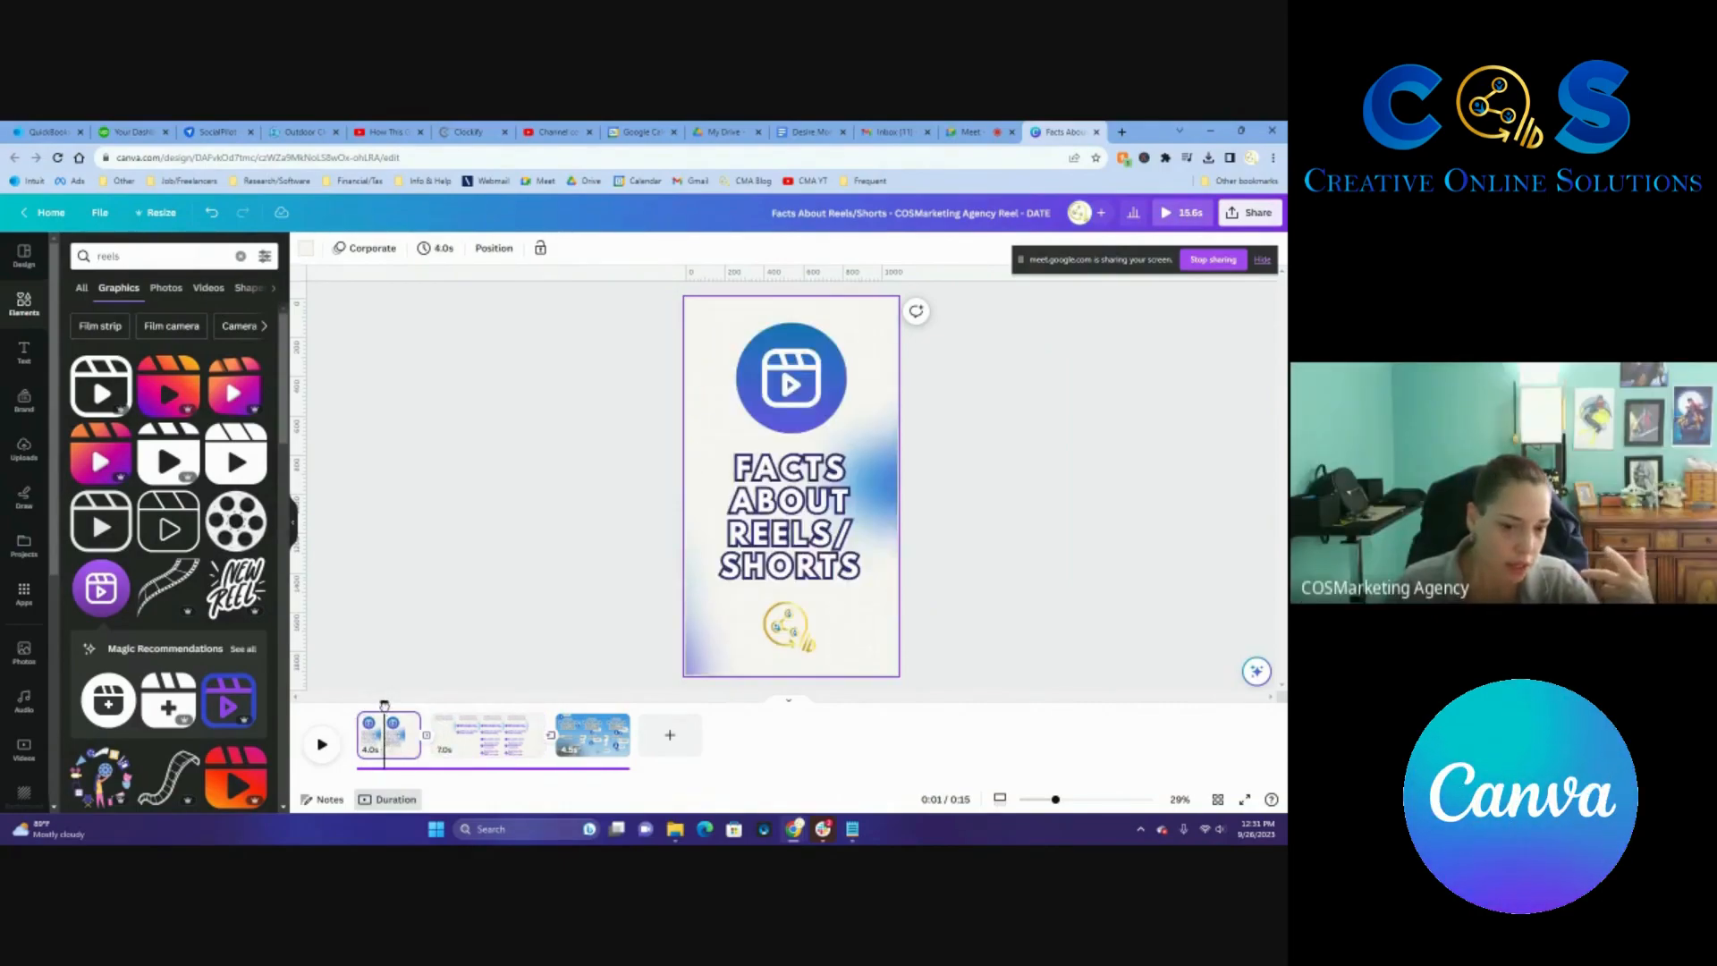
pyautogui.click(354, 721)
pyautogui.click(586, 726)
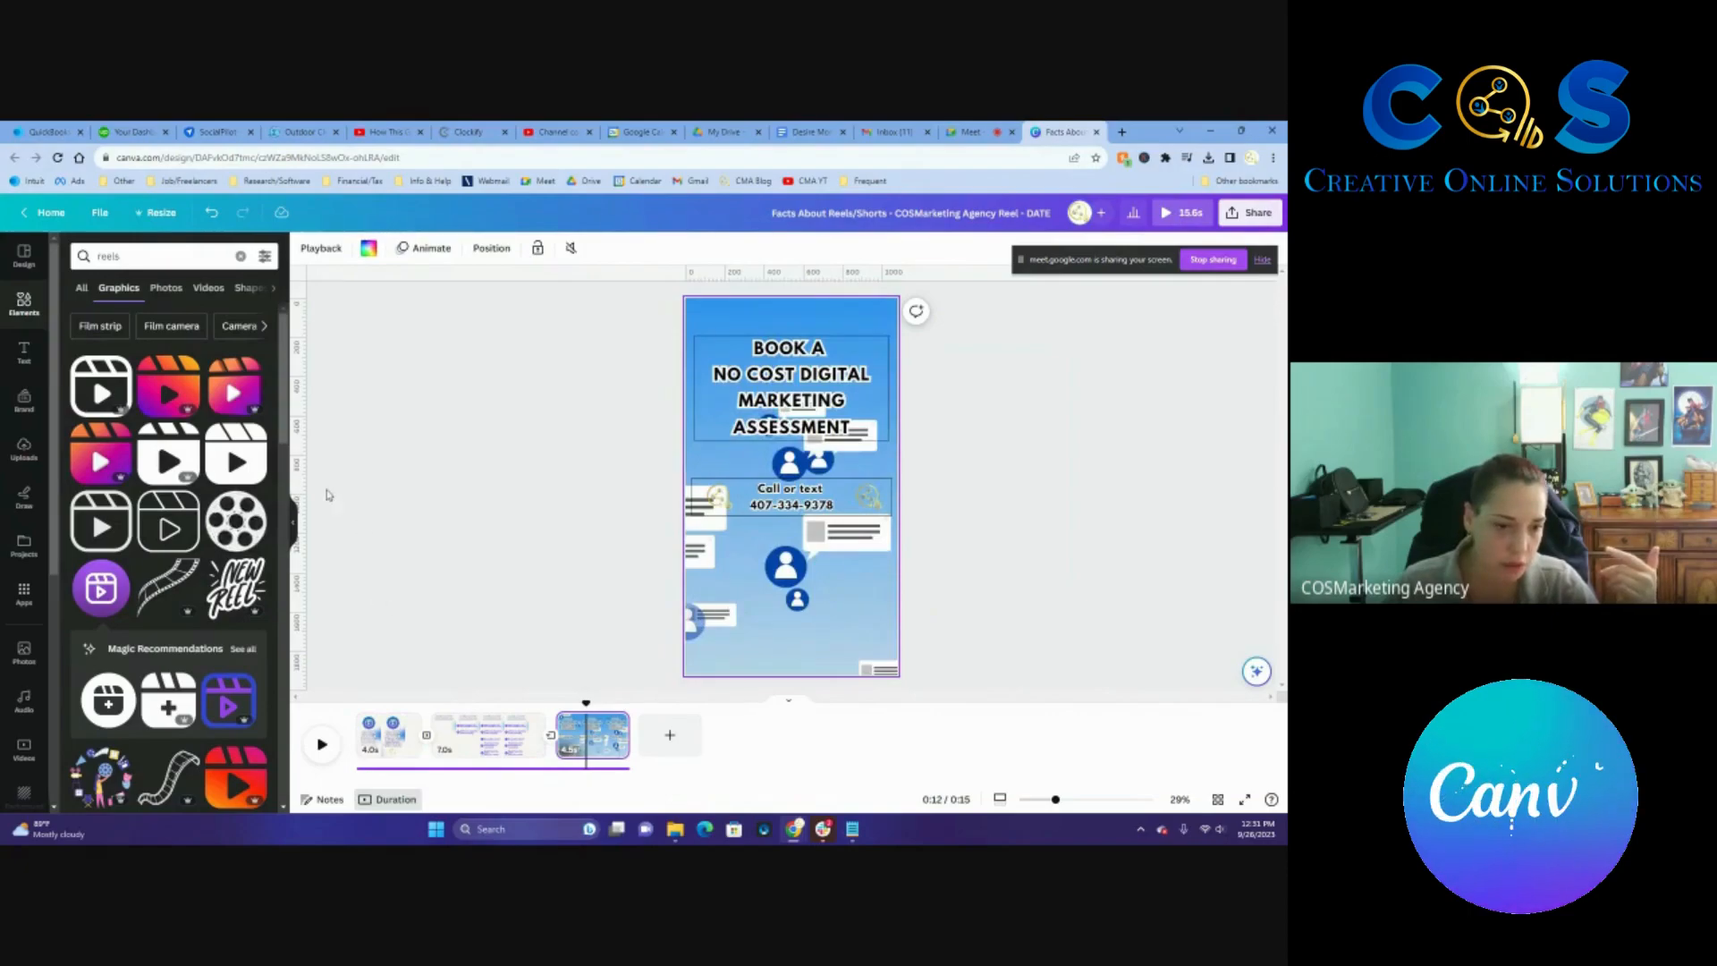
pyautogui.click(390, 755)
pyautogui.click(791, 403)
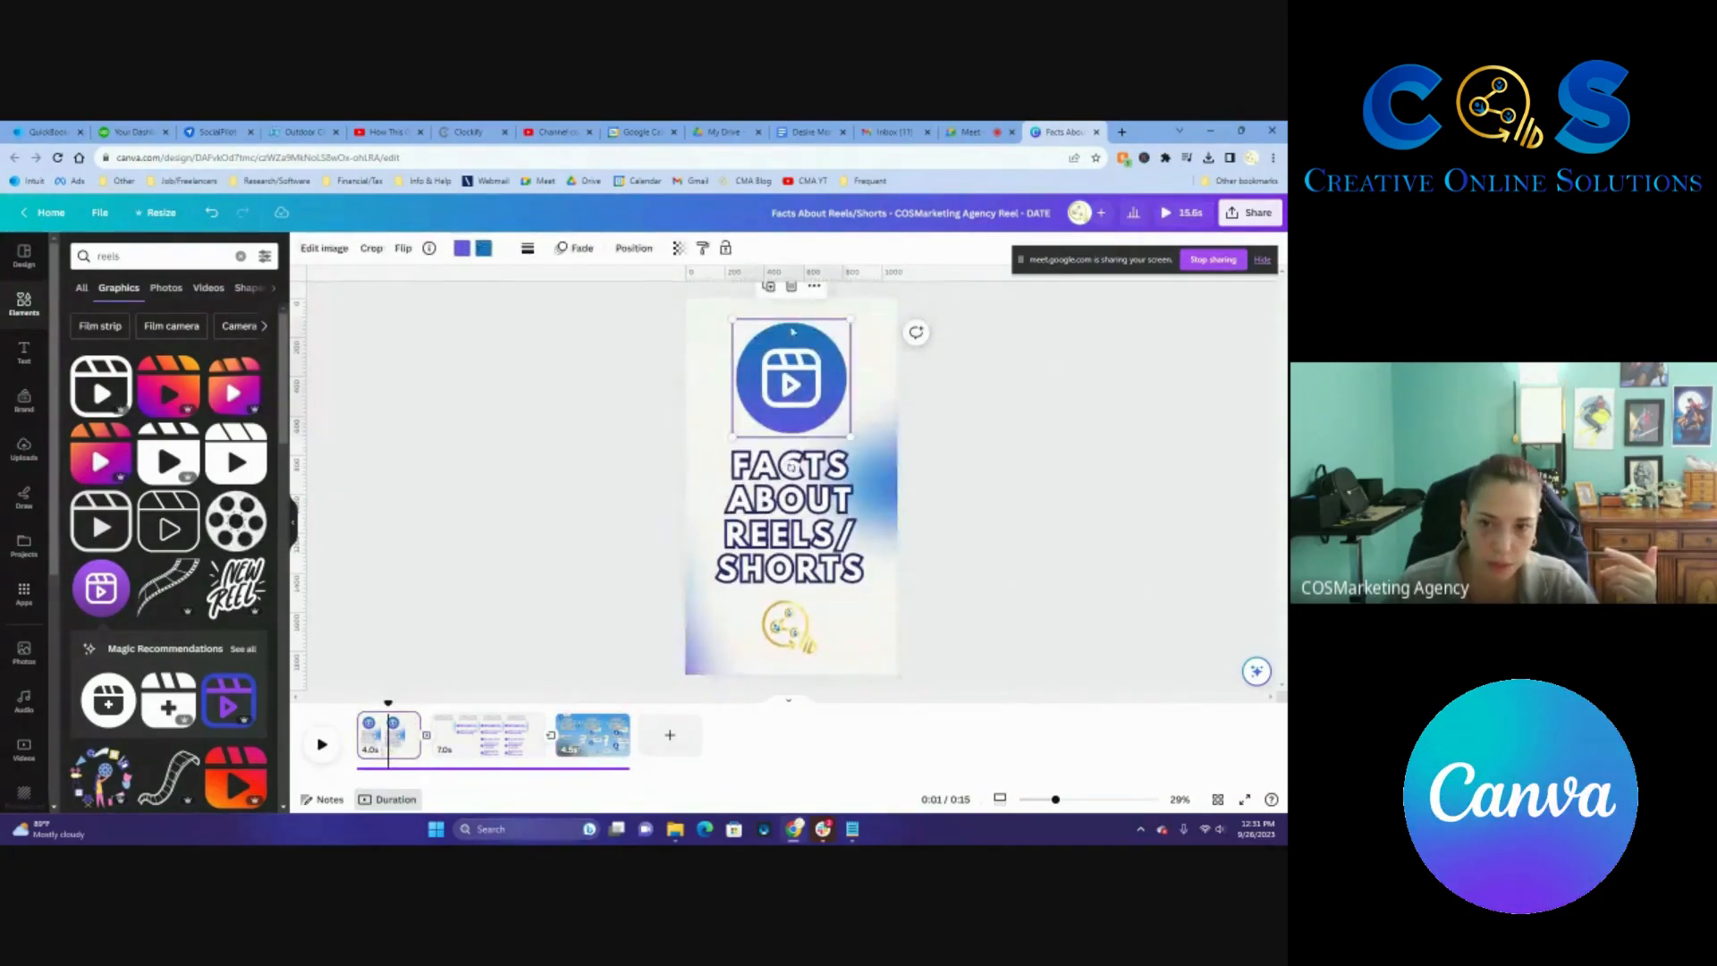
pyautogui.click(769, 288)
pyautogui.moveTo(796, 387); pyautogui.dragTo(592, 742)
pyautogui.moveTo(797, 379); pyautogui.dragTo(792, 591)
pyautogui.click(448, 637)
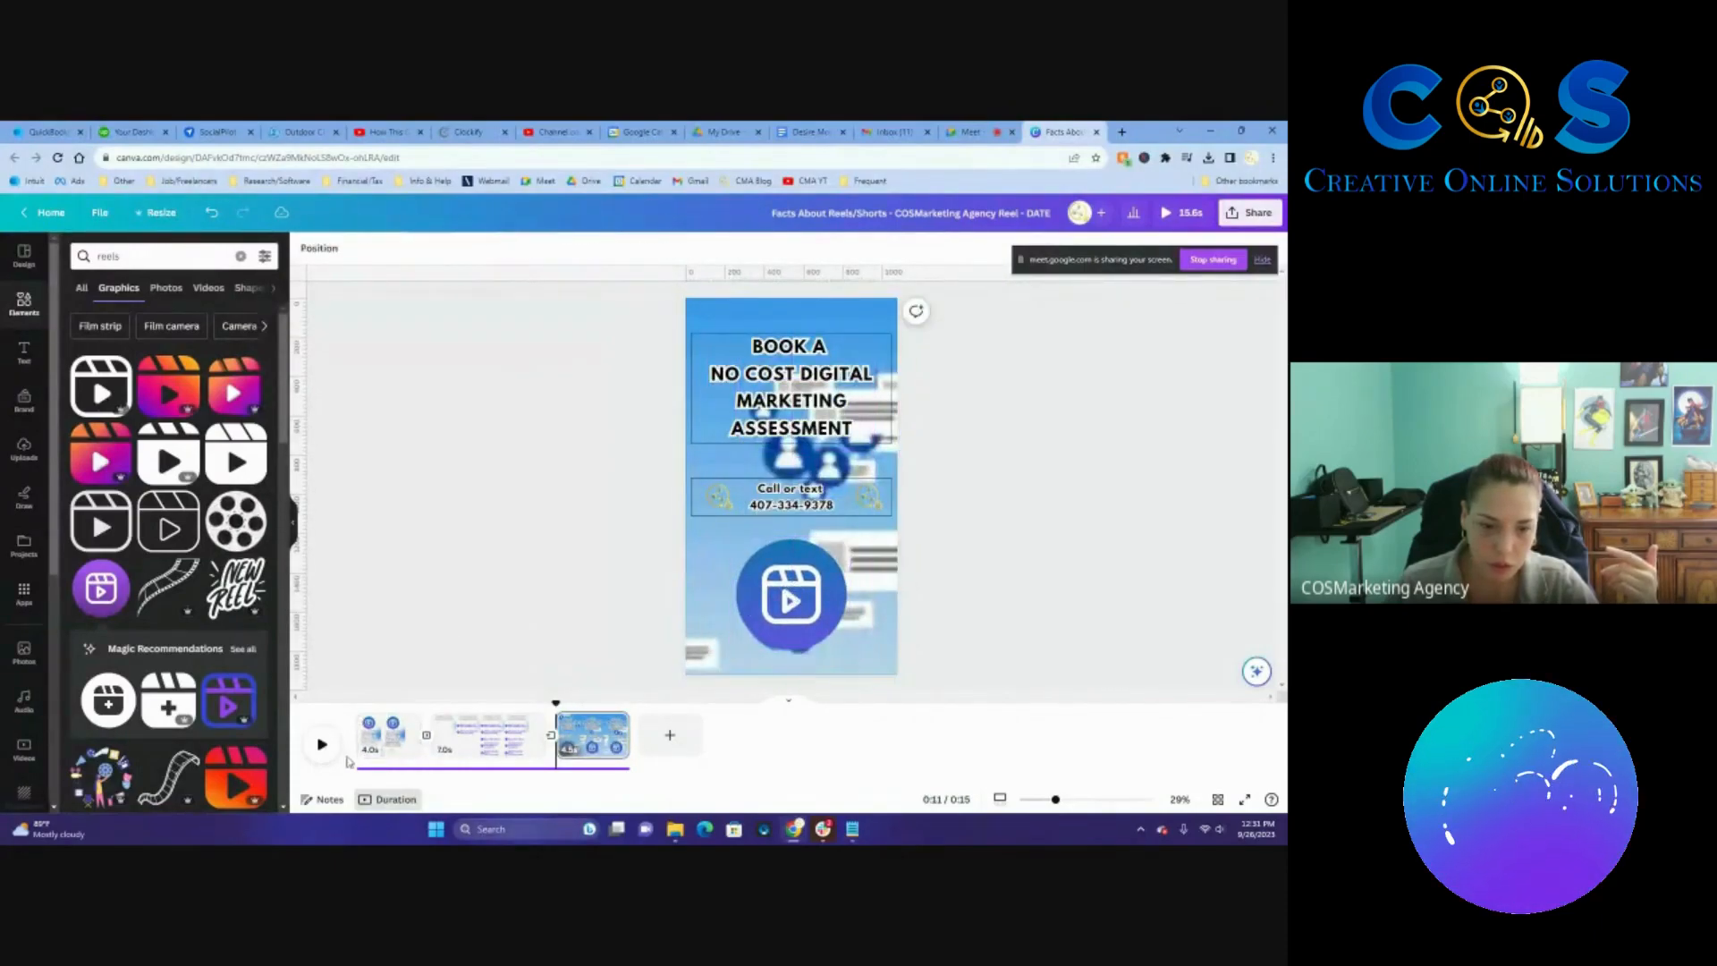
# Play the reel through from the first page and extend the checklist page's duration to 8.5 s.
pyautogui.click(386, 734)
pyautogui.press('space')
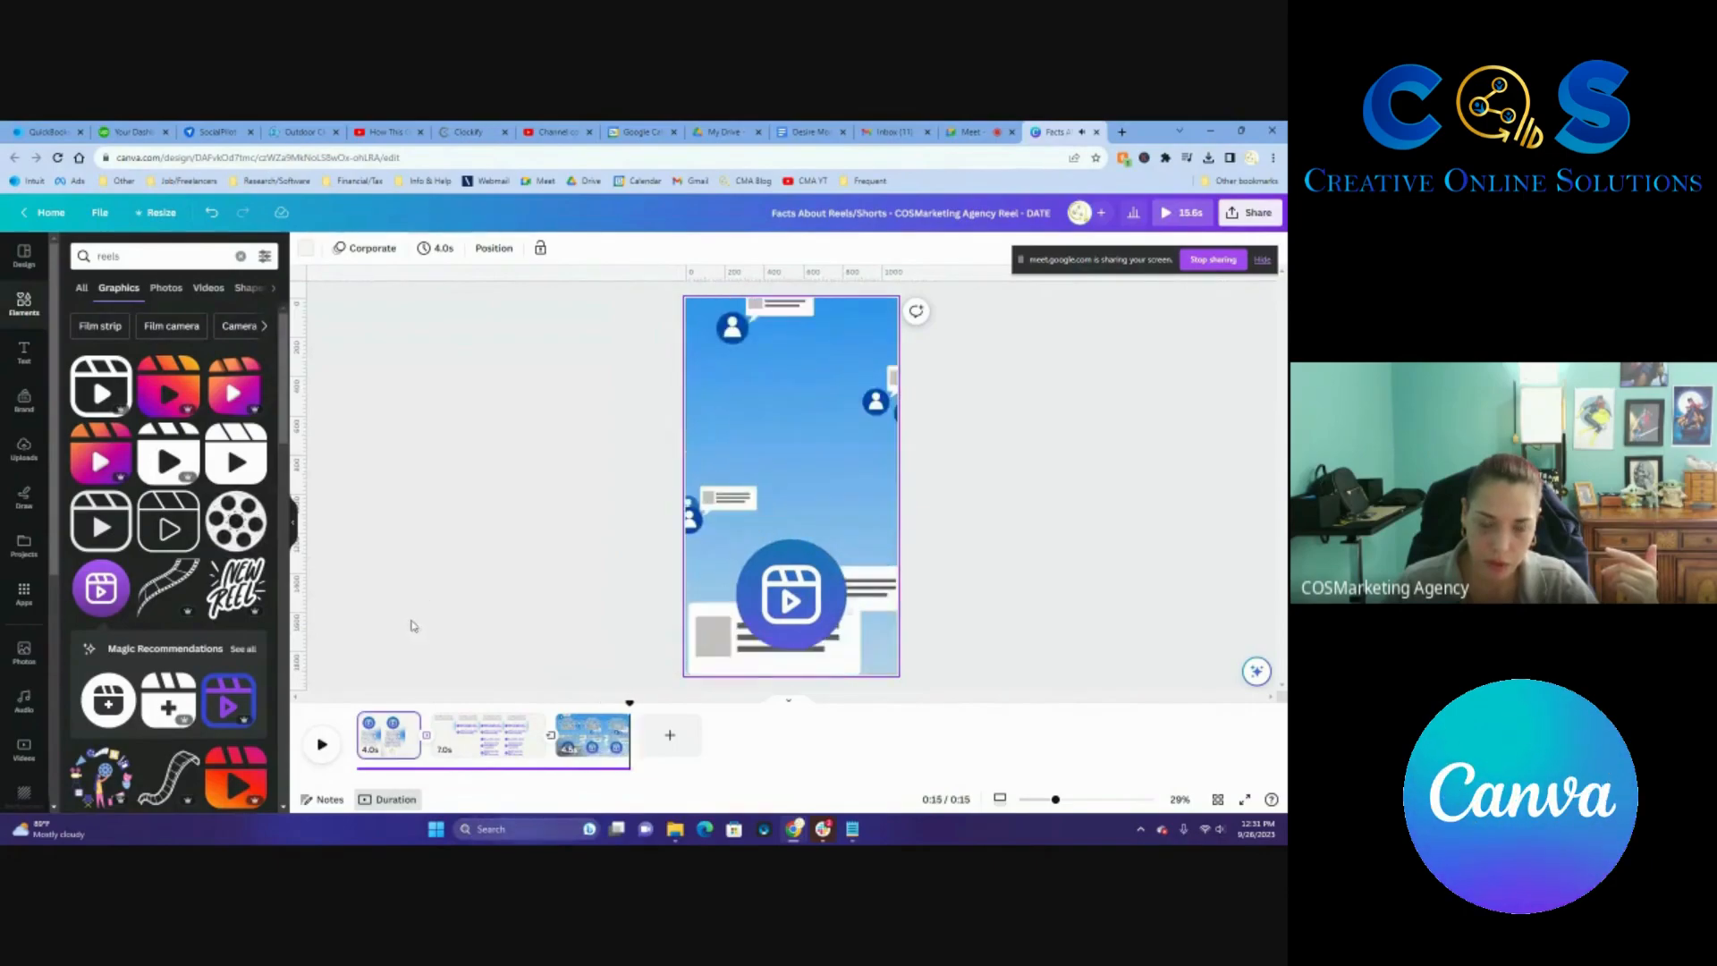
pyautogui.click(469, 731)
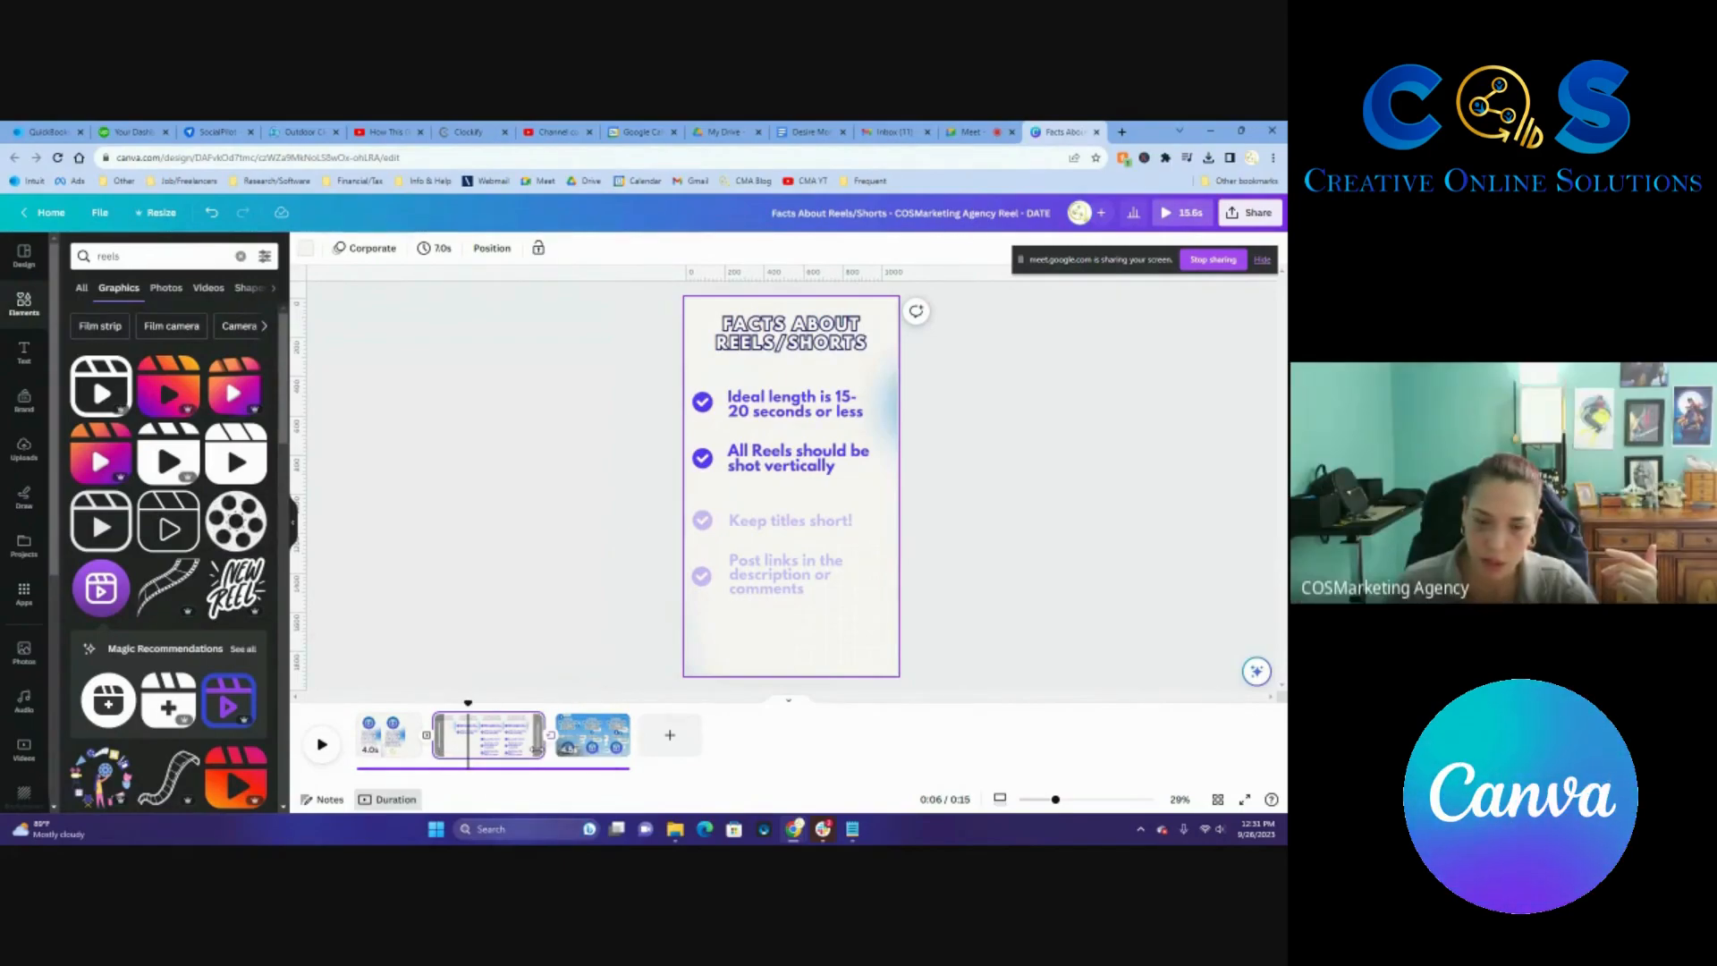
pyautogui.moveTo(542, 742); pyautogui.dragTo(561, 749)
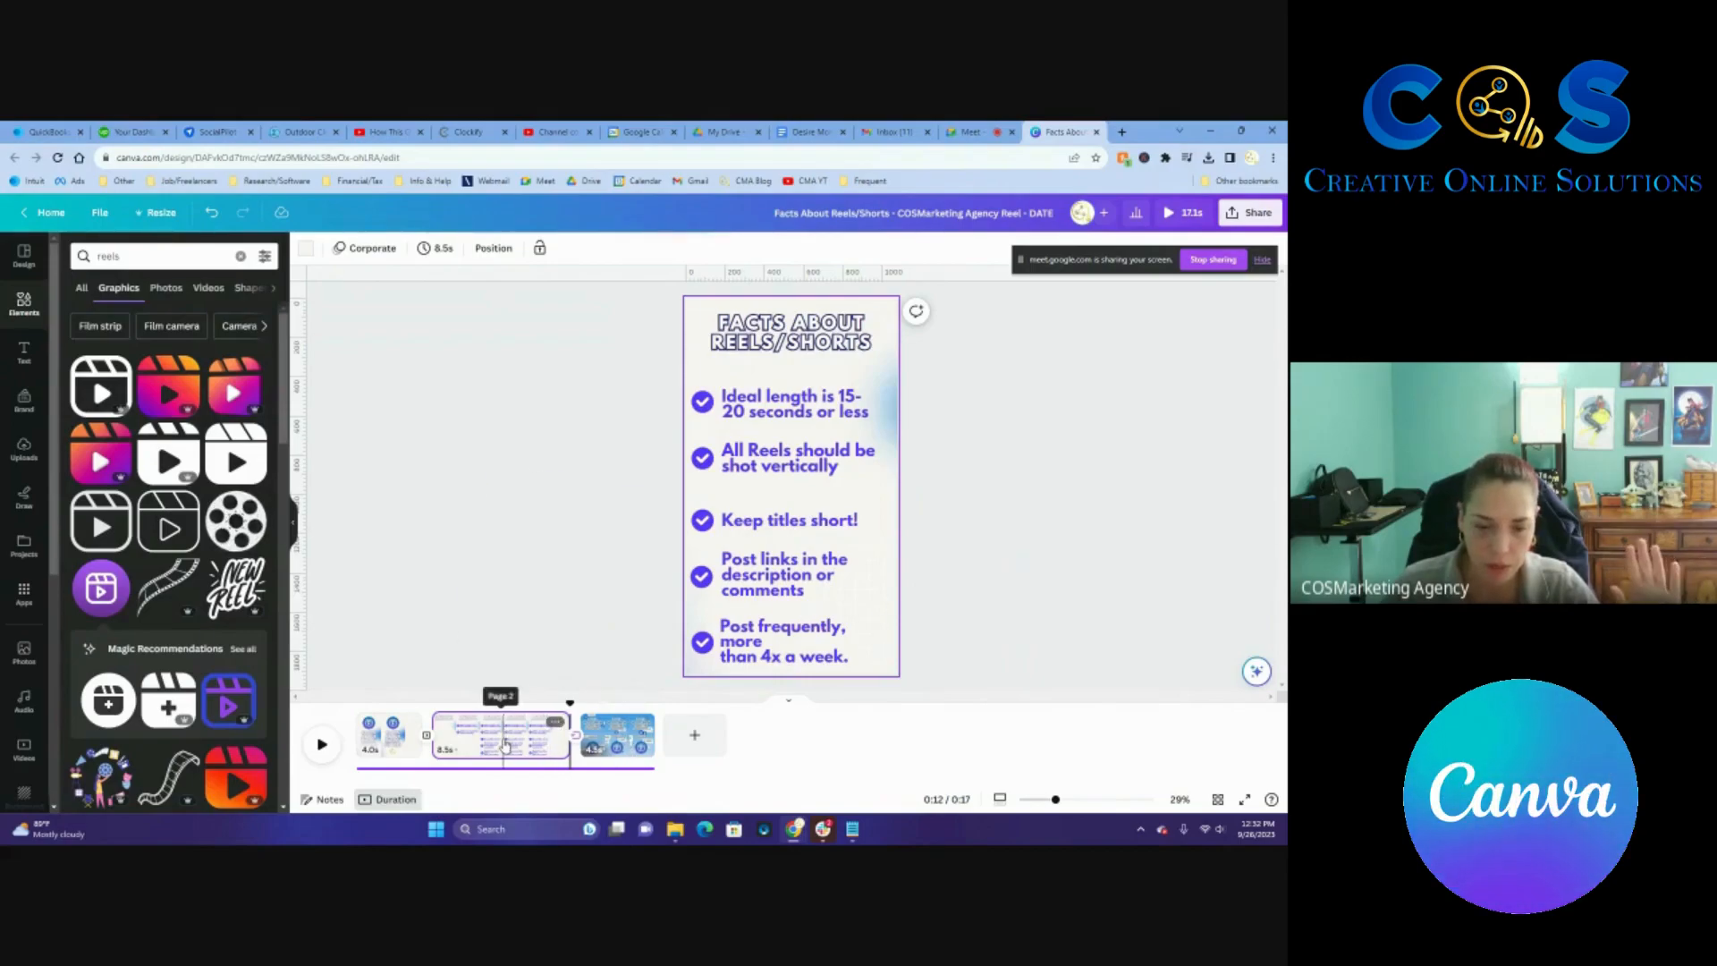
# Review the closing page and return the playhead to the start of the first page.
pyautogui.click(618, 735)
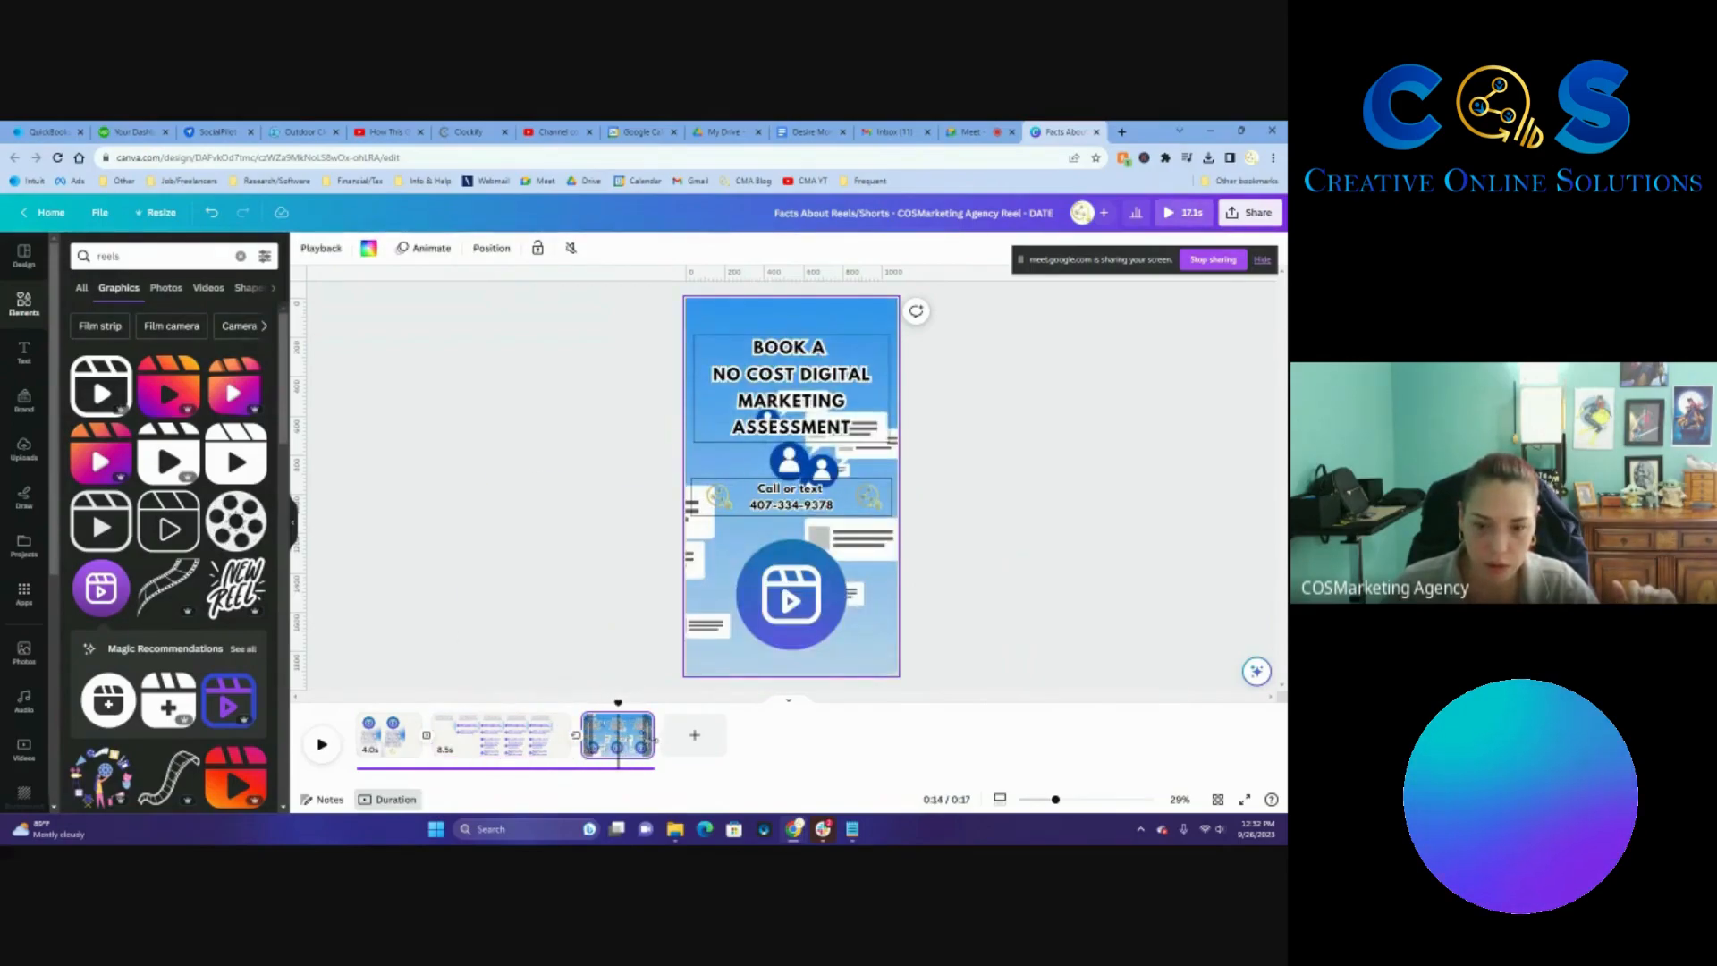
pyautogui.click(389, 736)
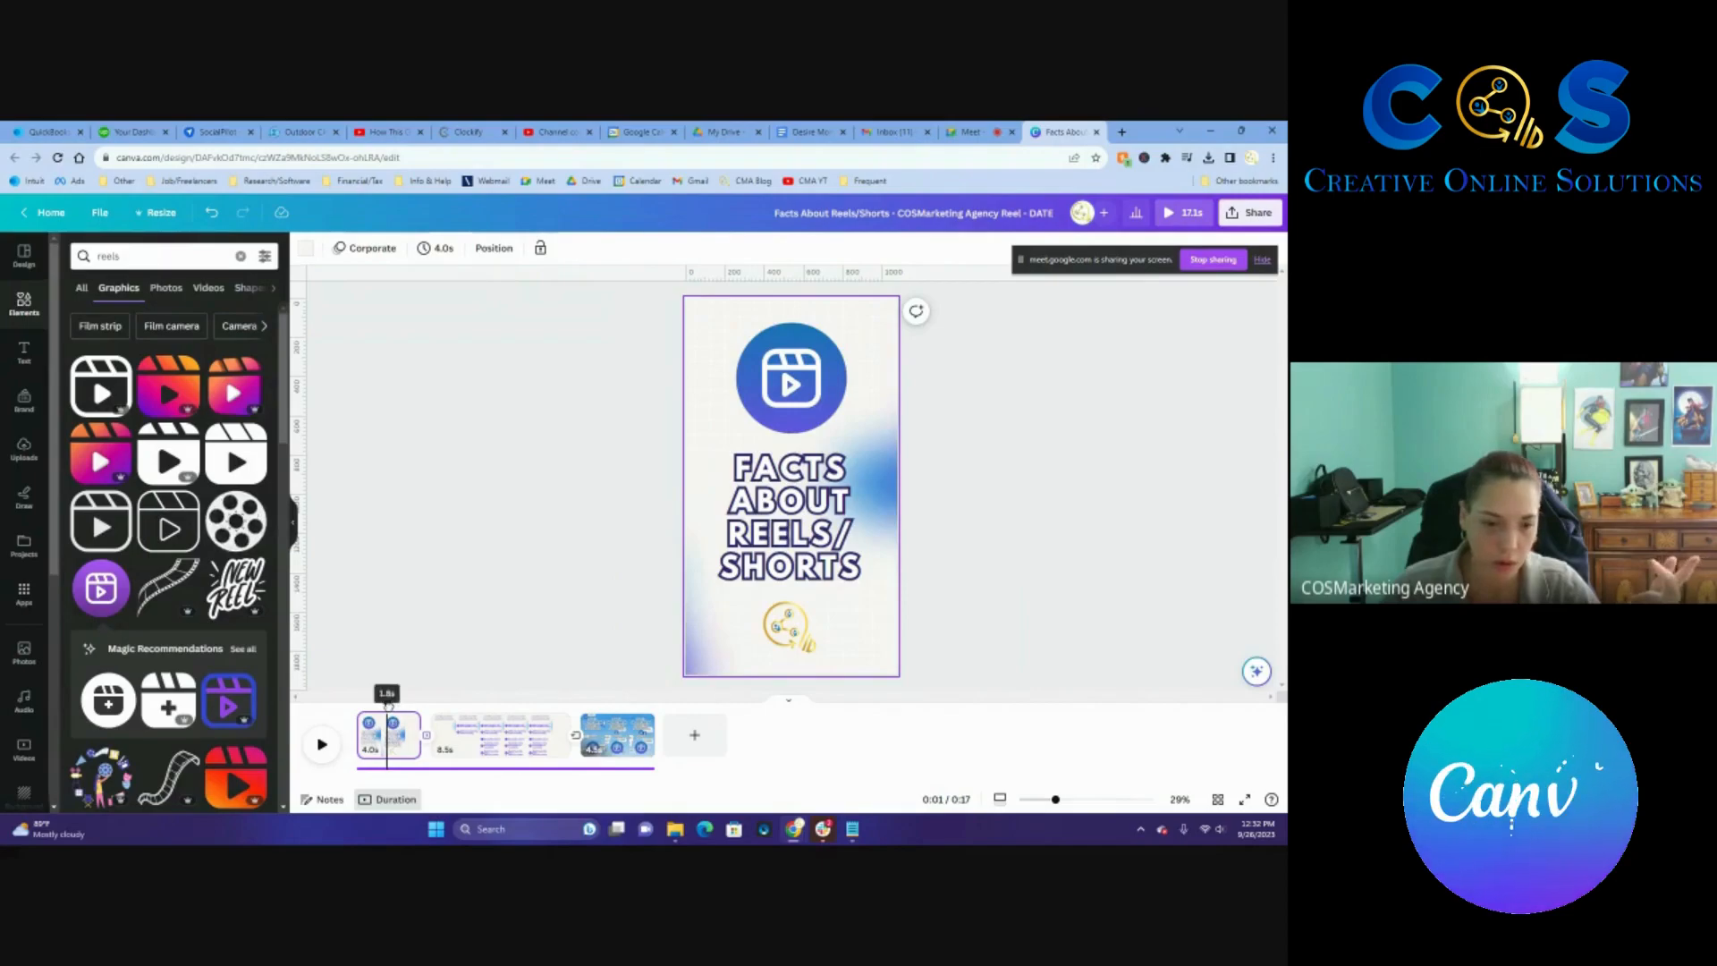
pyautogui.moveTo(388, 706); pyautogui.dragTo(347, 708)
pyautogui.click(971, 578)
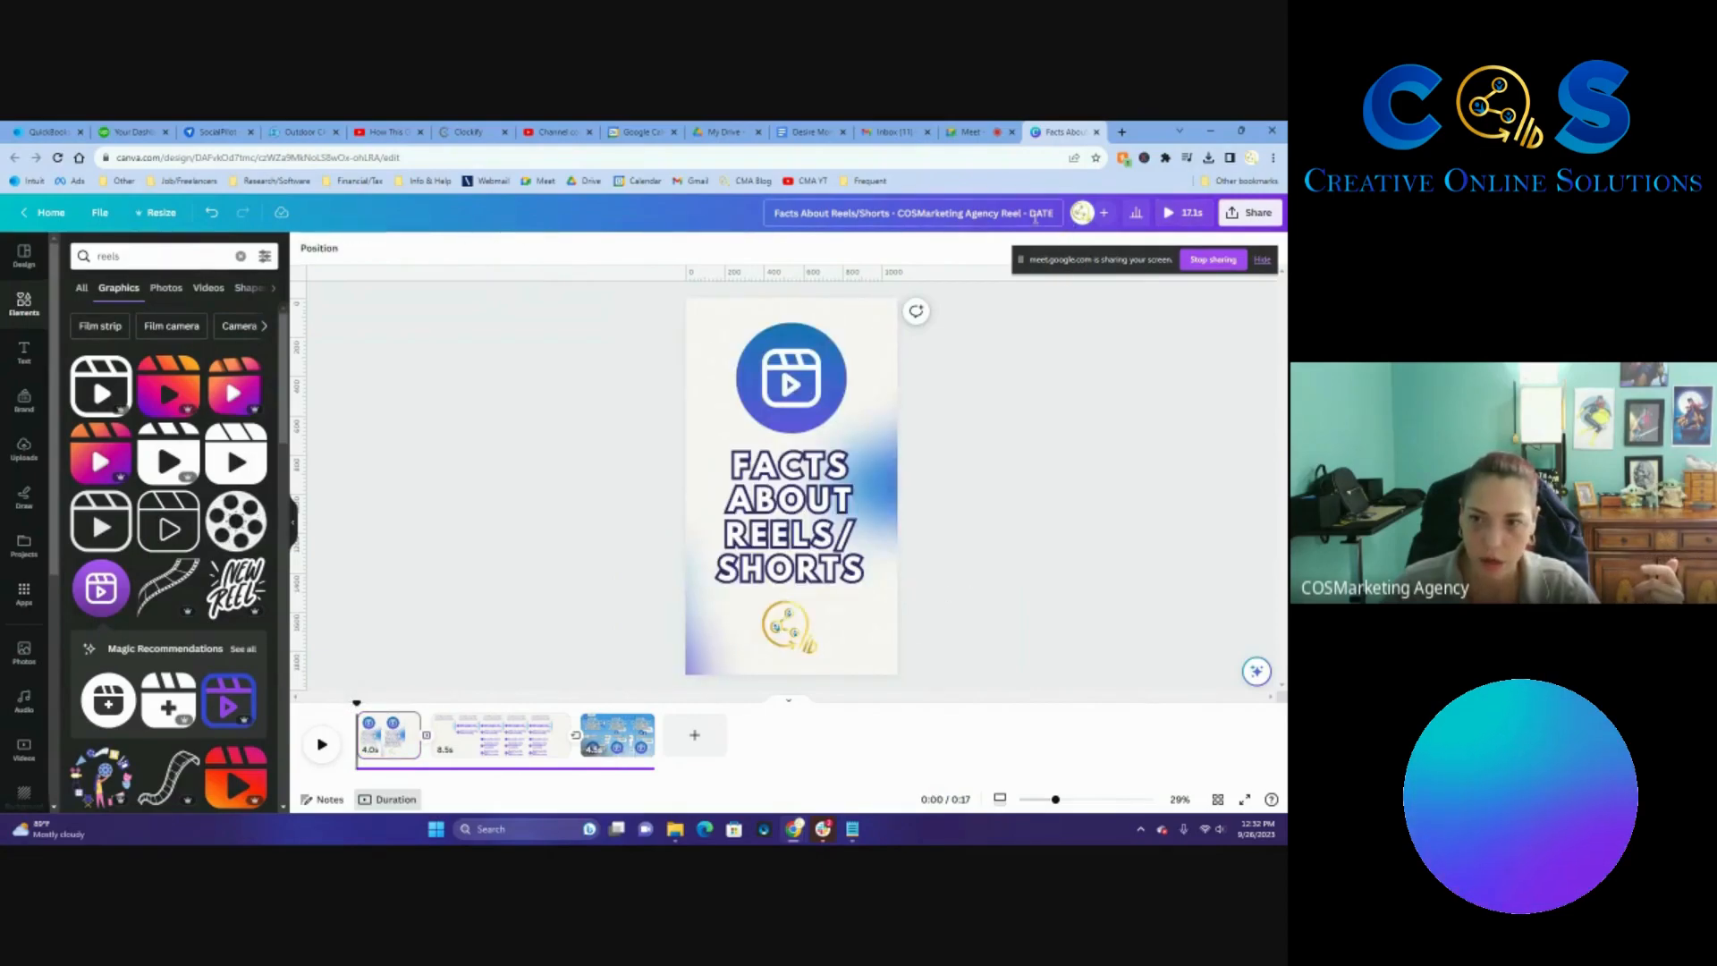
# Examine the download settings for exporting all pages as an MP4 video, without downloading.
pyautogui.moveTo(825, 821)
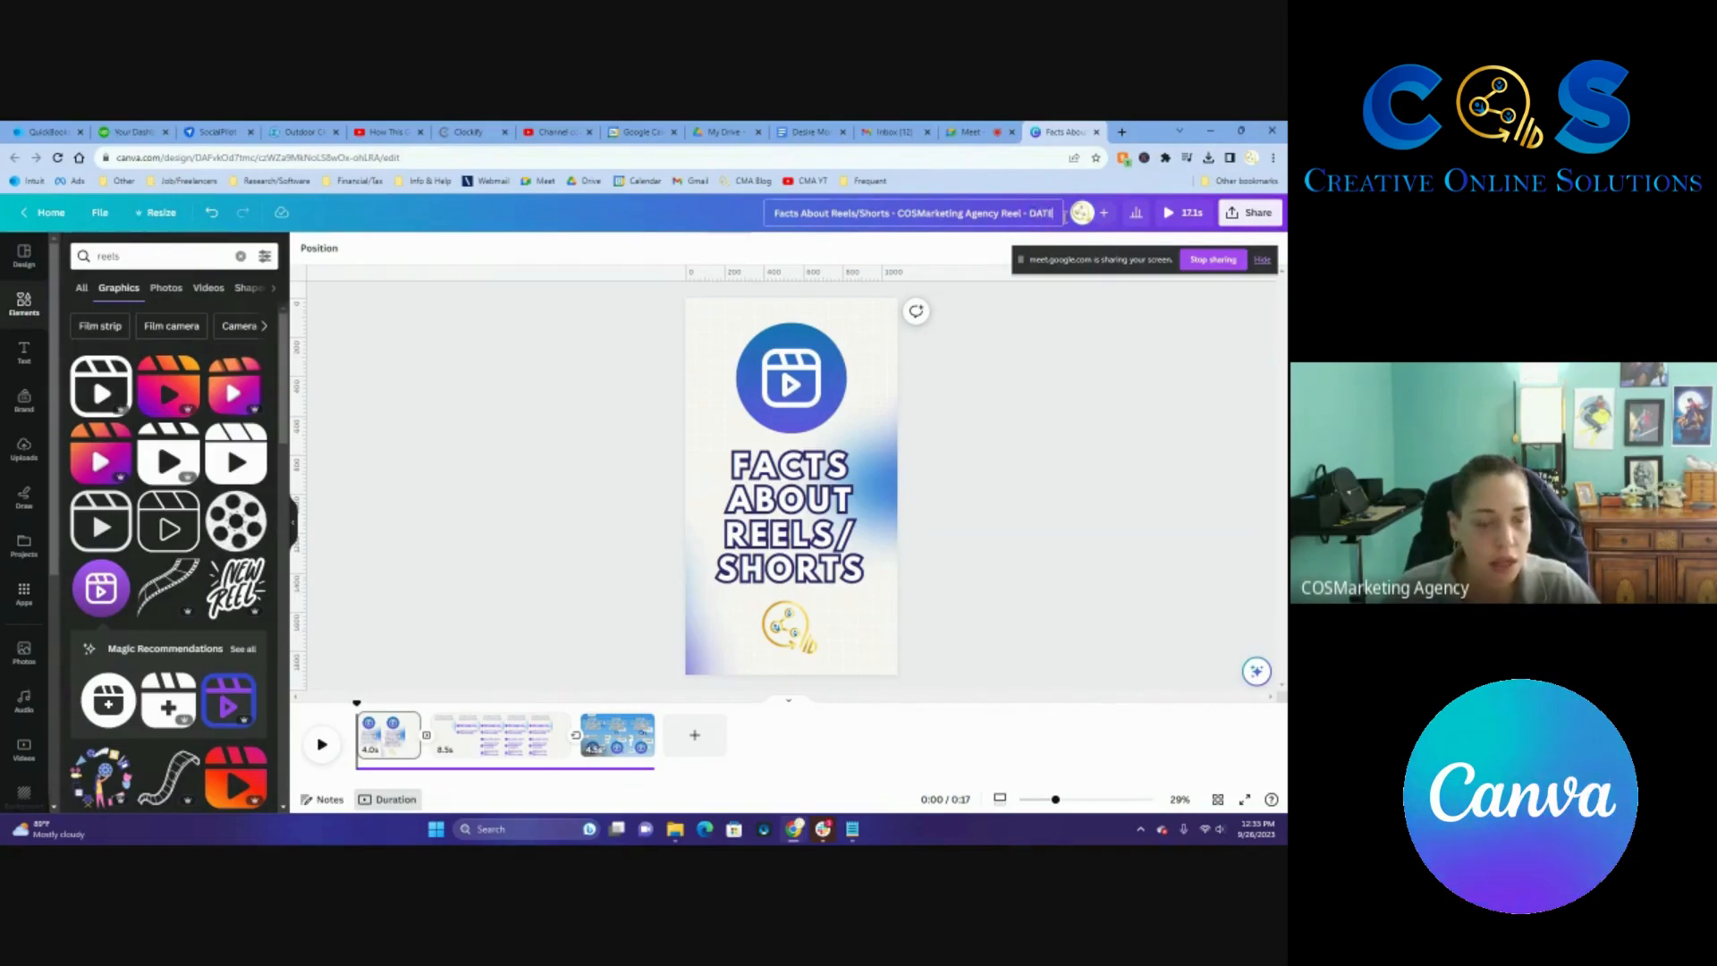
pyautogui.click(1234, 218)
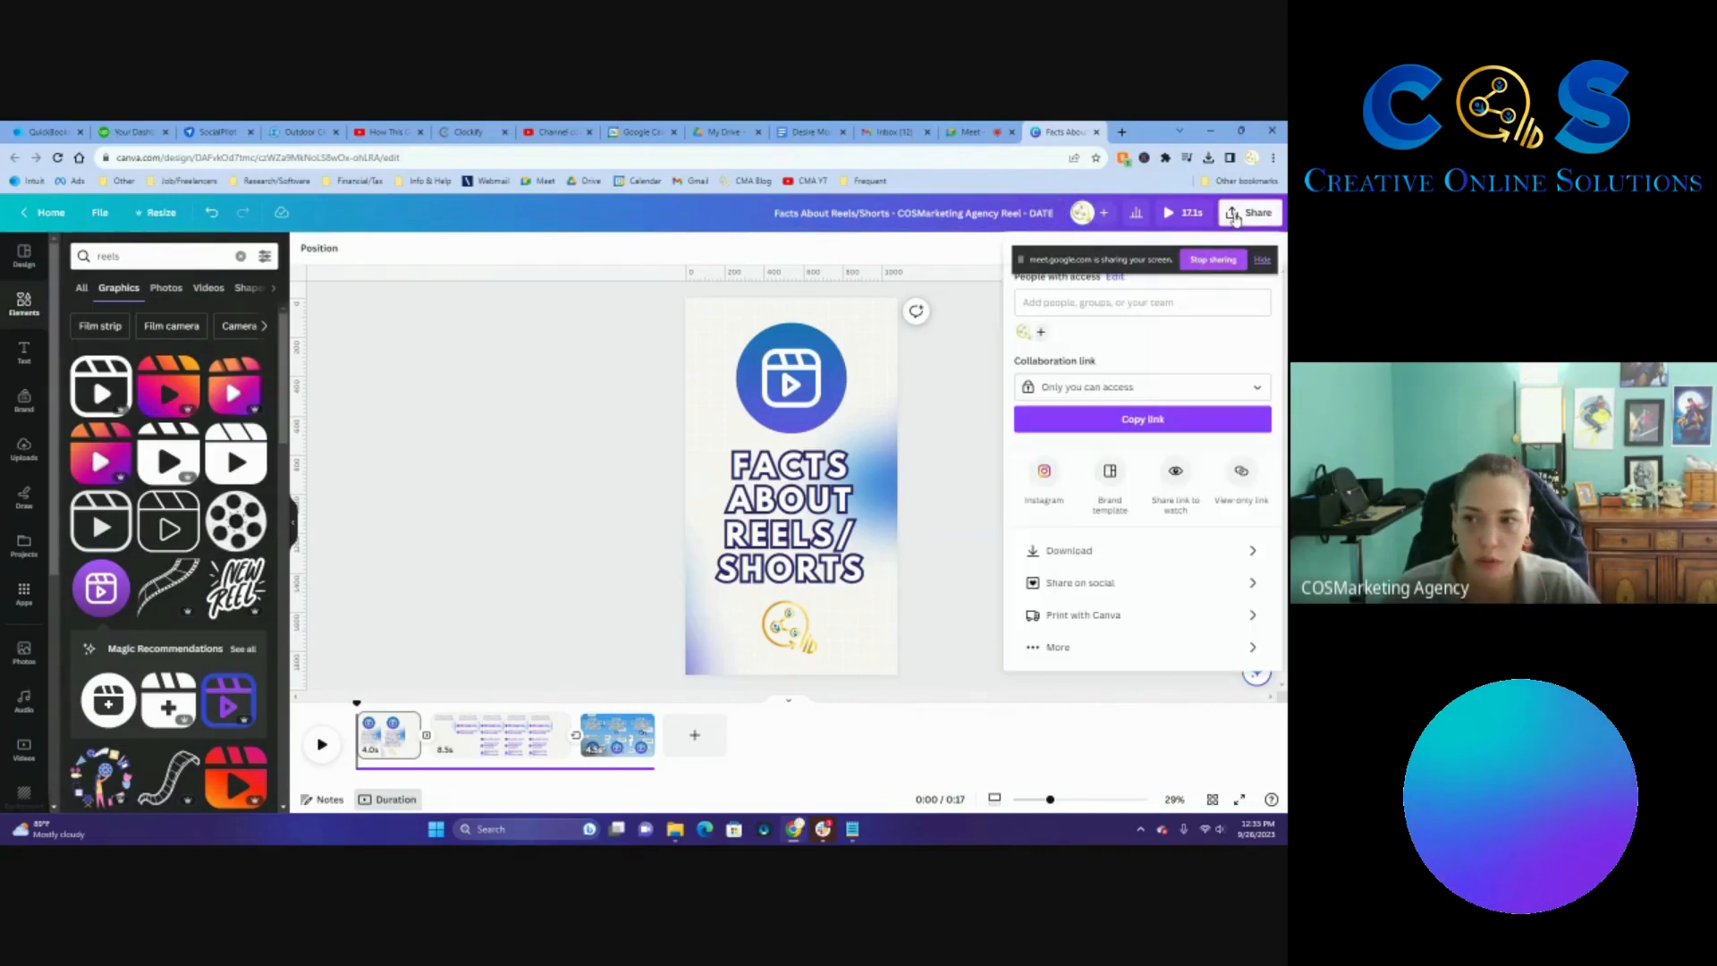
pyautogui.click(1068, 553)
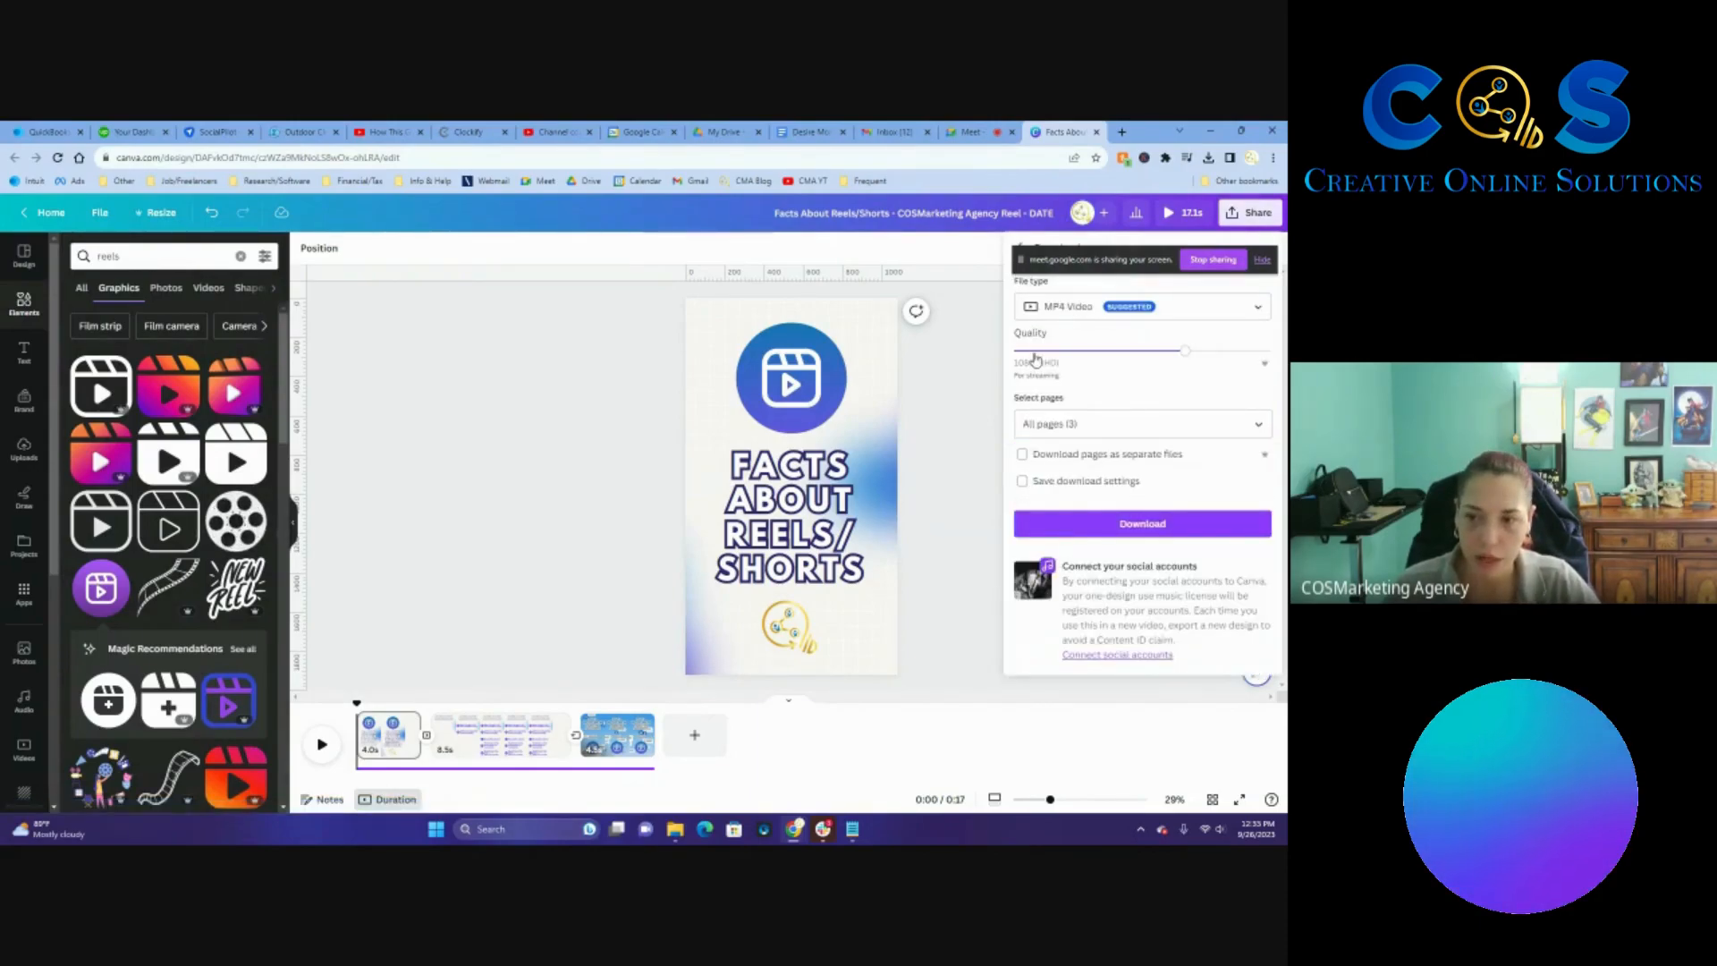
pyautogui.click(1241, 214)
pyautogui.click(1060, 552)
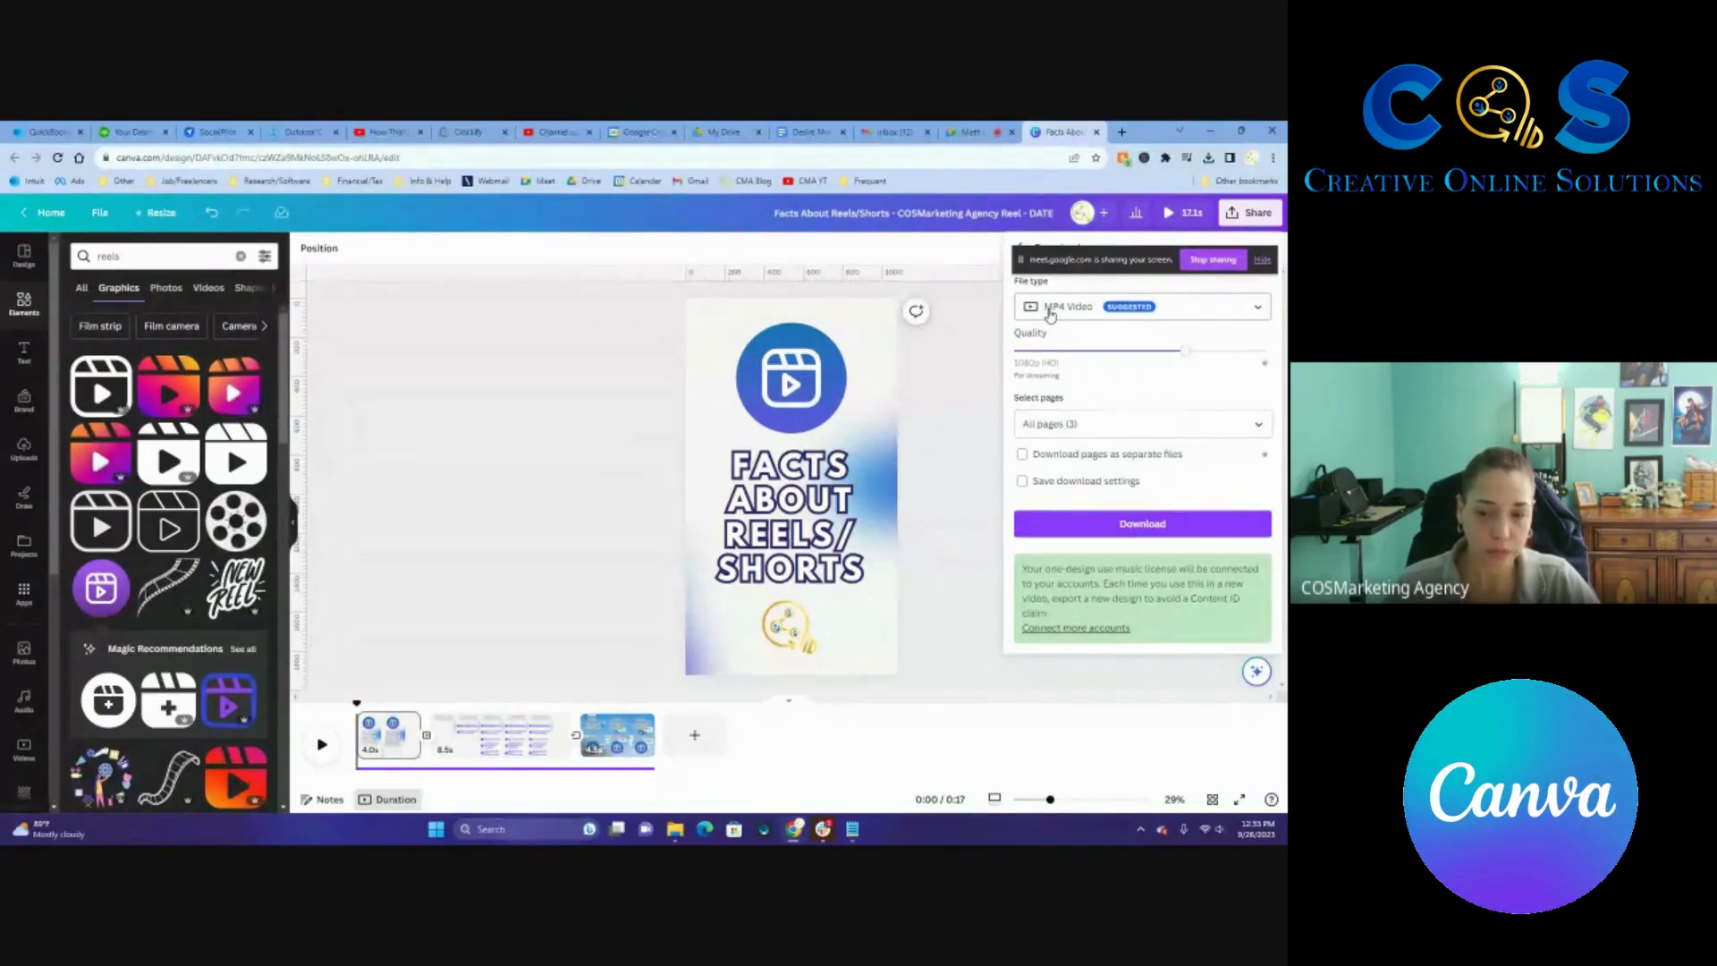
pyautogui.click(959, 351)
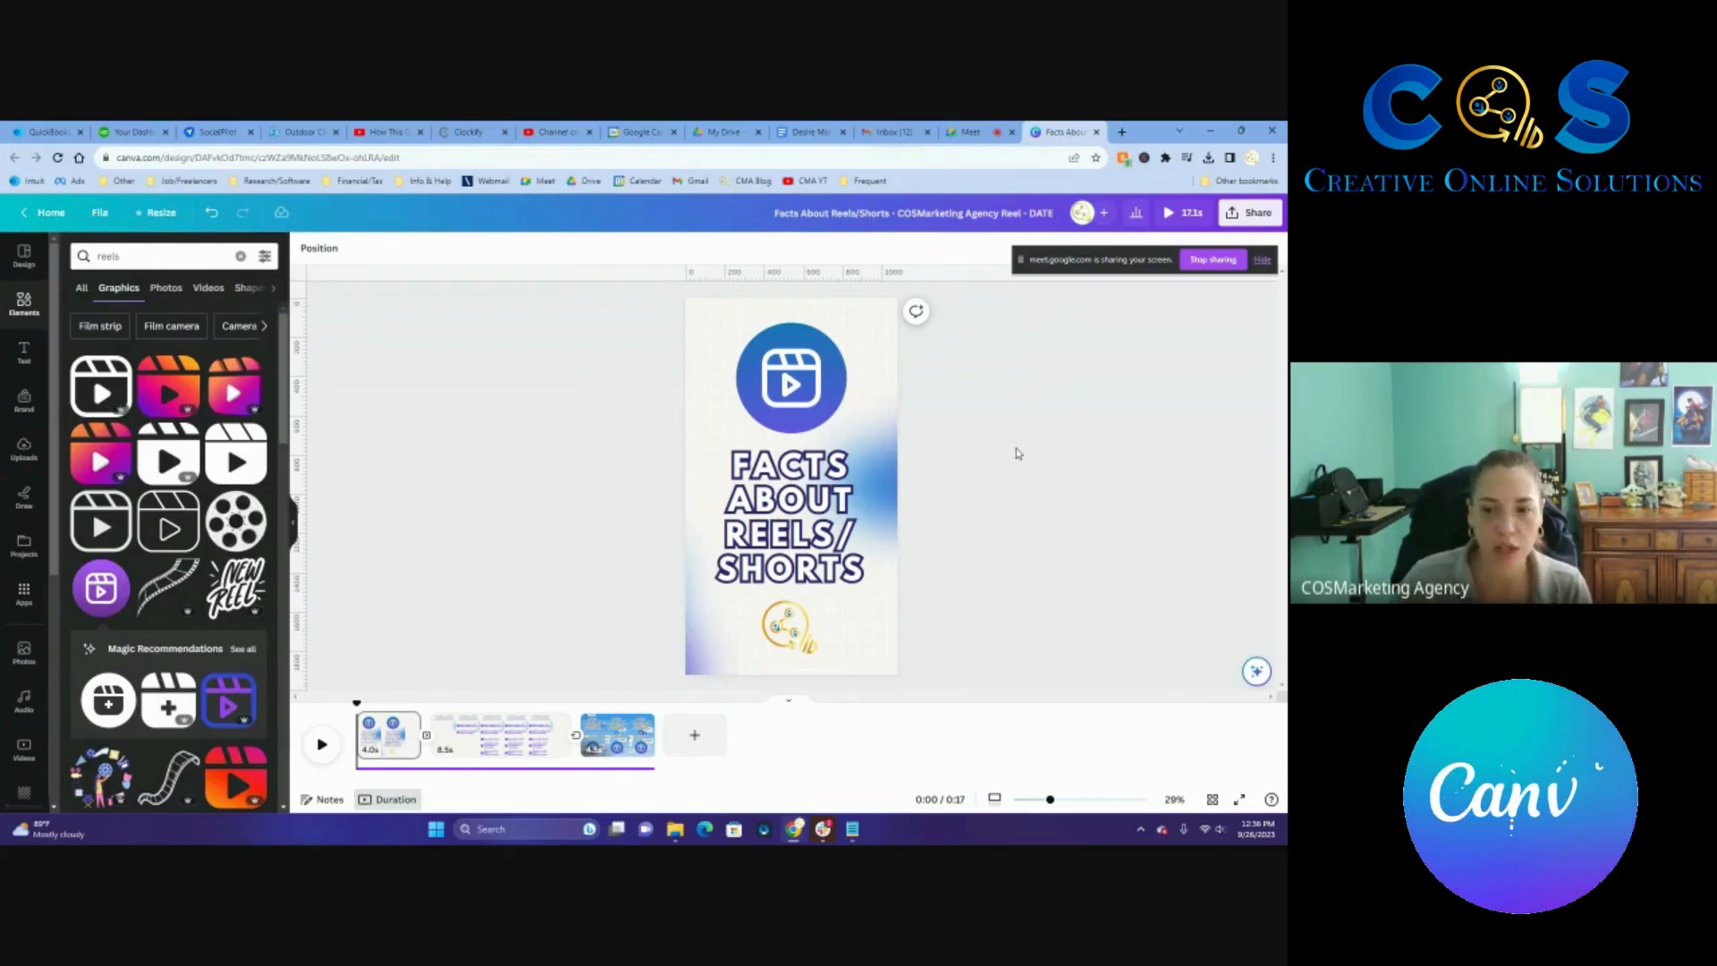
pyautogui.click(803, 356)
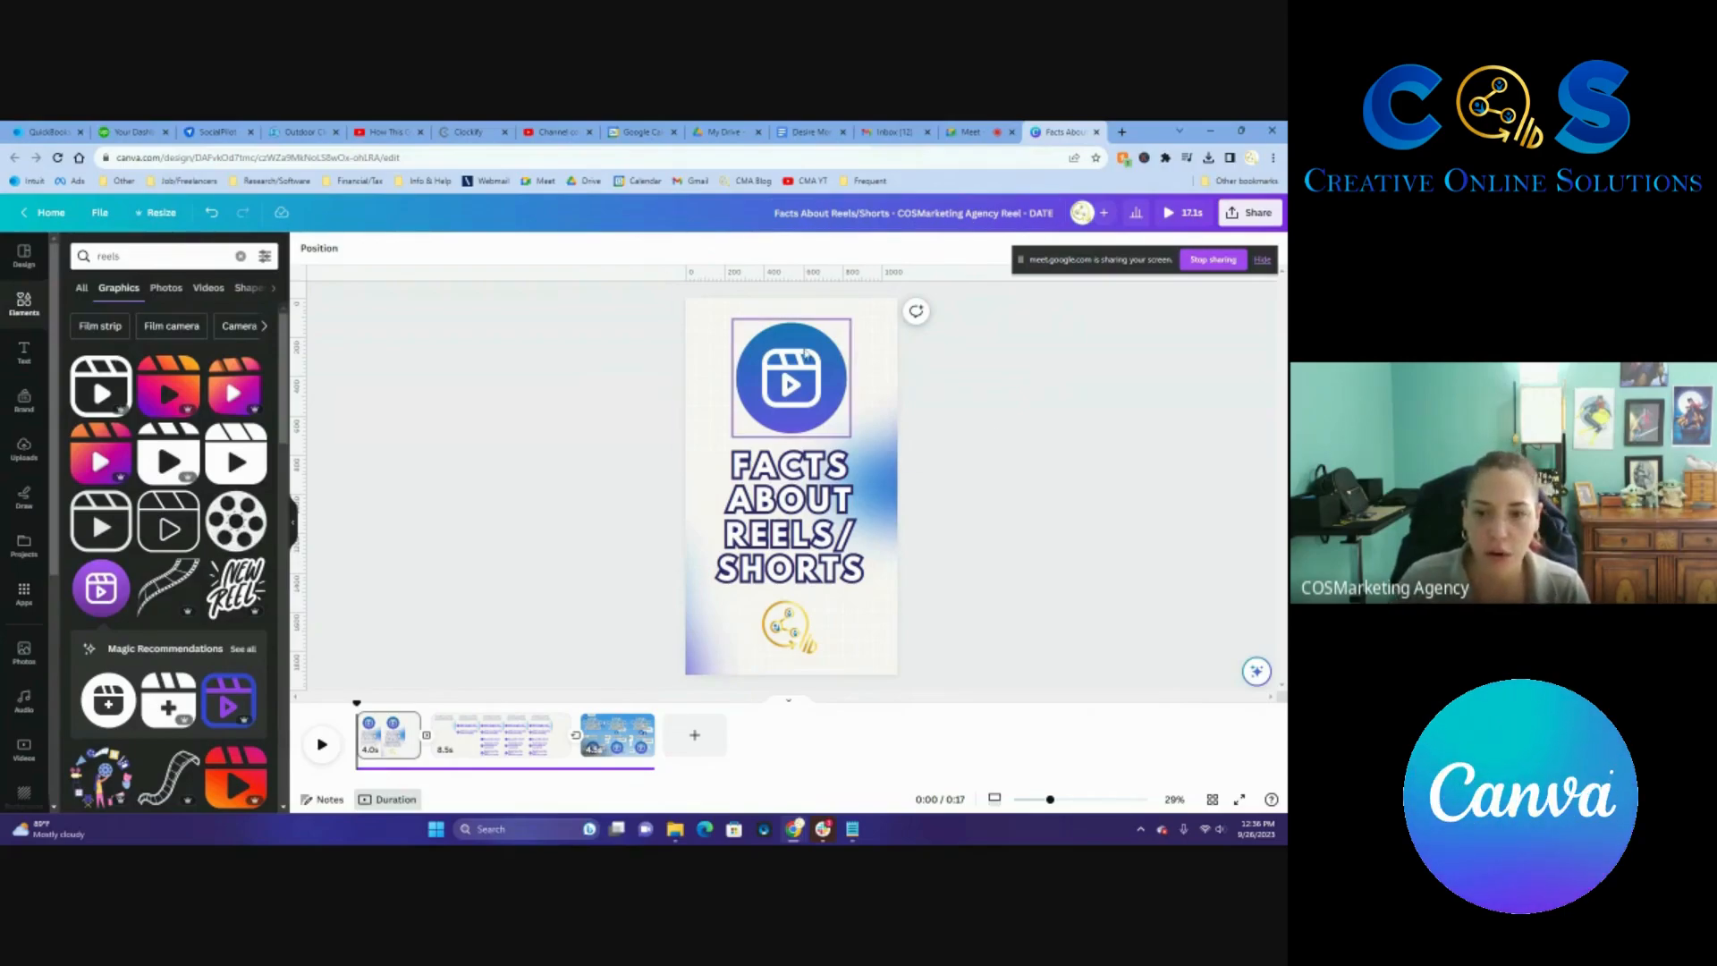
pyautogui.click(1078, 524)
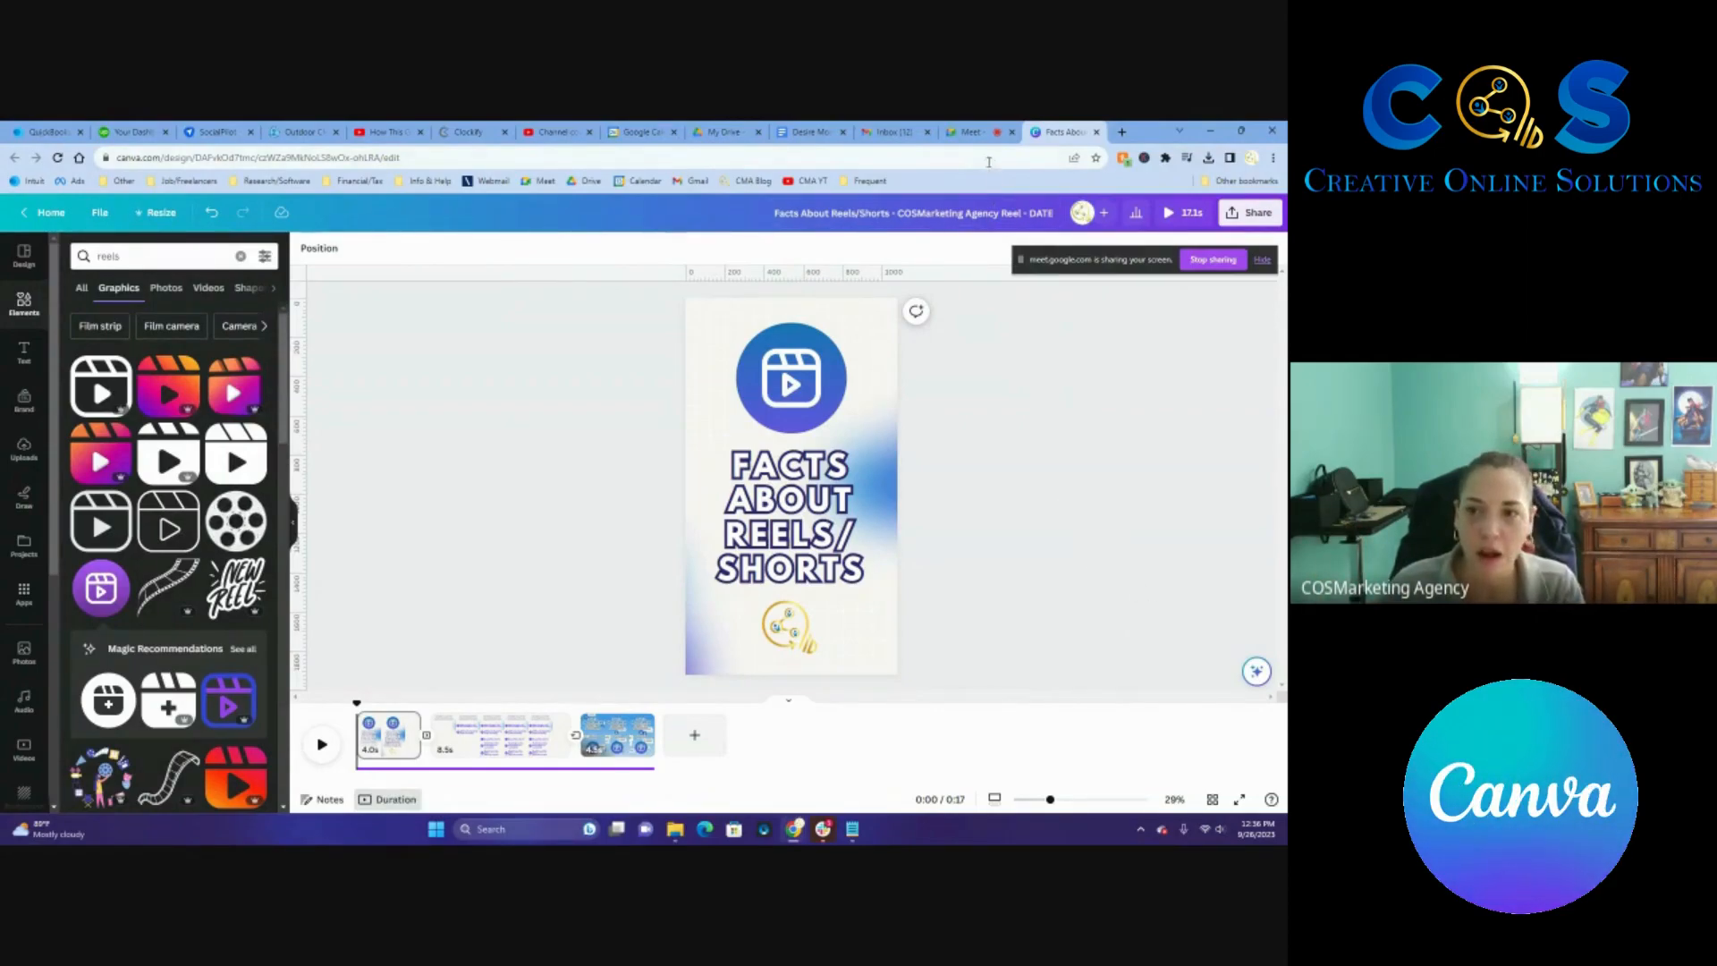
# Switch to the Google Meet call and stop its recording.
pyautogui.click(974, 131)
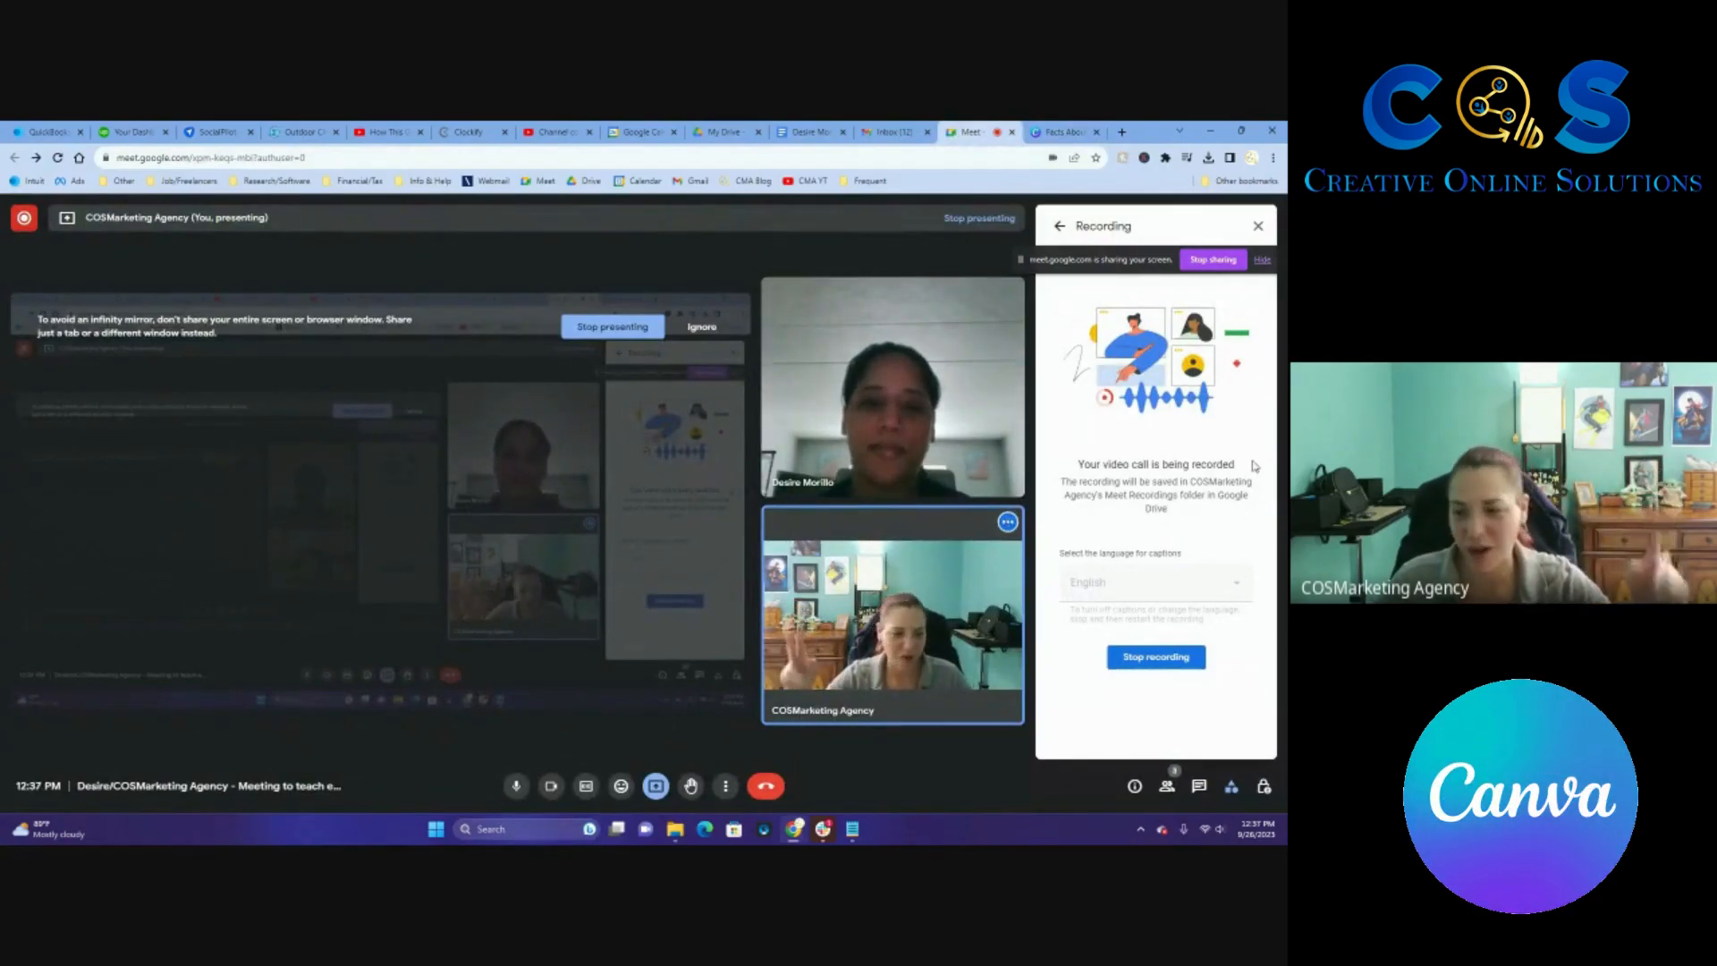
pyautogui.click(1155, 658)
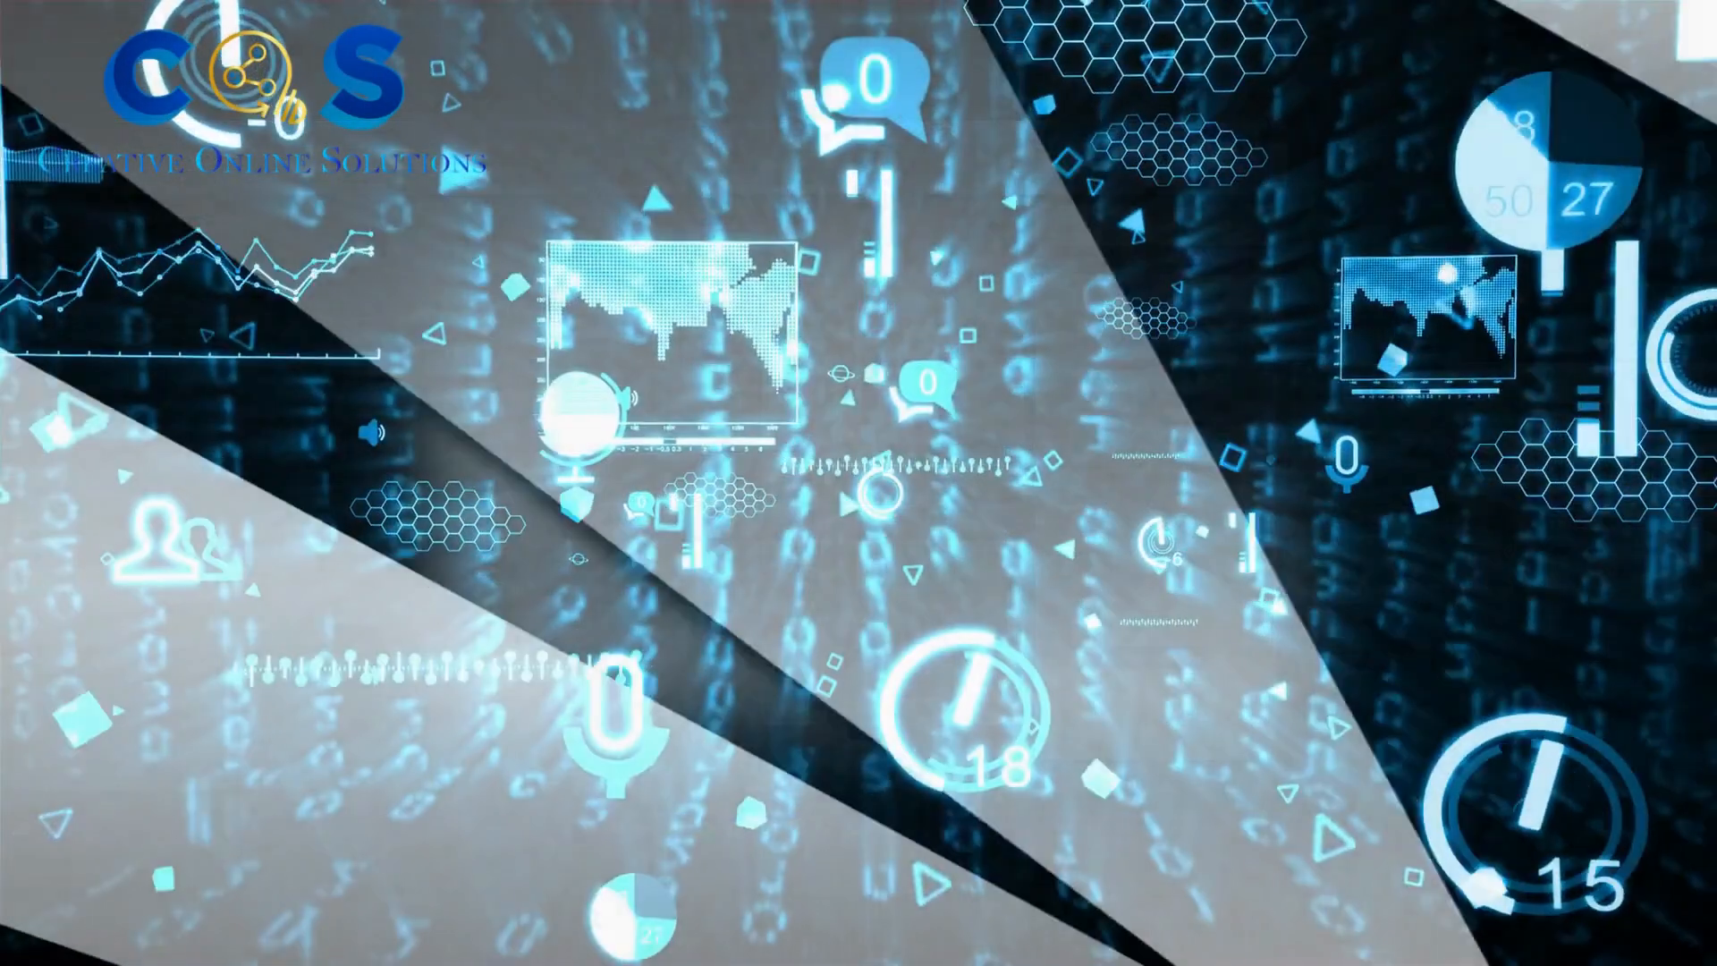